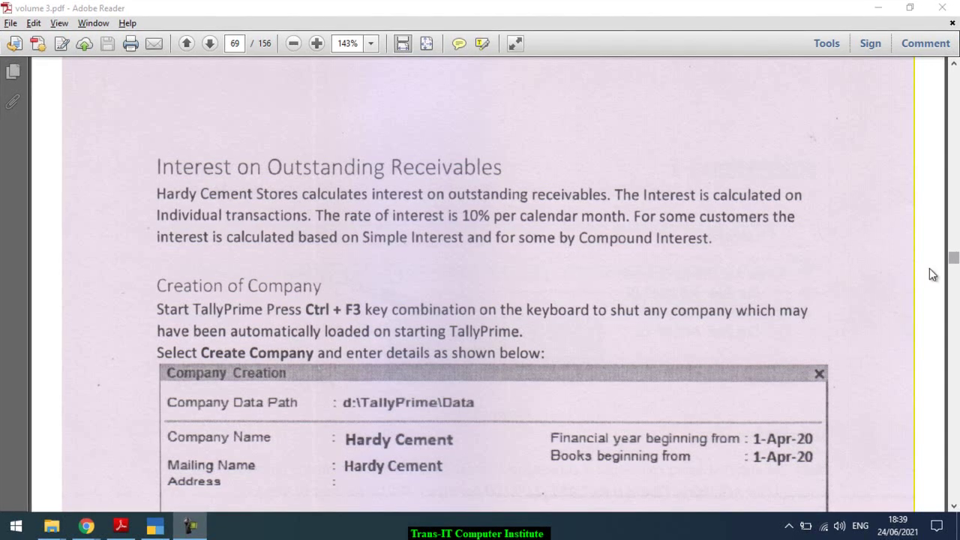
Switch from the PDF exercise to TallyPrime and shut the Green Lawn Club company
scroll(920, 268, down, 5)
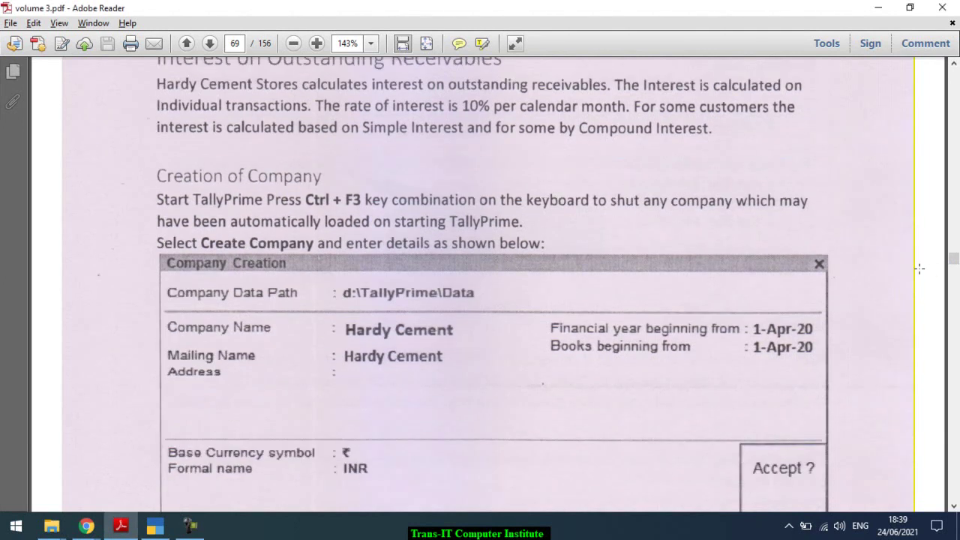
key(alt+Tab)
key(alt+Tab)
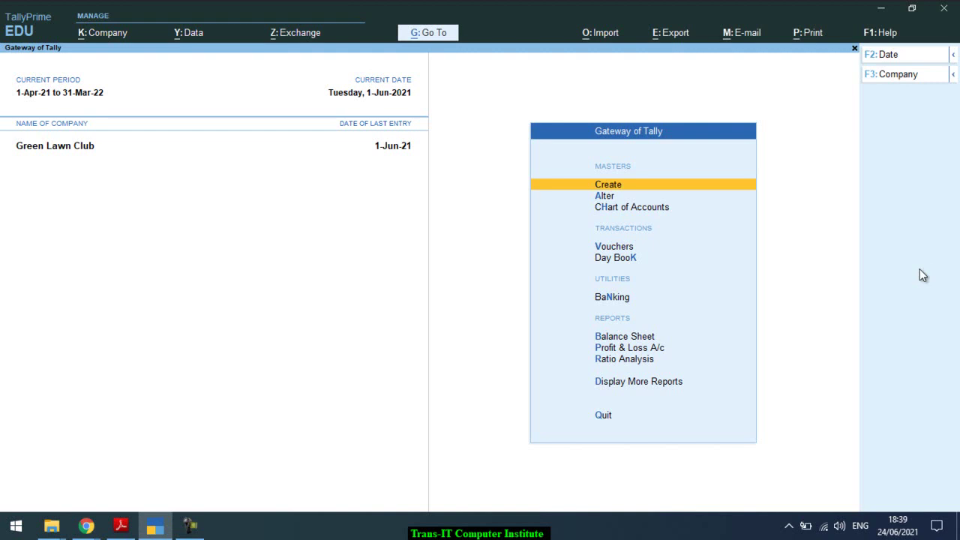
key(F3)
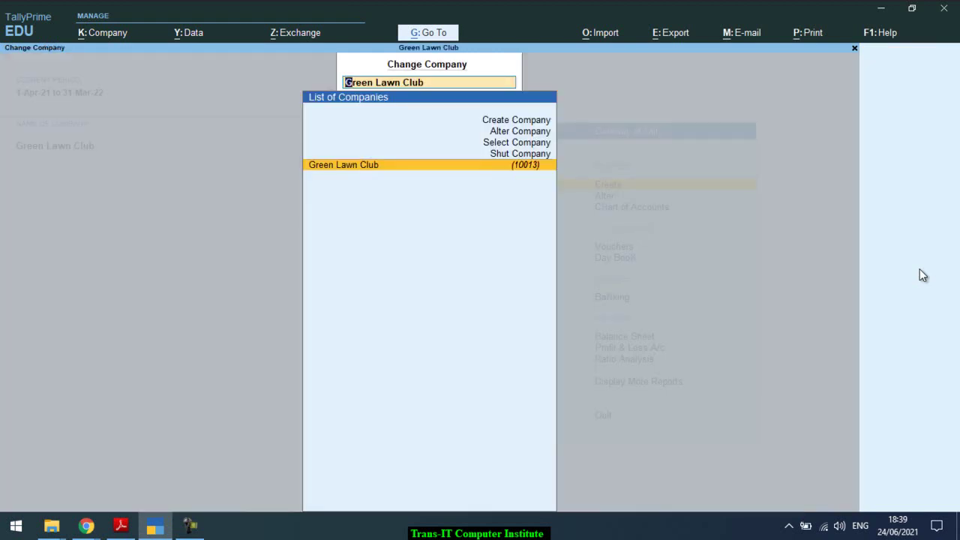
key(Escape)
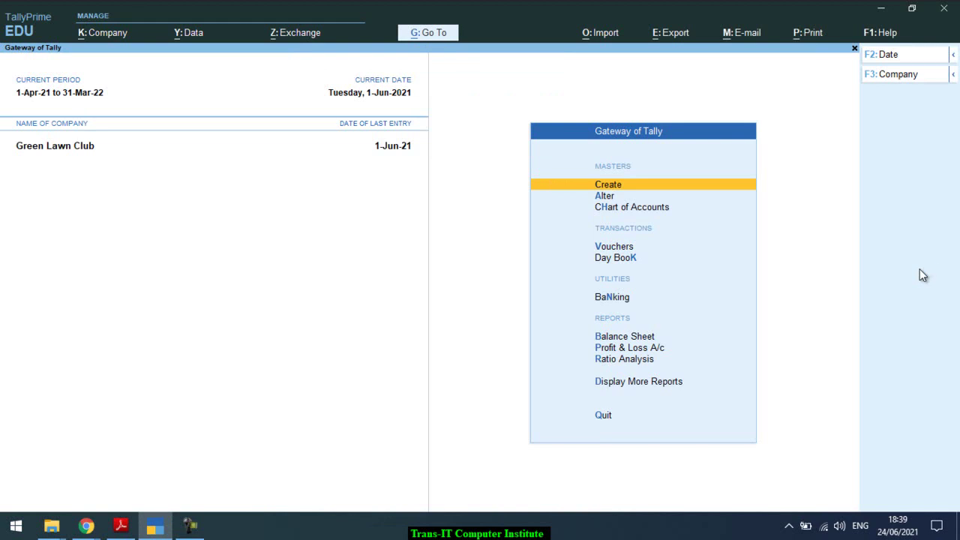
click(953, 75)
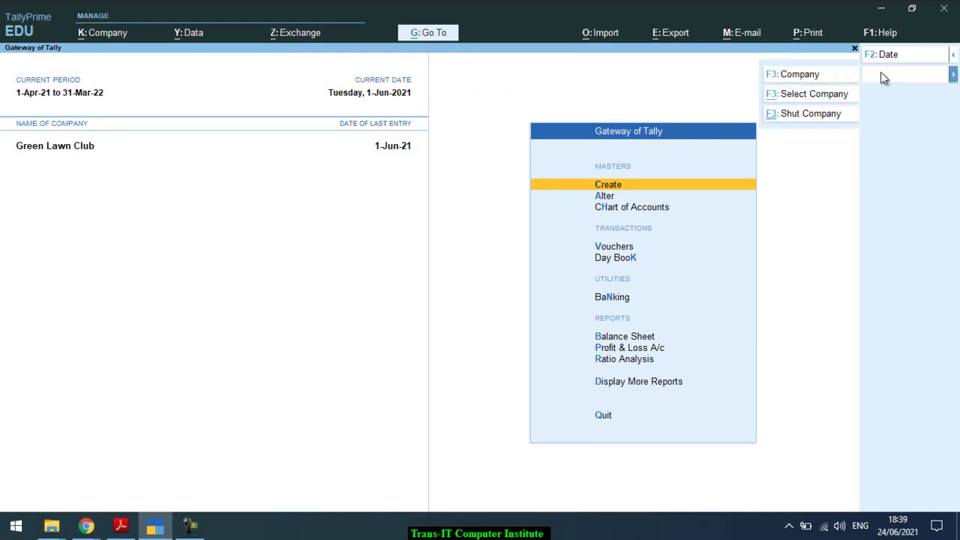
click(829, 113)
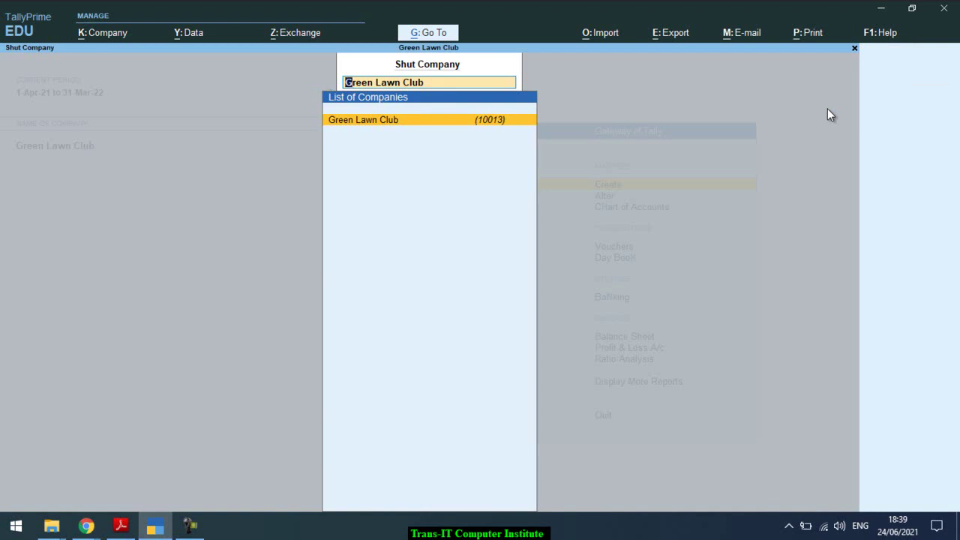
key(Return)
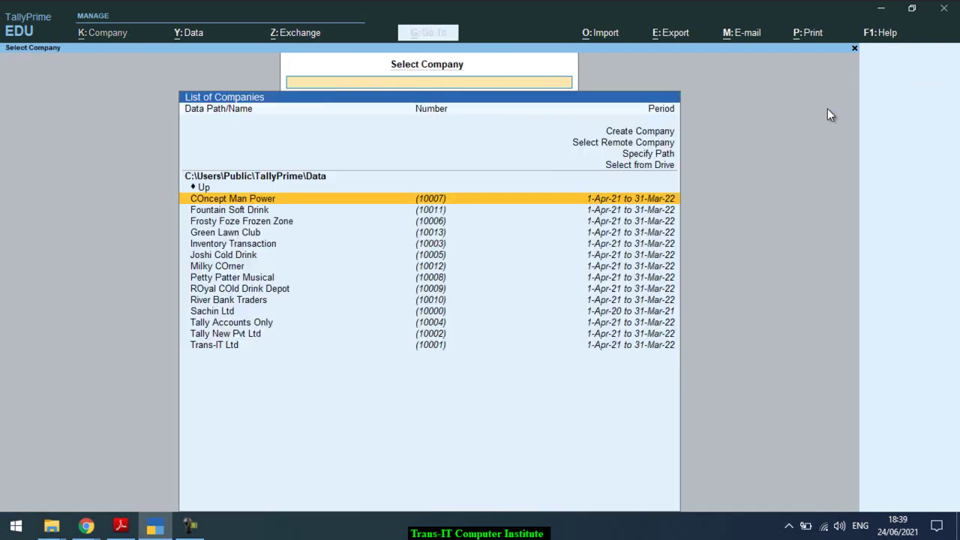
Create a new company named Hardy Cement, keeping the default values for all other fields
key(Up)
key(Up)
key(Up)
key(Up)
key(Up)
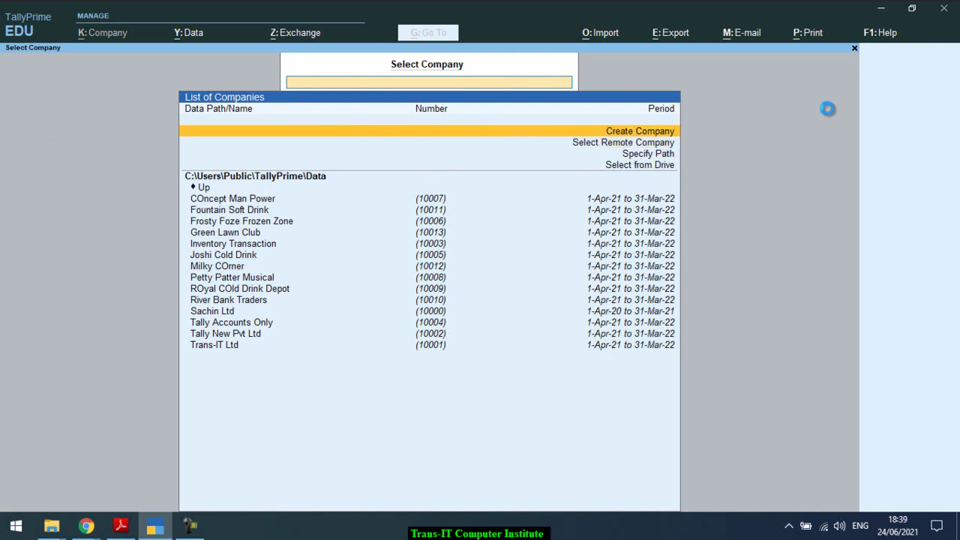
key(alt+Tab)
key(alt+Tab)
key(Return)
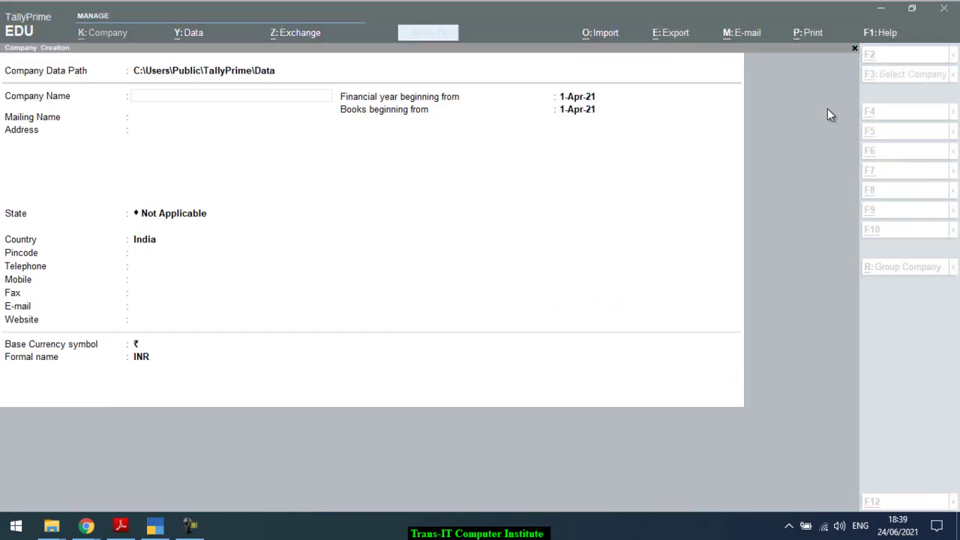
text(Hardy C)
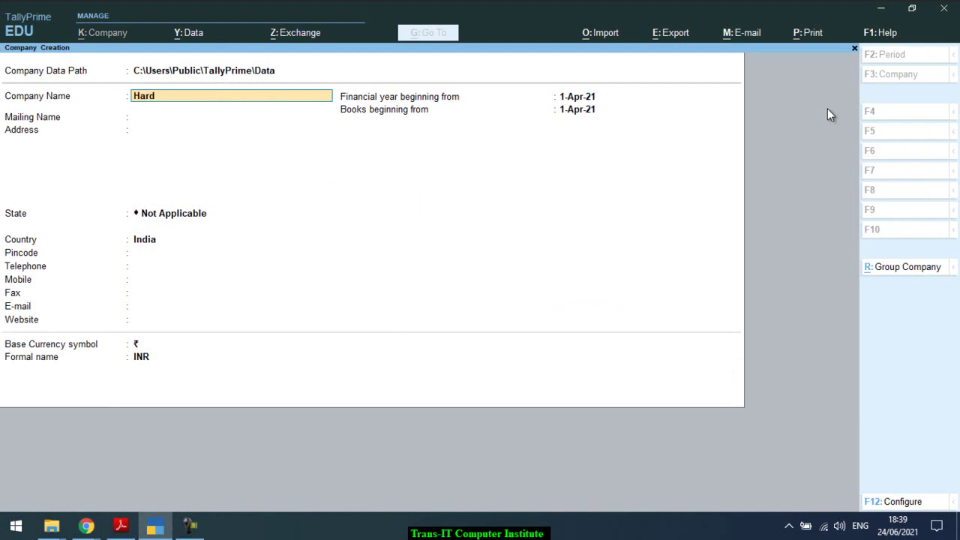
text(ement)
key(Return)
key(Return)
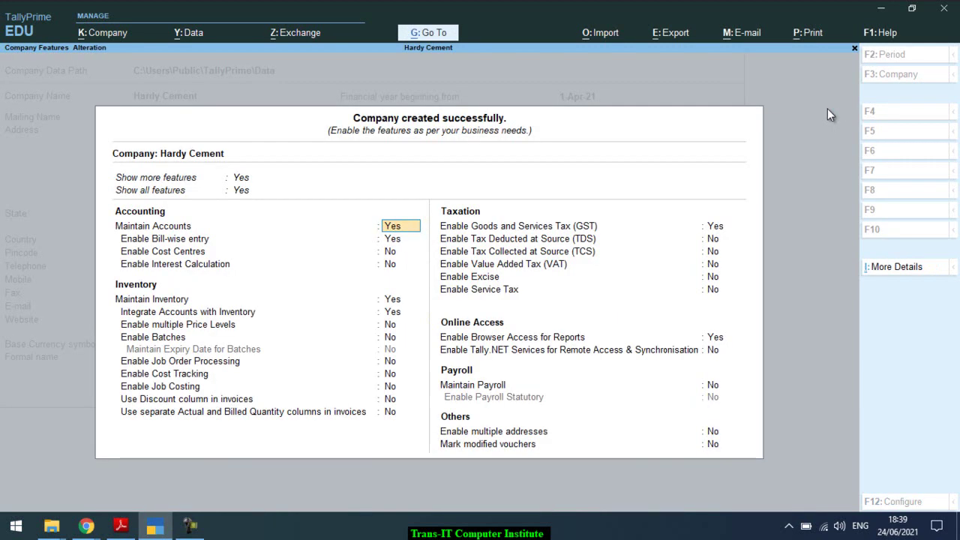
Switch to Adobe Reader and read the exercise's instructions on company features, ledgers, voucher types and units
key(alt+Tab)
scroll(827, 108, down, 5)
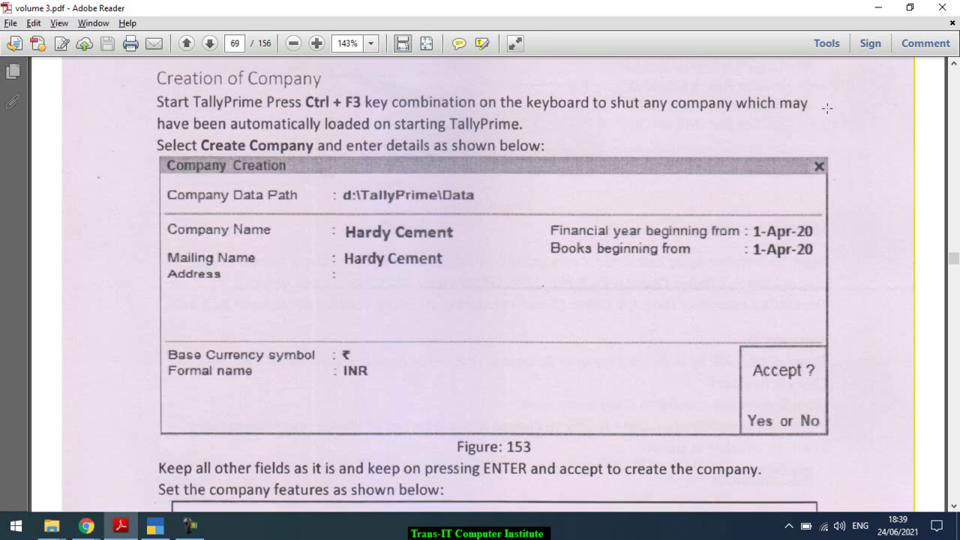
scroll(828, 108, down, 1)
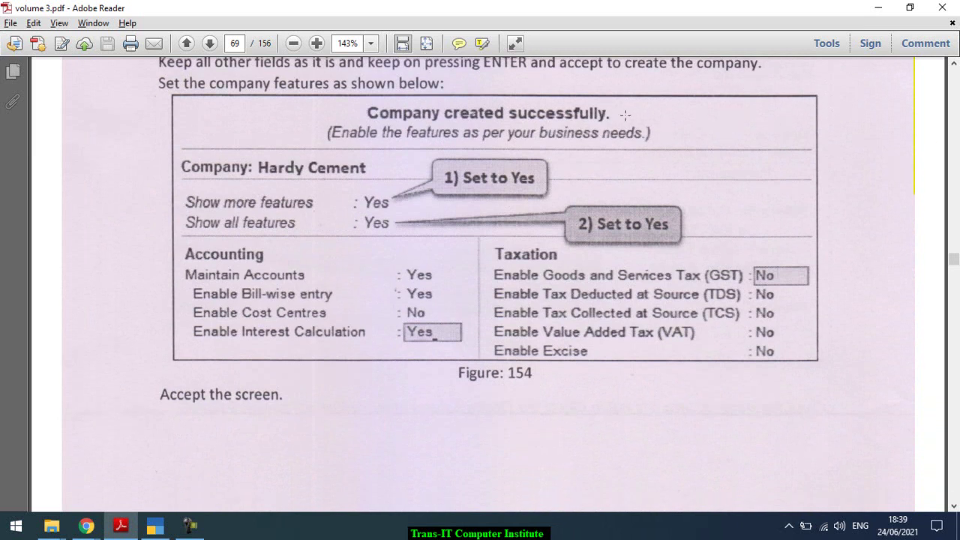
key(alt+Tab)
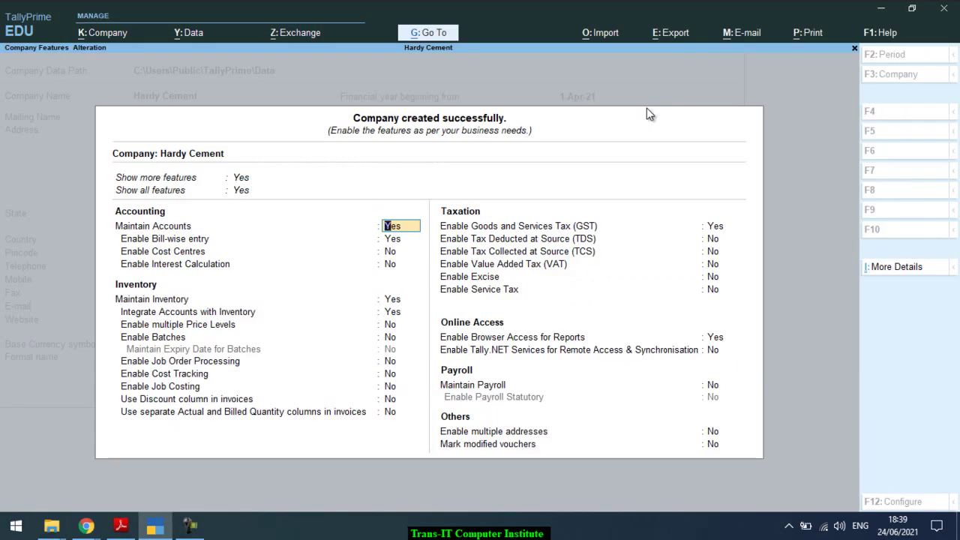
key(alt+Tab)
scroll(646, 108, down, 10)
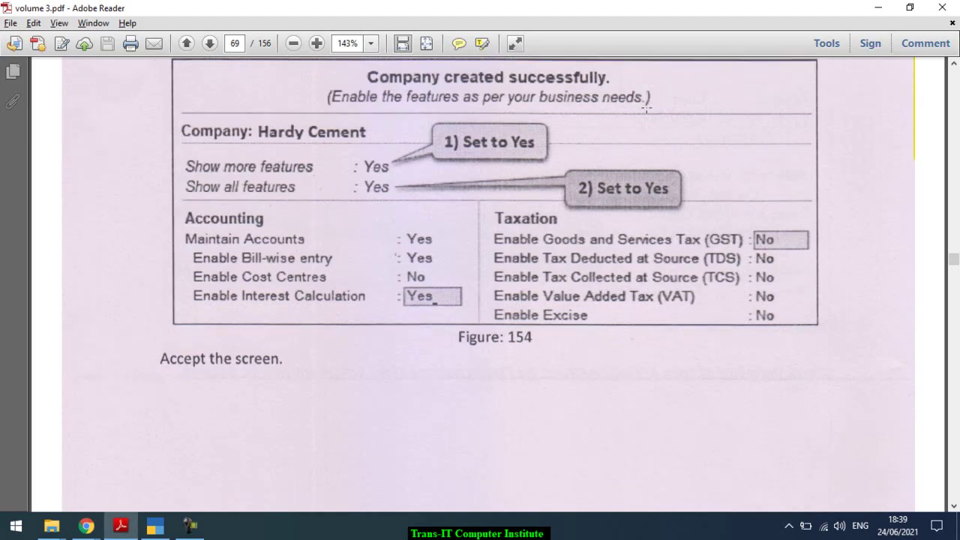
scroll(646, 108, down, 7)
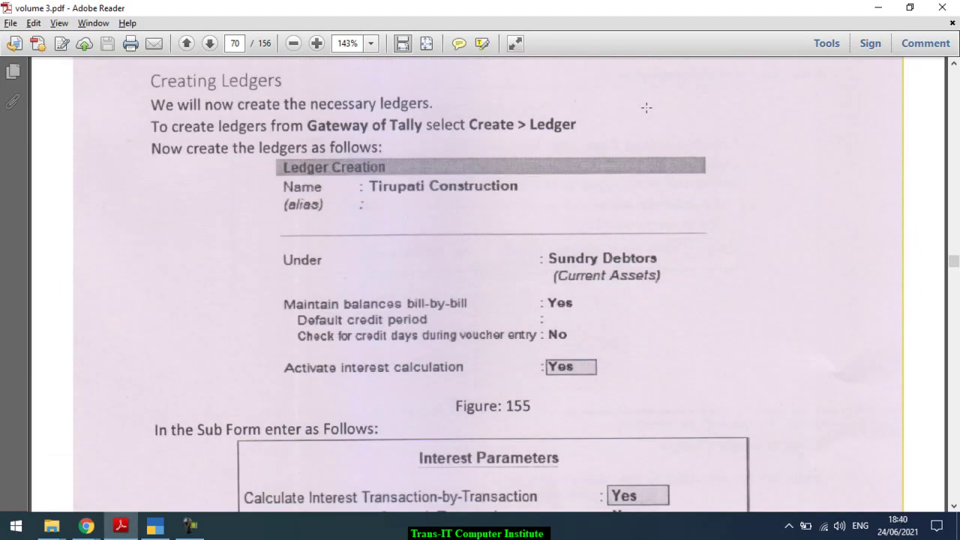
scroll(646, 108, down, 10)
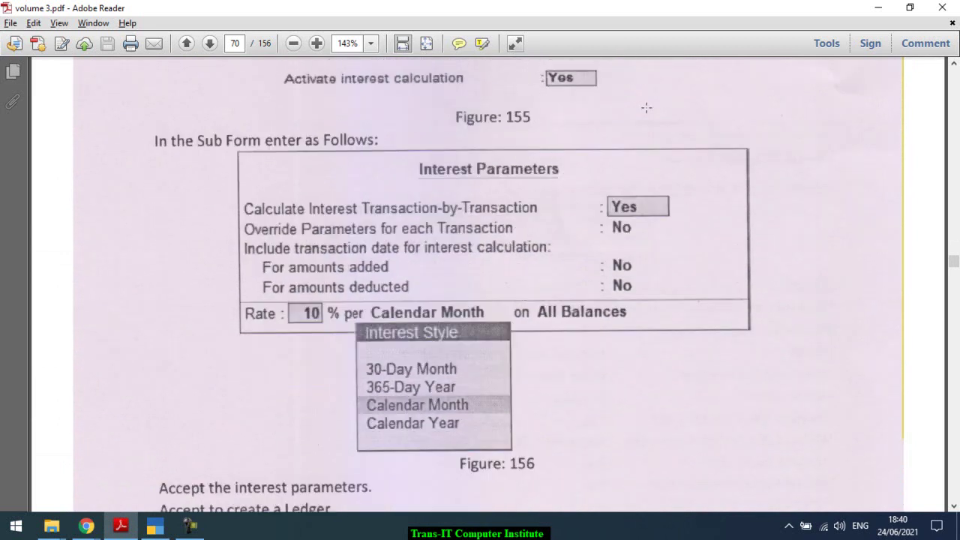
scroll(646, 108, down, 10)
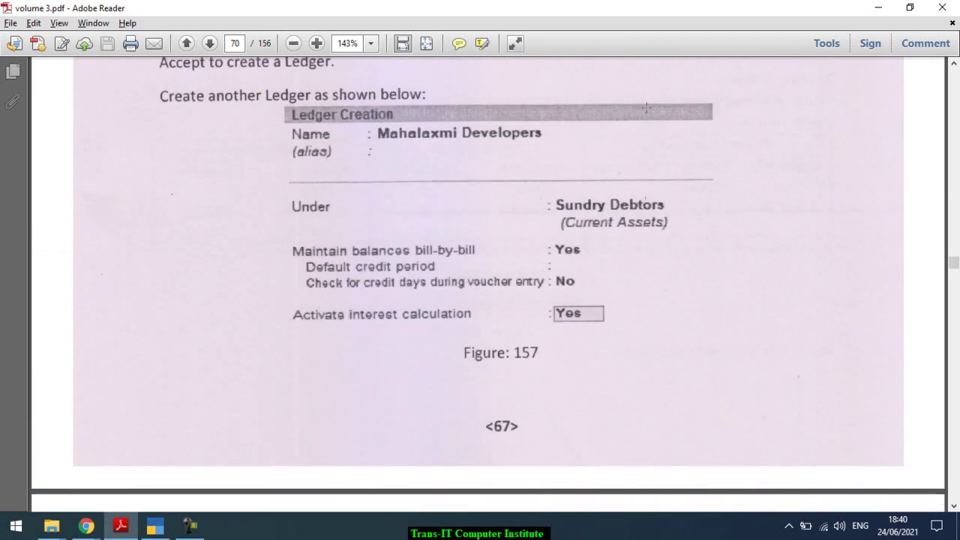
scroll(646, 108, down, 10)
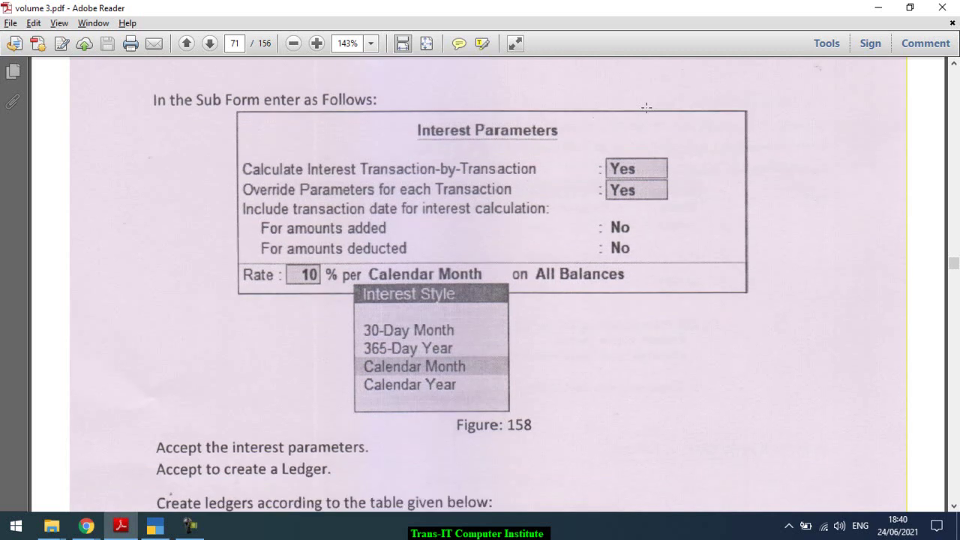
scroll(646, 108, down, 1)
scroll(646, 108, up, 2)
scroll(645, 108, down, 1)
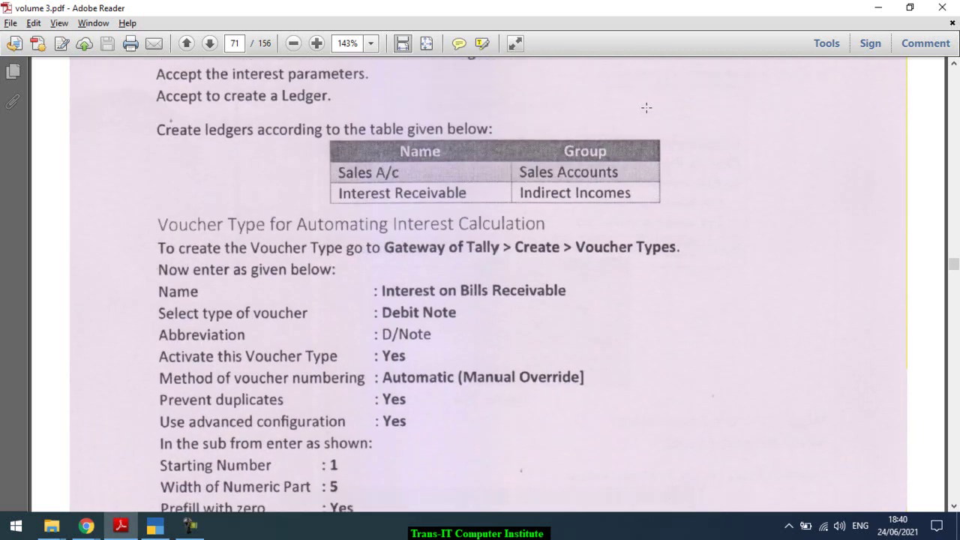
scroll(646, 108, down, 10)
scroll(647, 107, down, 10)
scroll(647, 107, down, 5)
scroll(646, 108, up, 10)
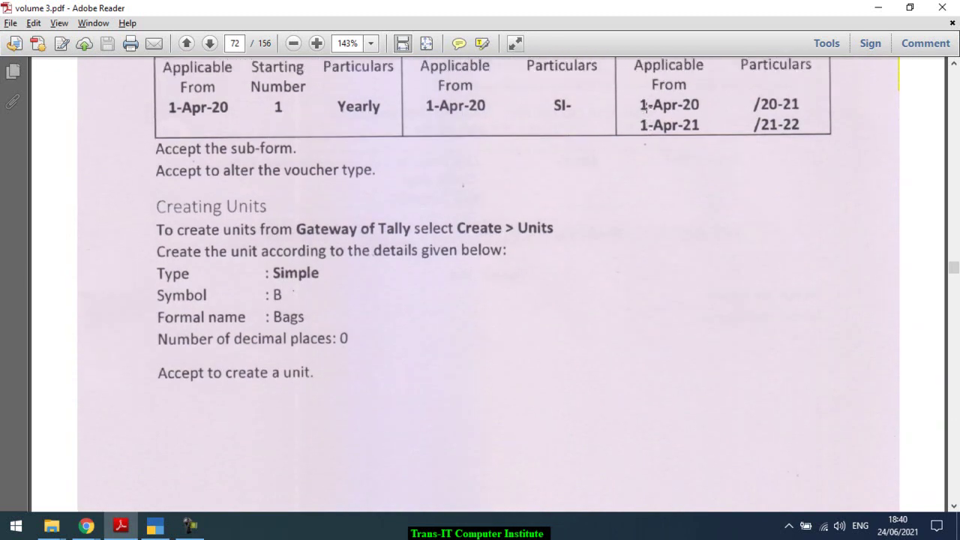
scroll(646, 107, up, 15)
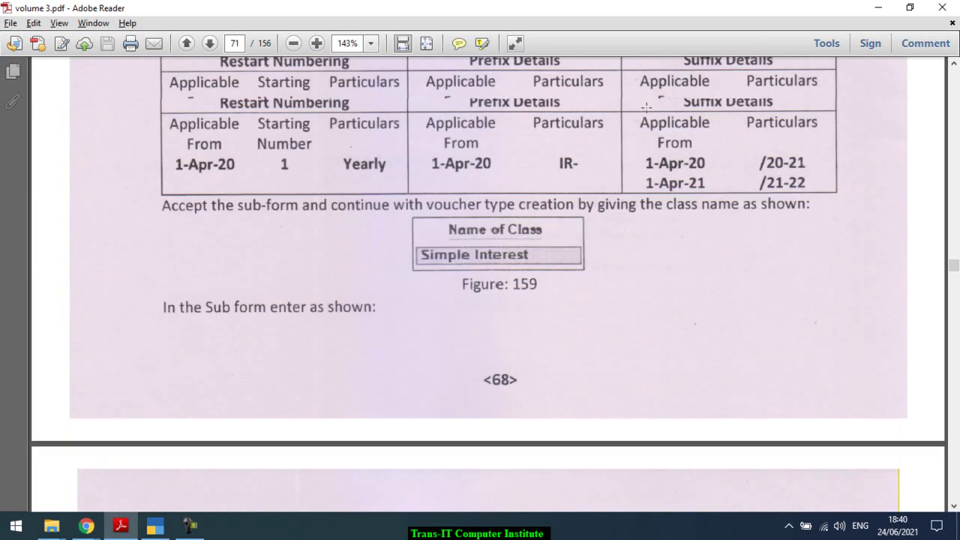
scroll(646, 108, up, 15)
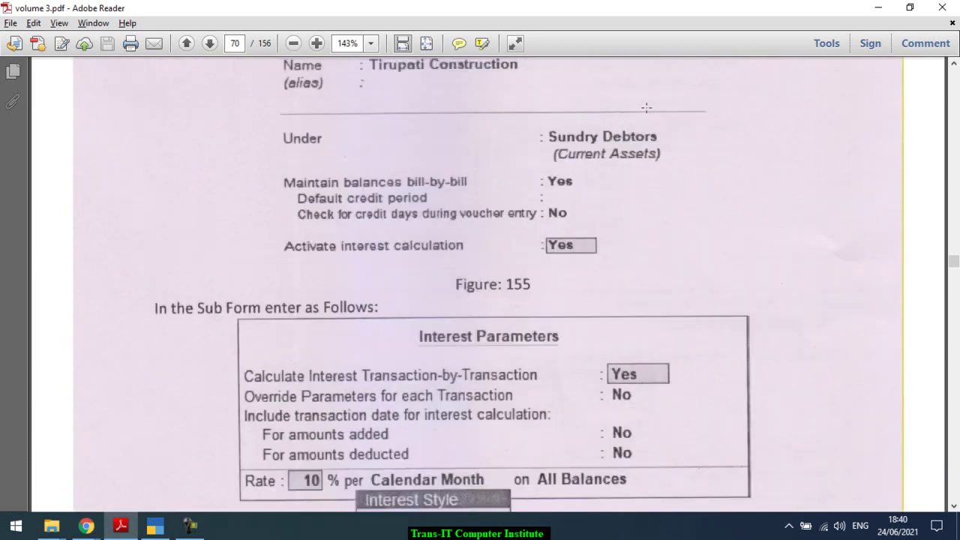
scroll(647, 108, down, 2)
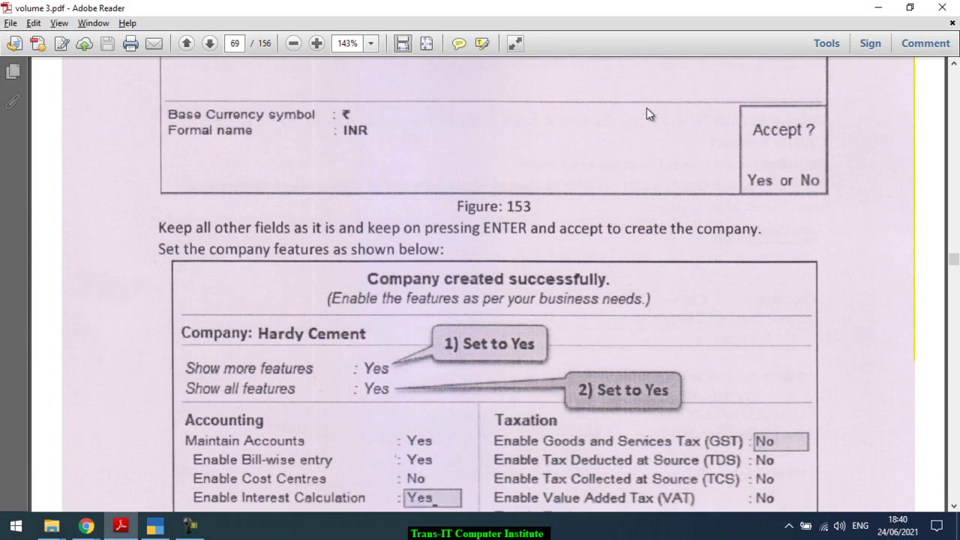
Switch back to TallyPrime and enable interest calculation in Hardy Cement's accounting features
key(alt+Tab)
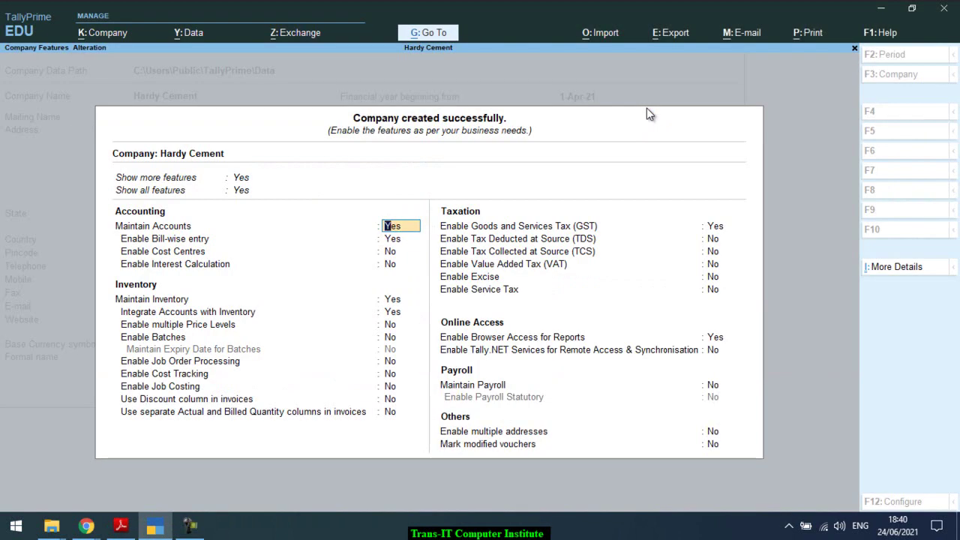
key(Down)
key(Down)
key(Down)
key(y)
key(Return)
Disable Goods and Services Tax (GST) for Hardy Cement, leaving its GST details unfilled, and accept the company features
key(Down)
key(Down)
key(Down)
key(Down)
key(Down)
key(Down)
key(Down)
key(Down)
key(Down)
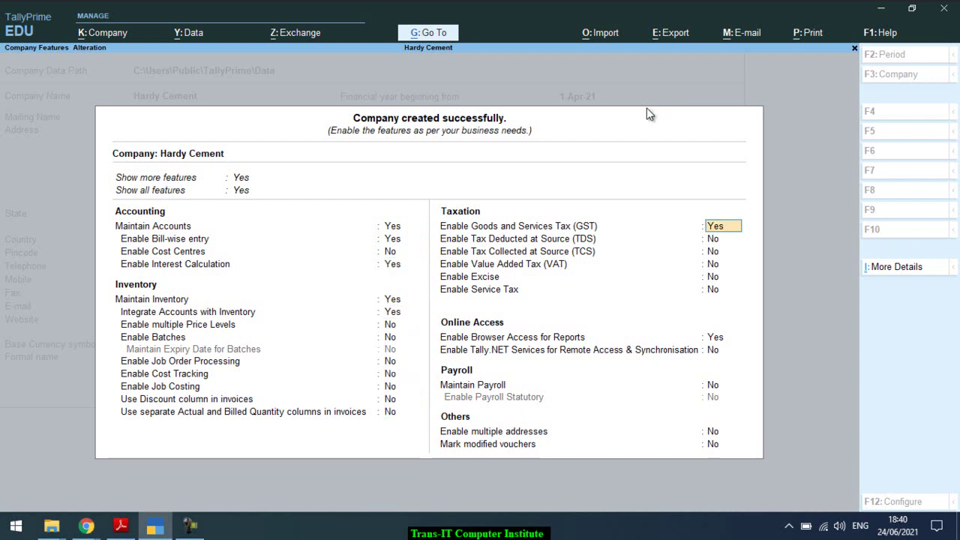
key(Return)
key(BackSpace)
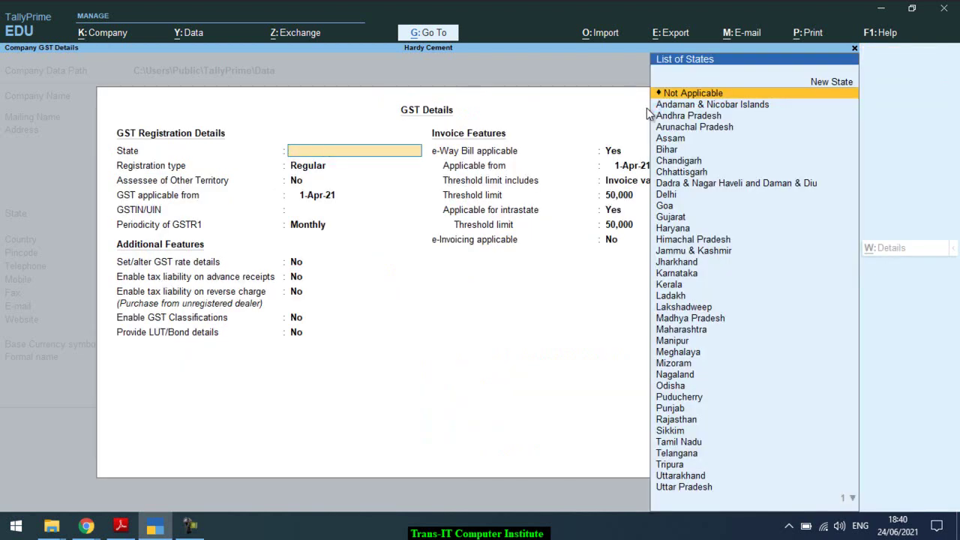
key(Escape)
key(y)
key(Up)
key(n)
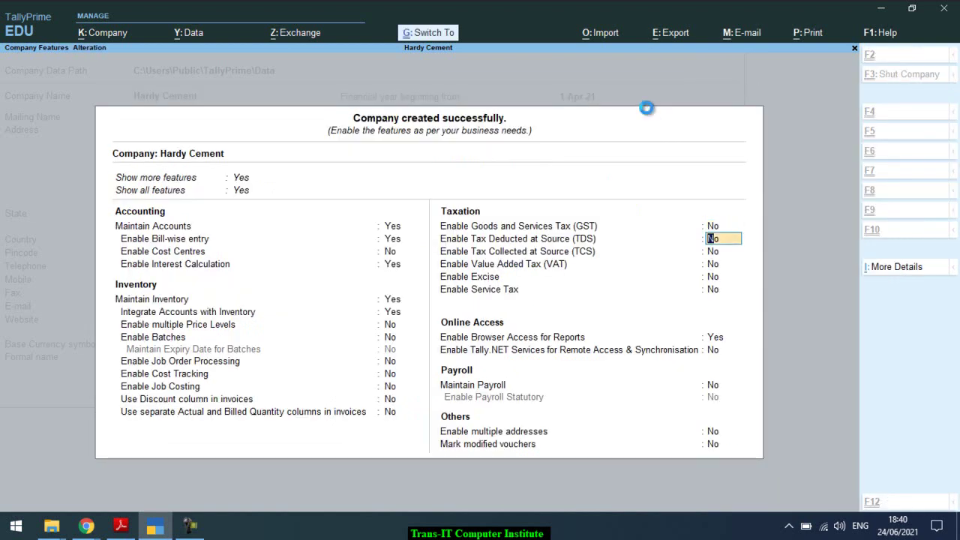
Switch to Adobe Reader and read the exercise's instructions for creating the Tirupati Construction ledger
key(alt+Tab)
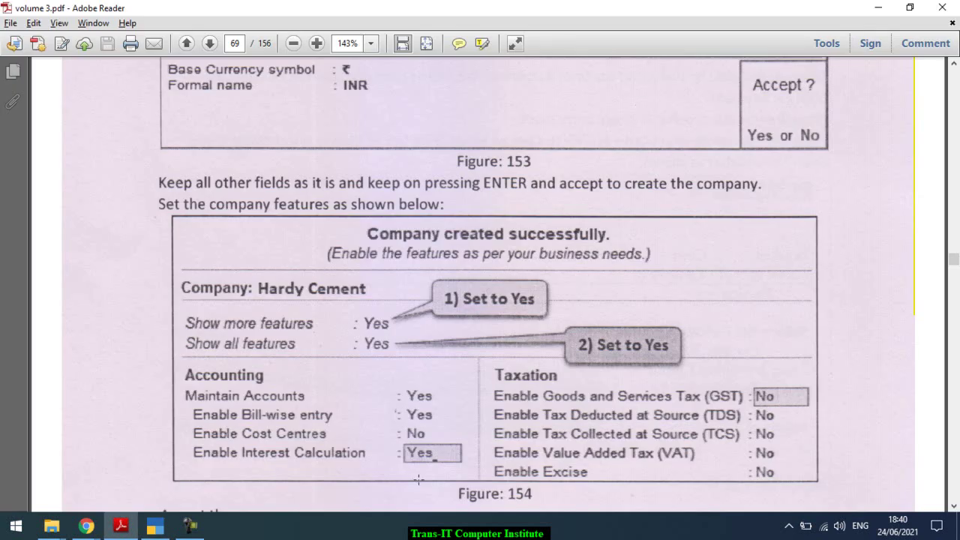
key(alt+Tab)
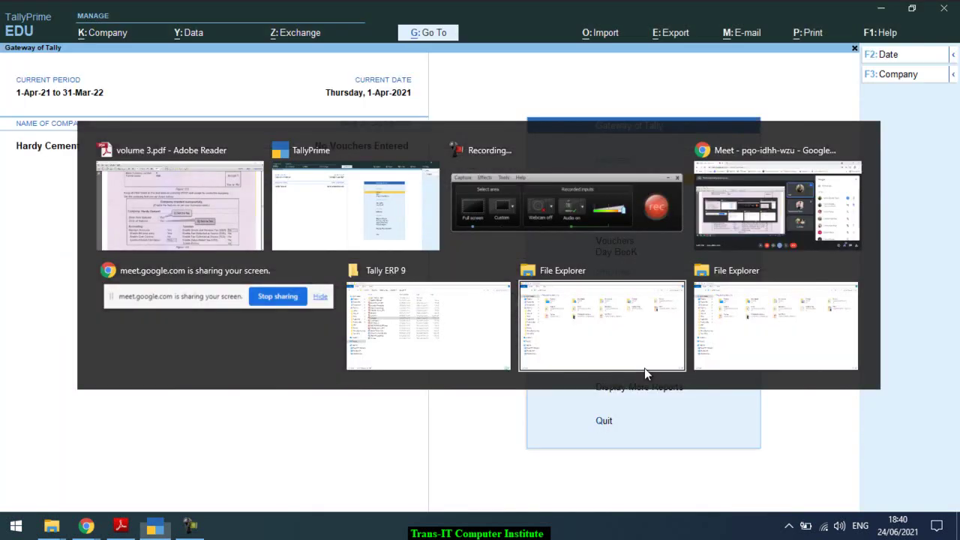
key(alt+Tab)
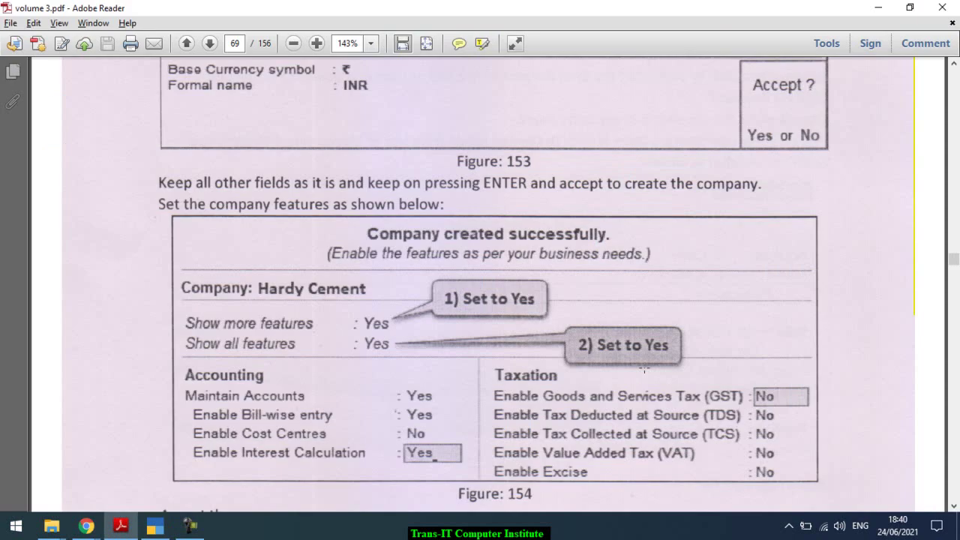
scroll(643, 367, down, 10)
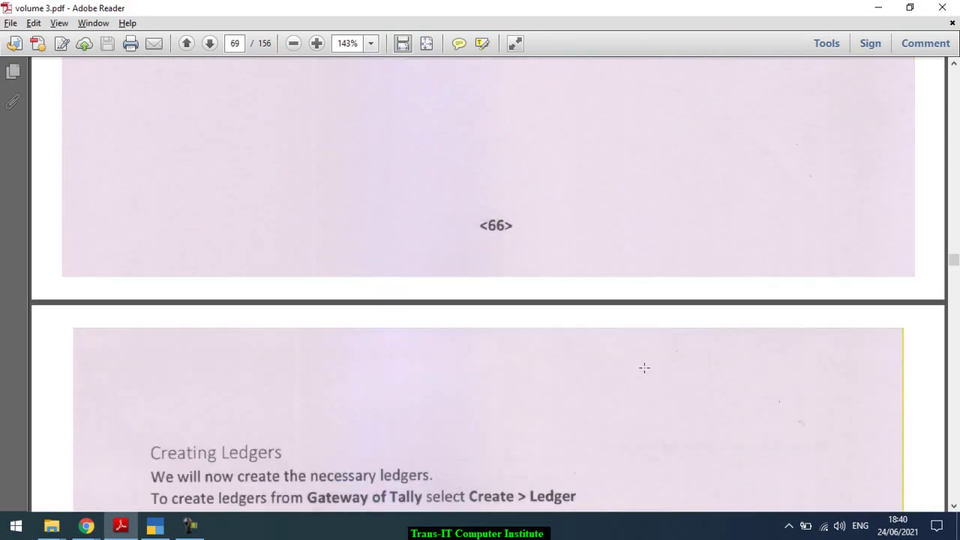
scroll(643, 368, down, 2)
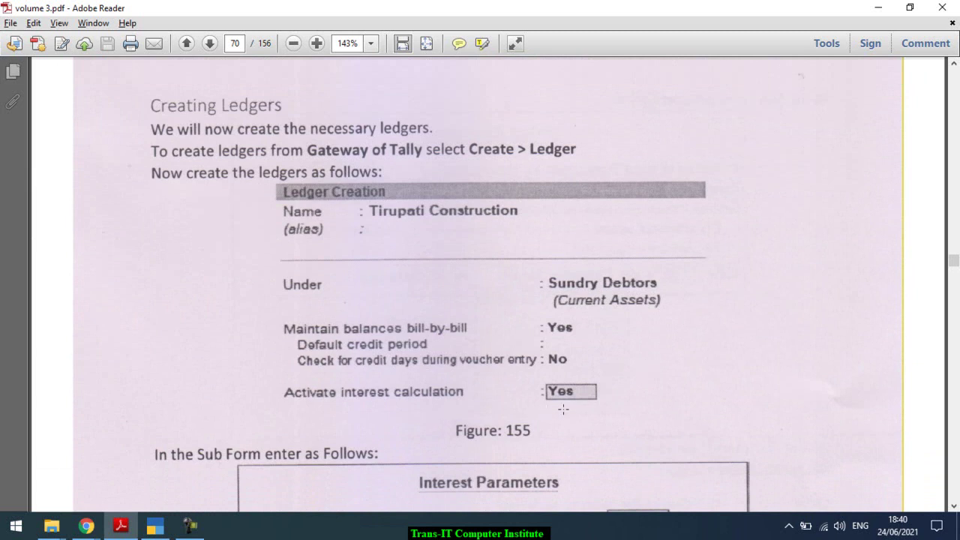
Switch back to TallyPrime and start a new ledger named Trupti COnstruction, without an alias
key(alt+Tab)
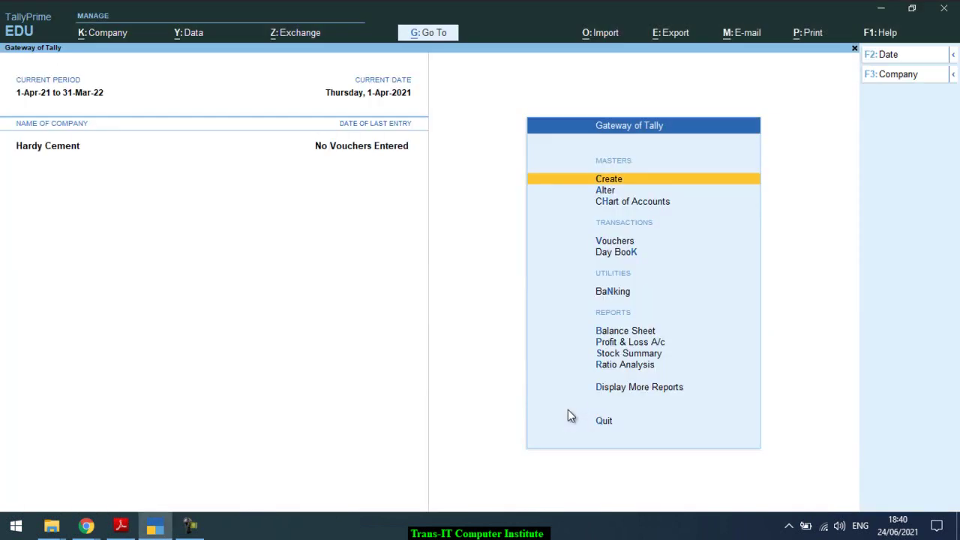
key(Return)
text(L)
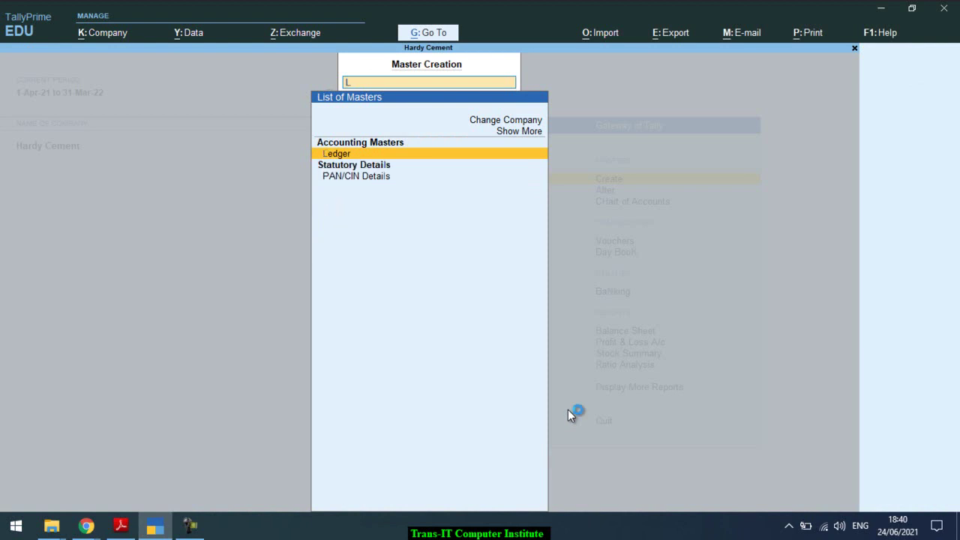
key(Return)
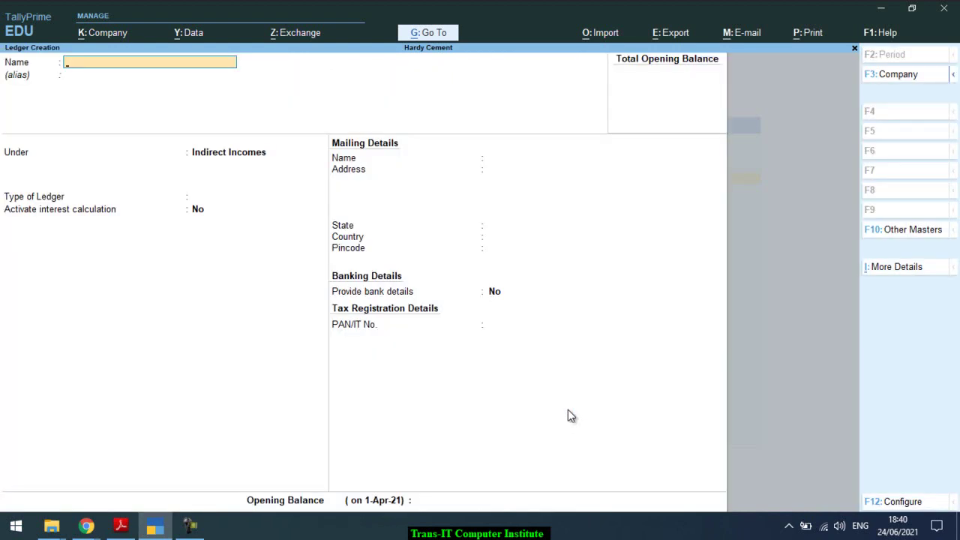
text(Trupti COns)
key(BackSpace)
text(truction)
key(Return)
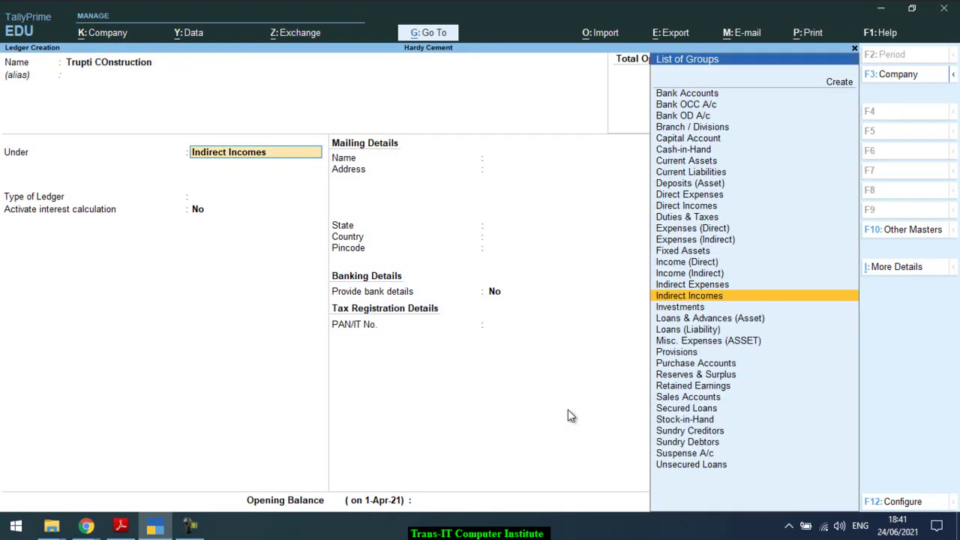
Place the Trupti COnstruction ledger under the Sundry Debtors group
key(alt+Tab)
key(alt+Tab)
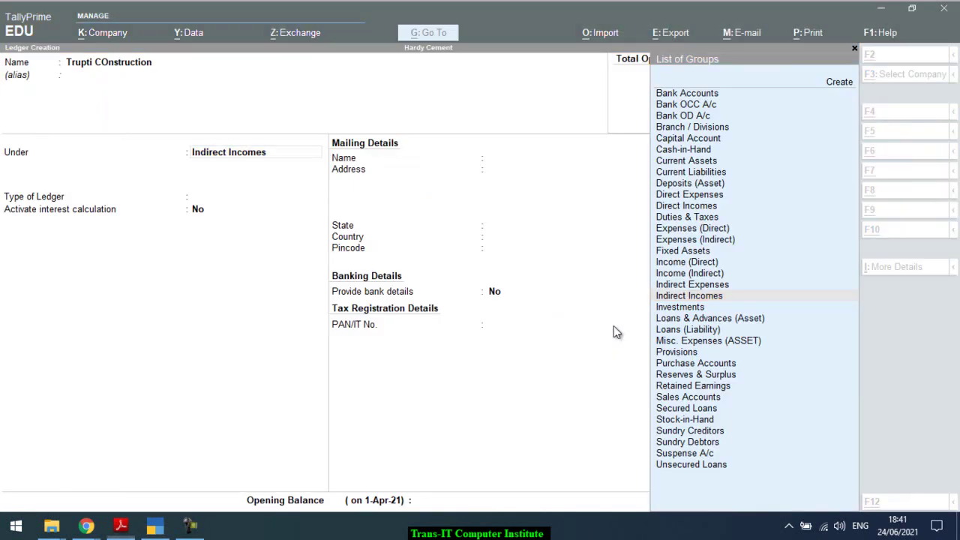
text(Sun)
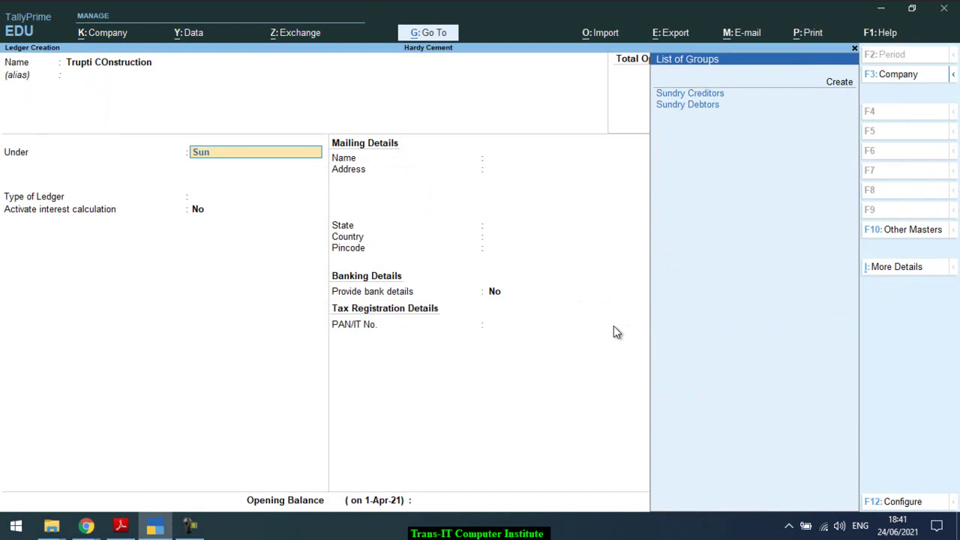
key(Down)
key(Return)
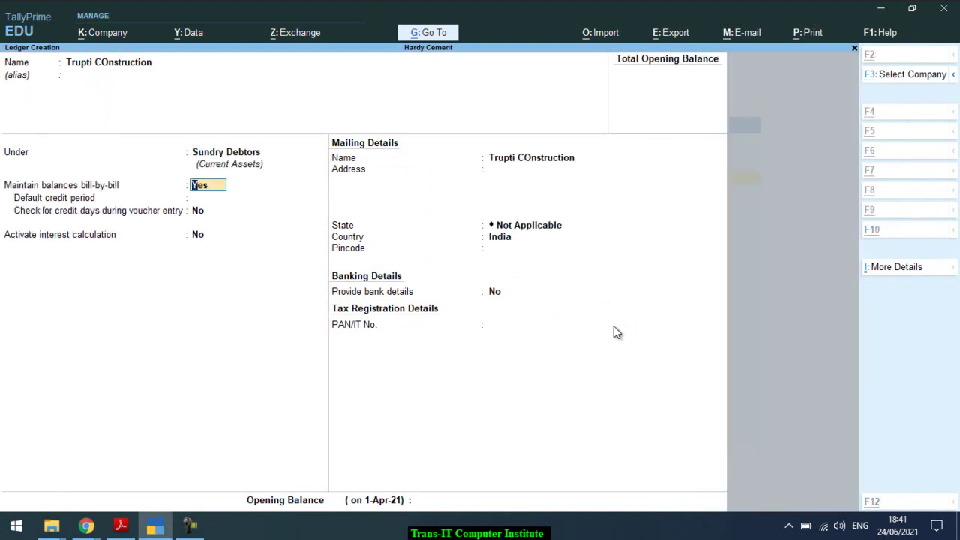
Keep bill-by-bill balances with no default credit period or credit-day check, and activate interest calculation for the ledger
key(alt+Tab)
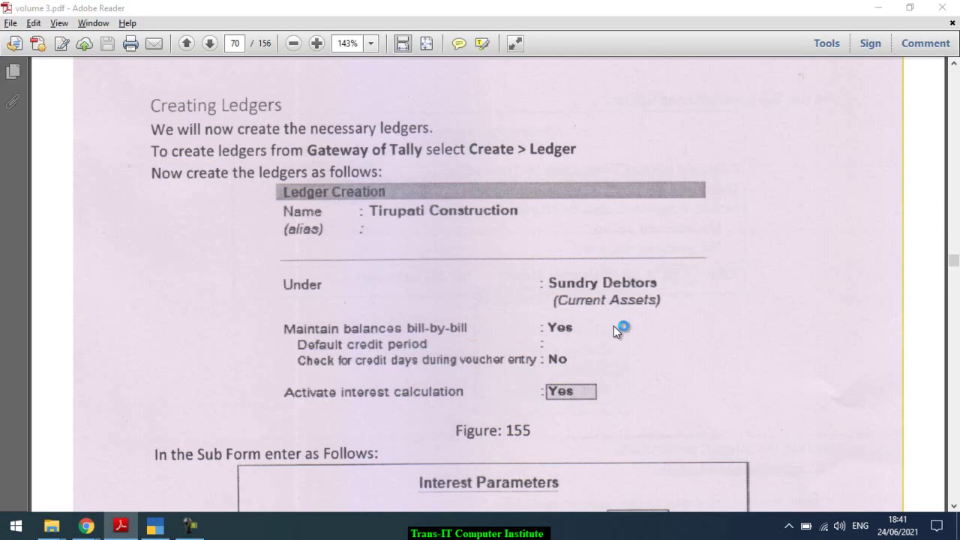
key(alt+Tab)
key(Return)
key(Return)
key(Return)
text(y)
key(Return)
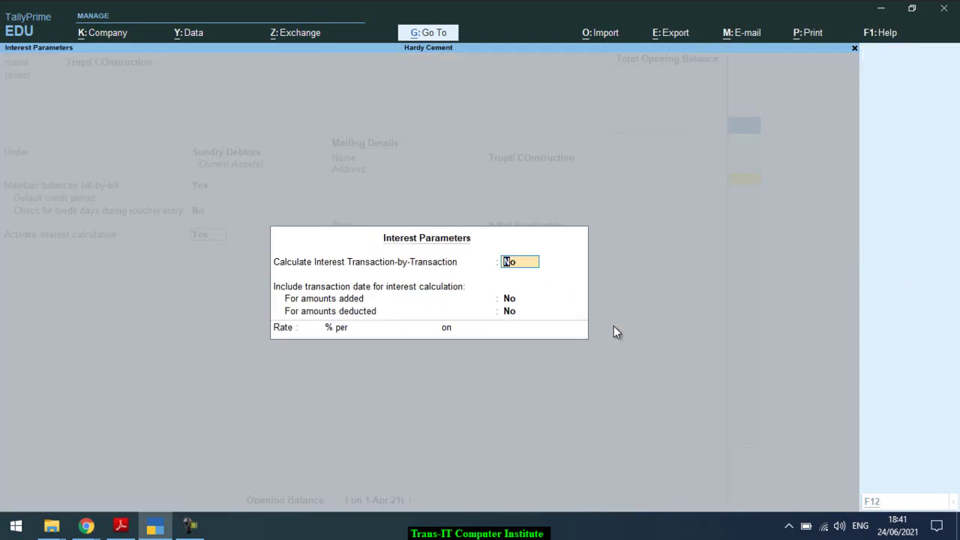
Following the PDF's interest parameters, calculate interest transaction by transaction, without overriding parameters or including transaction dates for amounts added or deducted
key(alt+Tab)
scroll(614, 326, down, 3)
scroll(614, 326, down, 4)
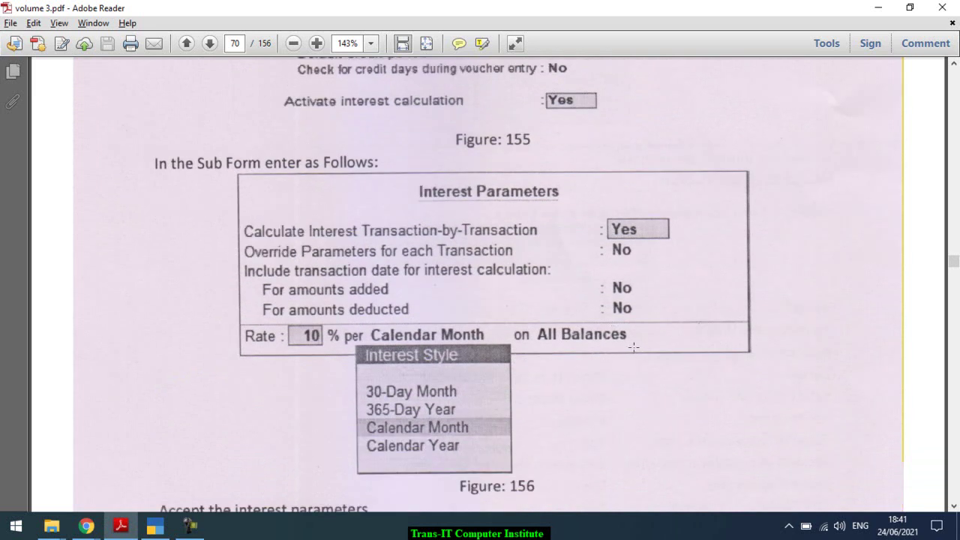
key(alt+Tab)
text(y)
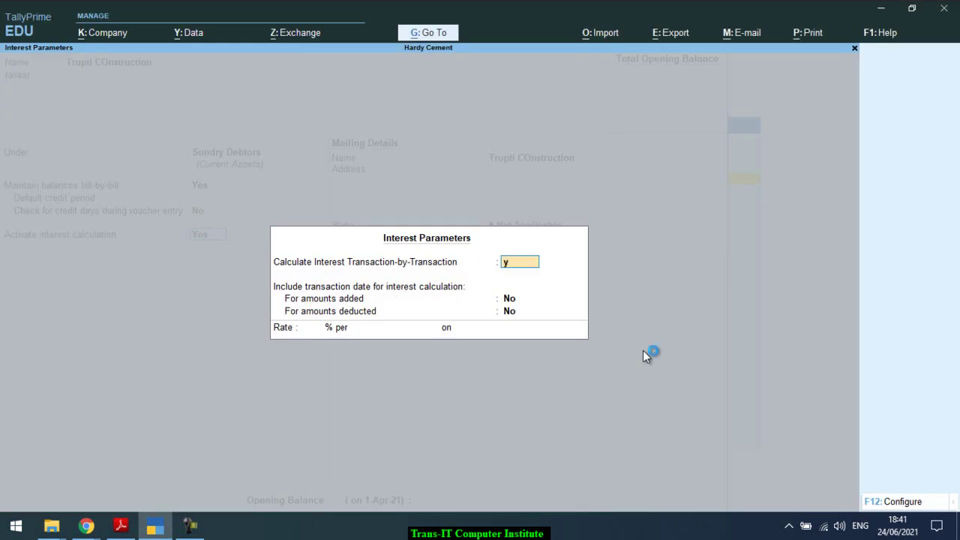
key(Return)
key(Return)
key(Return)
key(Return)
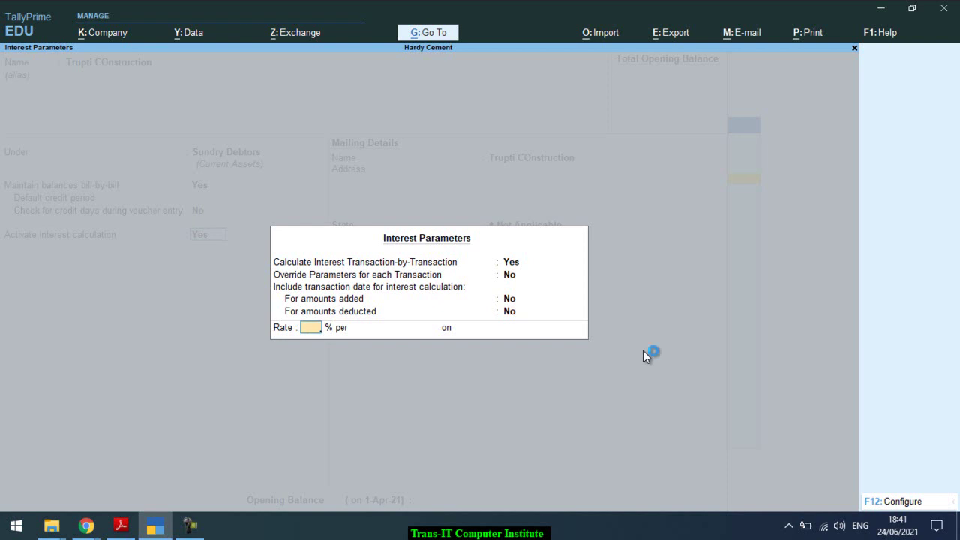
Set the interest rate to 10% per Calendar Month on All Balances and accept the interest parameters
key(alt+Tab)
key(alt+Tab)
text(10)
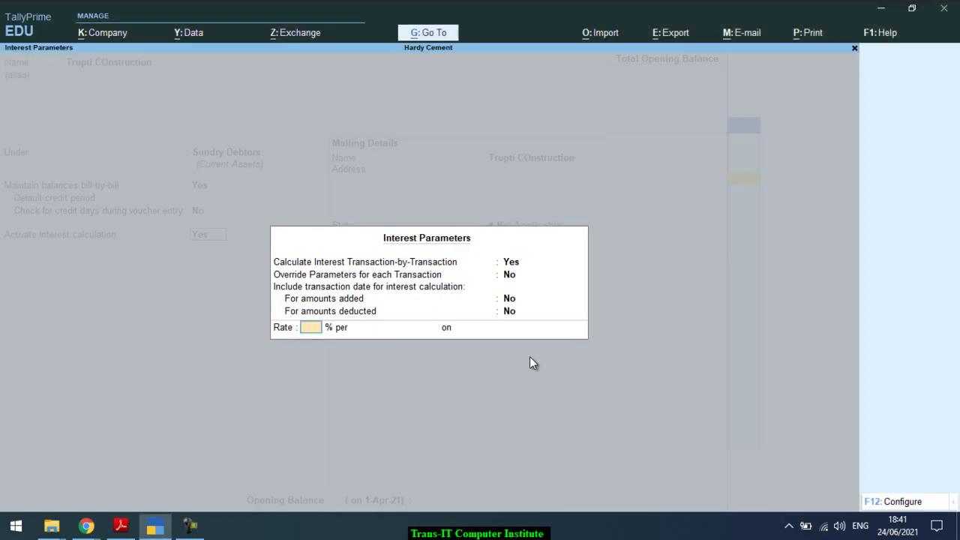
key(Return)
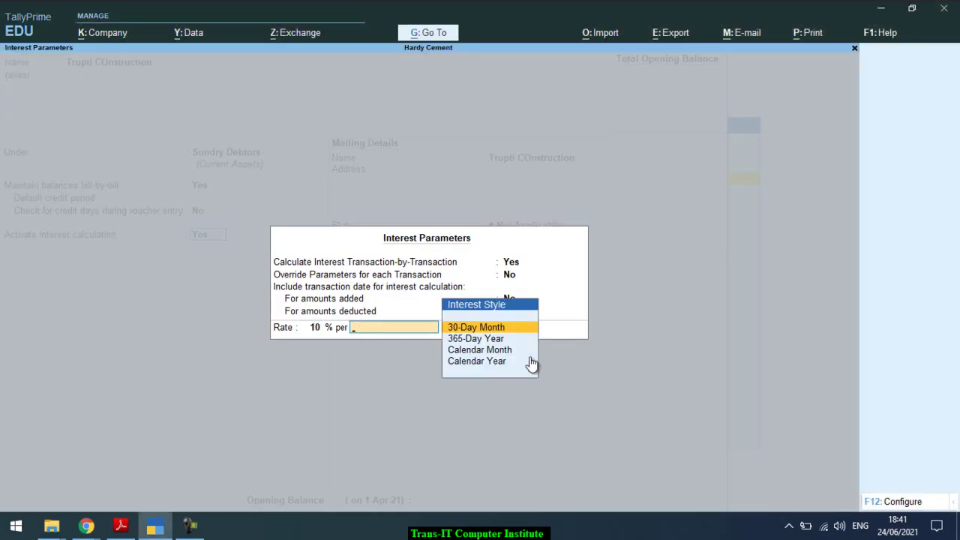
key(Down)
key(Down)
key(Return)
key(alt+Tab)
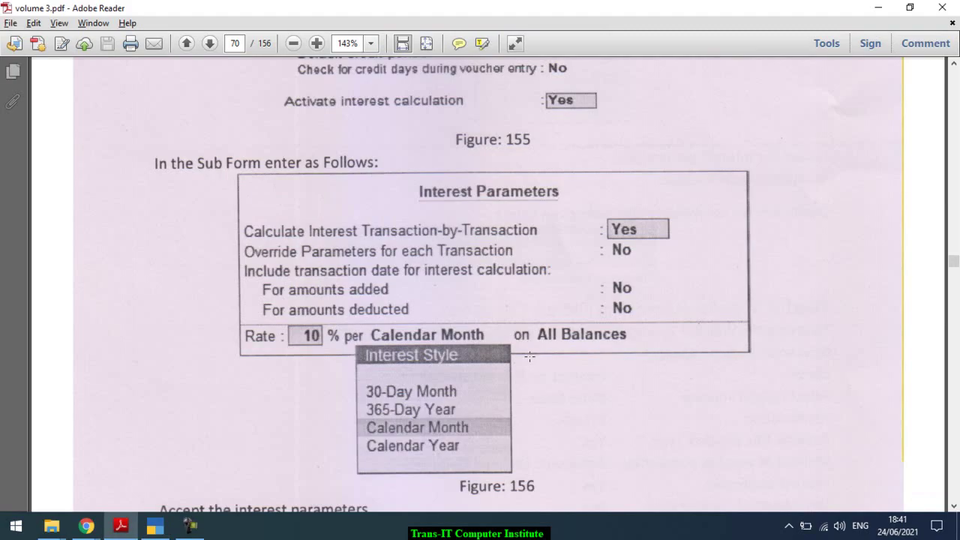
key(alt+Tab)
key(Return)
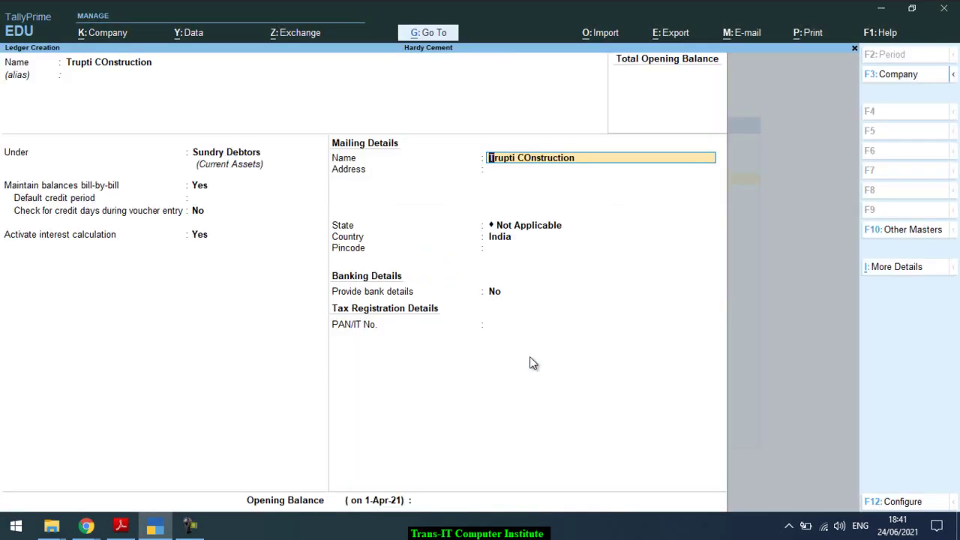
Check the next ledger, Mahalaxmi Developers, in Adobe Reader, and save the Trupti COnstruction ledger in TallyPrime
key(Return)
key(alt+Tab)
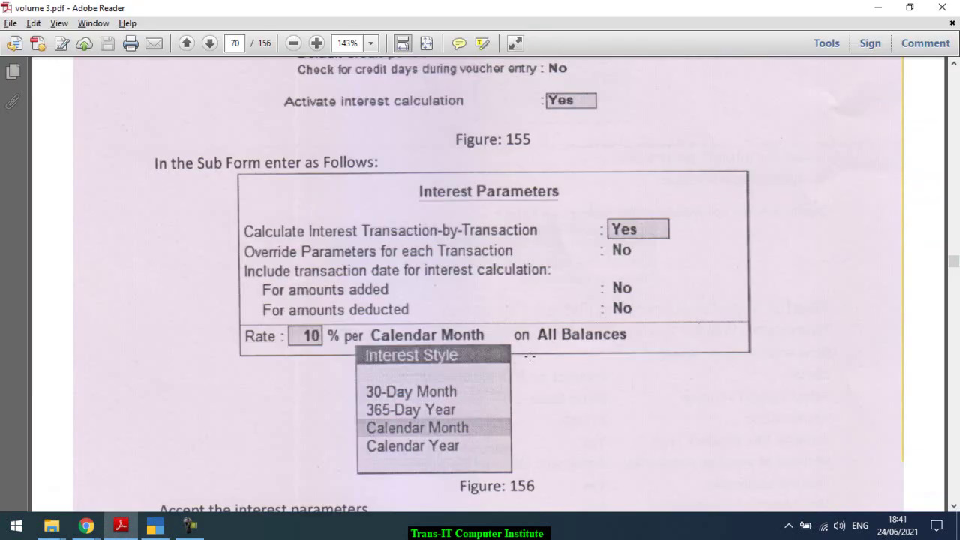
scroll(530, 356, down, 3)
scroll(529, 357, down, 4)
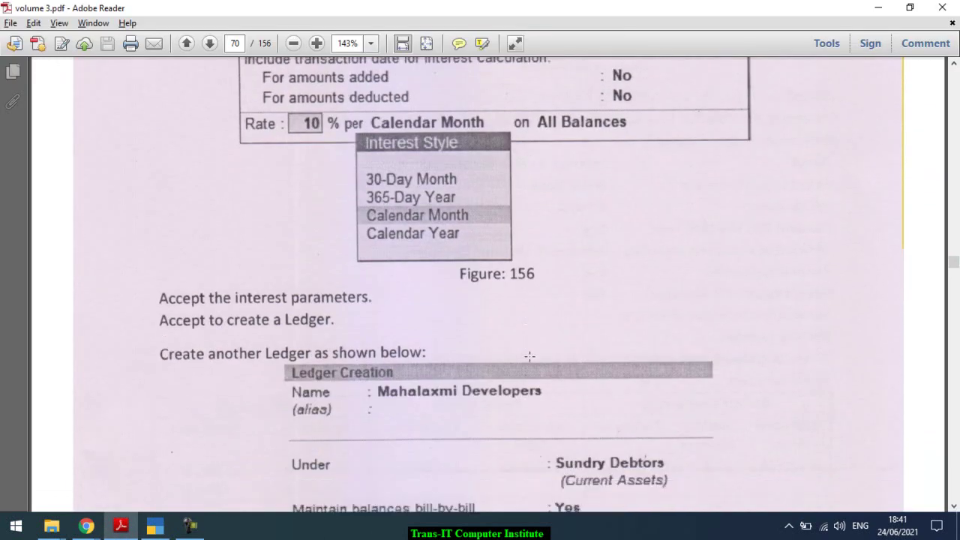
scroll(529, 356, down, 3)
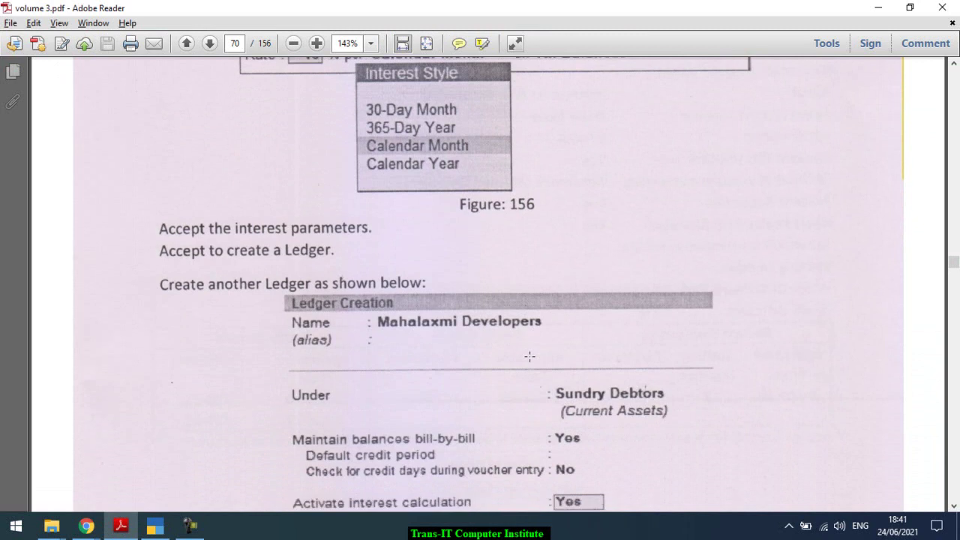
scroll(530, 356, down, 1)
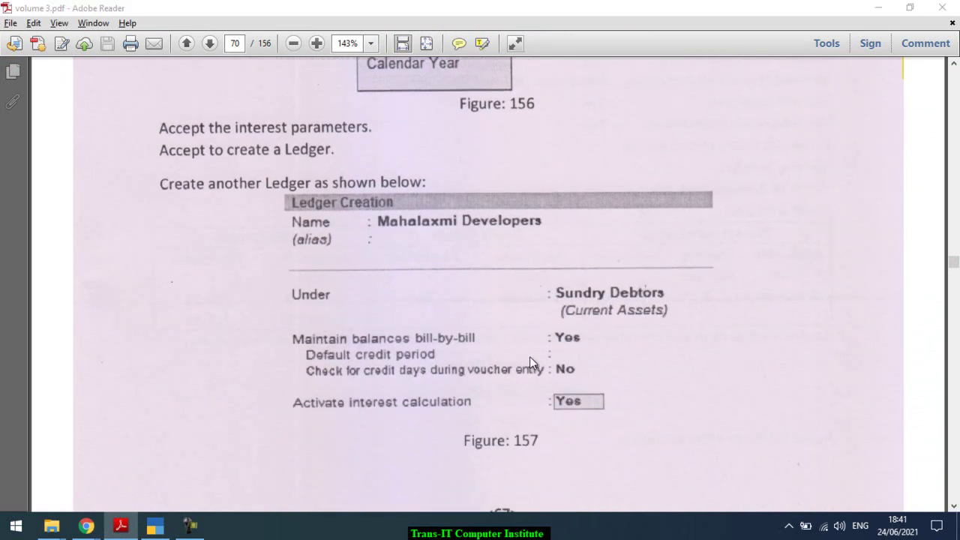
key(alt+Tab)
key(ctrl+a)
Start a ledger named Mahalakshmi Developers under Sundry Debtors with bill-by-bill balances and interest calculation activated
text(M)
text(akshmi)
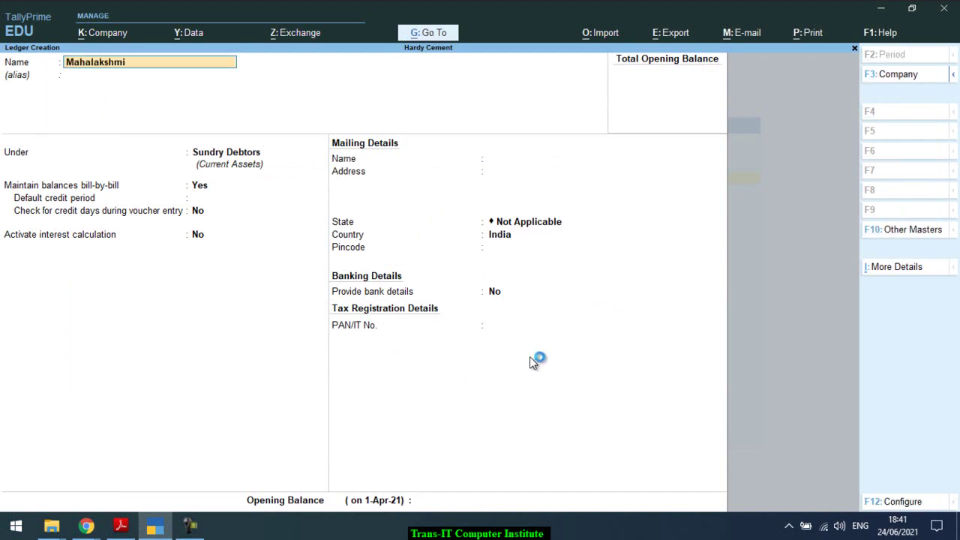
text( Developers)
key(Return)
key(Return)
key(Return)
key(Return)
key(Return)
key(Return)
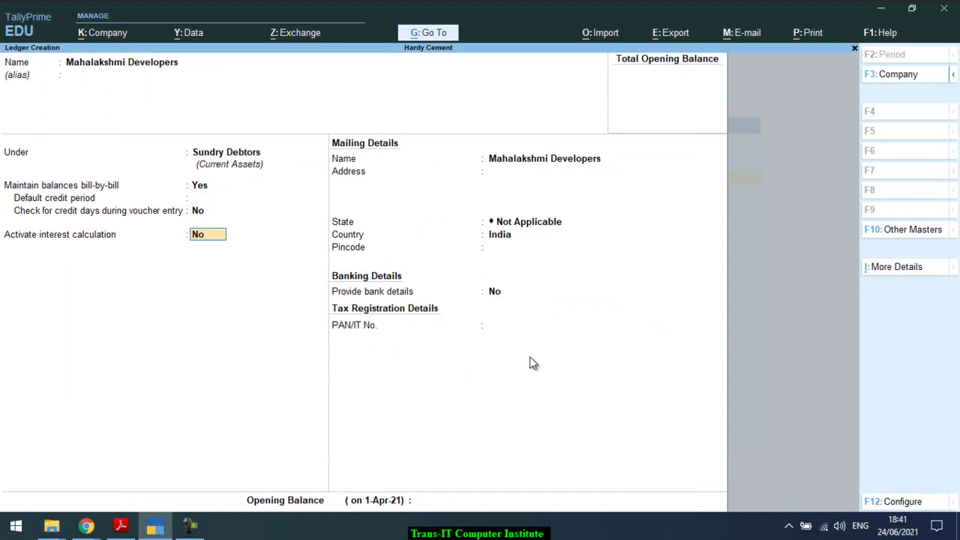
text(y)
key(Return)
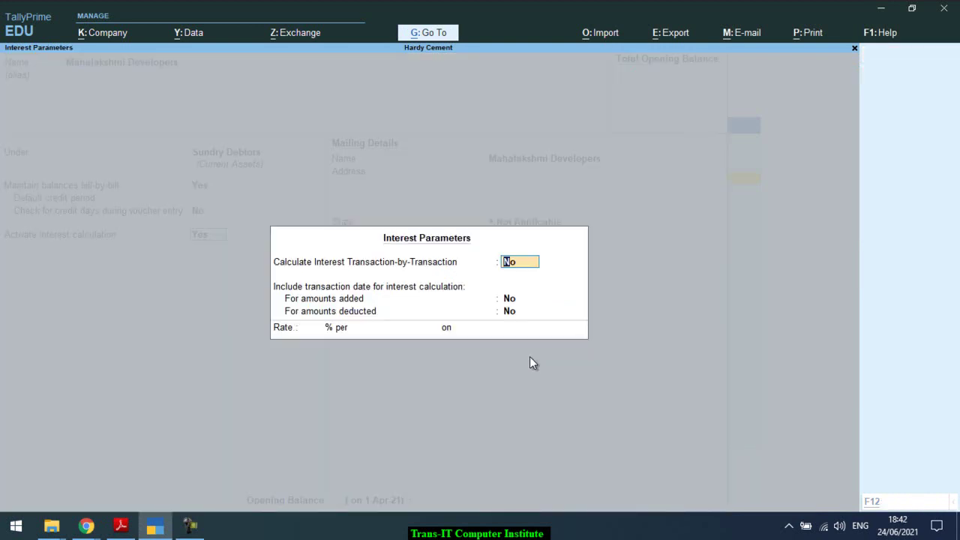
Compare the interest parameters given in the PDF for Mahalaxmi Developers with those for Tirupati Construction
key(alt+Tab)
scroll(530, 356, down, 2)
scroll(529, 356, down, 10)
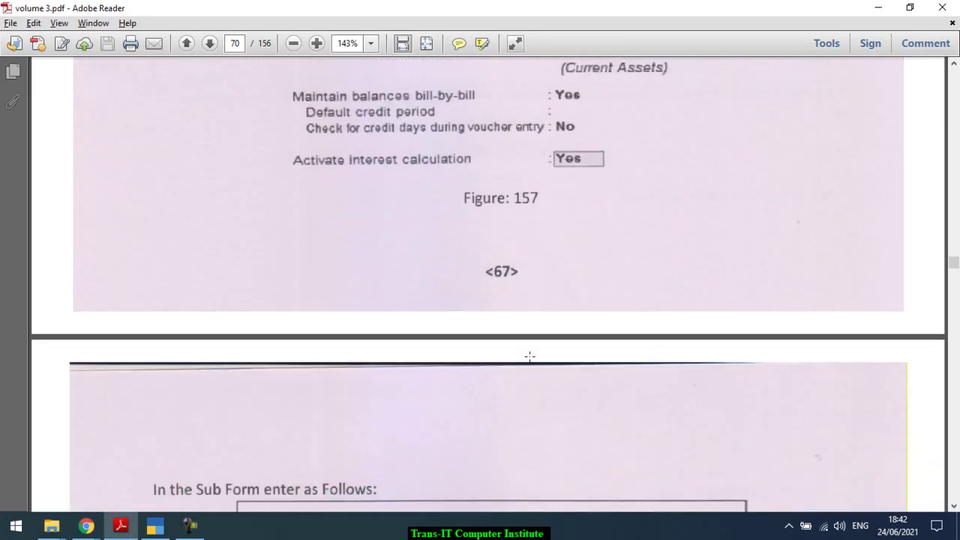
scroll(529, 357, down, 2)
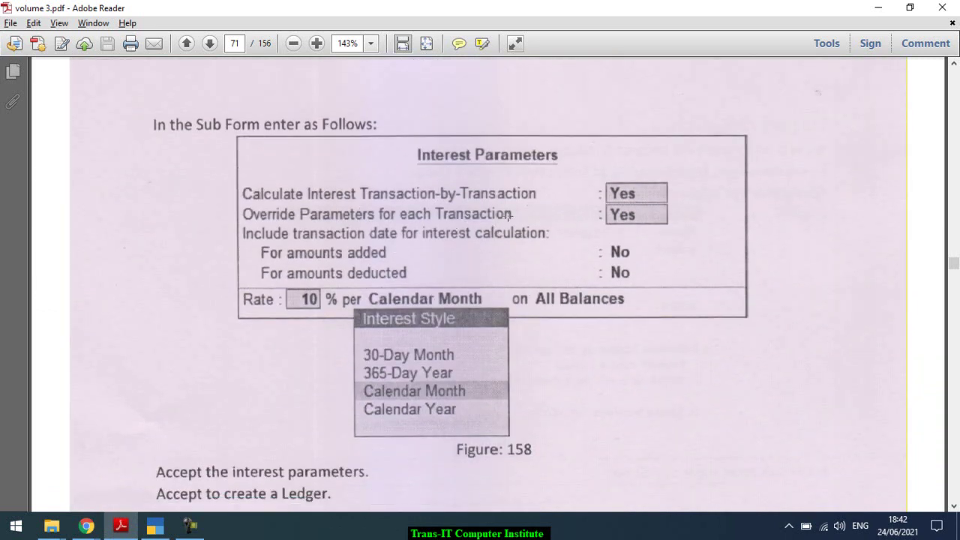
key(alt+Tab)
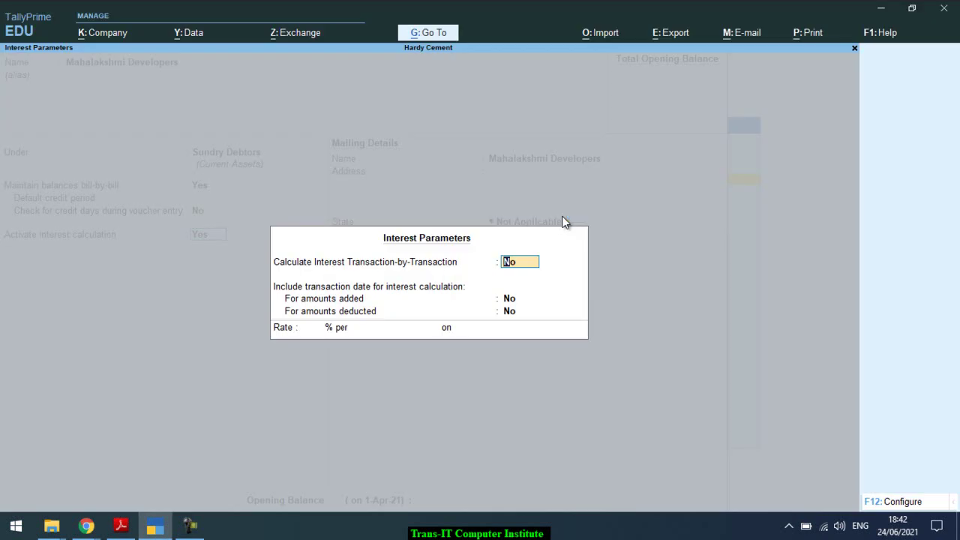
key(alt+Tab)
scroll(561, 216, up, 15)
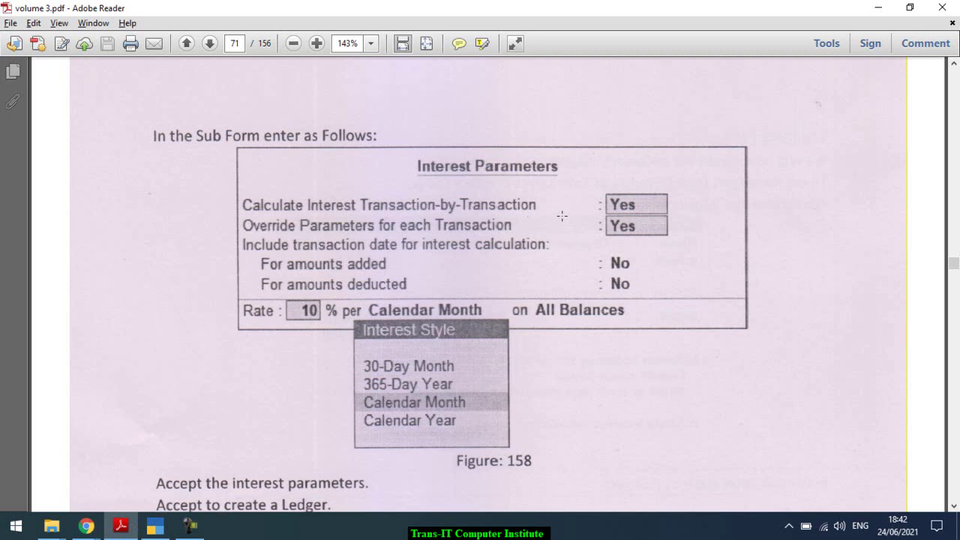
scroll(562, 216, up, 7)
scroll(562, 216, down, 4)
scroll(562, 216, down, 3)
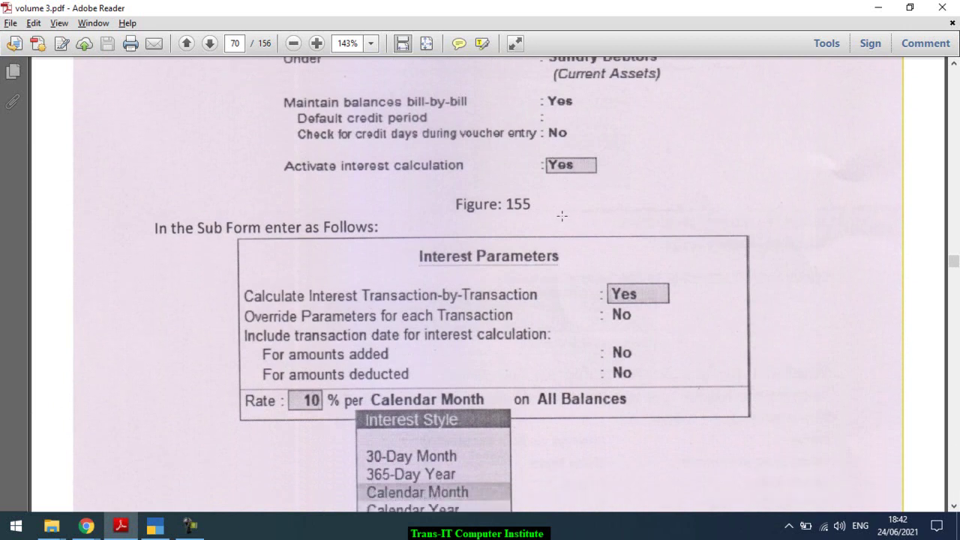
Return to TallyPrime and discard the unsaved Mahalakshmi Developers ledger, leaving ledger creation
key(alt+Tab)
key(BackSpace)
key(Escape)
key(BackSpace)
key(Escape)
key(y)
key(Escape)
Open the existing Trupti COnstruction ledger for alteration
key(Down)
key(Return)
key(Down)
key(Down)
key(Down)
key(Up)
key(Up)
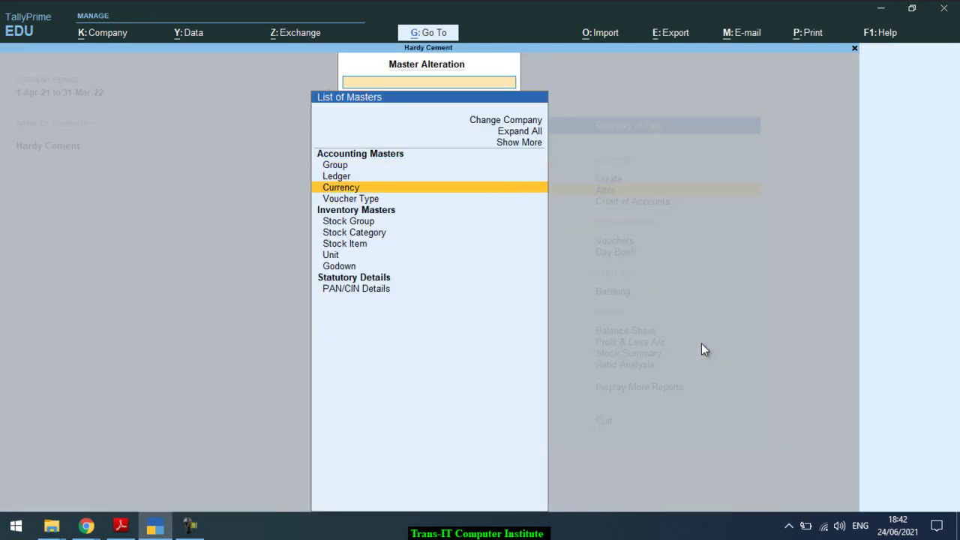
key(Return)
key(Down)
key(Down)
key(Return)
Go through the Trupti COnstruction ledger's fields, keeping their values, to review its interest parameters
key(Return)
key(Return)
key(Return)
key(Return)
key(Return)
key(Return)
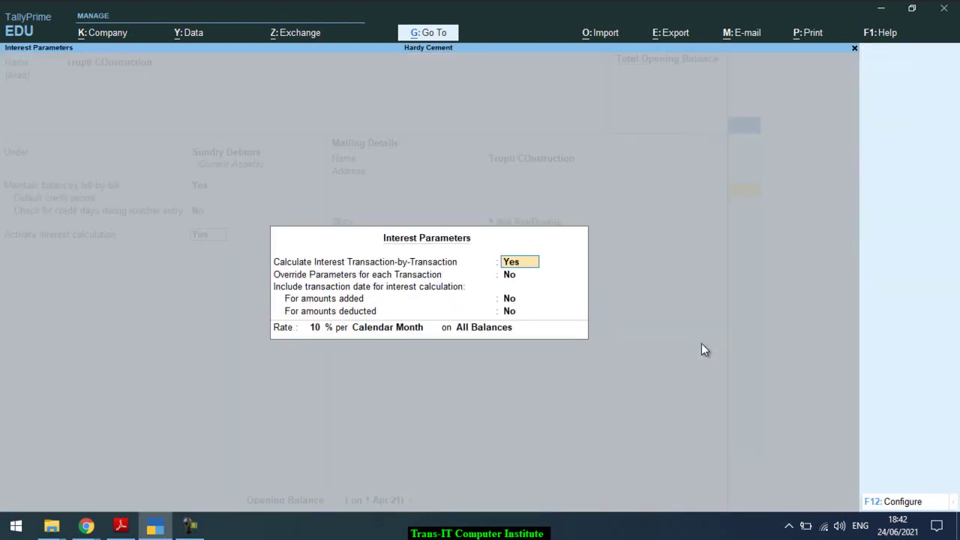
Accept the interest parameters of the Trupti COnstruction ledger and save the ledger
key(Return)
key(Return)
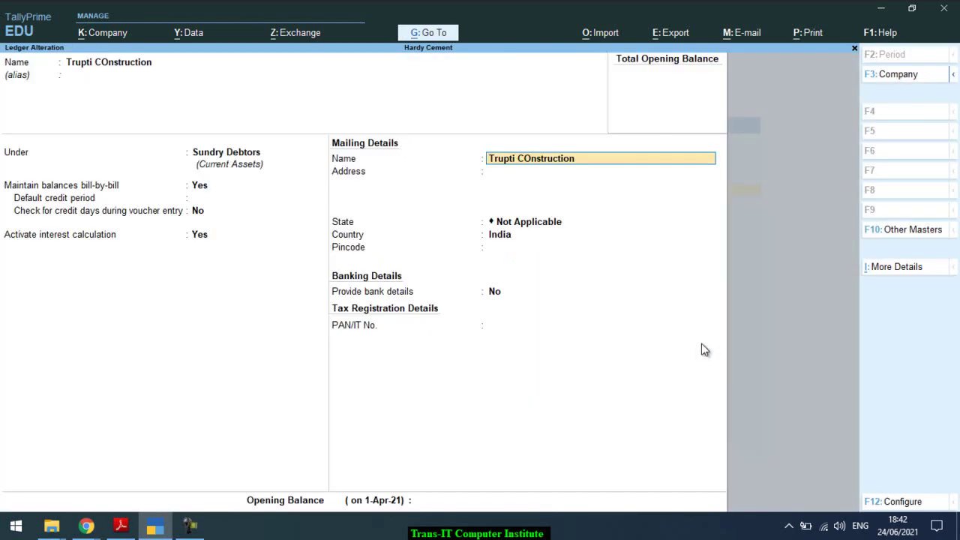
key(ctrl+a)
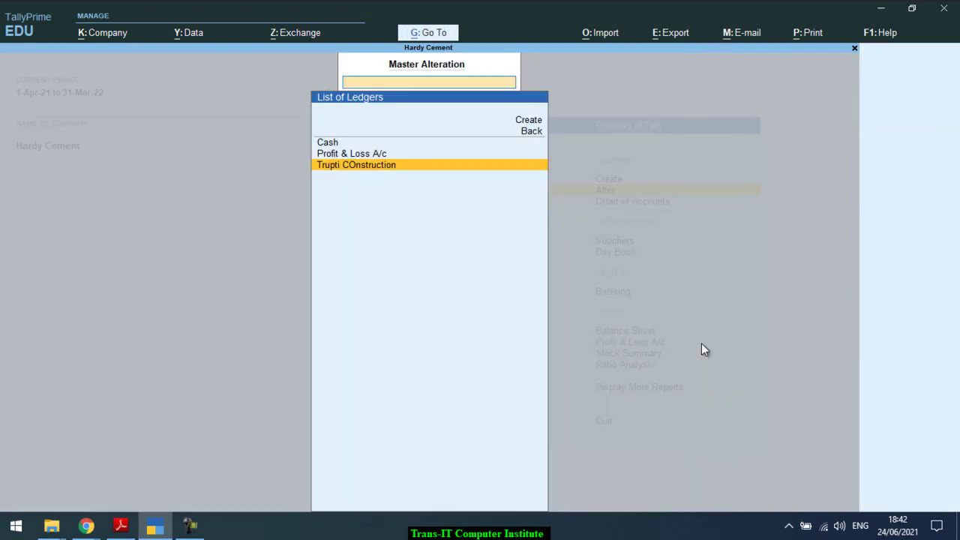
Start creating a new ledger from the list of ledgers
key(Up)
key(Down)
key(Up)
key(Up)
key(Up)
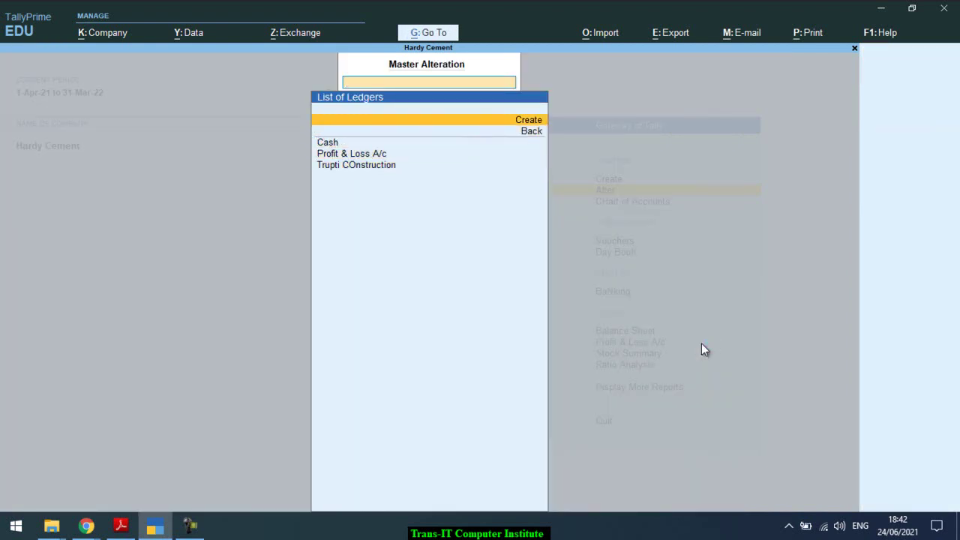
key(Return)
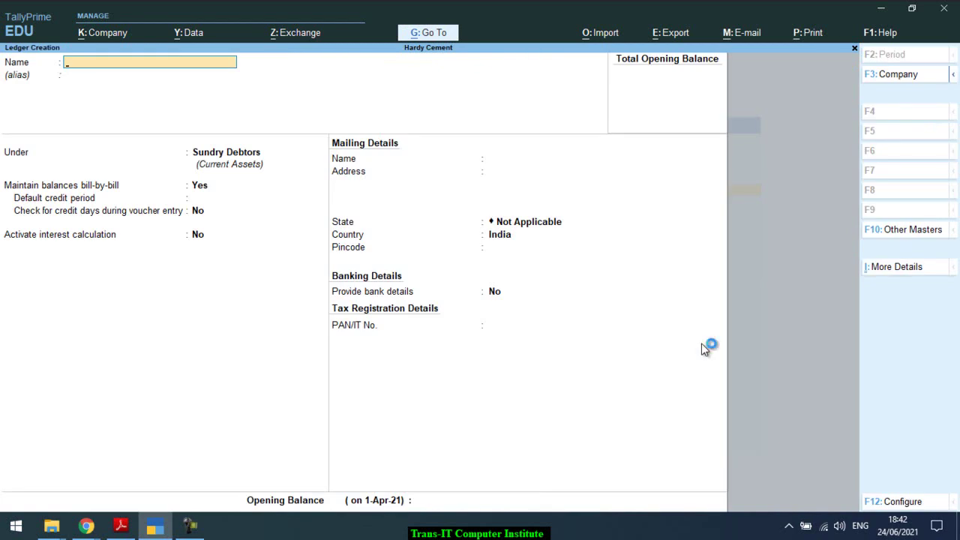
Name the new ledger Mahalakshmi Developers, checking the ledger details in the volume 3 PDF and returning to TallyPrime
text(Mahalakshmi)
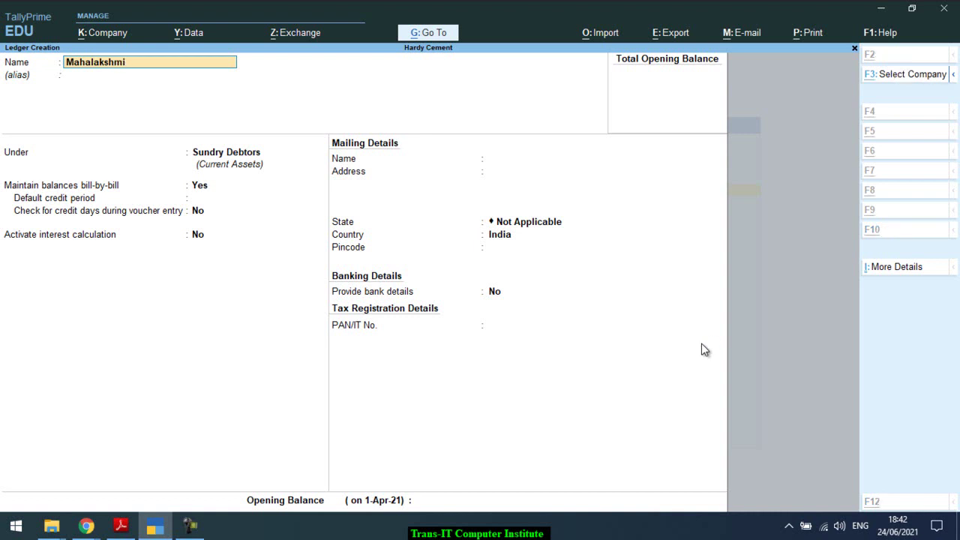
key(alt+Tab)
scroll(701, 343, down, 15)
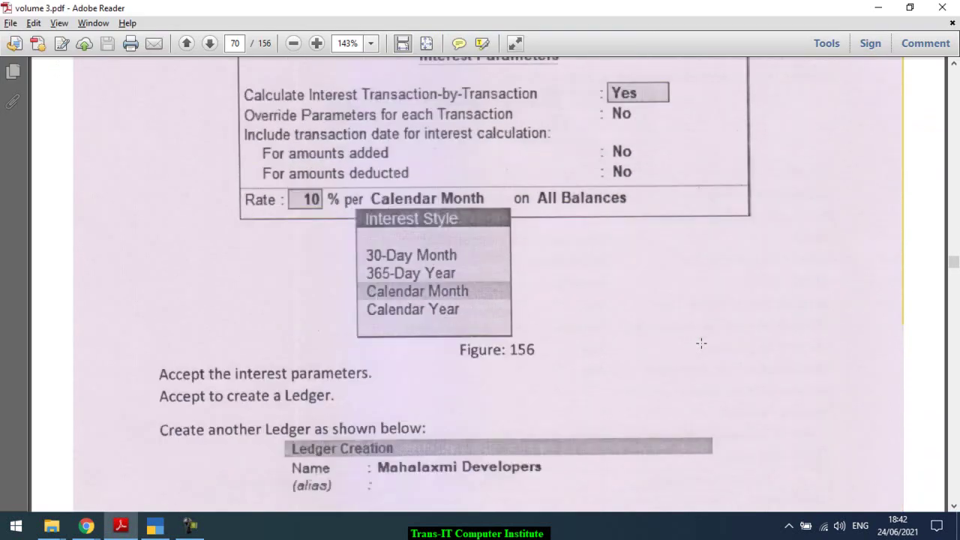
scroll(701, 343, up, 4)
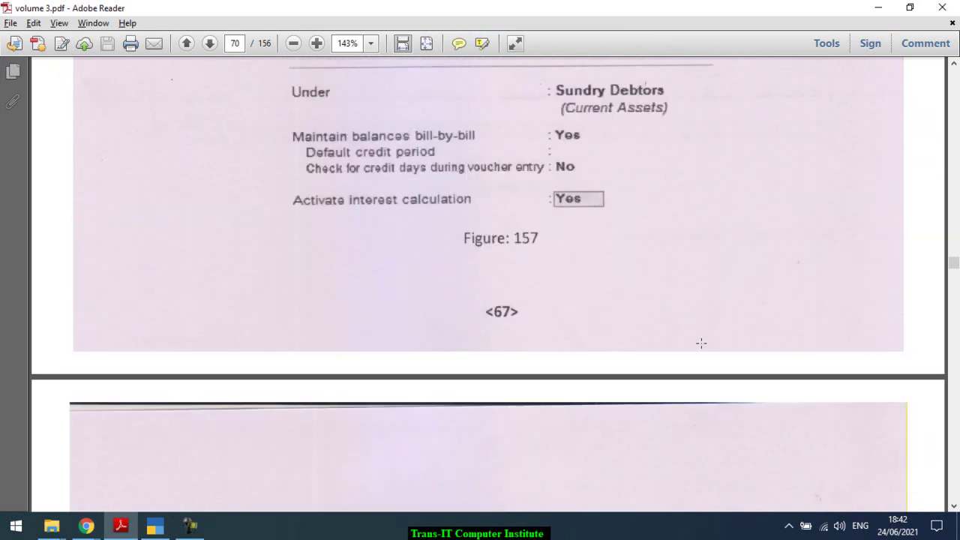
scroll(702, 343, up, 4)
scroll(701, 343, down, 1)
key(alt+Tab)
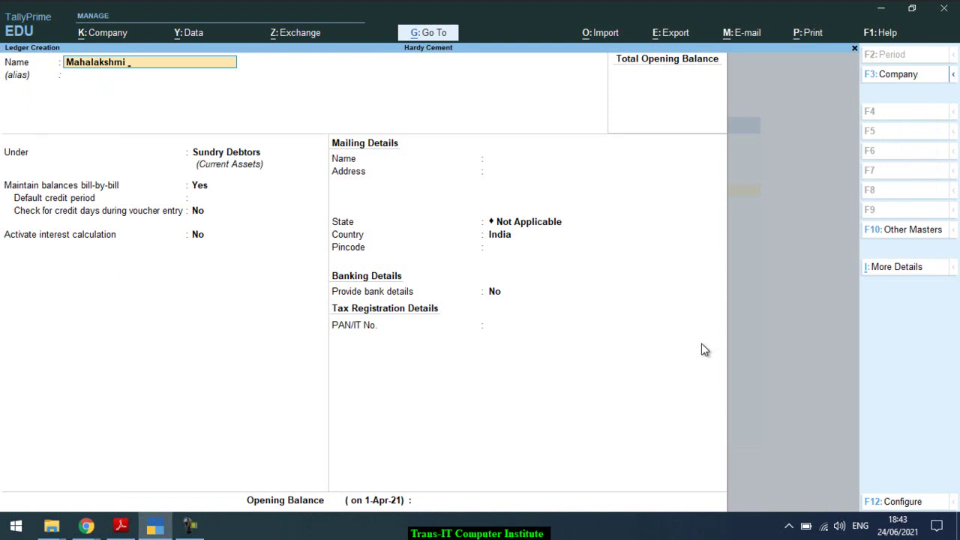
text(Developers)
key(Return)
Keep the ledger under Sundry Debtors with bill-by-bill balances and set interest calculation to Yes
key(Return)
key(Return)
key(Return)
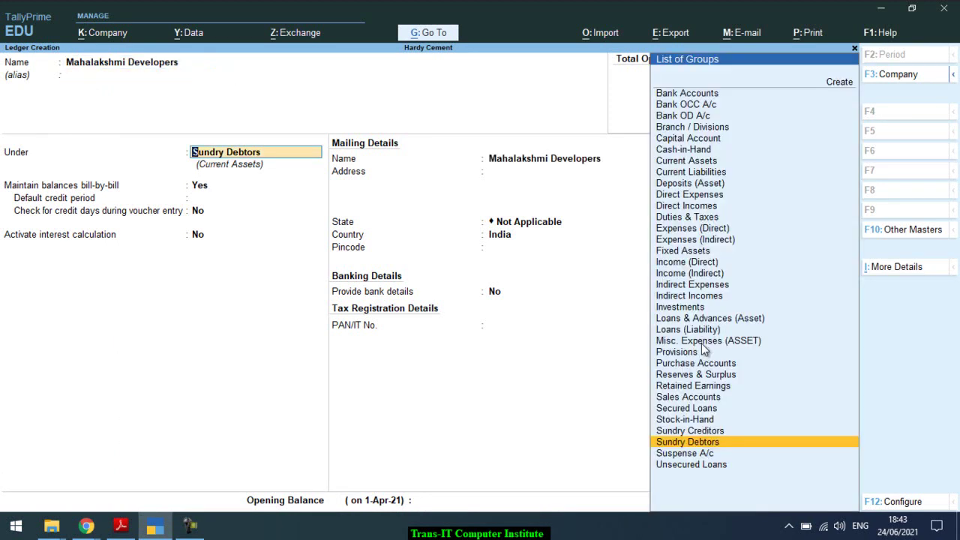
key(Return)
text(y)
key(Return)
Set transaction-by-transaction interest and parameter override to Yes, keep No for amounts added and deducted, and check the rate in the PDF
text(y)
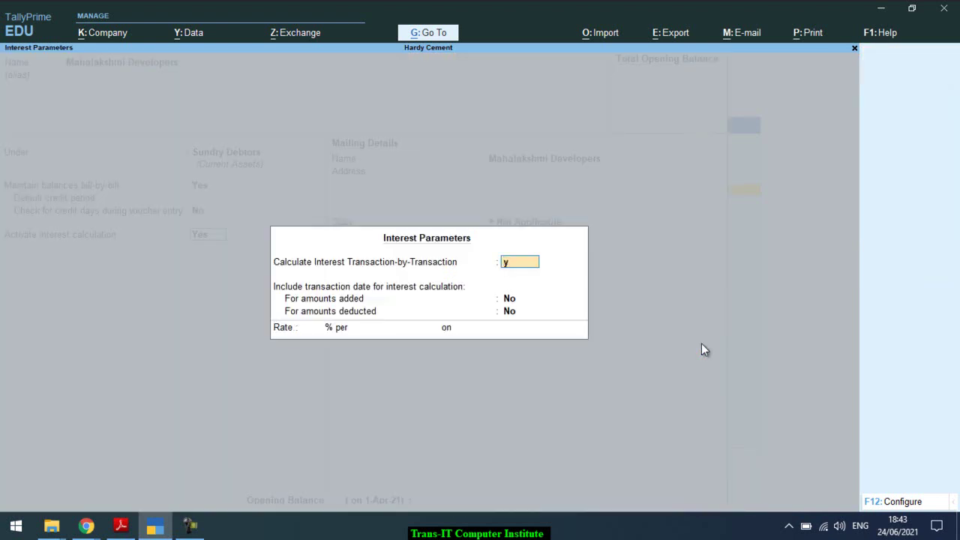
key(Return)
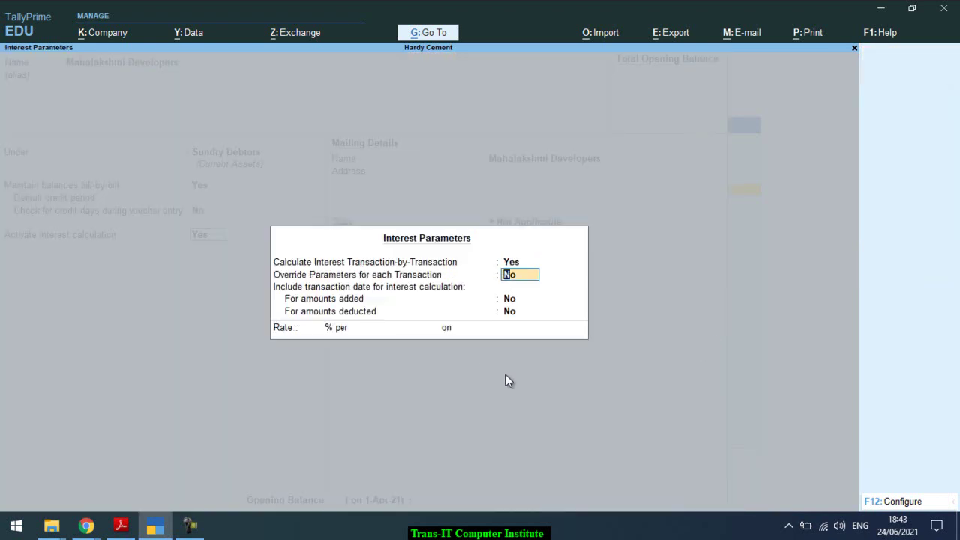
text(y)
key(Return)
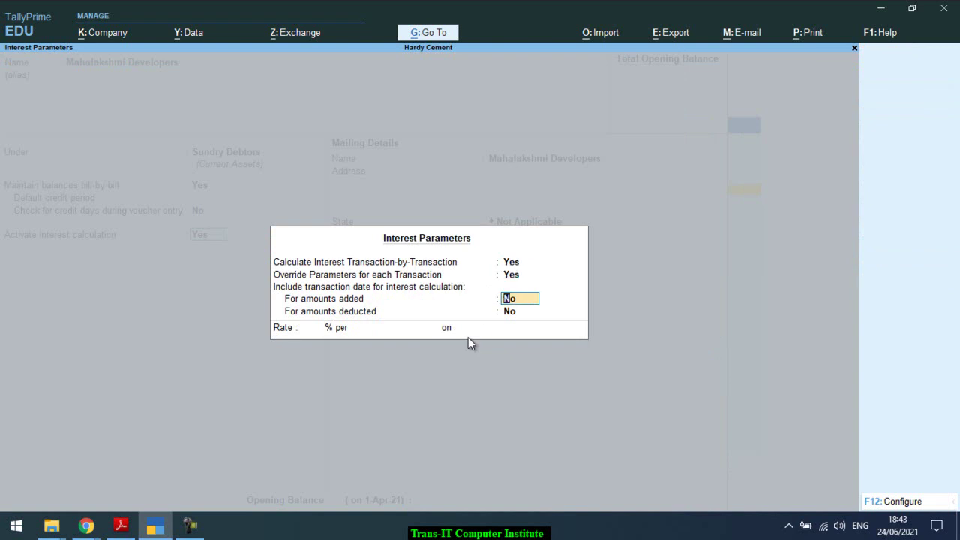
key(Return)
key(Return)
key(alt+Tab)
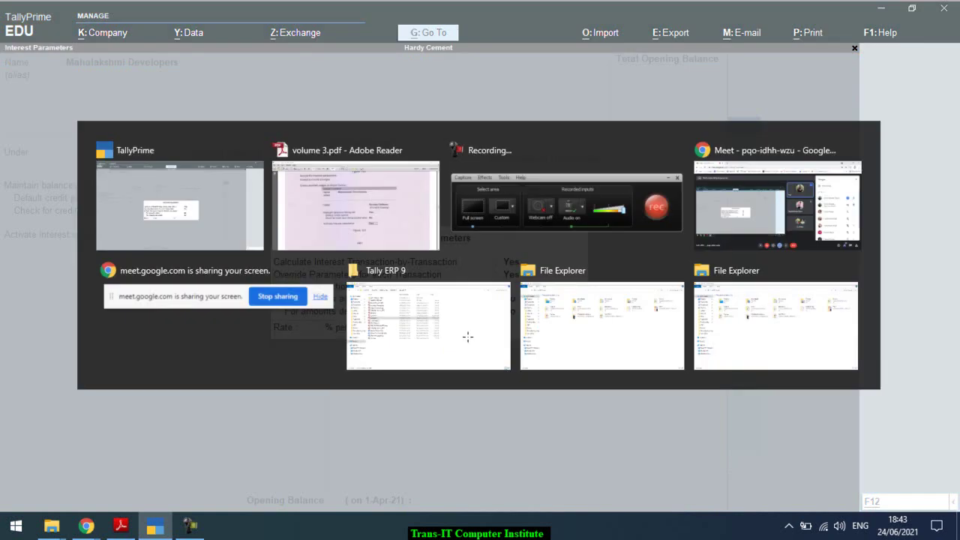
scroll(468, 337, down, 1)
scroll(468, 337, down, 10)
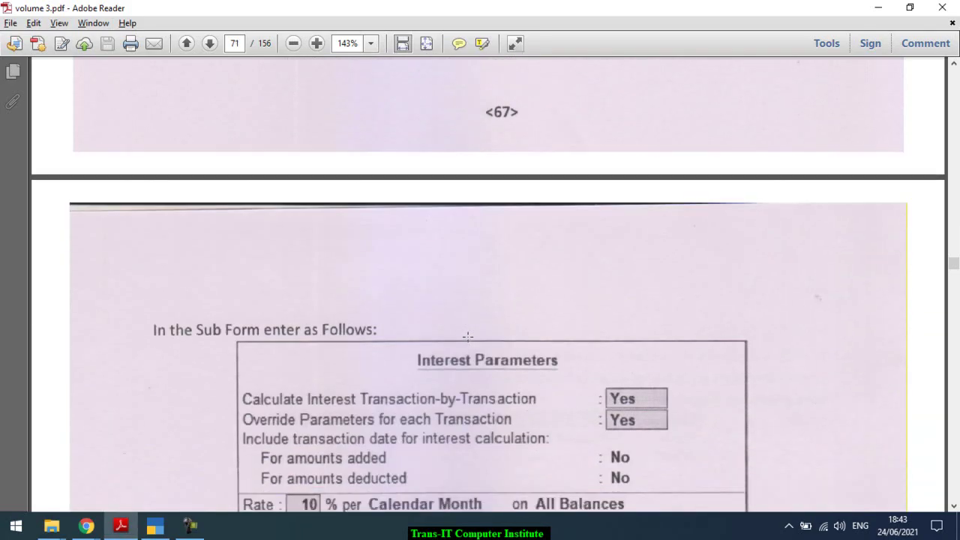
key(alt+Tab)
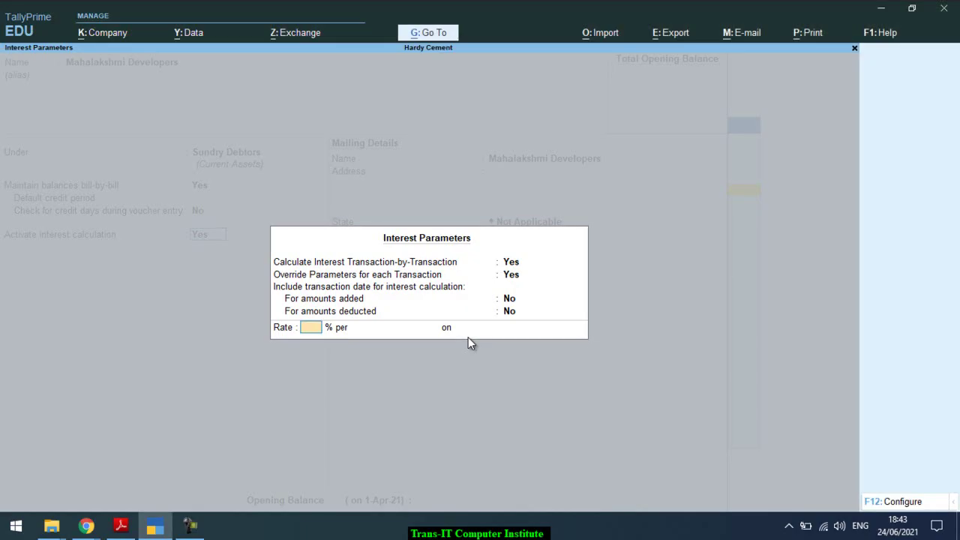
Set the interest rate to 10% per Calendar Month on All Balances and save the Mahalakshmi Developers ledger
text(10)
key(Return)
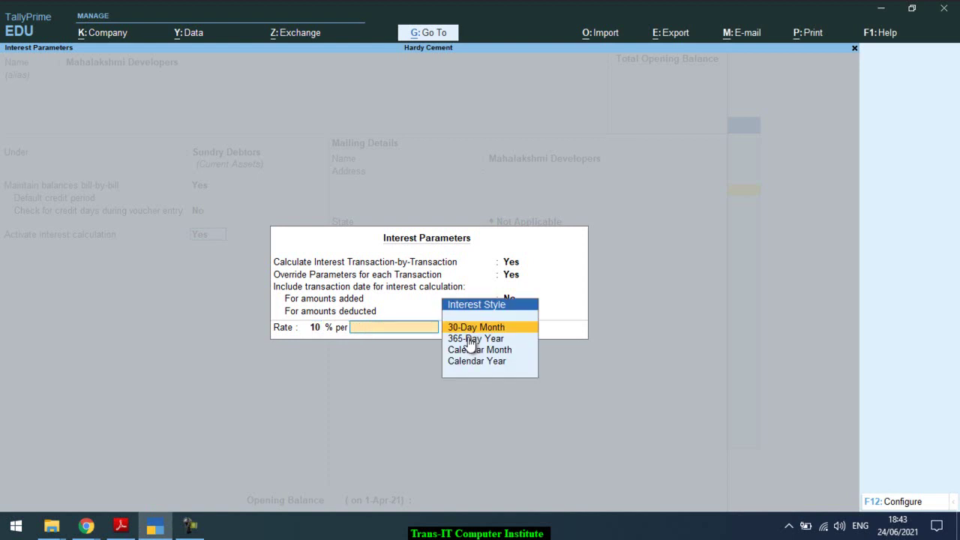
key(alt+Tab)
key(alt+Tab)
key(Down)
key(Down)
key(Down)
key(Up)
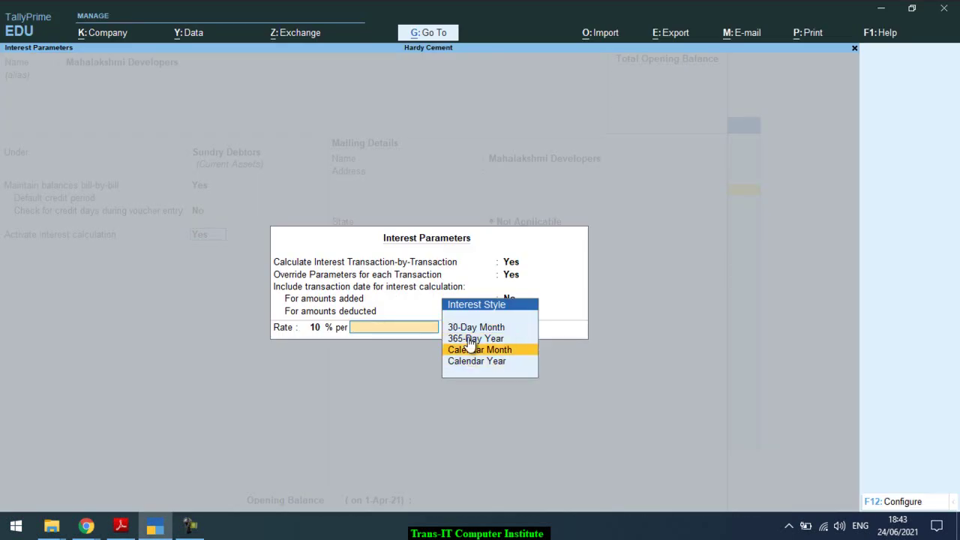
key(Return)
key(Return)
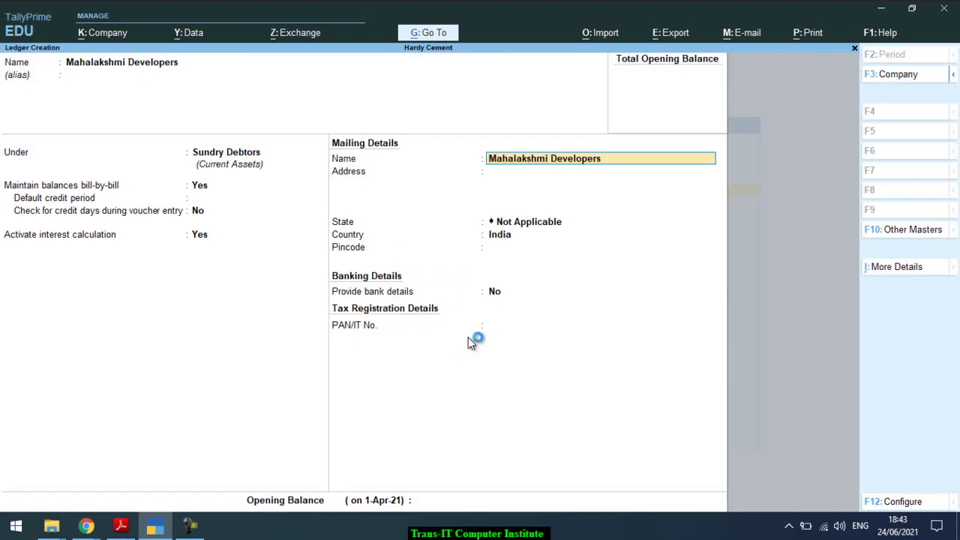
key(ctrl+a)
Consult the PDF's ledger table, then create the ledger SAles A/c under Sales Accounts in TallyPrime
key(alt+Tab)
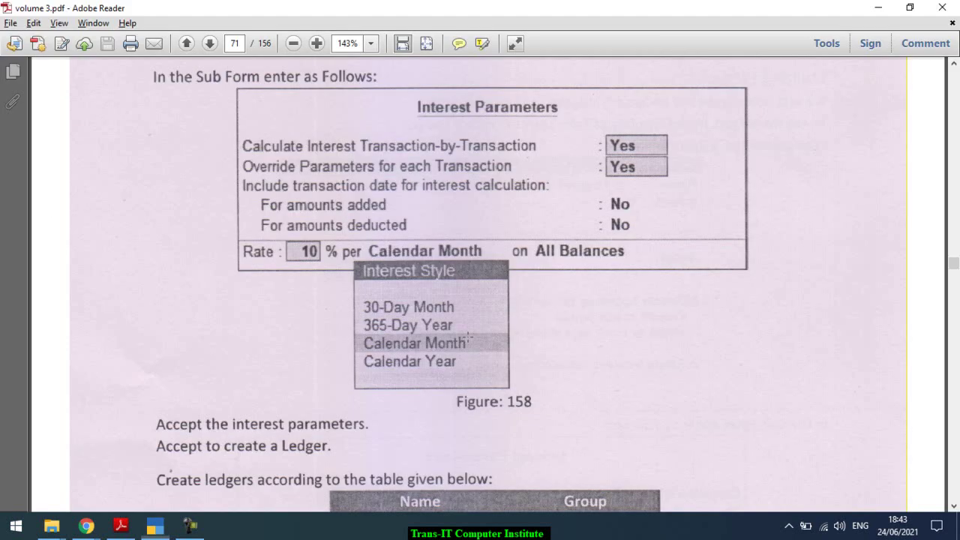
scroll(468, 339, down, 5)
scroll(468, 339, down, 1)
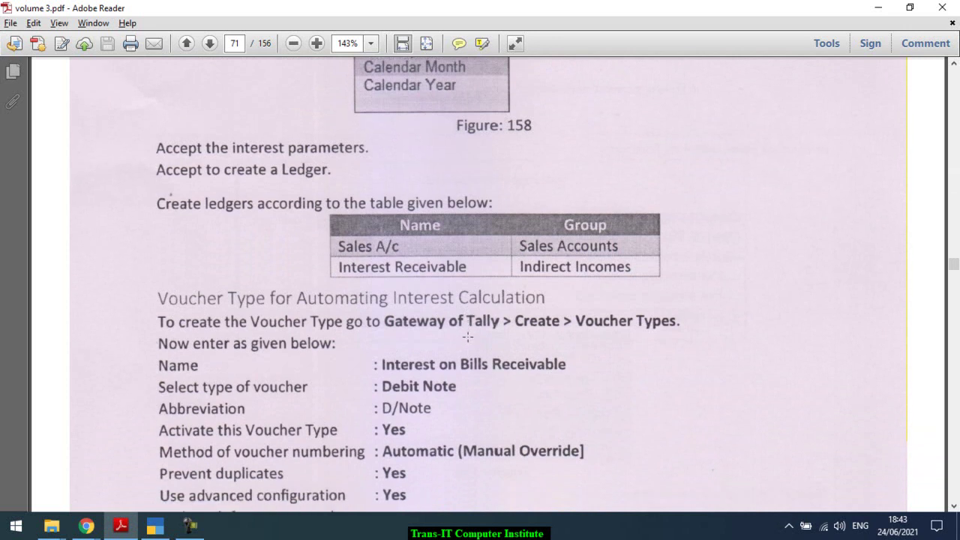
key(alt+Tab)
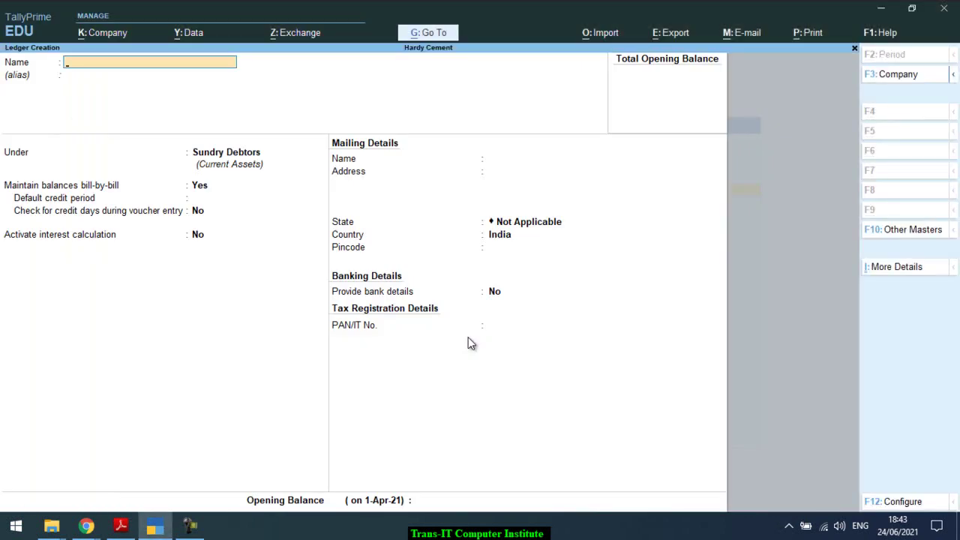
text(SAles A/c)
key(Return)
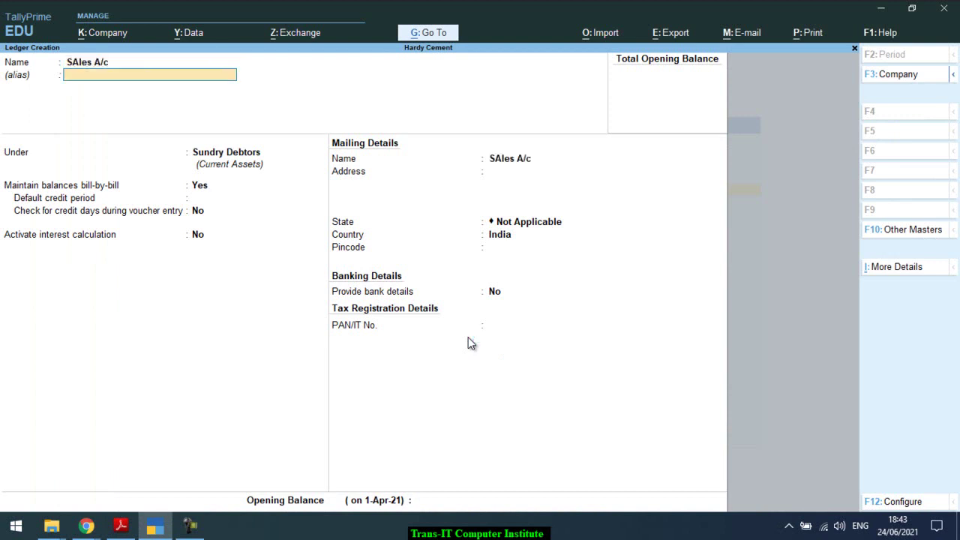
key(Return)
text(Sales Accounts)
key(Return)
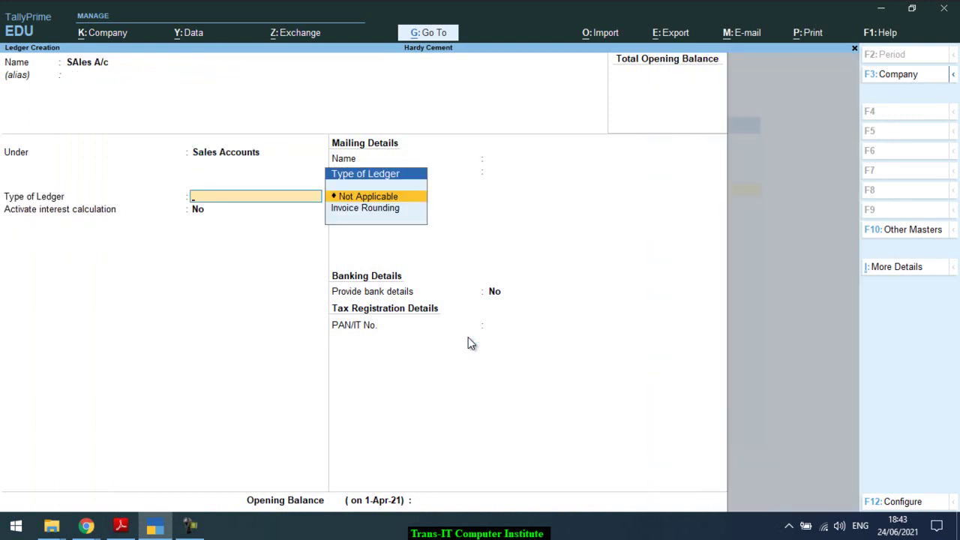
key(ctrl)
Check the next ledger in the PDF table and name the new TallyPrime ledger Interest Receivables
key(alt+Tab)
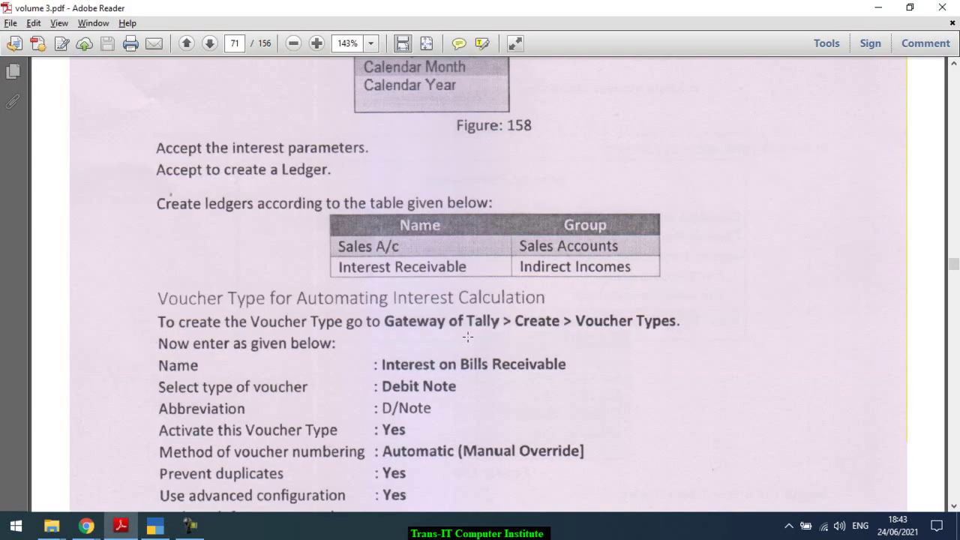
key(alt+Tab)
text(Interw)
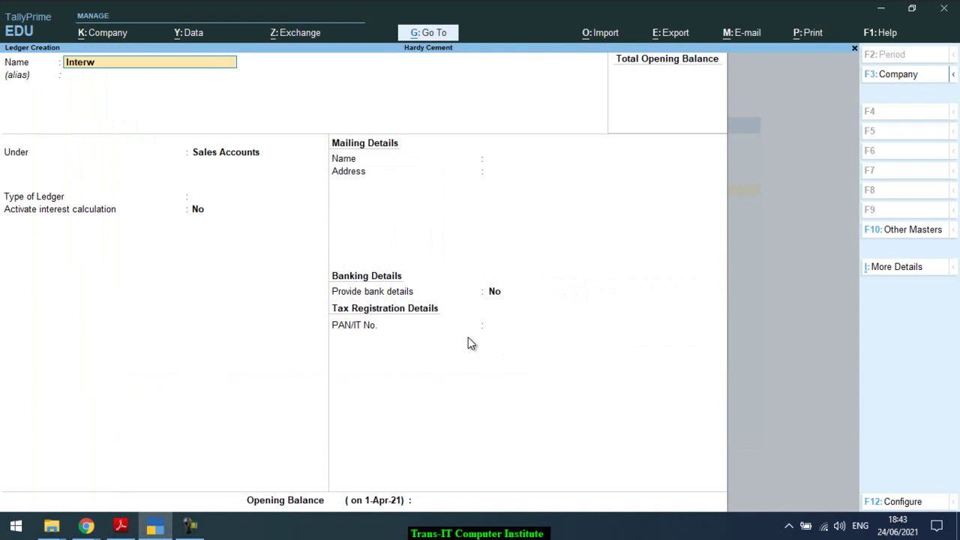
key(BackSpace)
text(est Receivables)
key(Return)
key(Return)
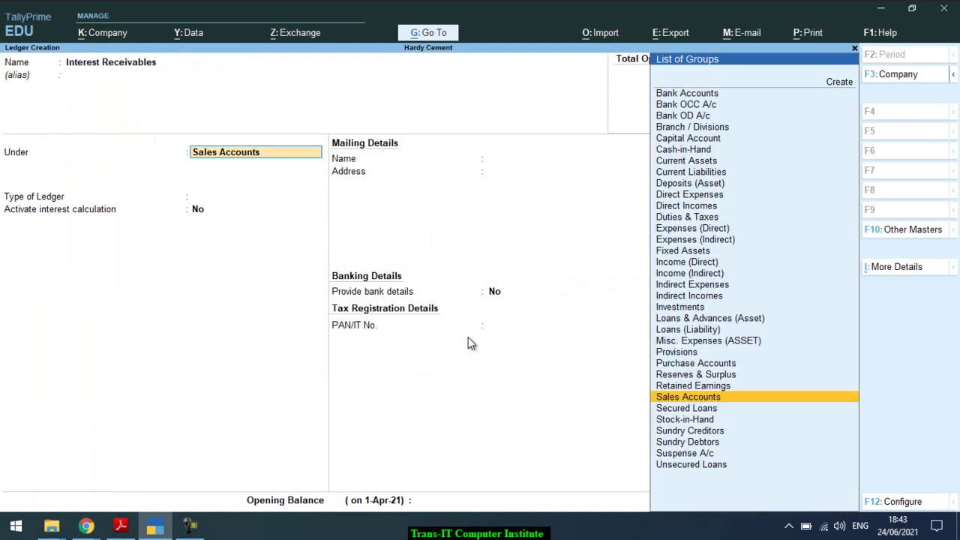
Place the Interest Receivables ledger under Indirect Incomes, verify the group in the PDF, and save the ledger
text(Indi)
key(Down)
key(Return)
key(alt+Tab)
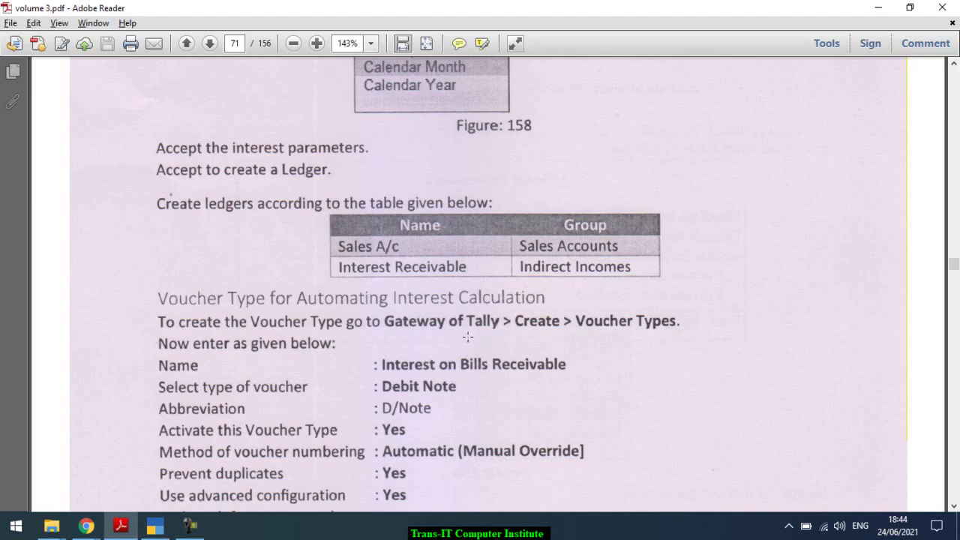
key(alt+Tab)
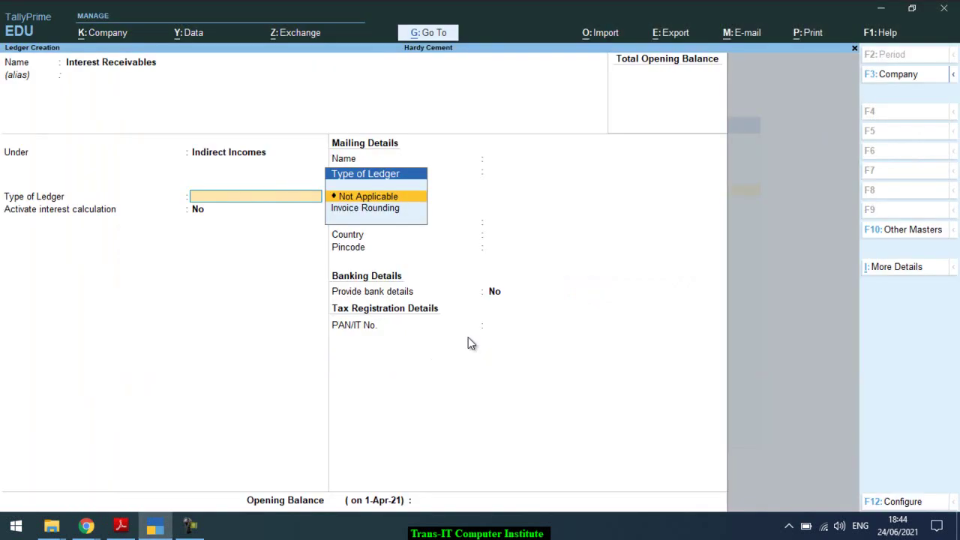
key(Return)
key(Return)
key(ctrl+a)
Read the PDF's voucher type settings for automating interest calculation, then return to TallyPrime
key(alt+Tab)
scroll(467, 337, down, 3)
scroll(467, 336, down, 2)
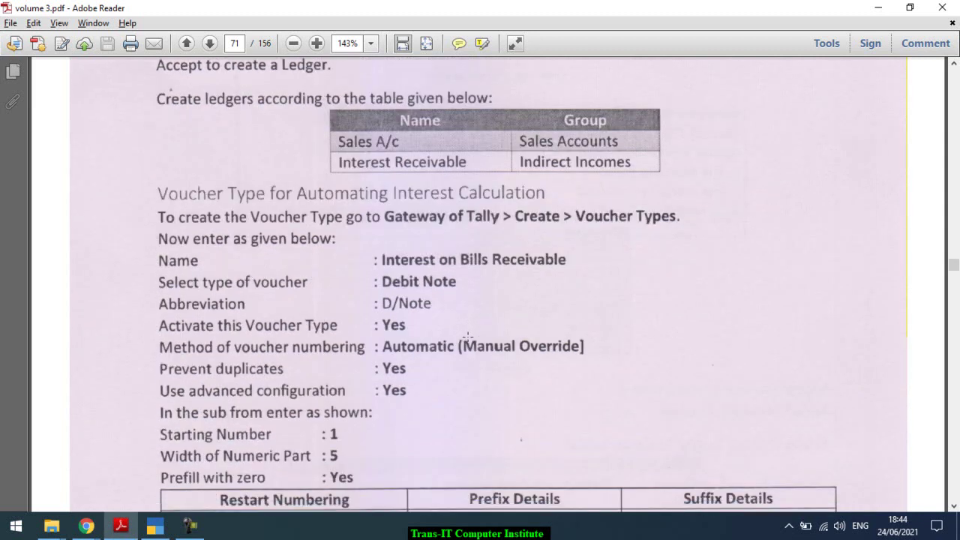
scroll(468, 337, down, 2)
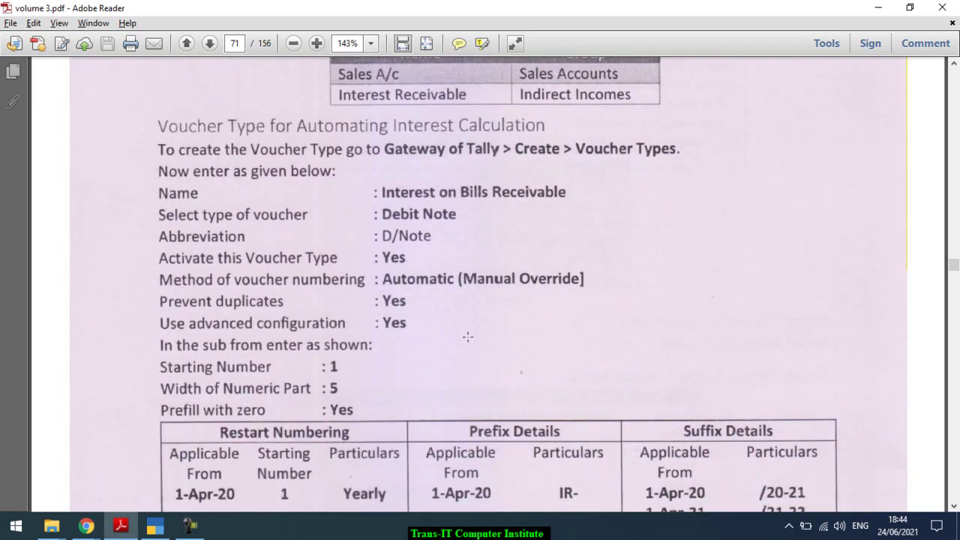
scroll(467, 337, down, 1)
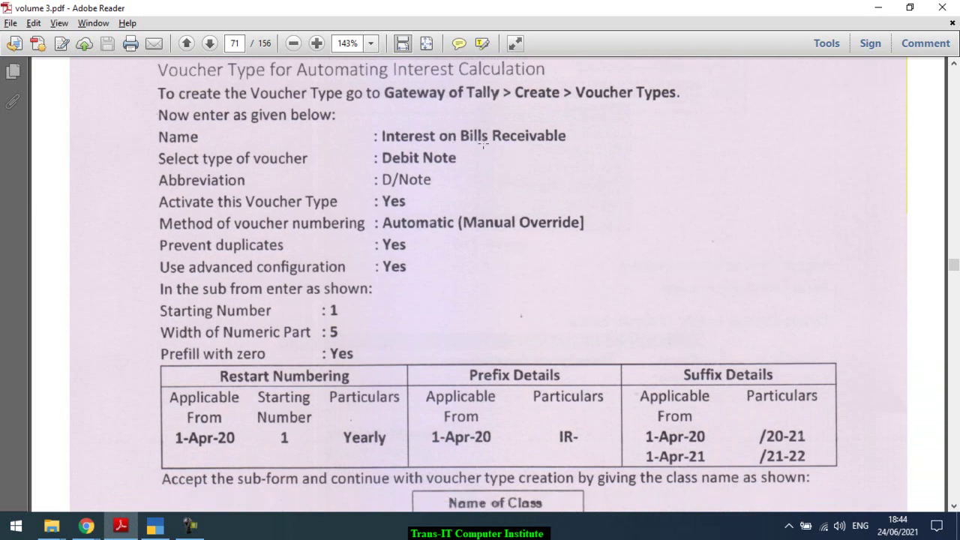
key(alt+Tab)
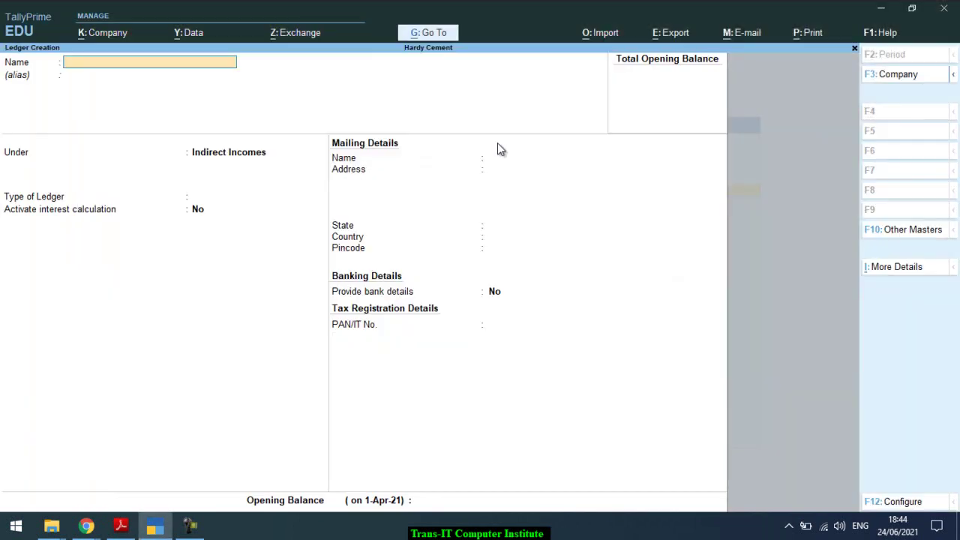
Leave ledger creation, start creating a new voucher type, and switch back to the PDF for its settings
key(Escape)
key(Escape)
key(Up)
key(Return)
key(Down)
key(Down)
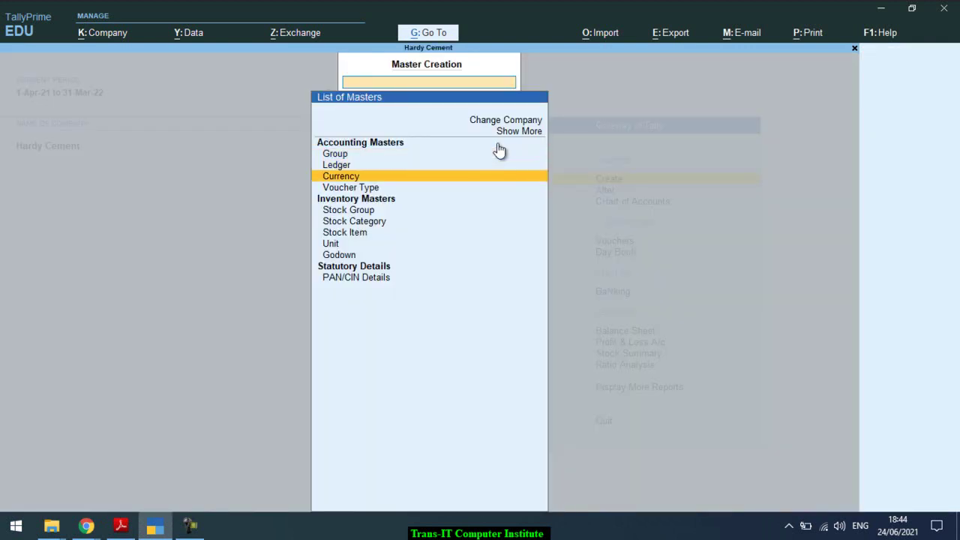
key(Down)
key(Return)
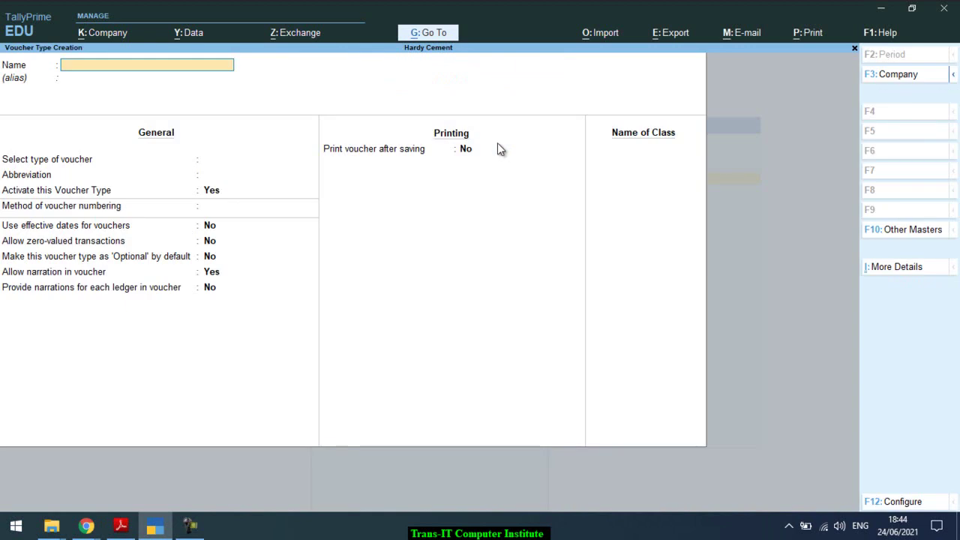
key(alt+Tab)
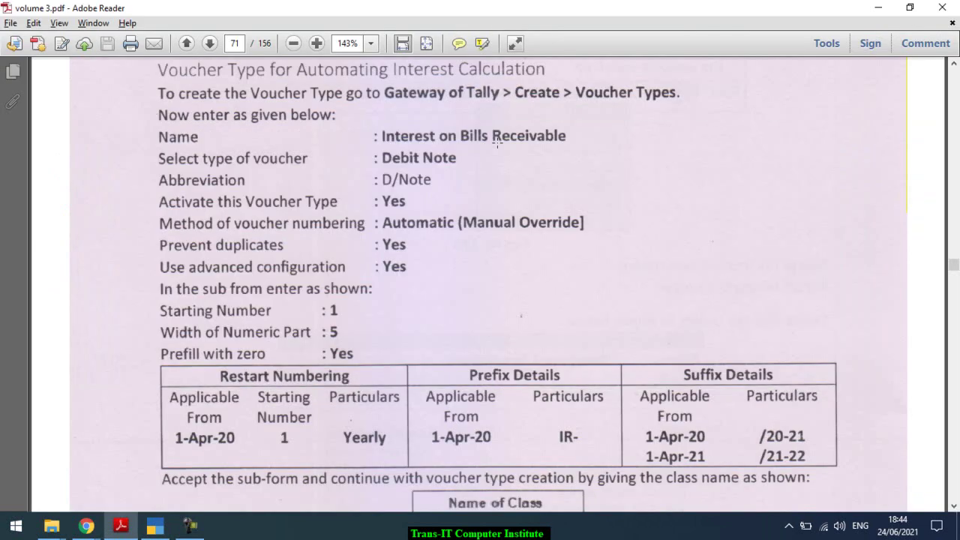
Return to TallyPrime and name the new voucher type Interest on Bills Receivables, leaving its alias blank
key(alt+Tab)
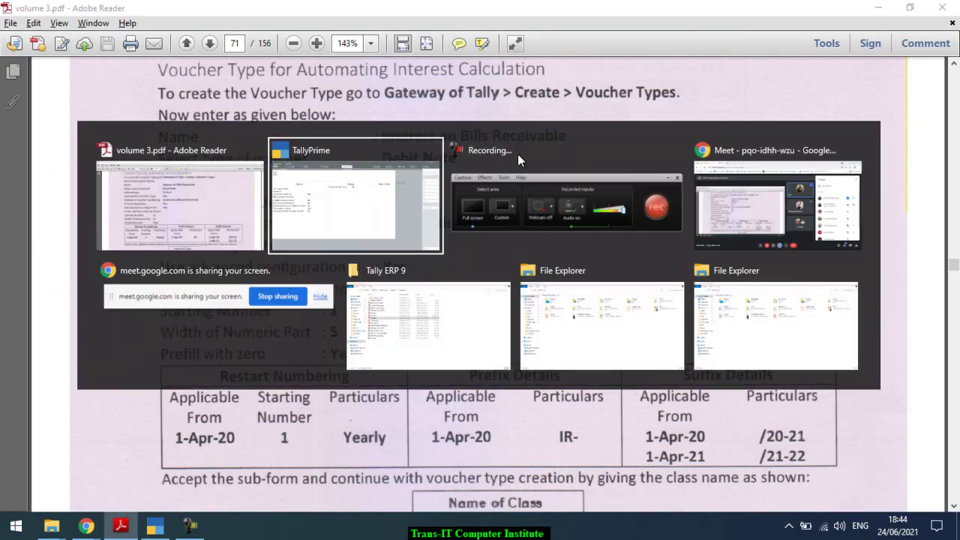
text(Inte)
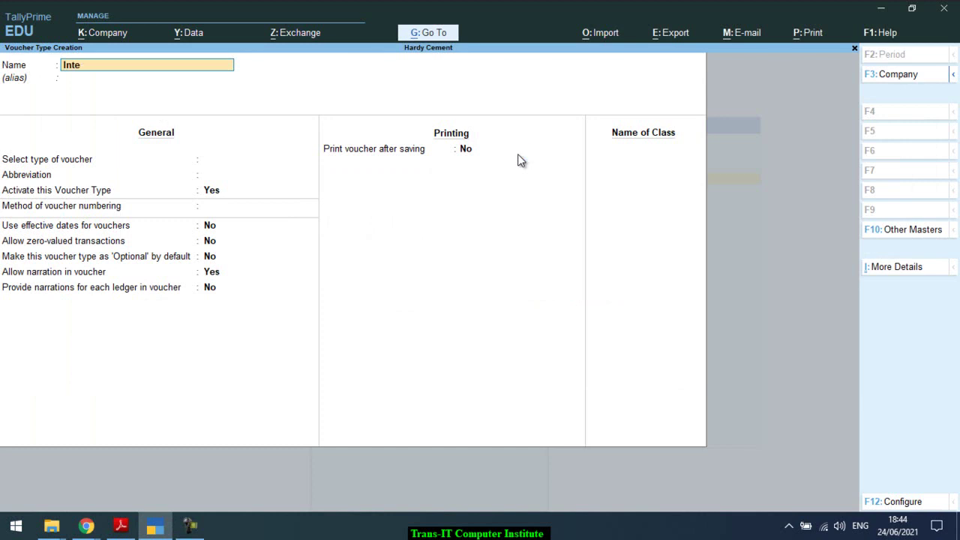
text(rest on Bills Receivables)
key(Return)
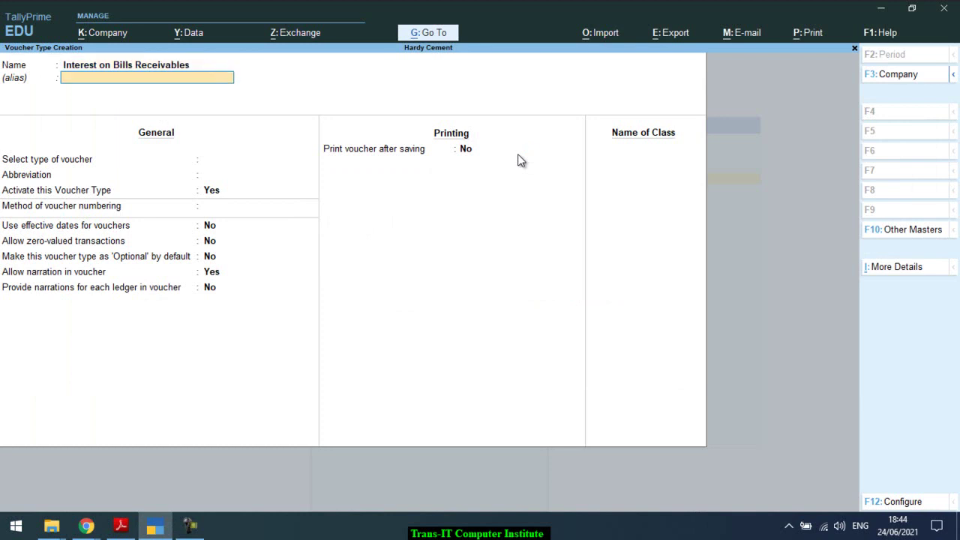
key(Return)
Following the PDF, base the voucher type on Debit Note and keep the abbreviation D/Note
key(alt+Tab)
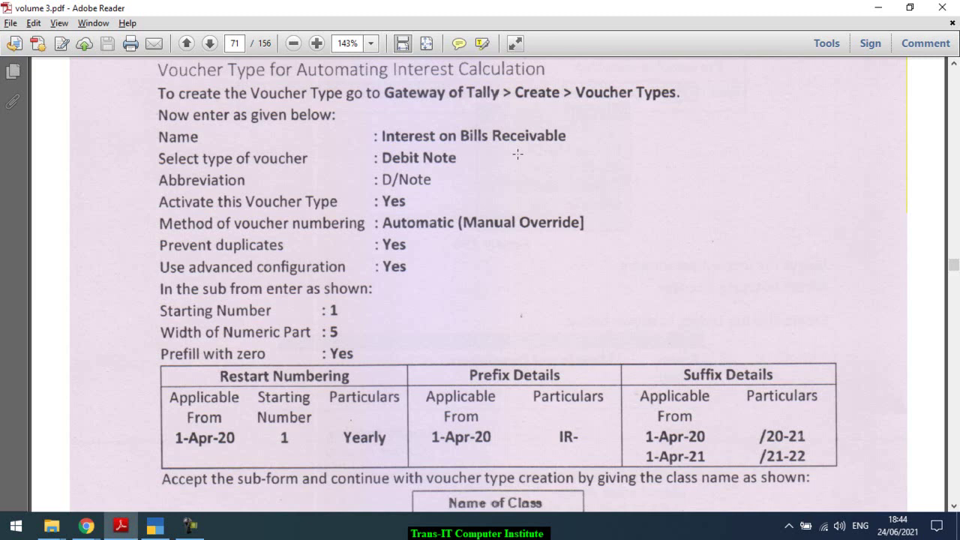
key(alt+Tab)
text(De)
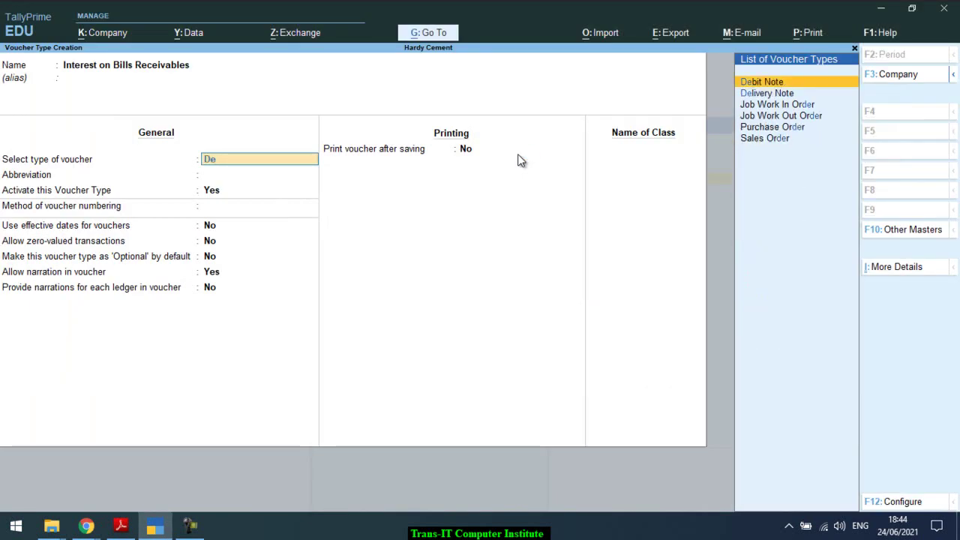
key(Return)
key(alt+Tab)
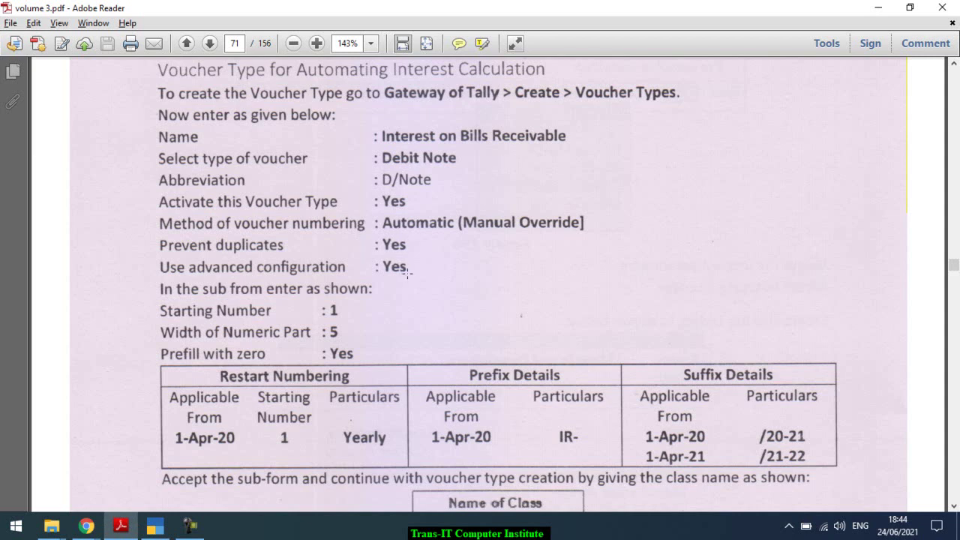
key(alt+Tab)
key(Return)
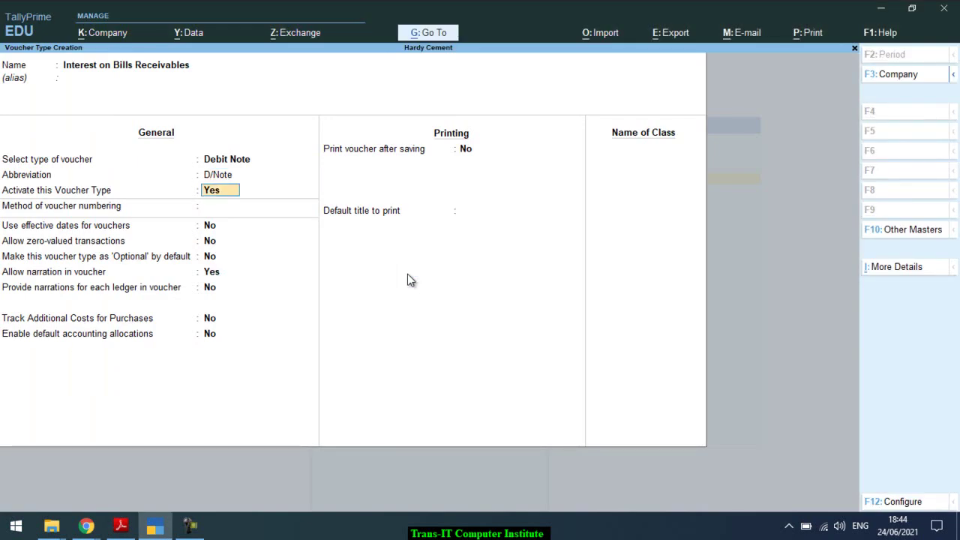
Keep the voucher type active, choose Automatic (Manual Override) numbering, and set duplicate prevention and advanced configuration to Yes
key(Return)
key(Down)
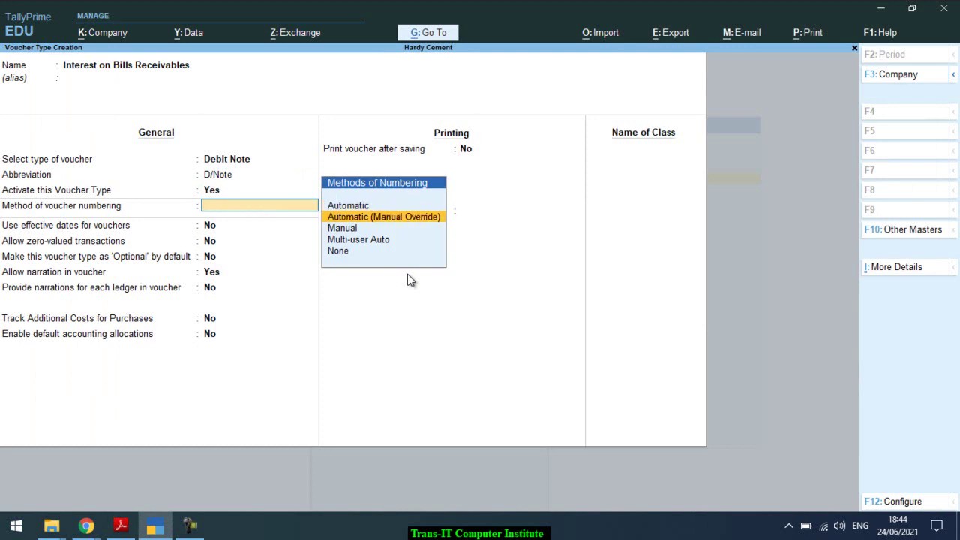
key(Return)
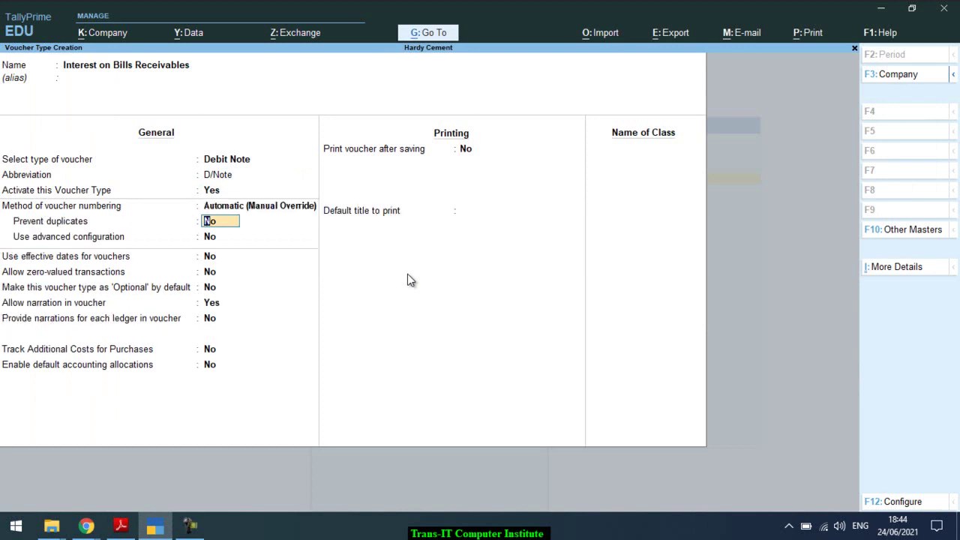
key(y)
key(y)
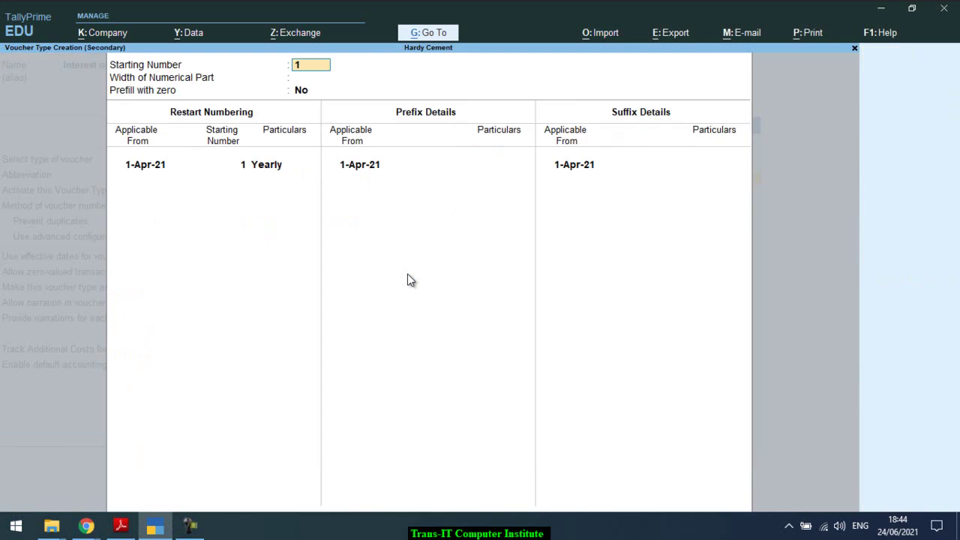
Using the PDF's numbering details, keep starting number 1, set the numerical width to 5, and set zero prefilling to Yes
key(alt+Tab)
scroll(407, 274, down, 1)
scroll(407, 274, down, 2)
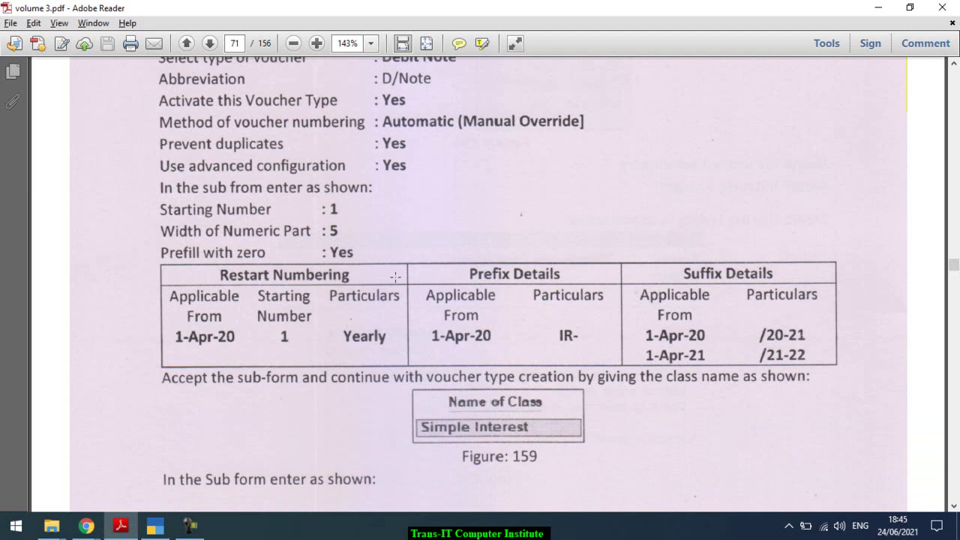
key(alt+Tab)
key(Return)
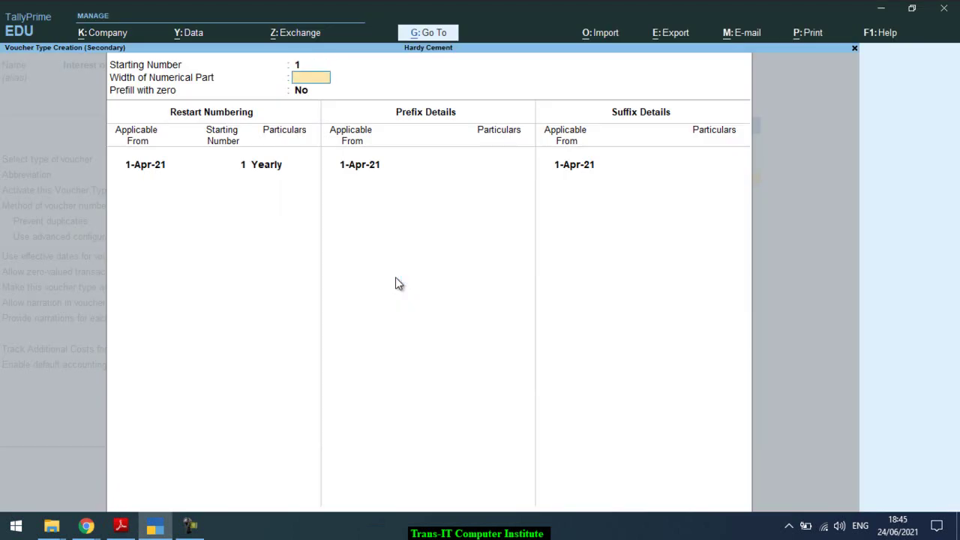
text(5)
key(Return)
key(alt+Tab)
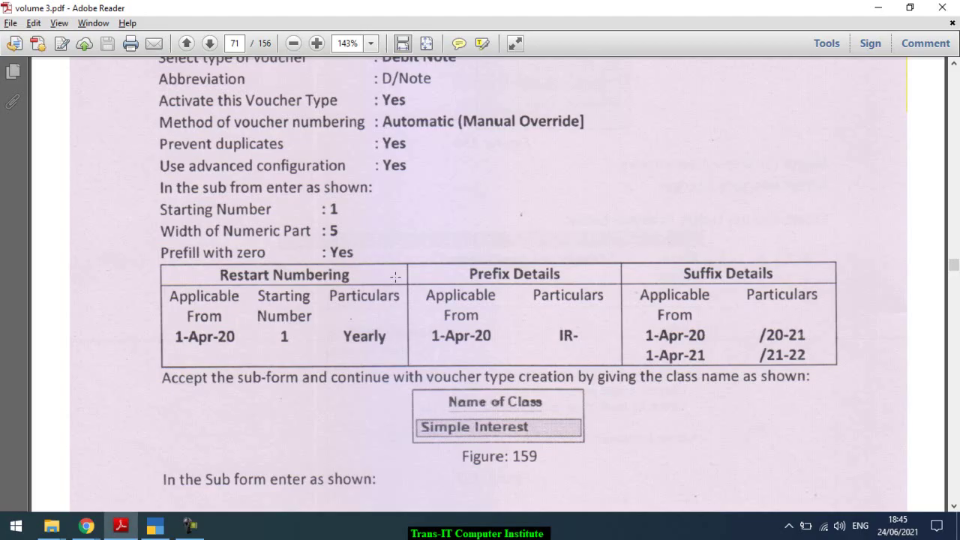
key(alt+Tab)
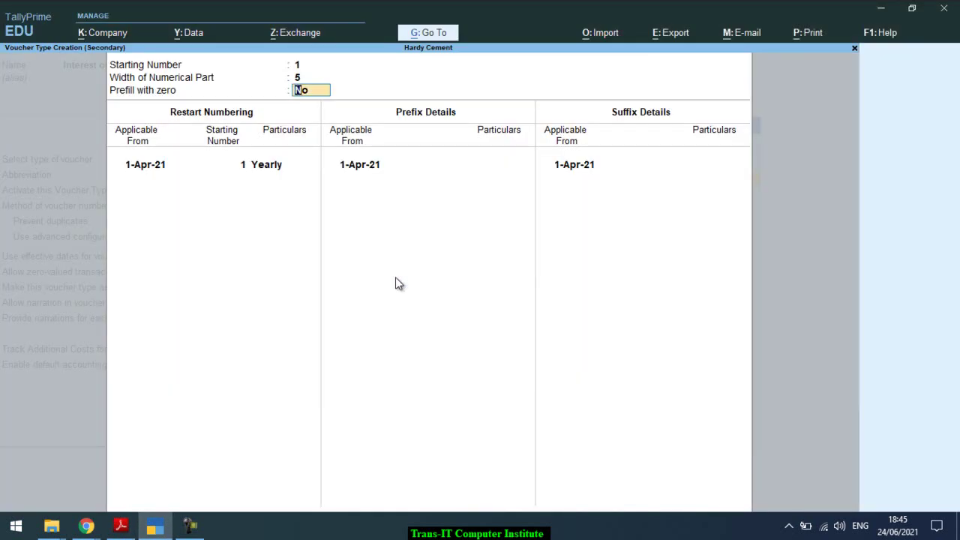
text(y)
key(Return)
Check the PDF and accept yearly restart numbering from 1-Apr-21 with starting number 1
key(alt+Tab)
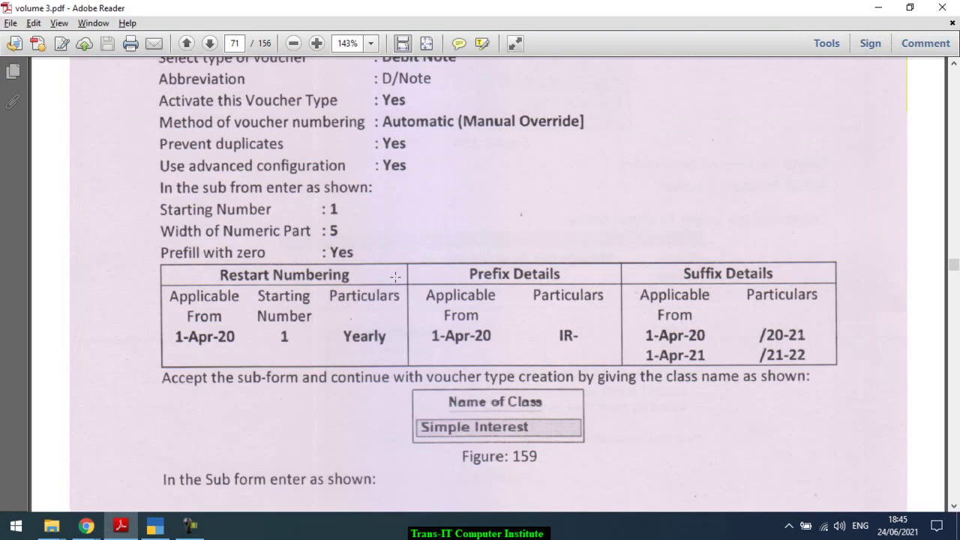
key(alt+Tab)
key(Return)
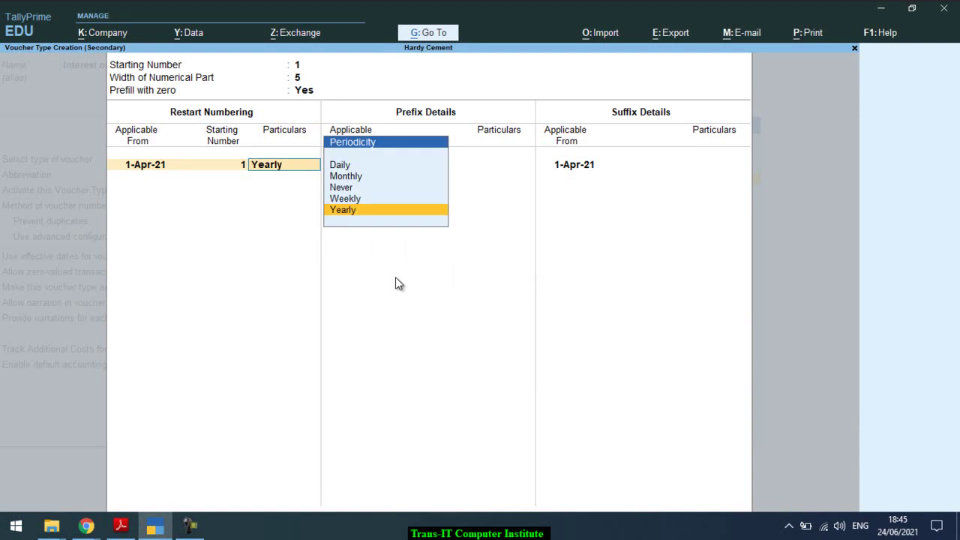
key(Return)
key(Return)
Look up the prefix in the PDF and enter IR- as the voucher number prefix applicable from 1-Apr-21
key(alt+Tab)
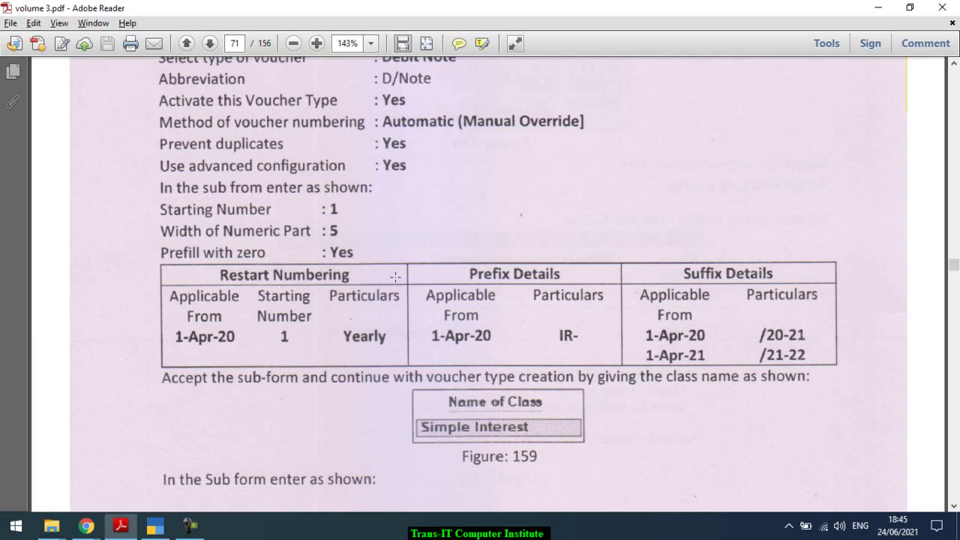
key(alt+Tab)
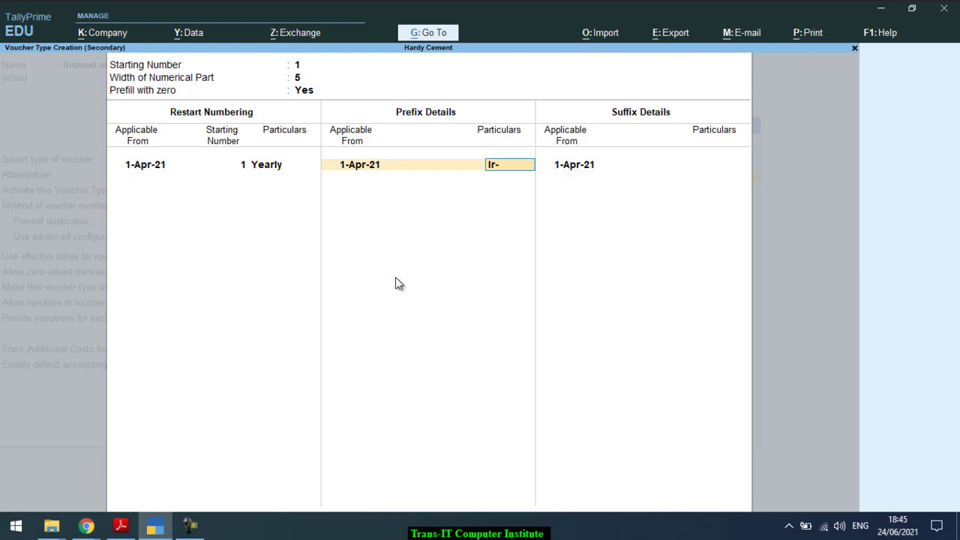
key(BackSpace)
key(BackSpace)
text(R-)
key(Return)
key(Return)
Enter suffix /20-21 for 1-Apr-21 as in the PDF and add a second suffix row applicable from 1-Apr-22
key(alt+Tab)
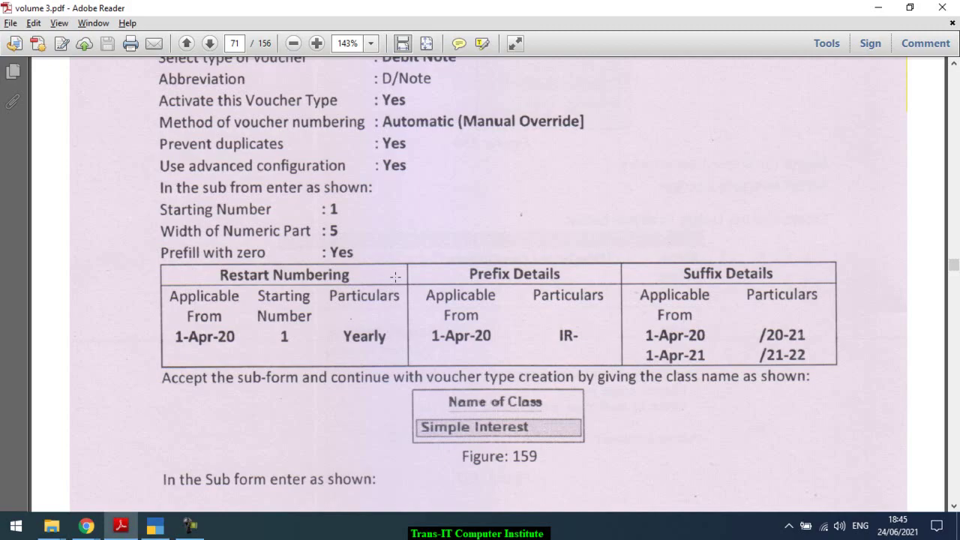
key(alt+Tab)
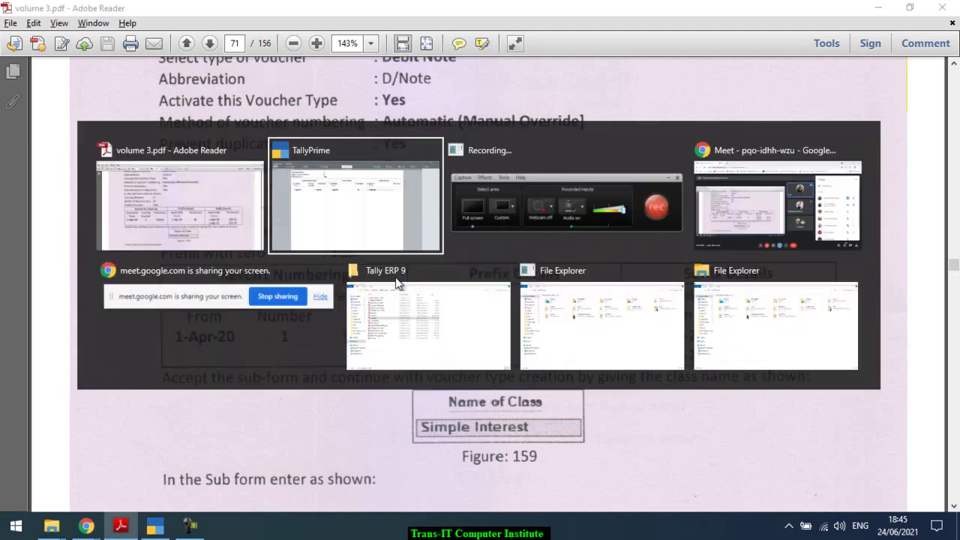
text(/20-21)
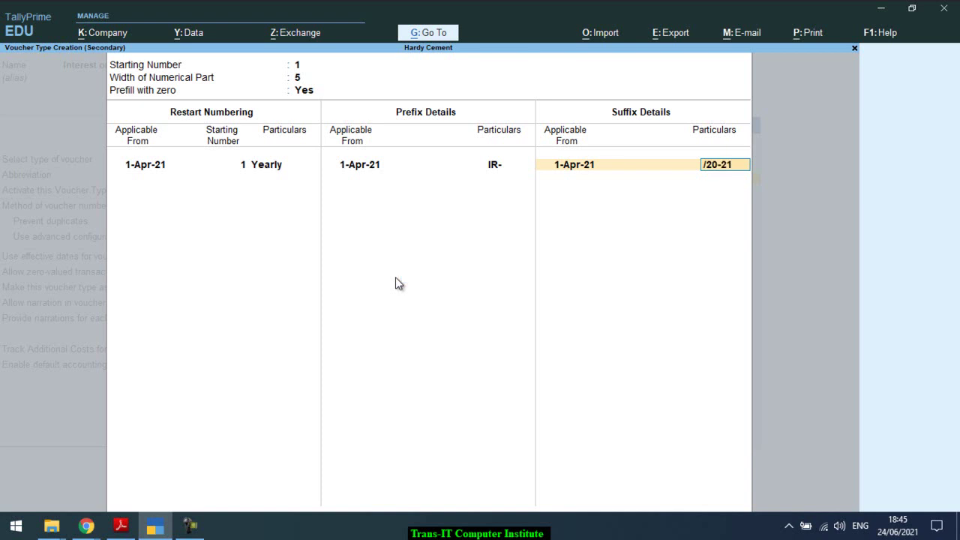
key(Return)
key(alt+Tab)
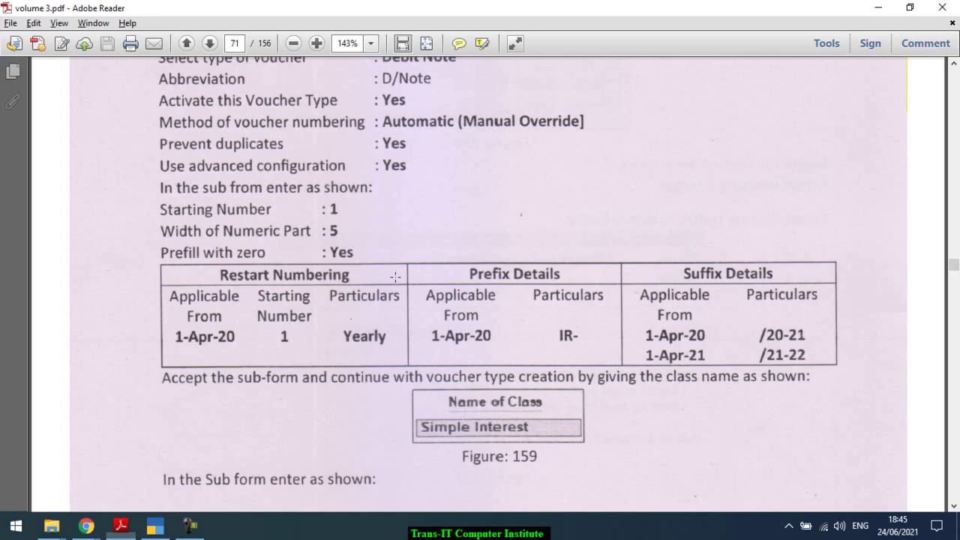
key(alt+Tab)
text(1)
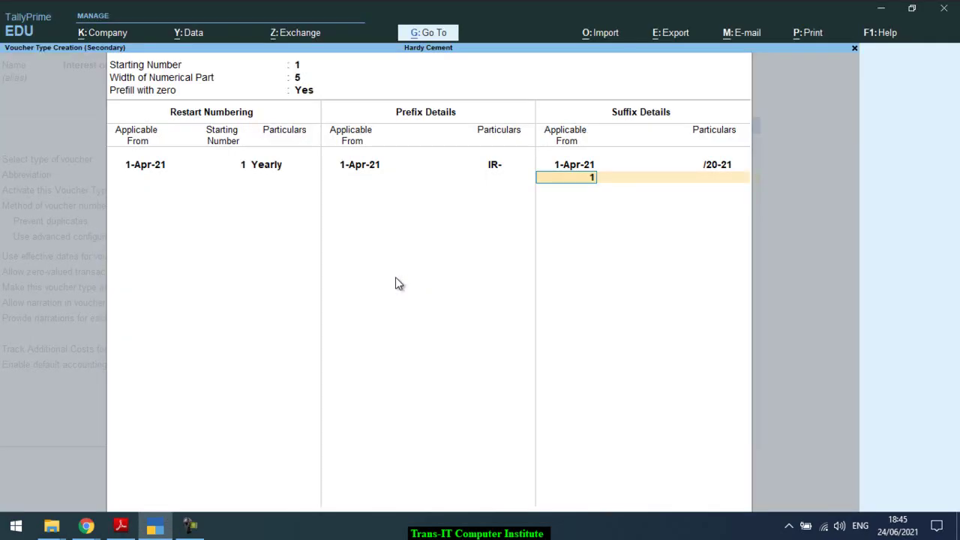
text(/4/22)
key(Return)
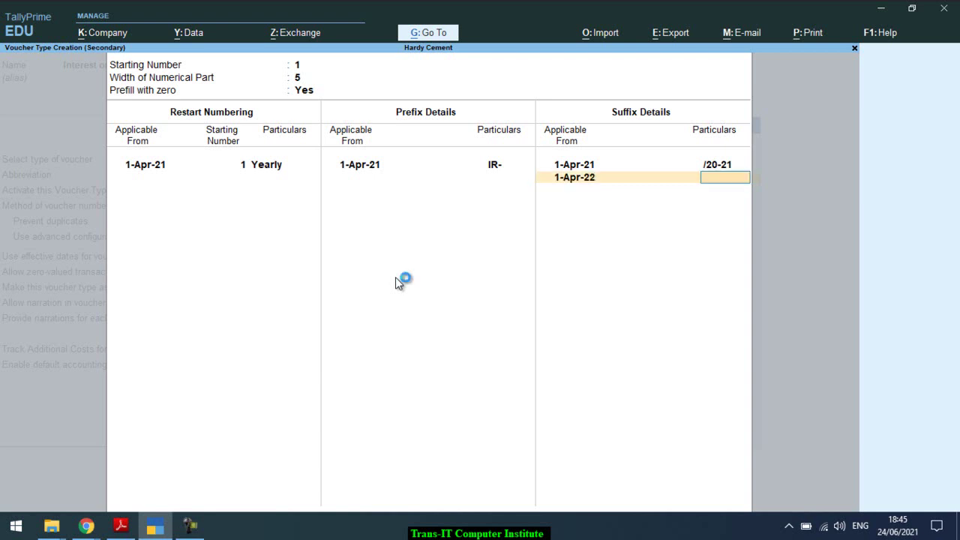
Change the 1-Apr-21 suffix to /21-22 and set the 1-Apr-22 suffix to /22-23
key(BackSpace)
key(Up)
key(Return)
text(/21-22)
key(Return)
text(/22-23)
key(Return)
Check the PDF's following instruction, accept the numbering sub-form, and keep the remaining voucher type defaults up to the class name
key(alt+Tab)
scroll(396, 277, down, 3)
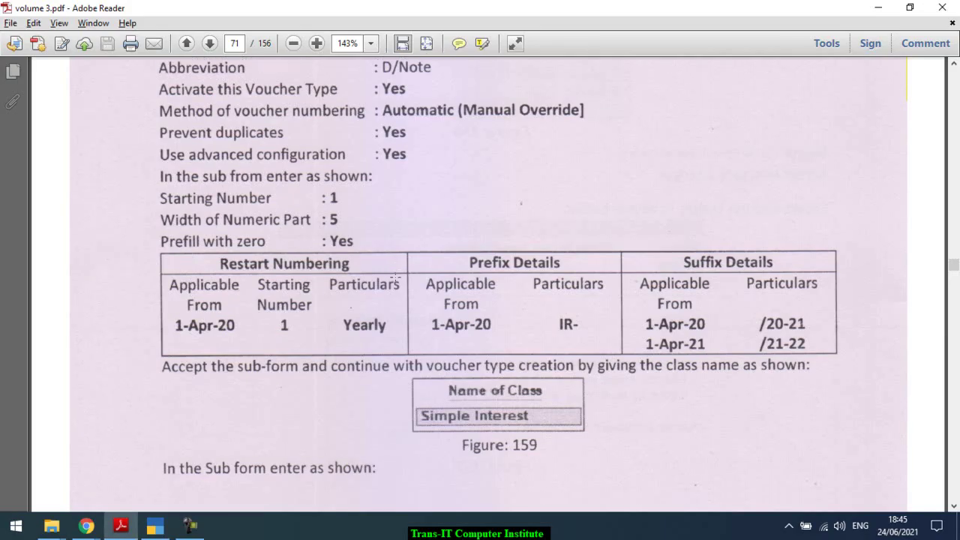
scroll(395, 277, down, 3)
key(alt+Tab)
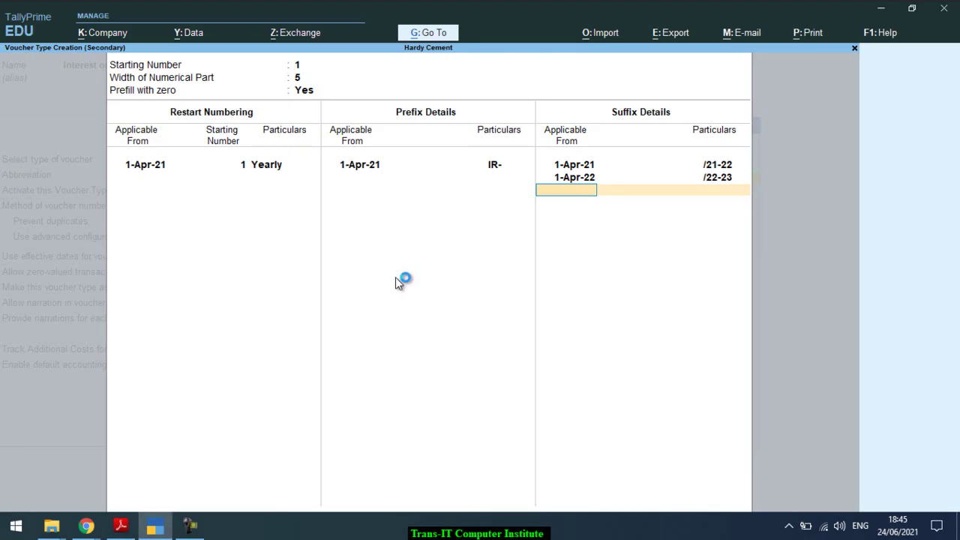
key(Return)
key(Return)
key(Return)
key(Return)
key(Return)
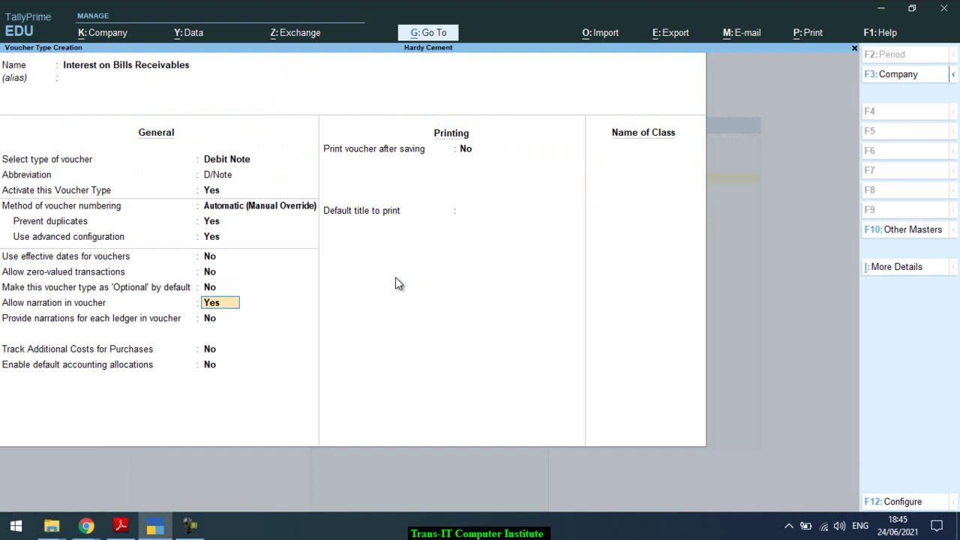
key(Return)
key(Return)
key(Return)
key(Return)
key(Return)
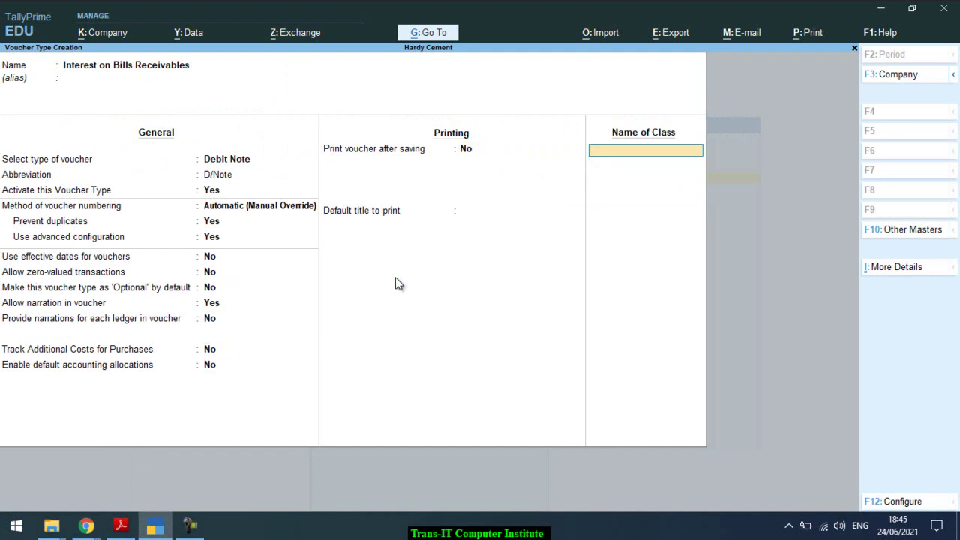
Look up the class name in the PDF and add a class named Simple Interest to the voucher type
key(alt+Tab)
scroll(395, 277, down, 1)
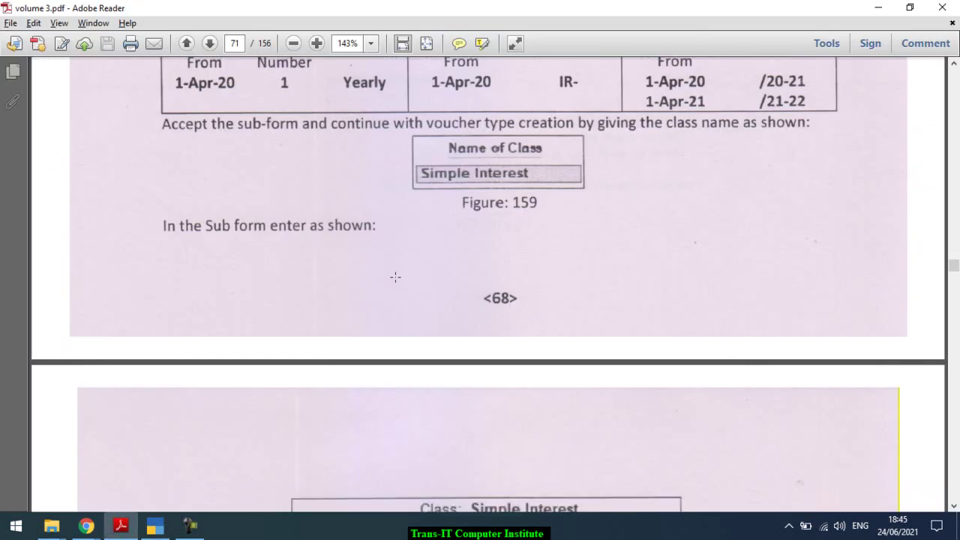
key(alt+Tab)
text(Simple Interest)
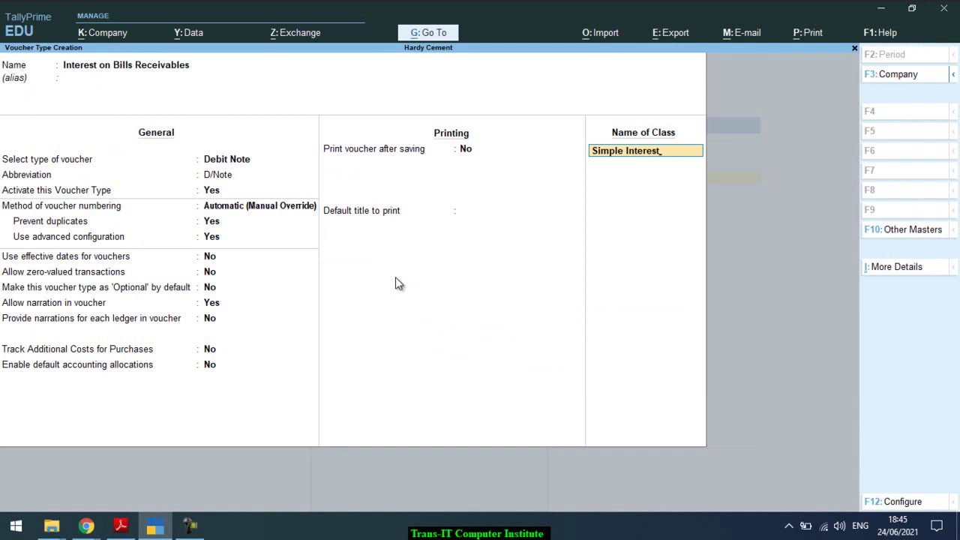
key(Return)
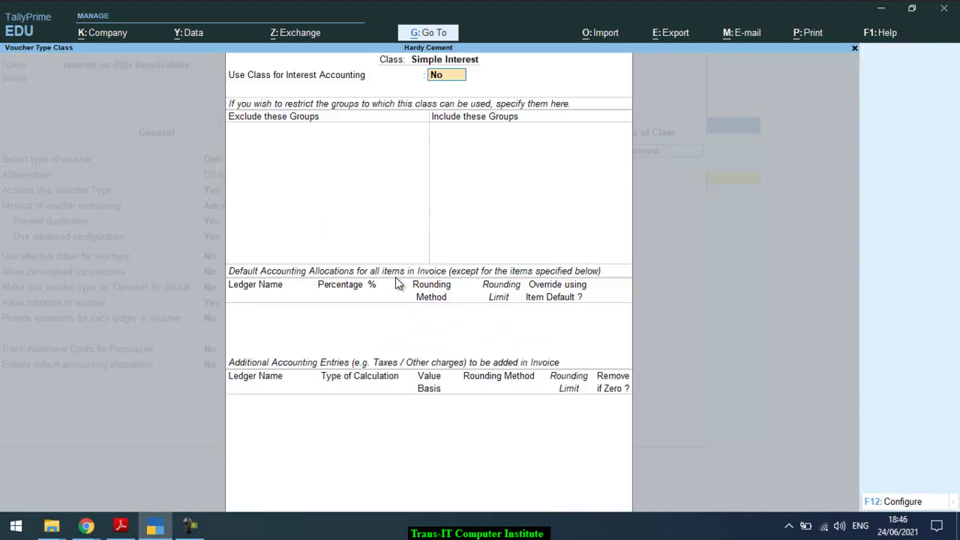
Following the PDF, use the Simple Interest class for interest accounting without treating amounts as compound interest
key(alt+Tab)
scroll(396, 277, down, 6)
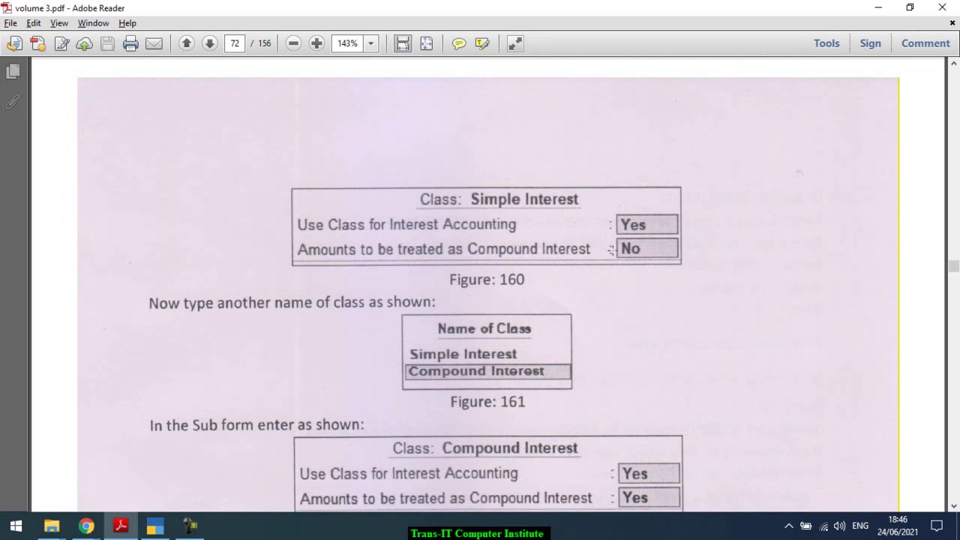
key(alt+Tab)
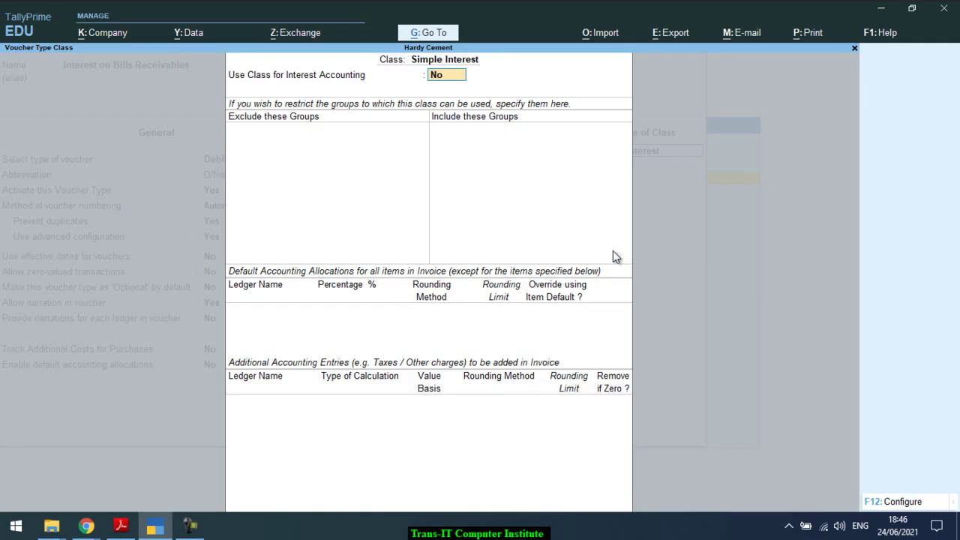
key(y)
key(Return)
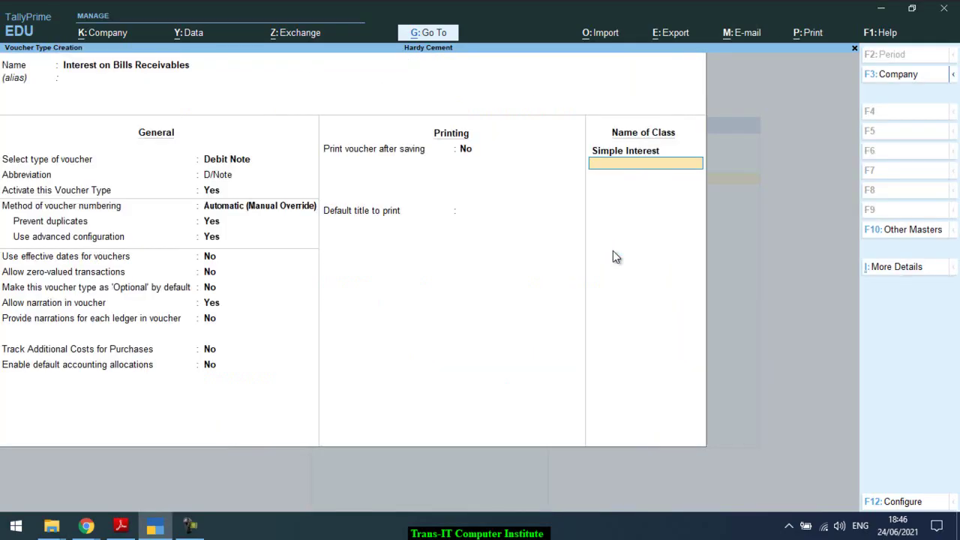
Look up the next class name in the PDF and add a class named Compound Interest to the voucher type
text(C)
key(alt+Tab)
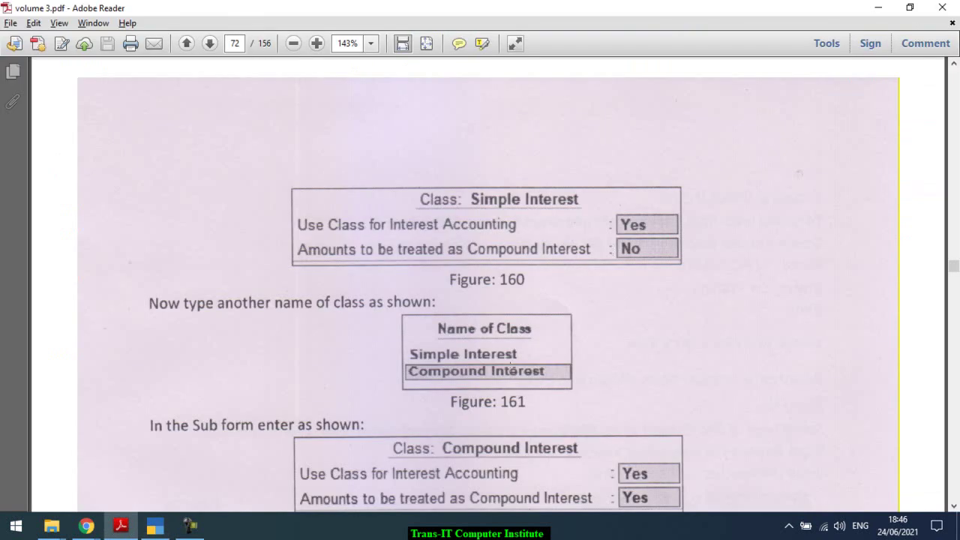
key(alt+Tab)
text(ompund)
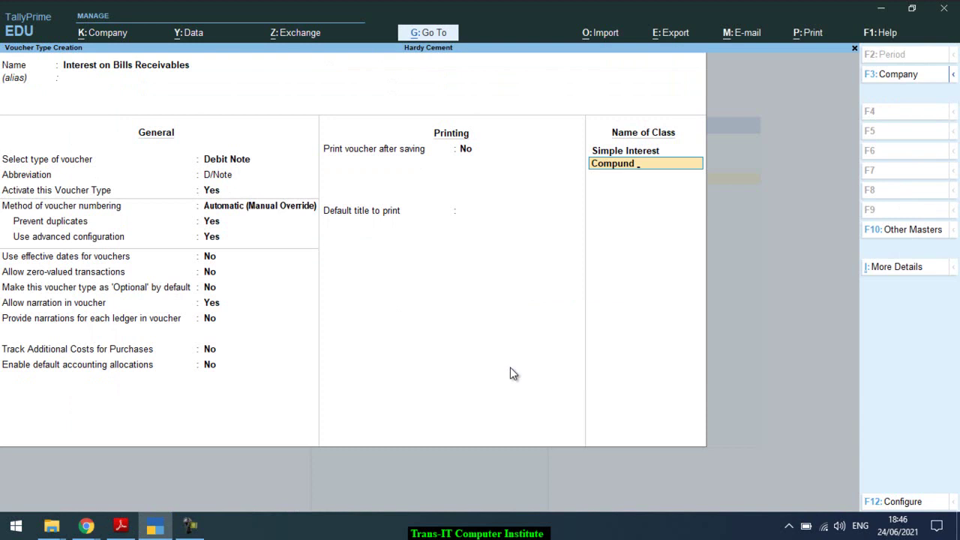
key(BackSpace)
key(BackSpace)
key(BackSpace)
key(alt+Tab)
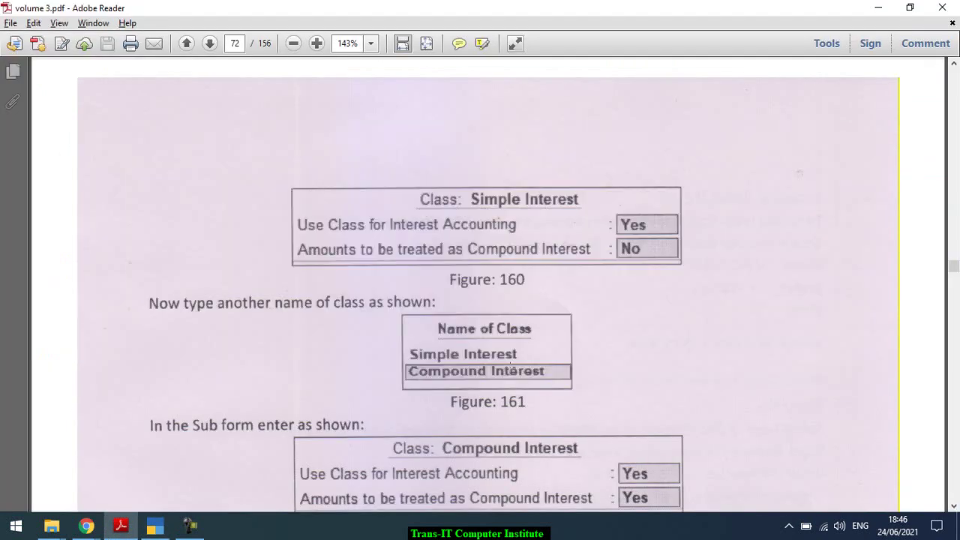
key(alt+Tab)
text(ou)
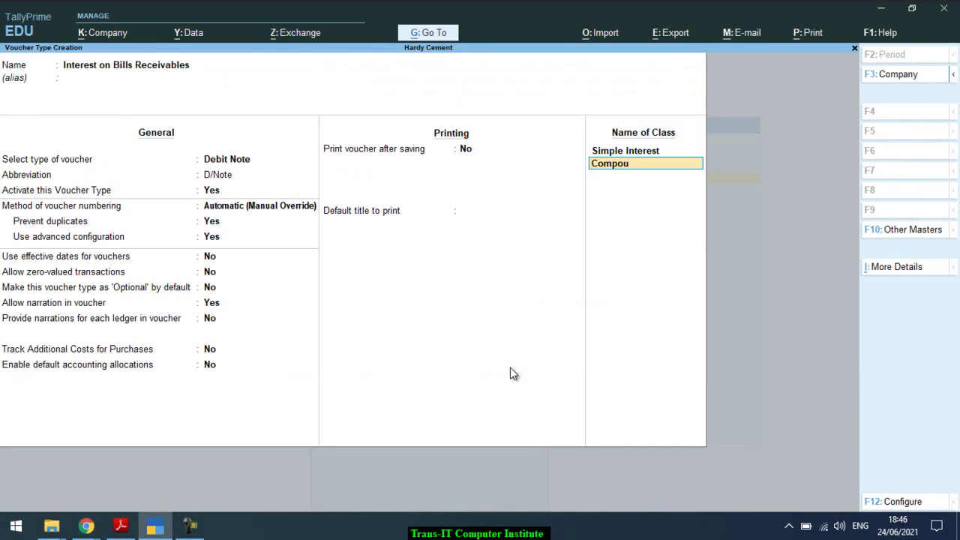
text(nd Interest)
key(Return)
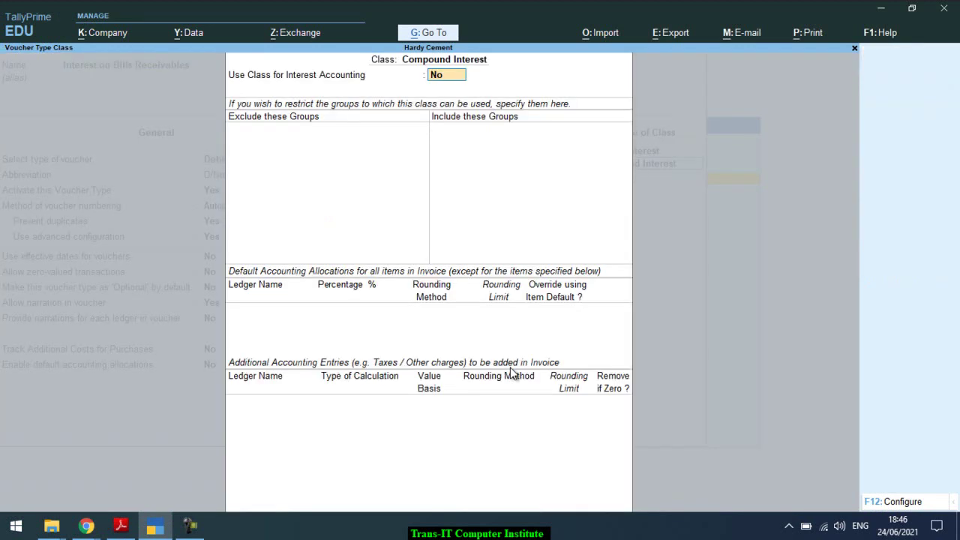
Following the PDF, use the Compound Interest class for interest accounting with amounts treated as compound interest
key(y)
key(alt+Tab)
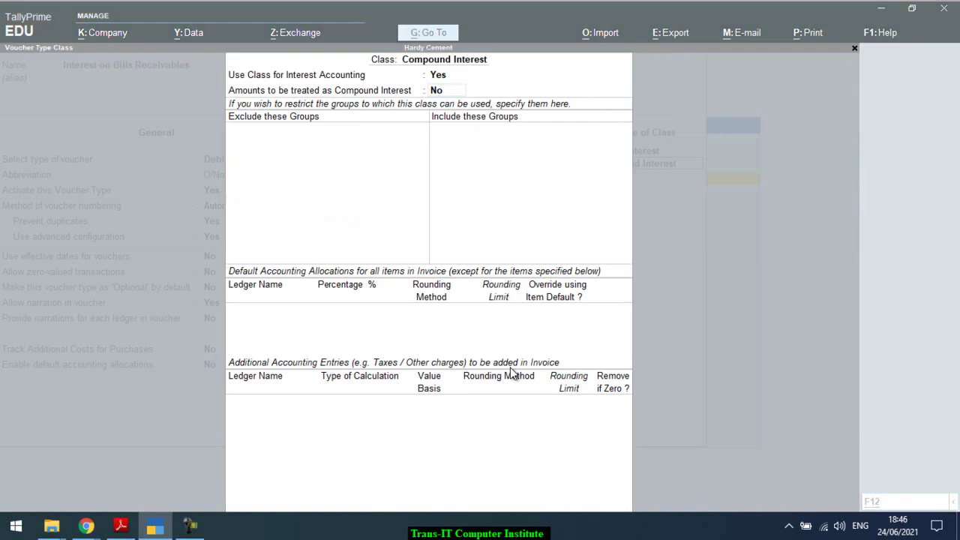
scroll(510, 368, down, 8)
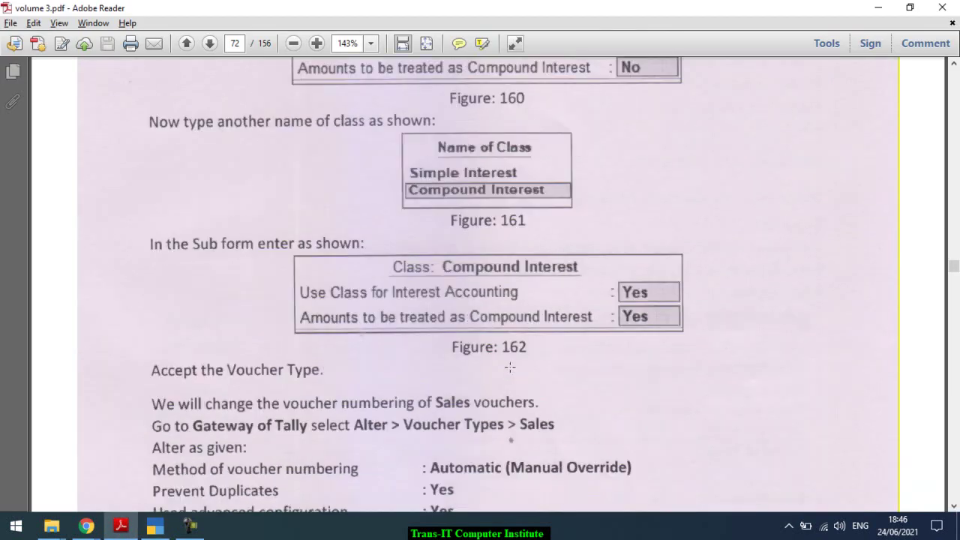
key(alt+Tab)
text(y)
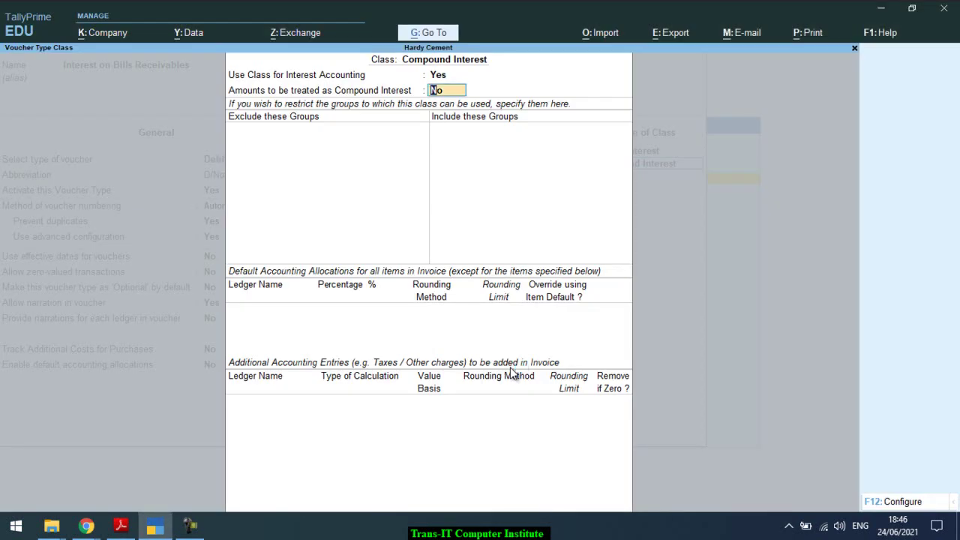
key(Return)
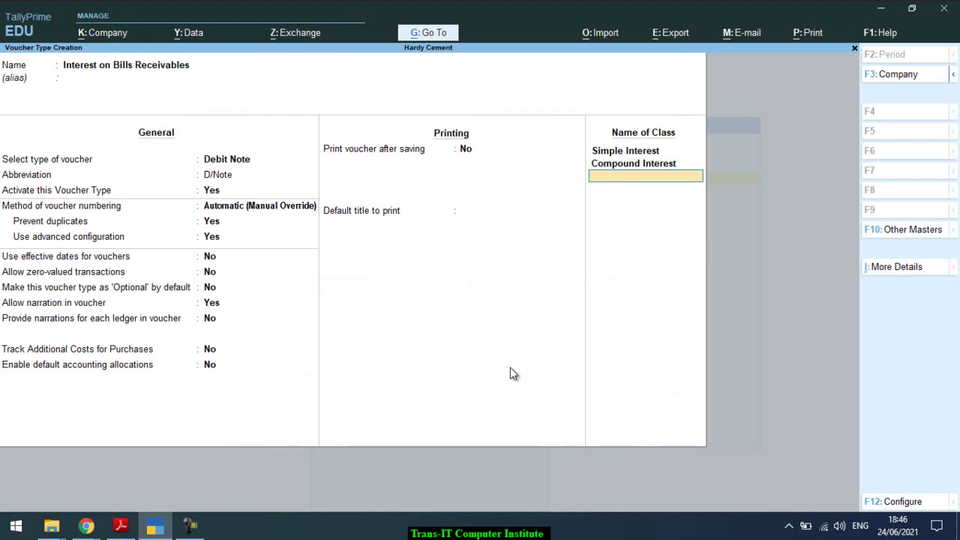
Check the PDF's following instruction and accept the Interest on Bills Receivables voucher type
key(alt+Tab)
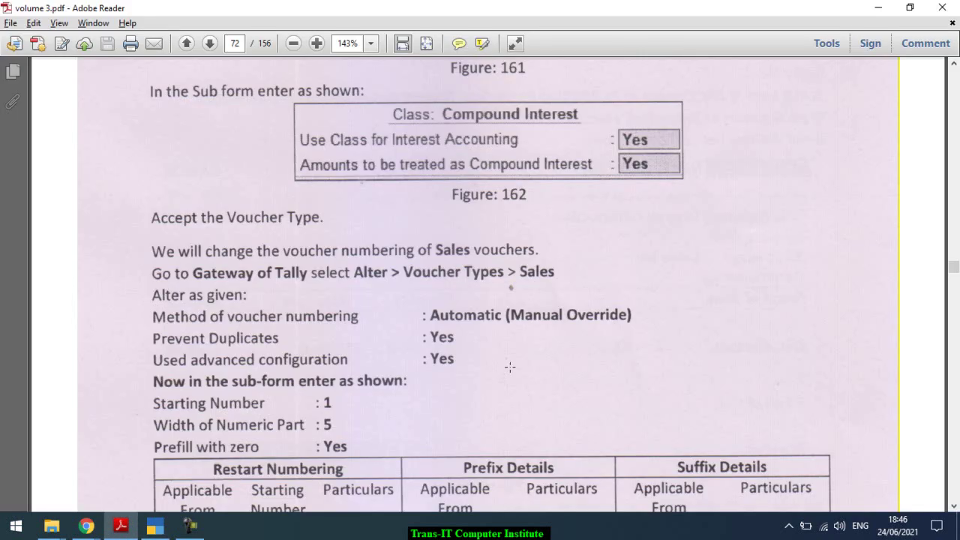
scroll(510, 367, down, 3)
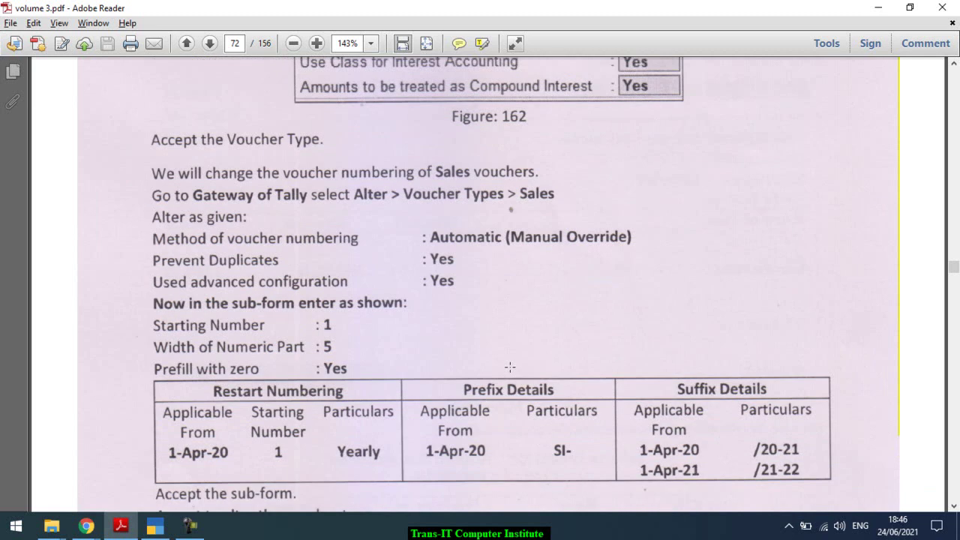
key(alt+Tab)
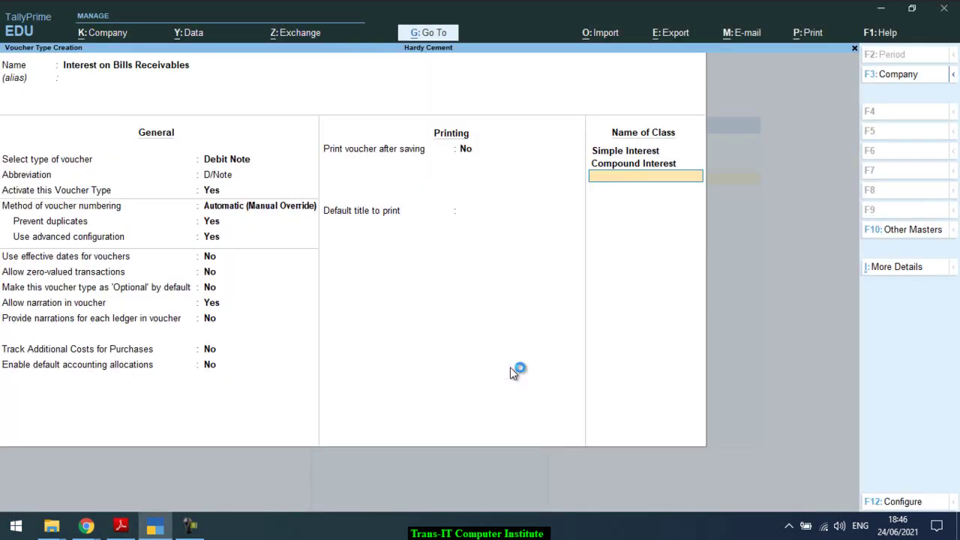
key(ctrl+a)
Following the PDF, leave master creation and open the Sales voucher type for alteration
key(alt+Tab)
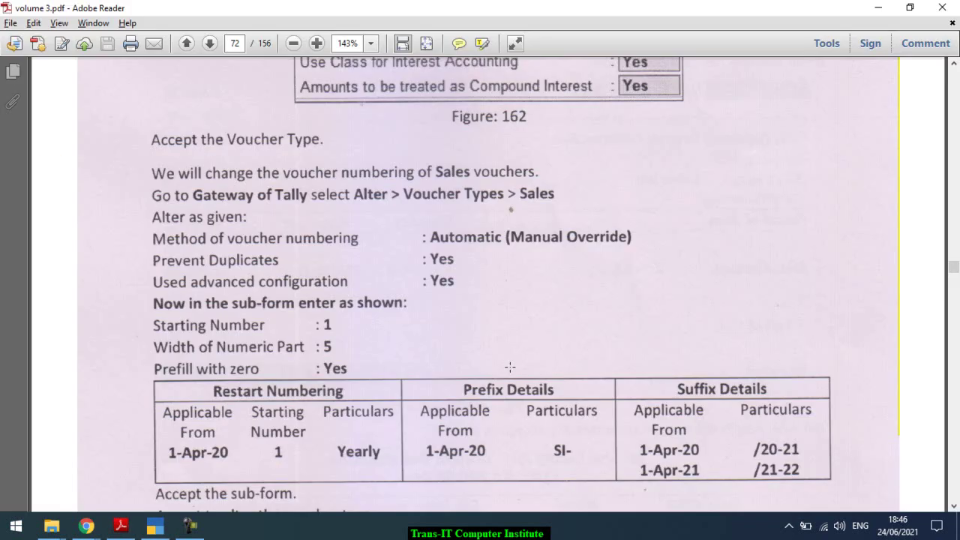
scroll(510, 366, down, 1)
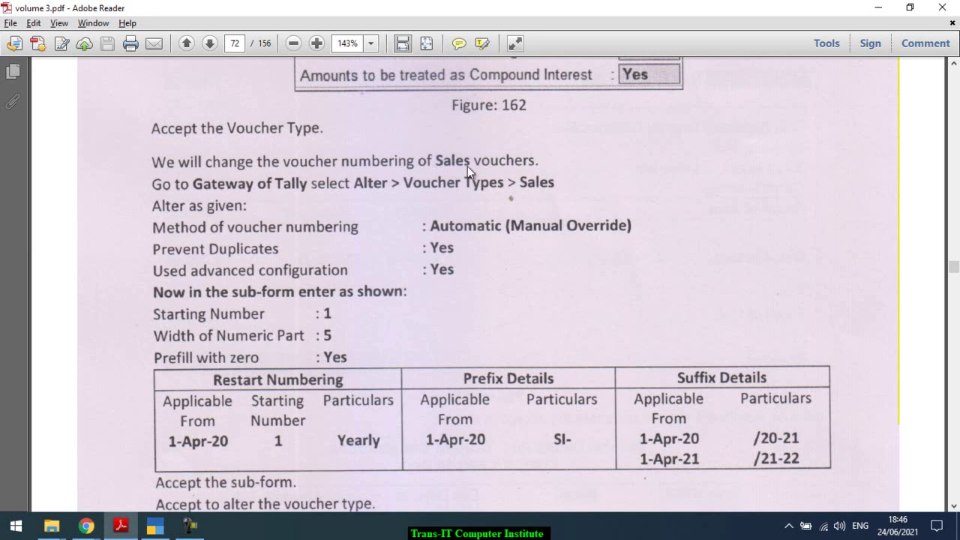
key(alt+Tab)
key(Escape)
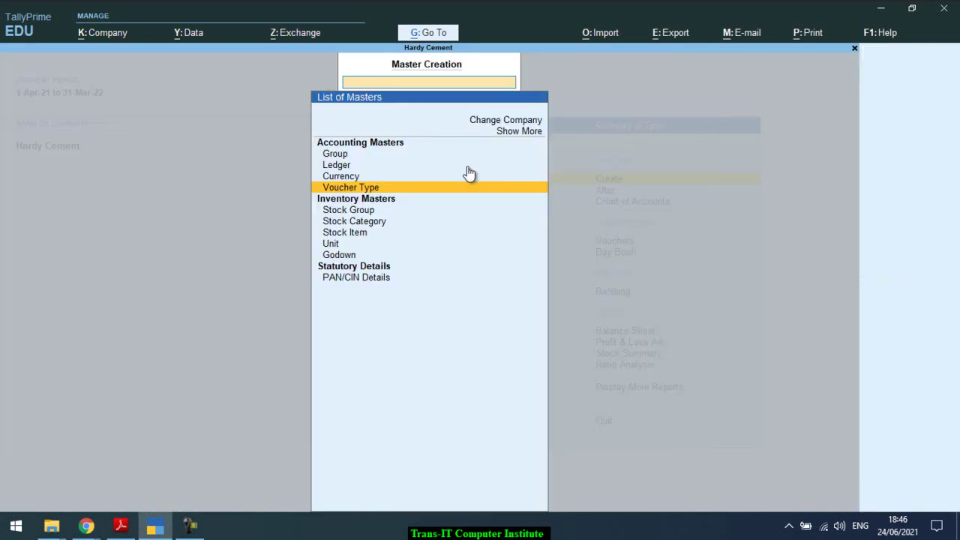
key(Escape)
key(Down)
key(Return)
key(Down)
key(Down)
key(Down)
key(Up)
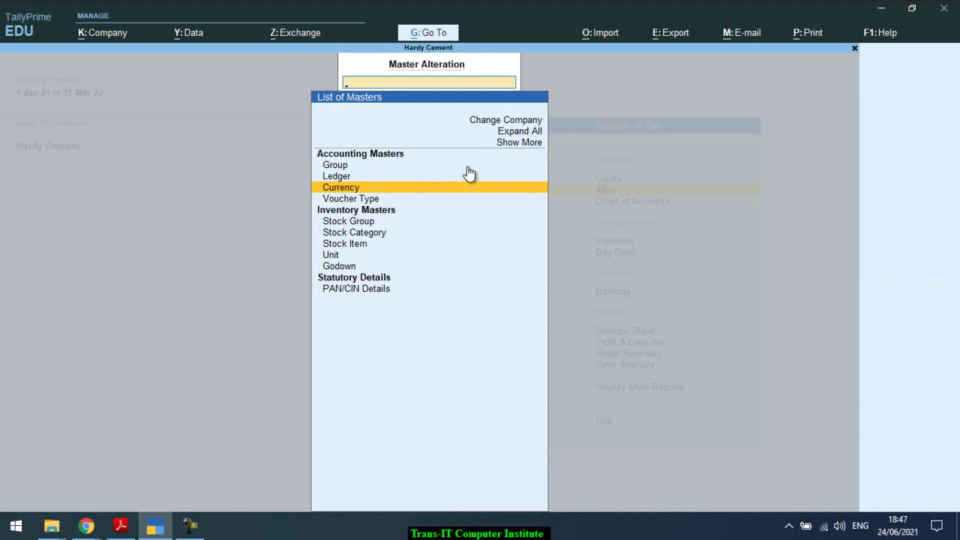
key(Down)
key(Return)
text(Sa)
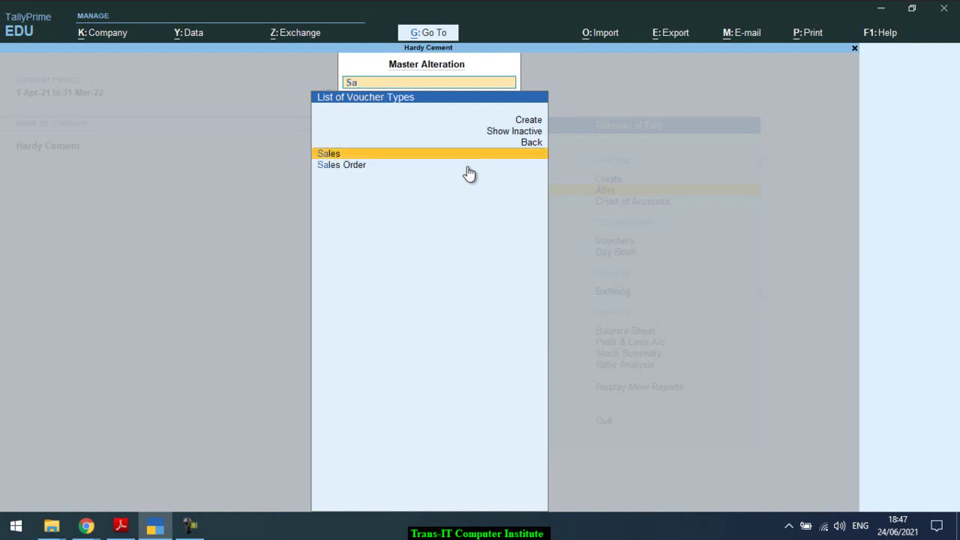
key(Return)
Set the Sales voucher type's numbering method to Automatic (Manual Override), as given in the PDF
key(alt+Tab)
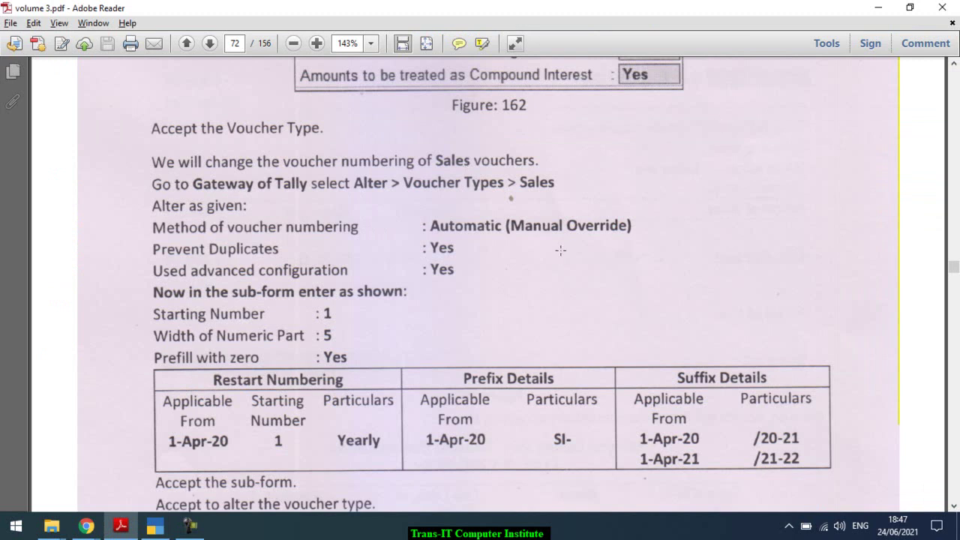
key(alt+Tab)
key(Return)
key(Return)
key(Return)
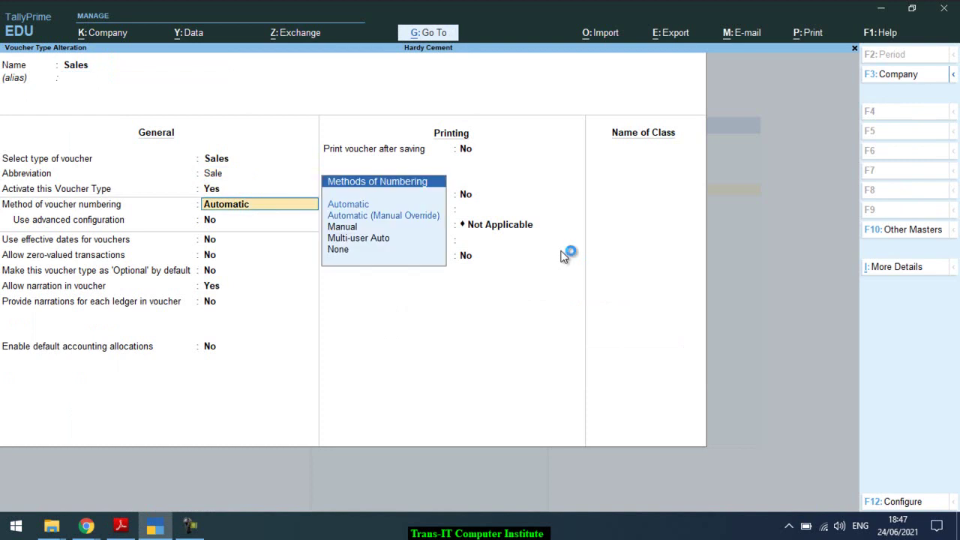
key(Down)
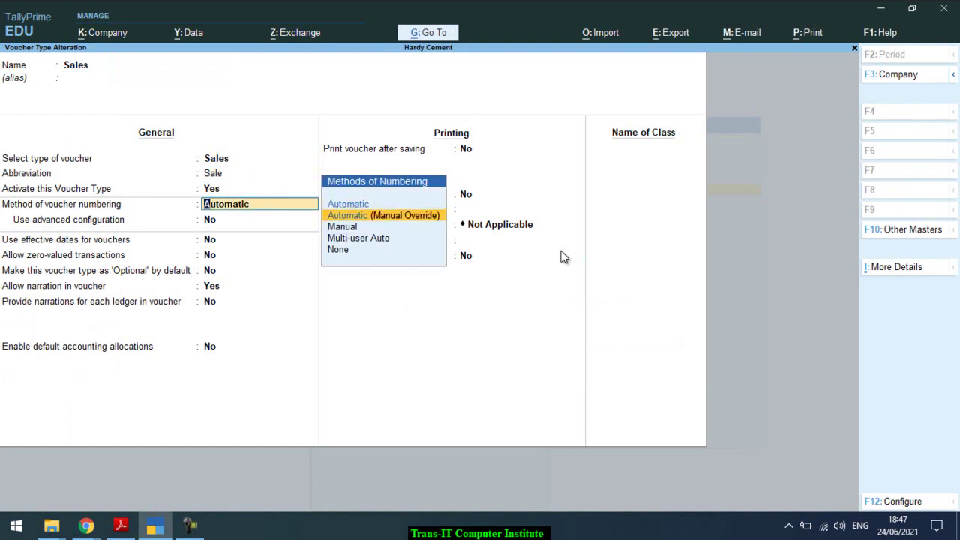
key(Return)
As the PDF specifies, prevent duplicate numbers and use advanced configuration for the Sales voucher type
key(alt+Tab)
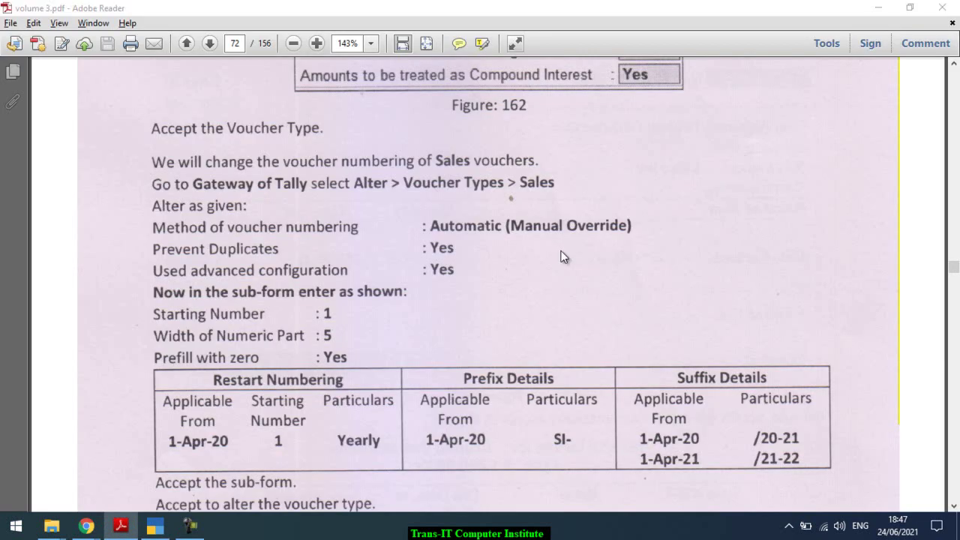
key(alt+Tab)
key(y)
key(y)
Keep the starting number at 1 and set the width of the numerical part to 5, following the PDF
key(Return)
key(Return)
key(BackSpace)
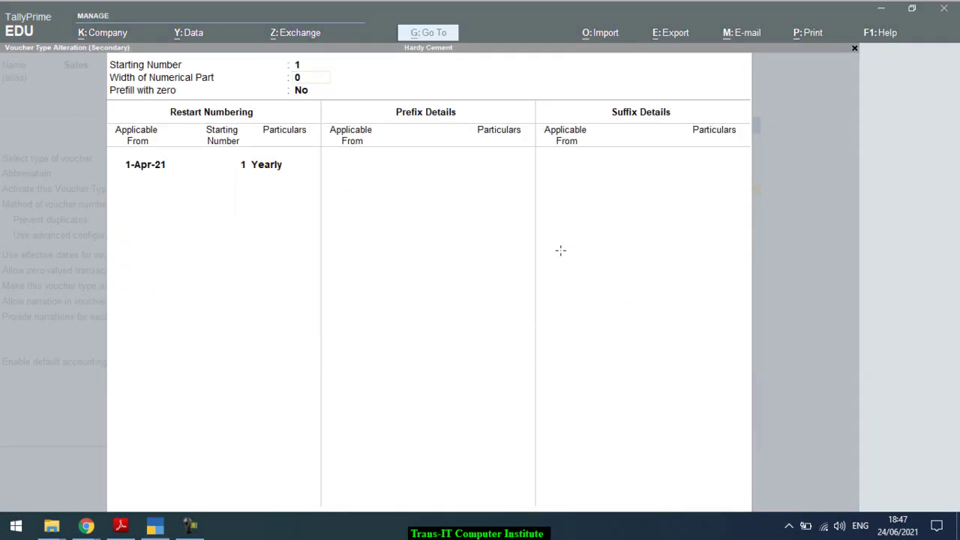
key(alt+Tab)
scroll(564, 255, down, 2)
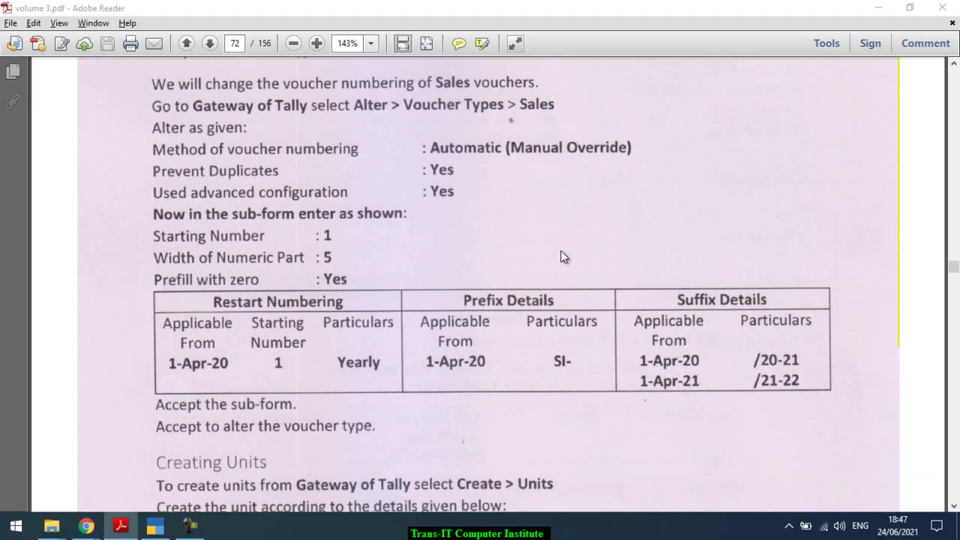
key(alt+Tab)
text(5)
key(Return)
Keep the yearly restart from 1-Apr-21 and make the prefix details applicable from 1-Apr-21
key(Return)
key(Return)
key(Return)
key(Return)
key(Return)
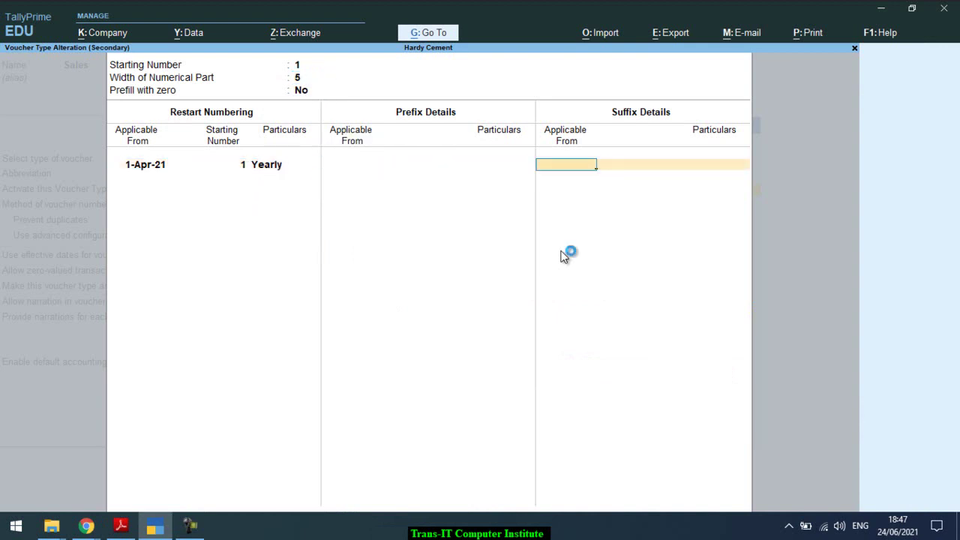
key(BackSpace)
text(1-4)
key(Return)
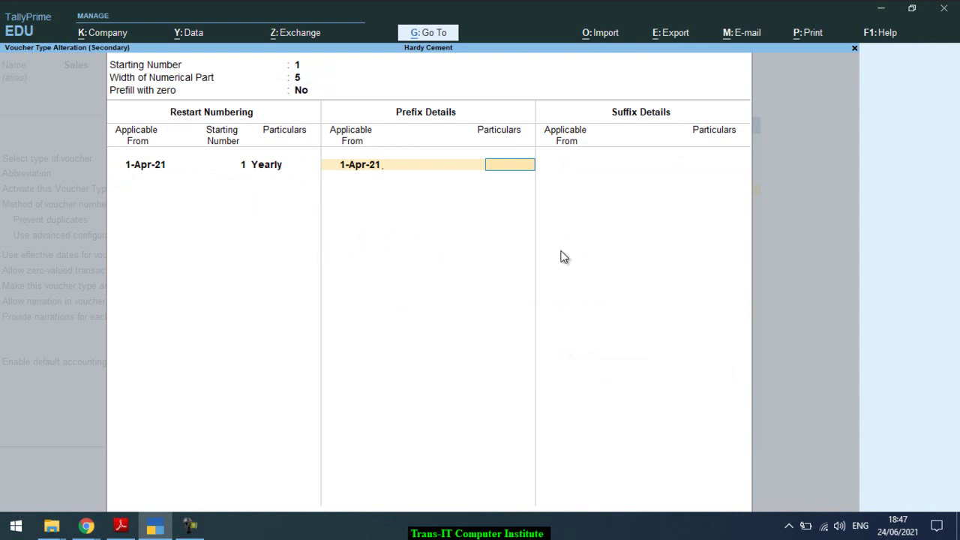
key(alt+Tab)
key(alt+Tab)
text(SL)
key(alt+Tab)
key(alt+Tab)
key(BackSpace)
key(BackSpace)
Go back to the numbering options and set Prefill with zero to Yes
key(BackSpace)
key(BackSpace)
key(BackSpace)
key(BackSpace)
key(BackSpace)
key(BackSpace)
key(Return)
key(y)
Set the prefix applicable from 1-Apr-21 to SL- and finish the prefix details
key(Return)
key(Return)
key(Return)
key(Return)
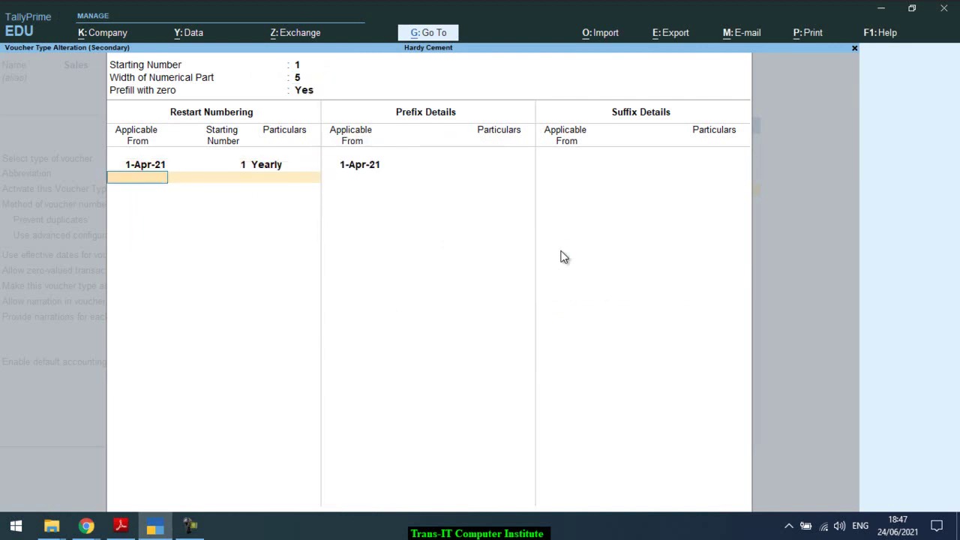
key(Return)
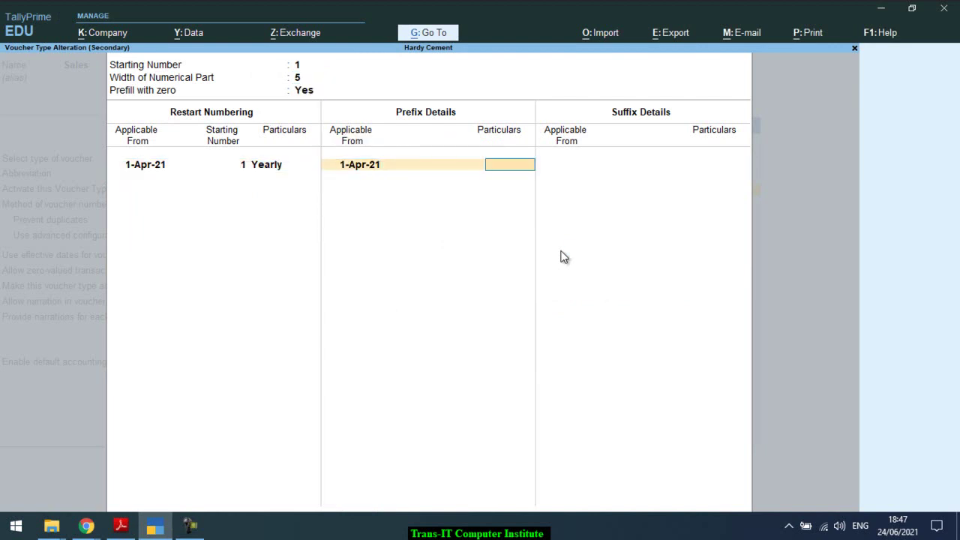
text(SL-)
key(Return)
key(Return)
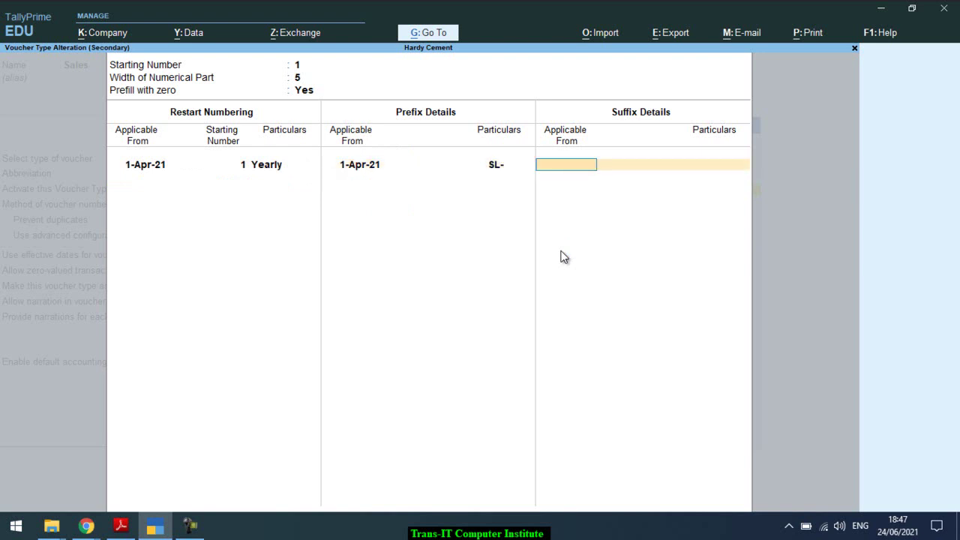
Add the suffix /21-22 applicable from 1-Apr-21 and the suffix /22-23 applicable from 1-Apr-22
text(1-Apr-21)
key(Return)
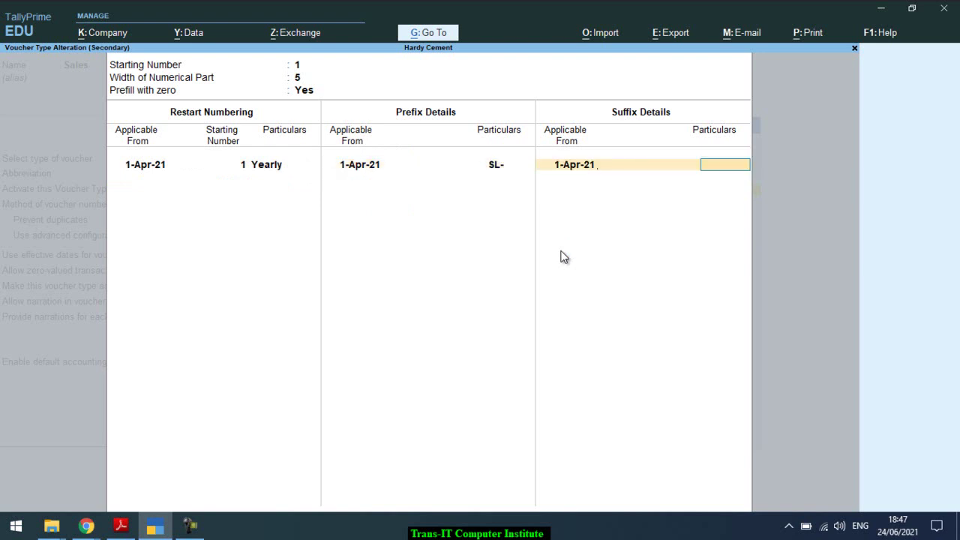
text(/21-22)
key(Return)
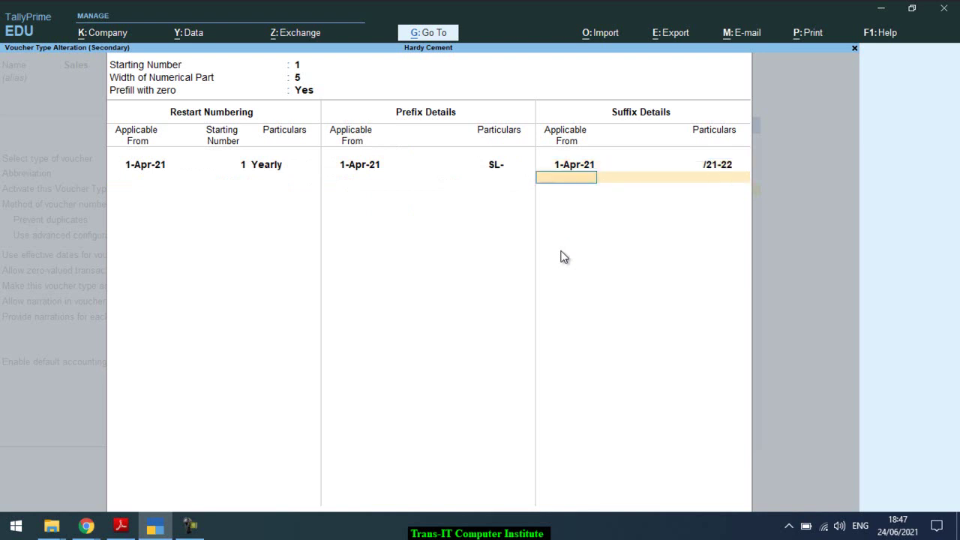
text(1/4/22)
key(Return)
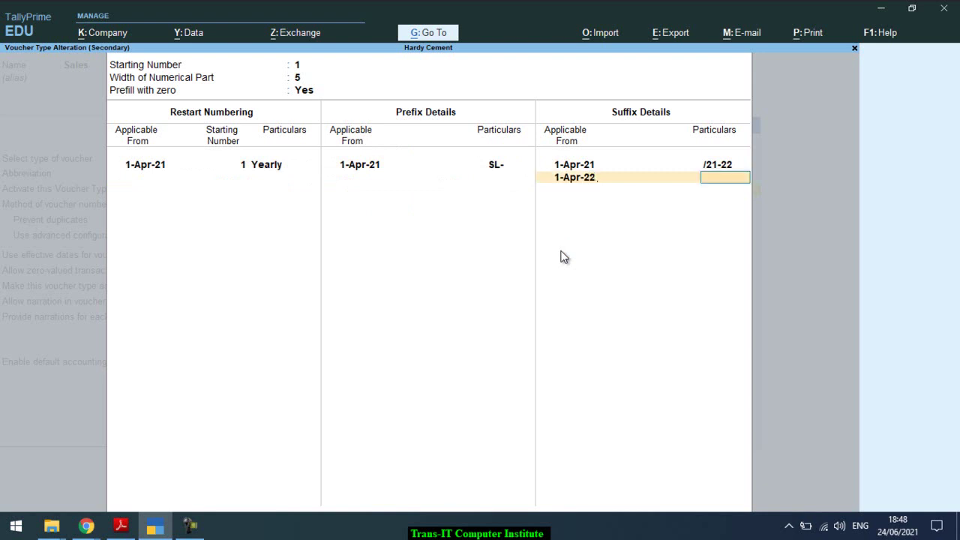
text(/22-23)
key(Return)
Check the PDF's next instruction and accept both the numbering sub-form and the altered Sales voucher type
key(alt+Tab)
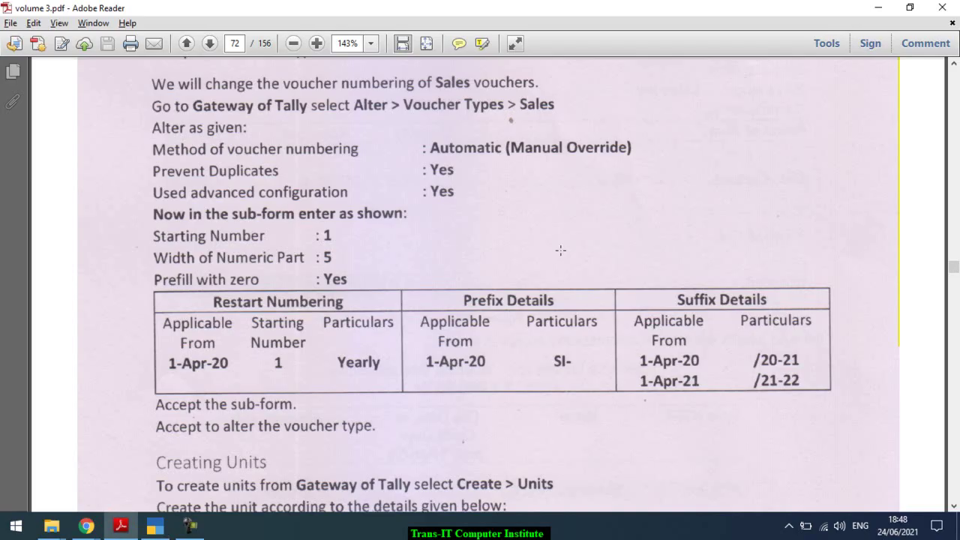
scroll(561, 250, down, 3)
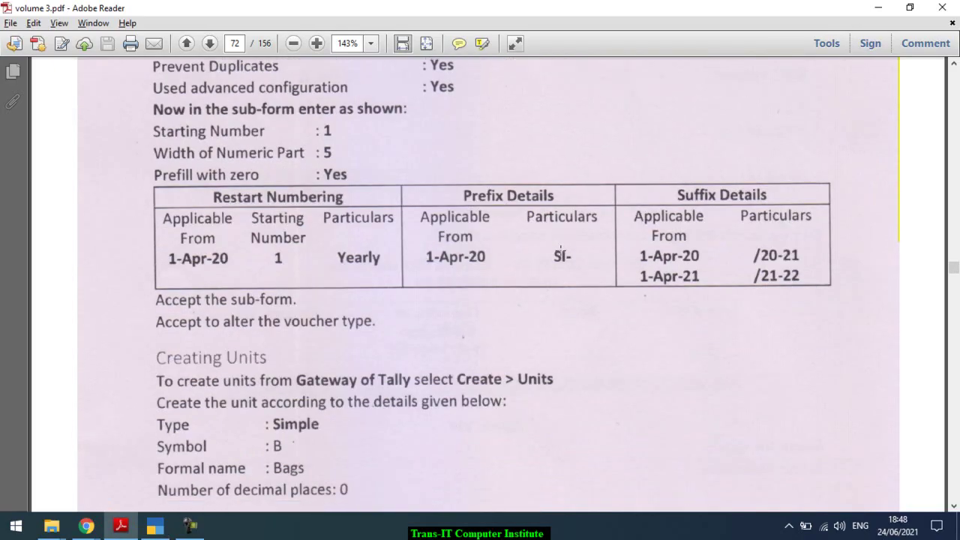
key(alt+Tab)
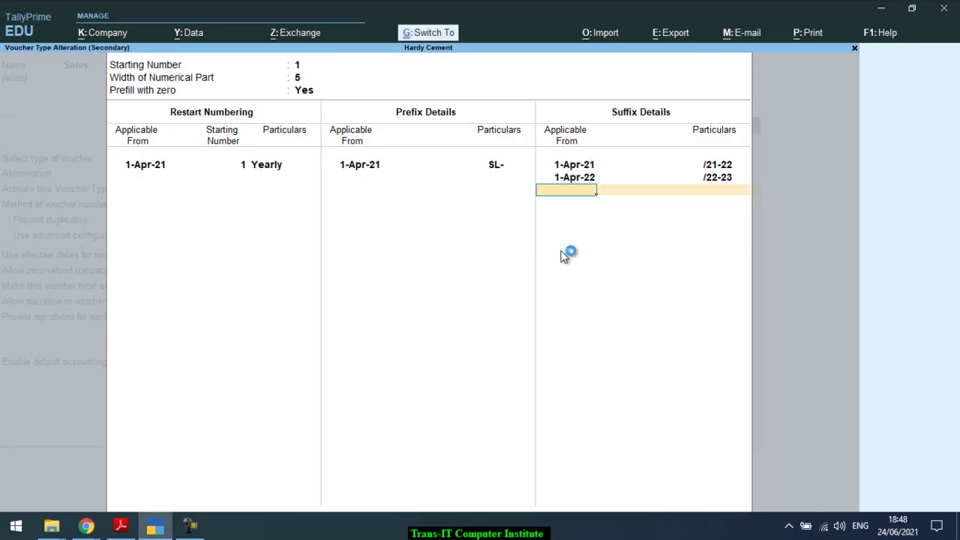
key(ctrl+a)
key(ctrl+a)
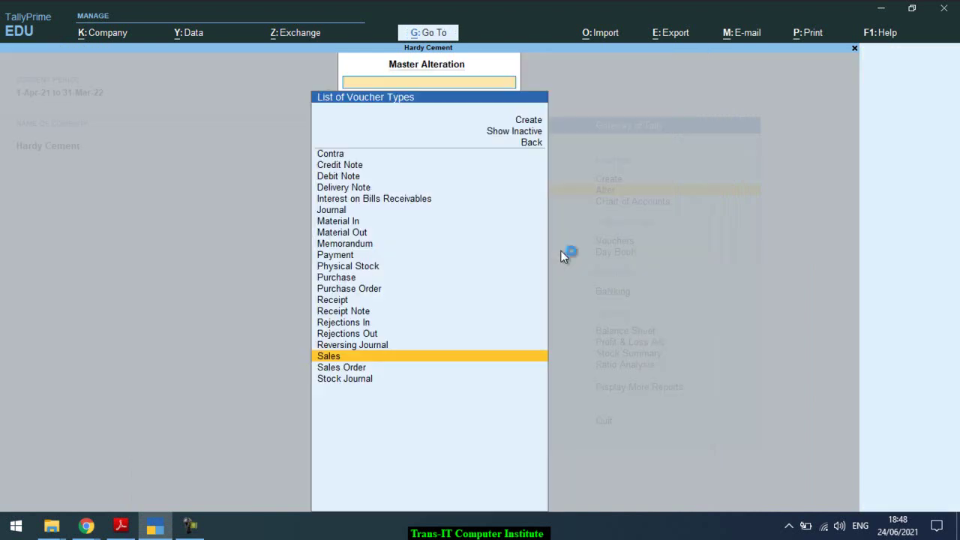
Check the unit details in the PDF, leave voucher type alteration in TallyPrime and open the form for creating a unit
key(alt+Tab)
scroll(560, 250, down, 5)
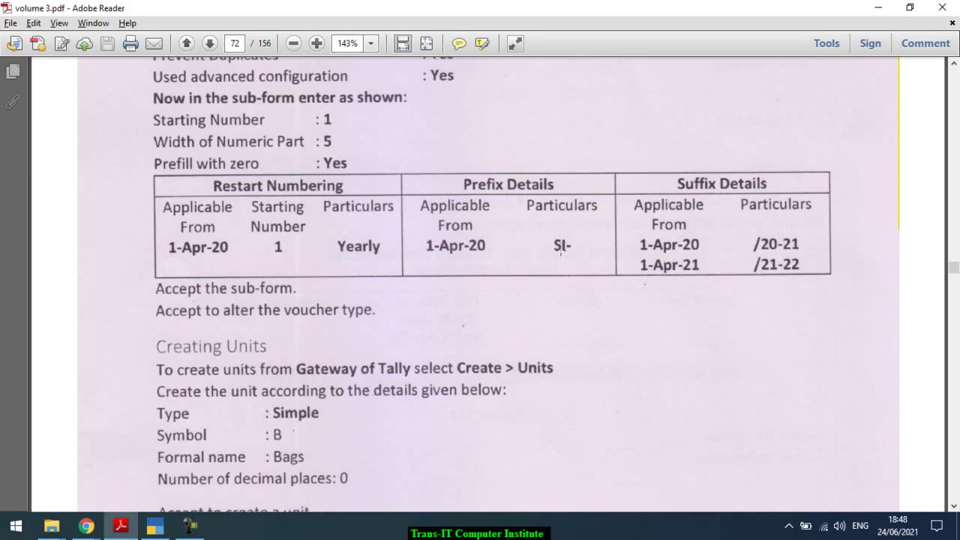
scroll(560, 250, down, 1)
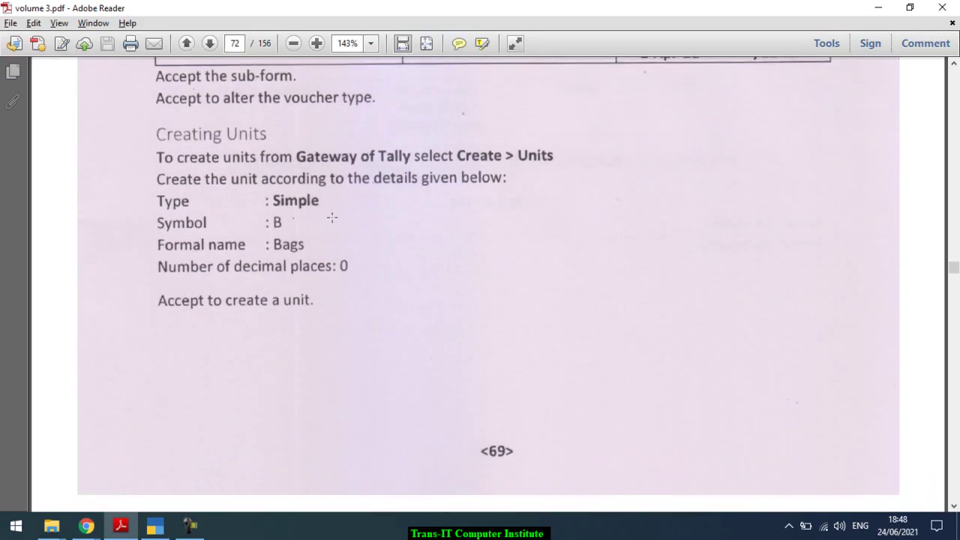
key(alt+Tab)
key(Escape)
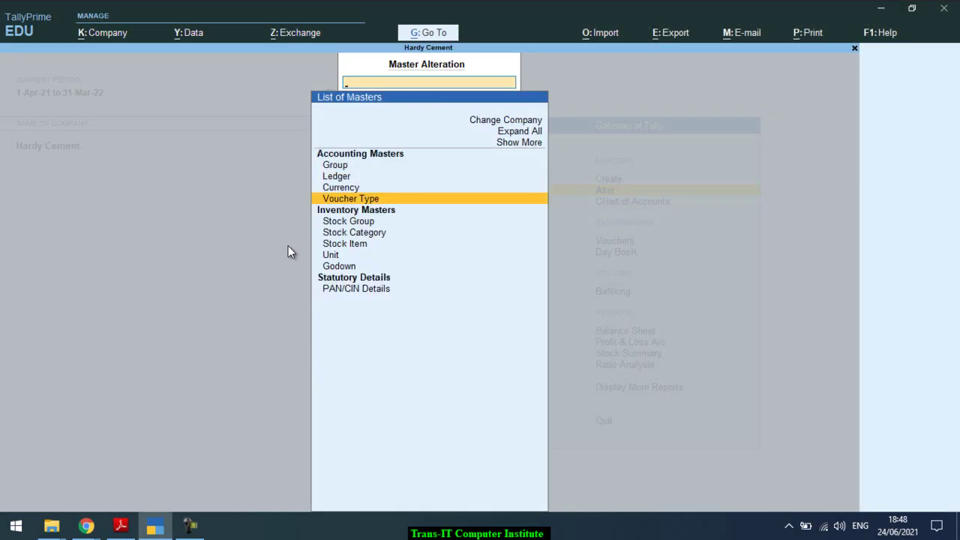
key(Escape)
key(Down)
key(k)
key(Down)
key(Up)
key(Up)
key(Up)
key(Up)
key(Up)
key(Return)
key(Down)
key(Down)
key(Down)
key(Down)
key(Down)
key(Down)
key(Down)
key(Return)
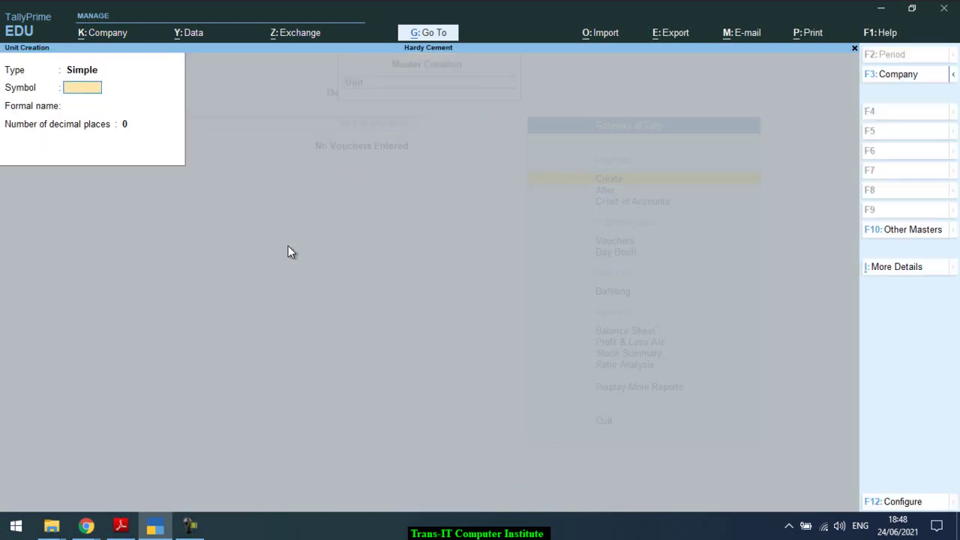
Create a Simple unit with symbol B, formal name Bags and 0 decimal places, as given in the PDF
key(alt+Tab)
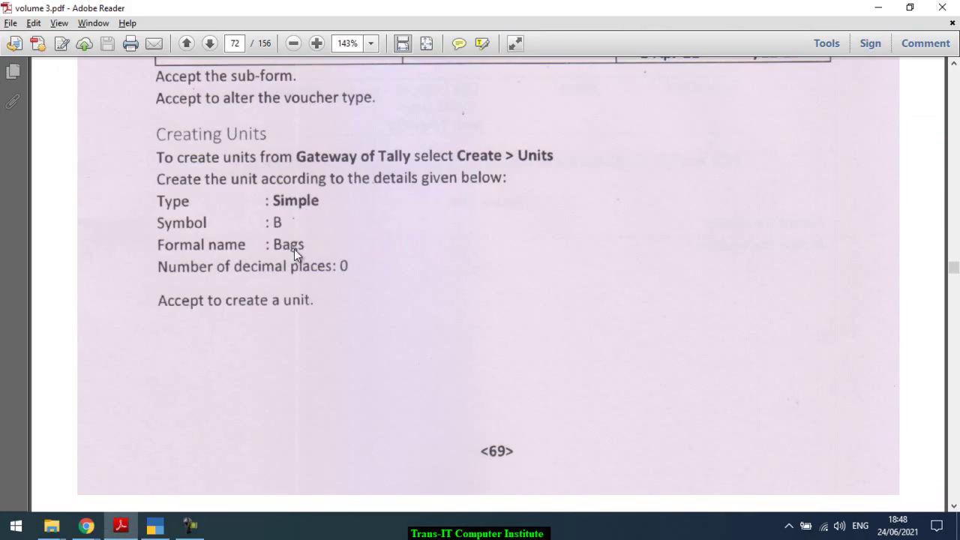
key(alt+Tab)
text(B)
key(Return)
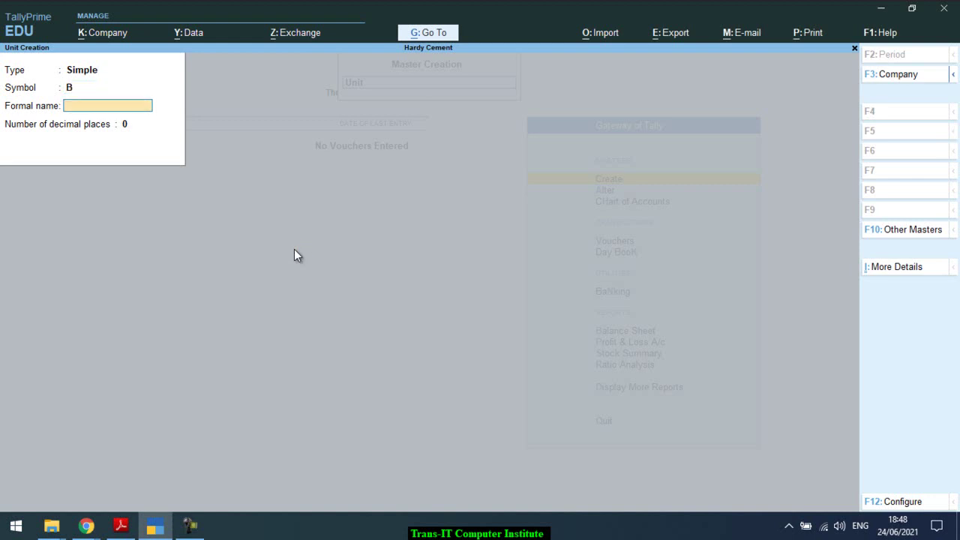
text(B)
key(Return)
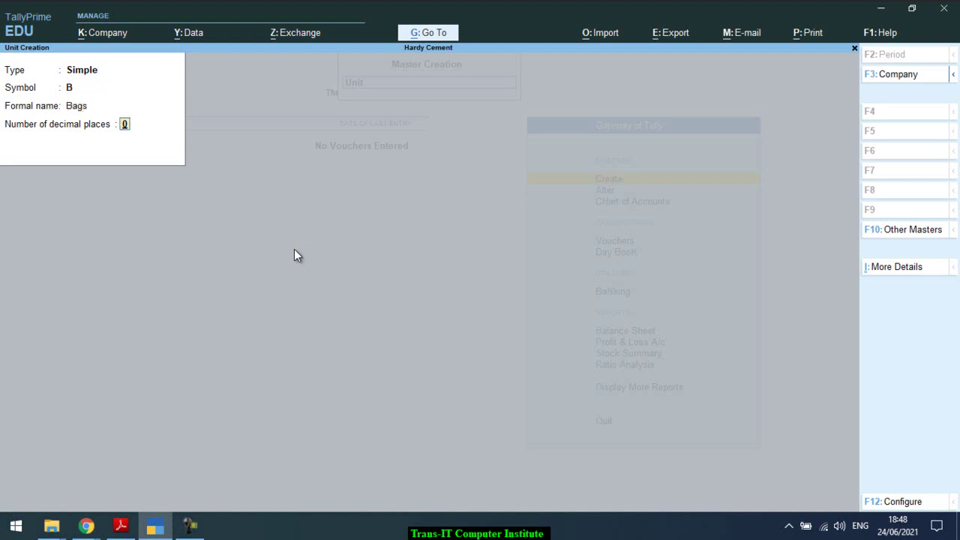
key(Return)
key(y)
Check the stock item details in the PDF and open the form for creating a stock item in TallyPrime
key(alt+Tab)
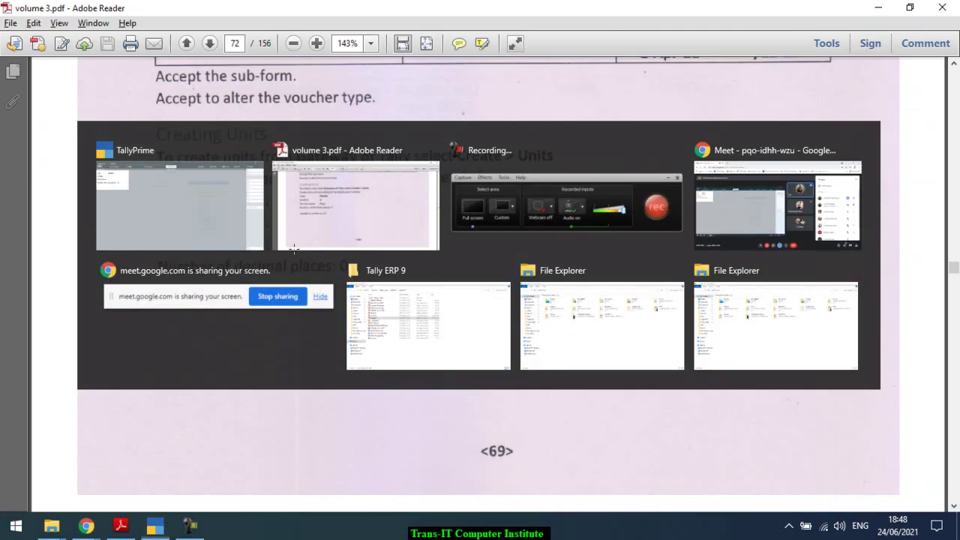
scroll(294, 249, down, 4)
scroll(294, 250, down, 10)
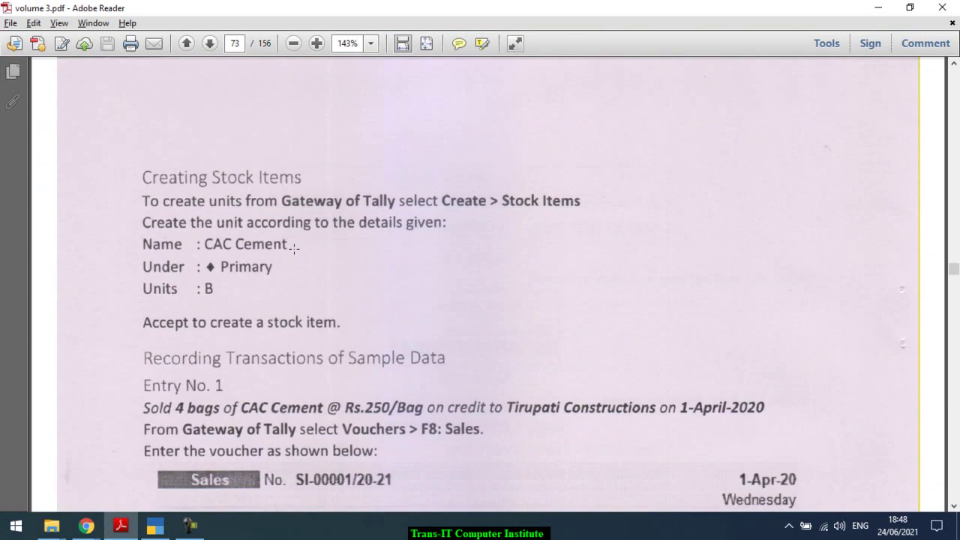
scroll(294, 249, up, 1)
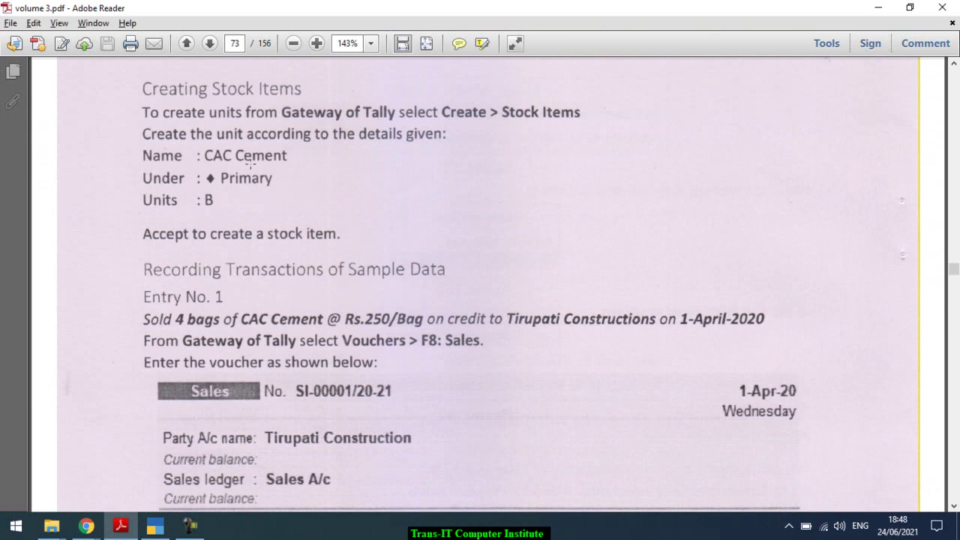
key(alt+Tab)
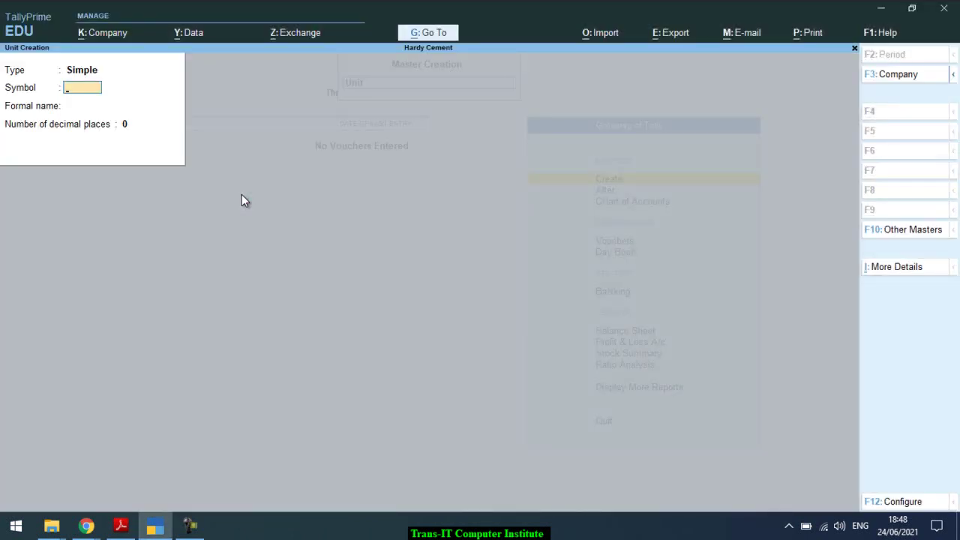
key(Escape)
key(Up)
key(Up)
key(Down)
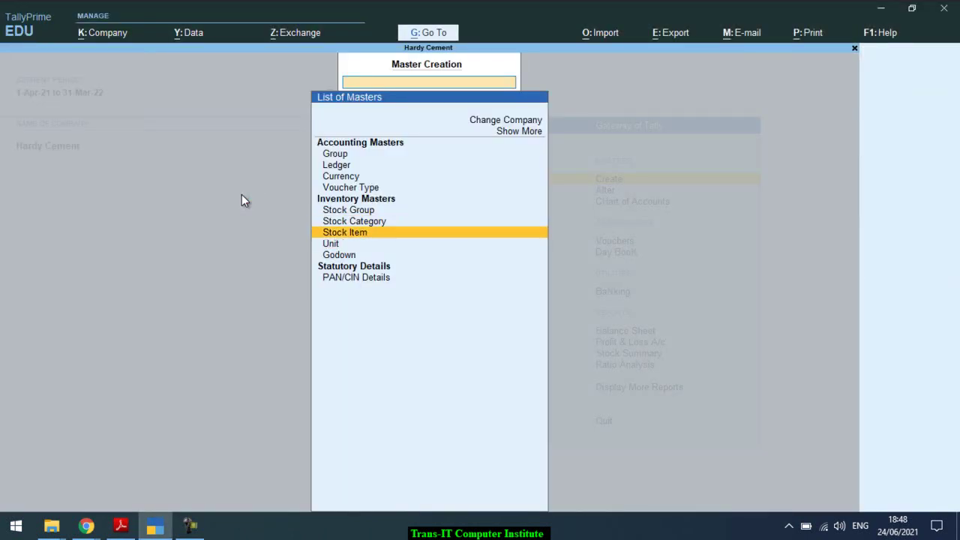
key(Return)
Create the stock item CAC Cement under Primary with B as its unit
text(CA)
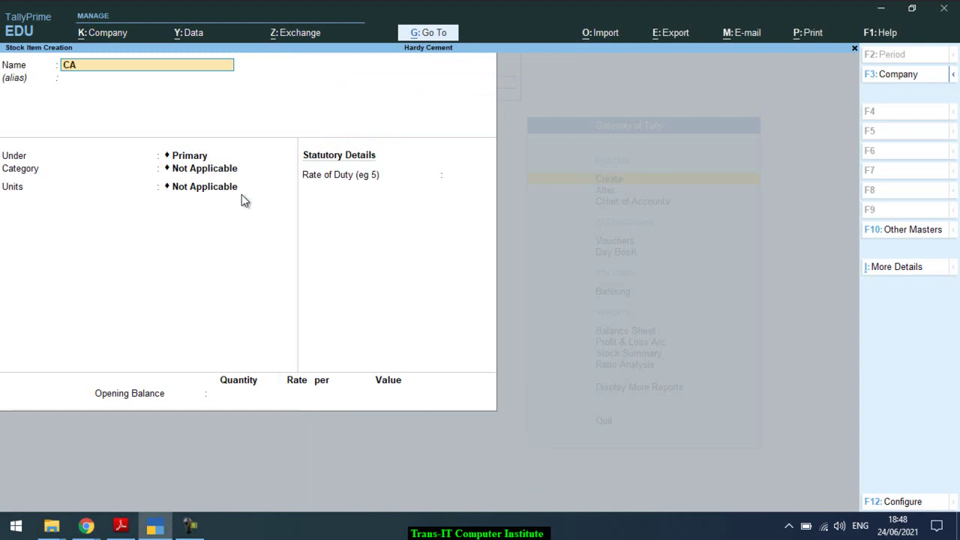
text(C Cement)
key(Return)
key(Return)
key(Return)
key(Return)
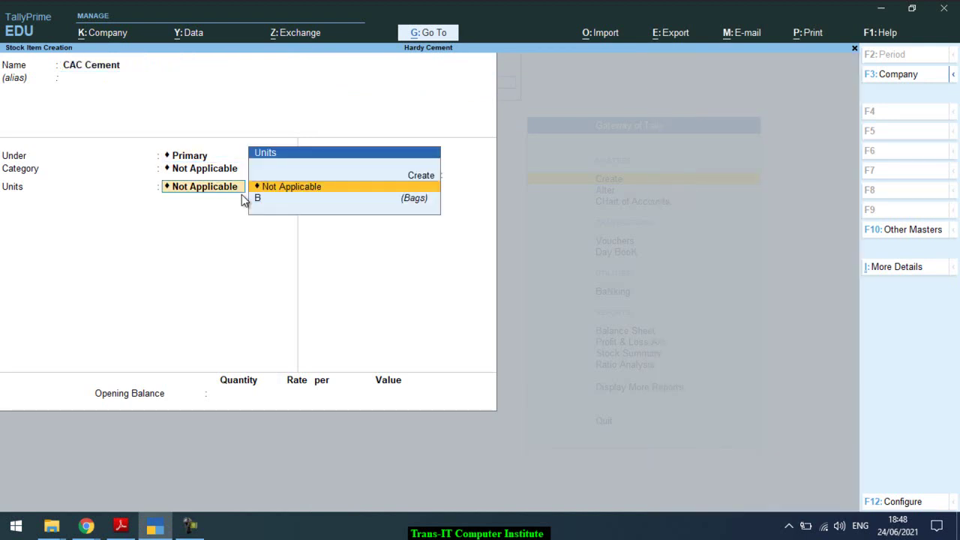
text(B)
key(Return)
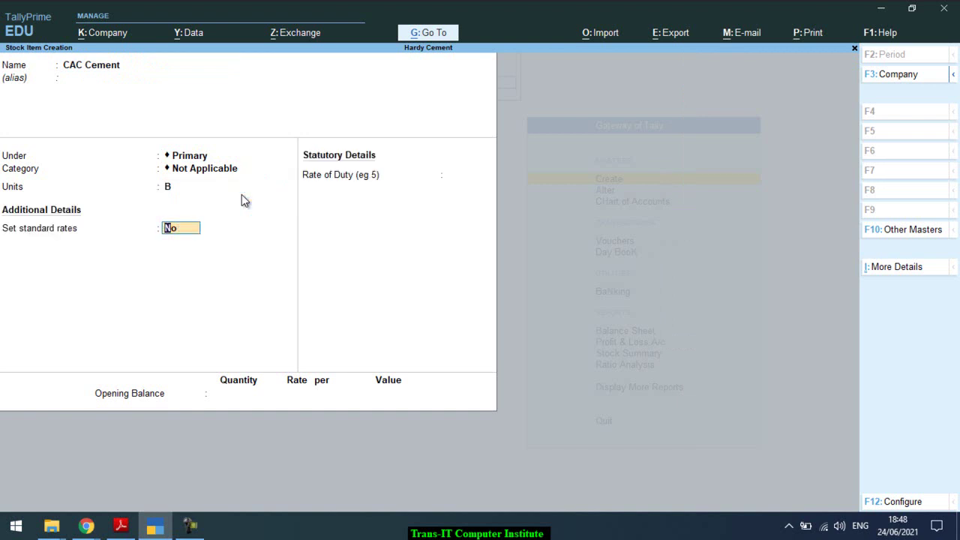
key(ctrl+a)
Read Entry No. 1 in the PDF for the sales voucher's date, party, item, quantity and rate
key(alt+Tab)
scroll(480, 300, down, 5)
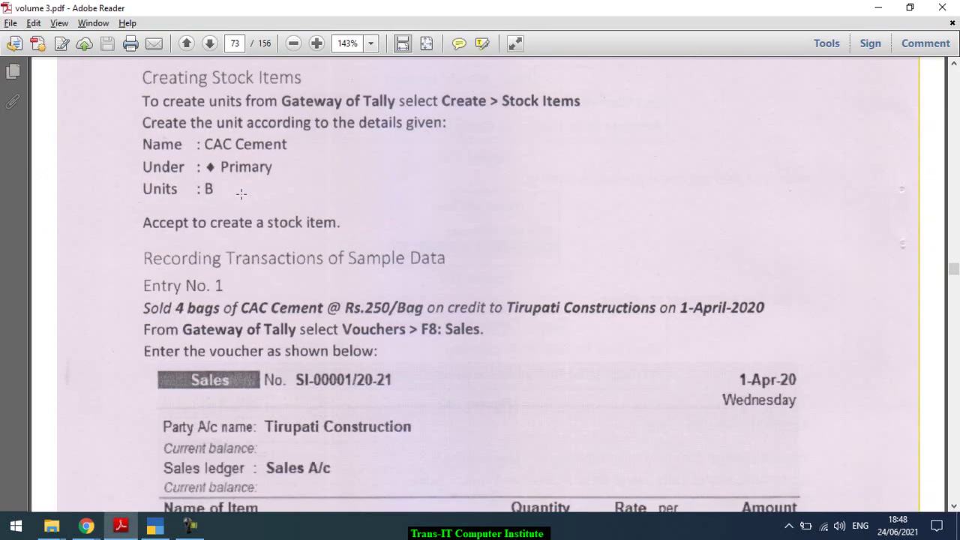
scroll(242, 194, down, 1)
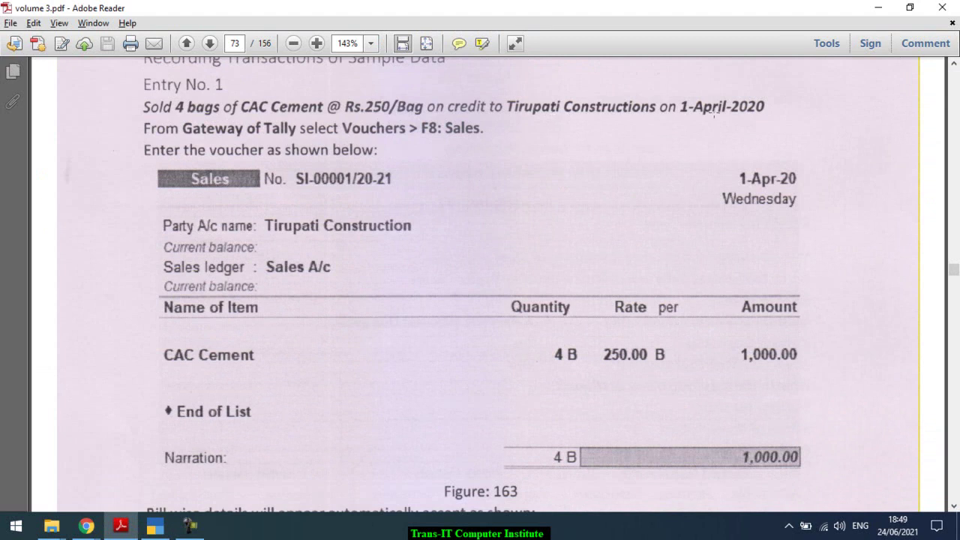
scroll(725, 113, up, 2)
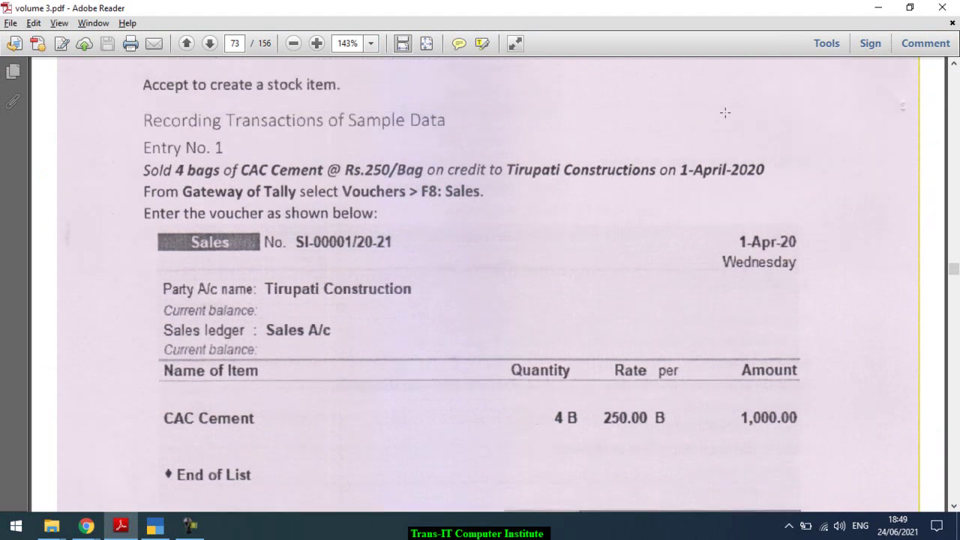
scroll(725, 112, up, 3)
scroll(725, 113, down, 5)
scroll(725, 112, down, 1)
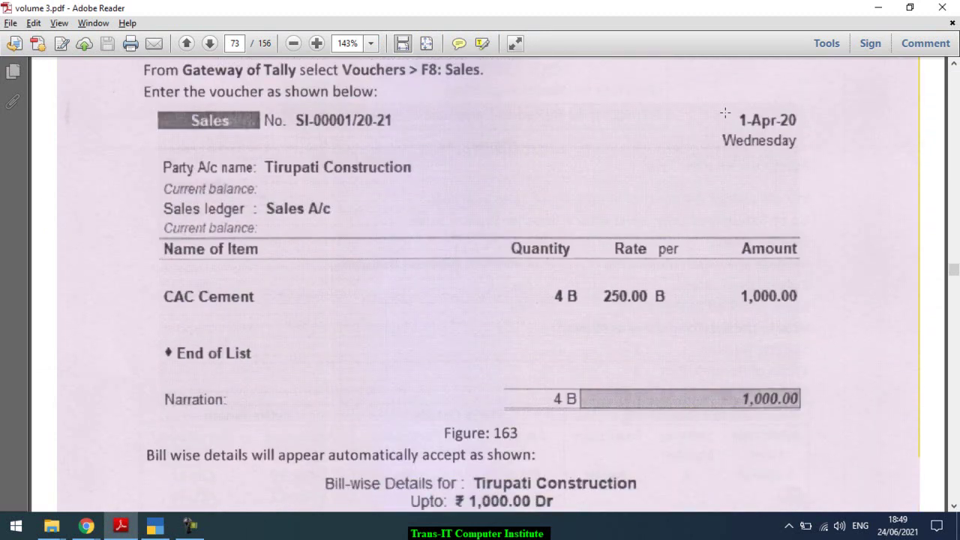
Return to TallyPrime, leave stock item creation and start a new Sales voucher
key(alt+Tab)
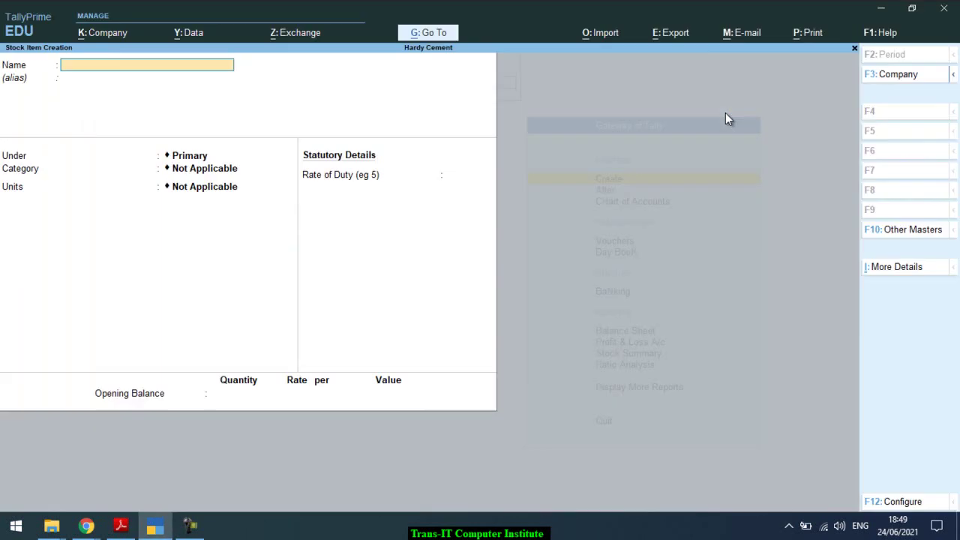
key(Escape)
key(Escape)
key(Down)
key(Down)
key(Down)
key(Down)
key(Up)
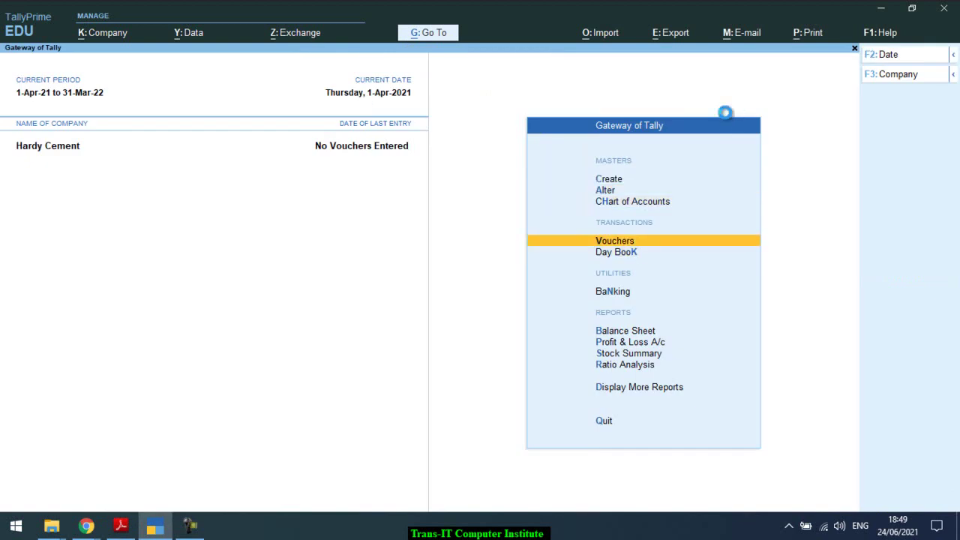
key(Return)
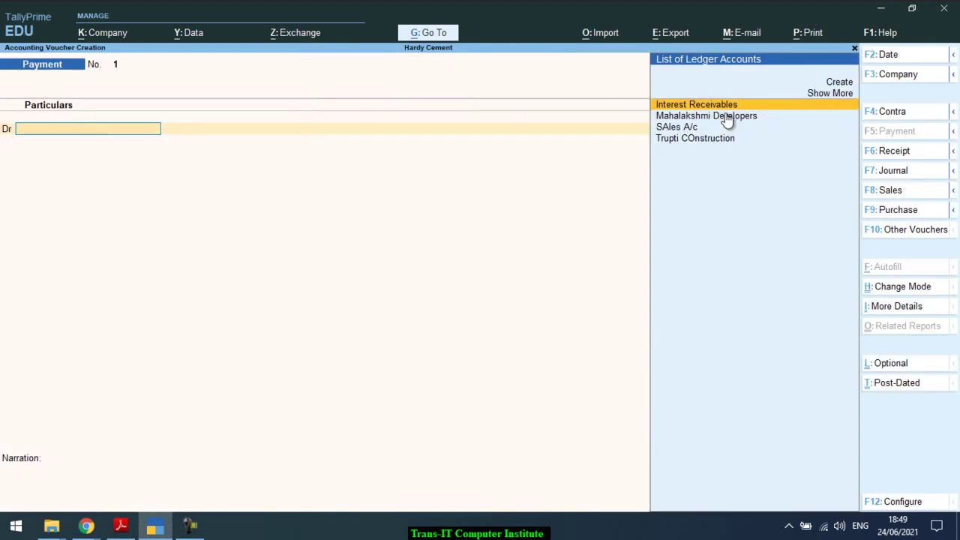
click(909, 193)
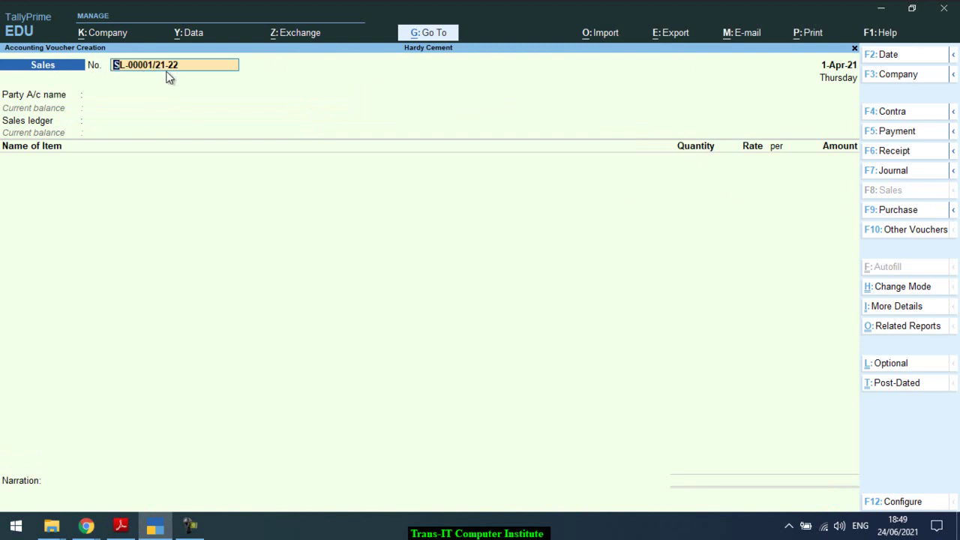
Keep the proposed voucher number and choose Trupti COnstruction as the party account and SAles A/c as the sales ledger
key(Return)
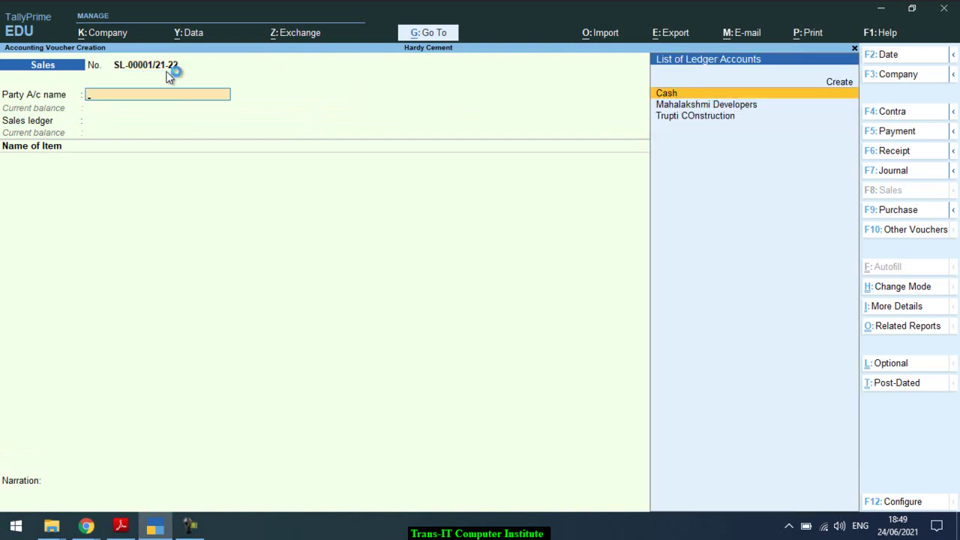
text(t)
key(alt+Tab)
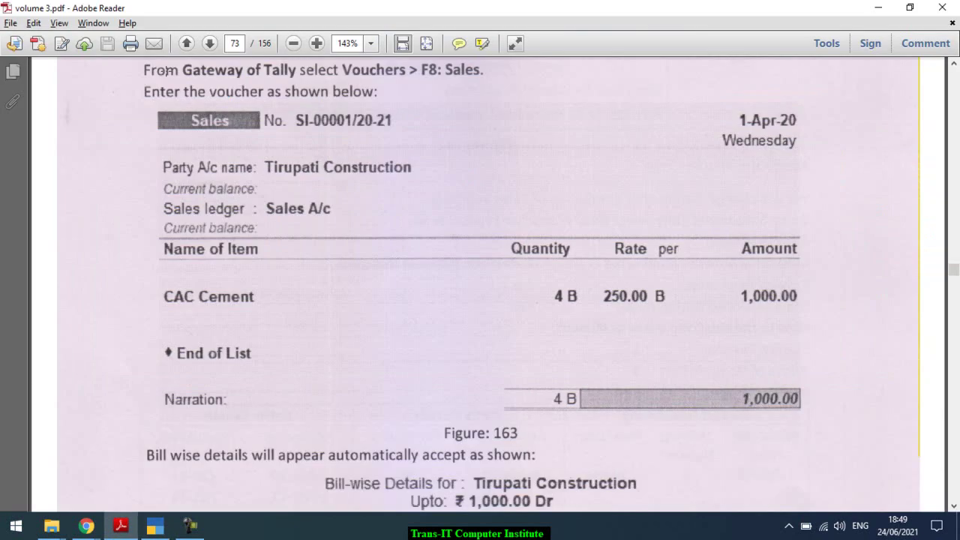
key(alt+Tab)
key(Return)
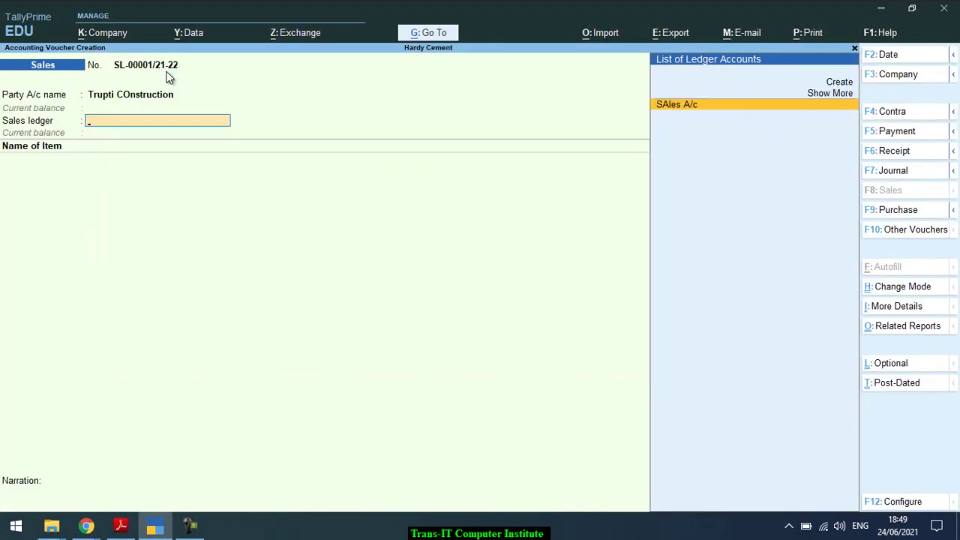
key(Return)
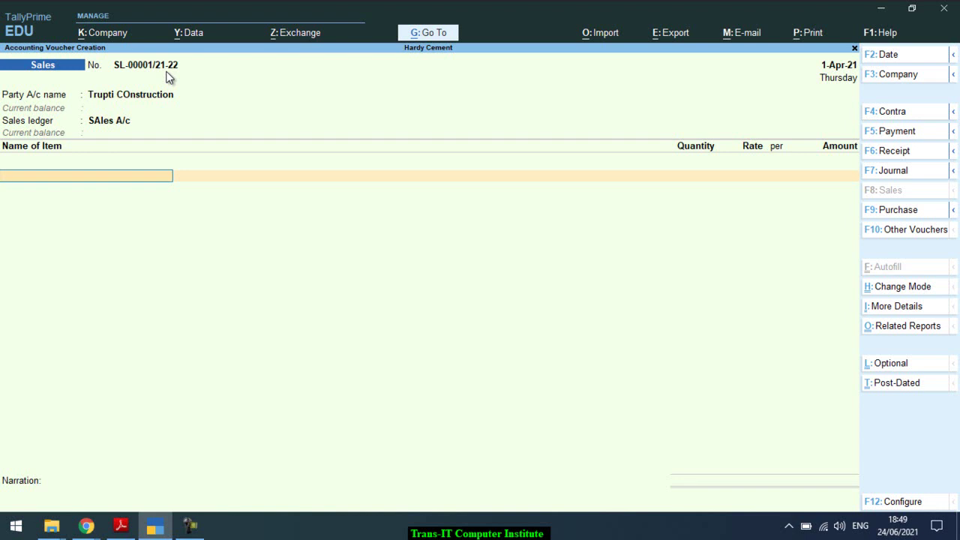
Add the item CAC Cement with a quantity of 4 B at a rate of 250 per B, checking against the PDF
key(Down)
key(Return)
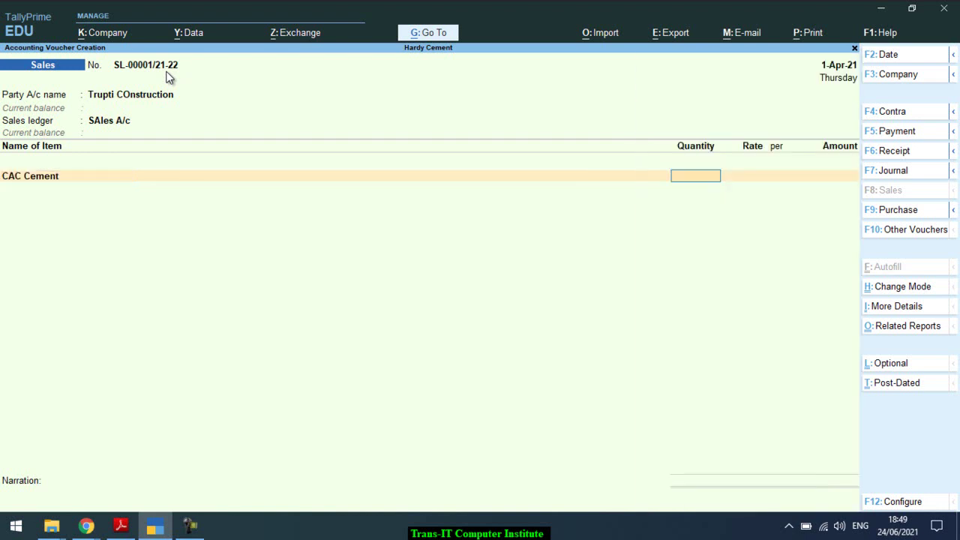
key(alt+Tab)
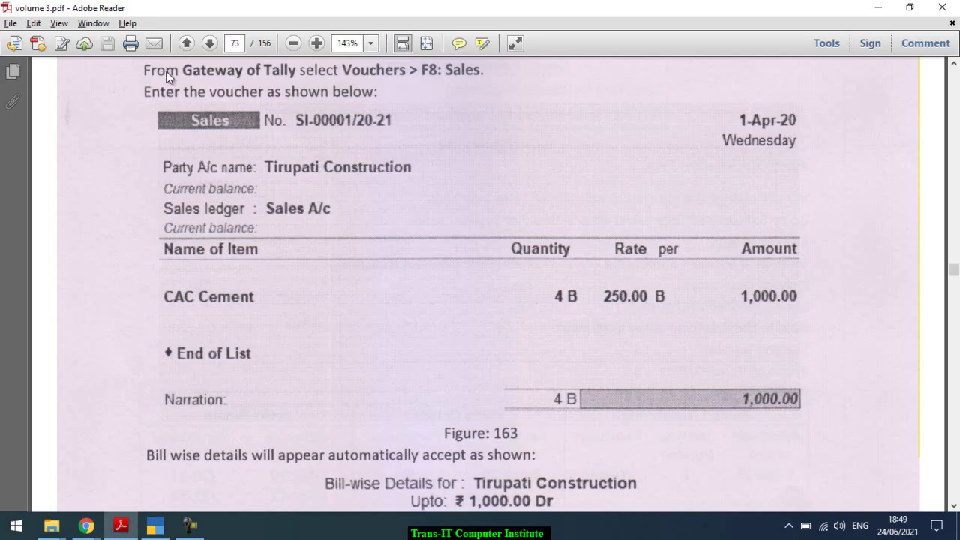
key(alt+Tab)
text(4)
key(Return)
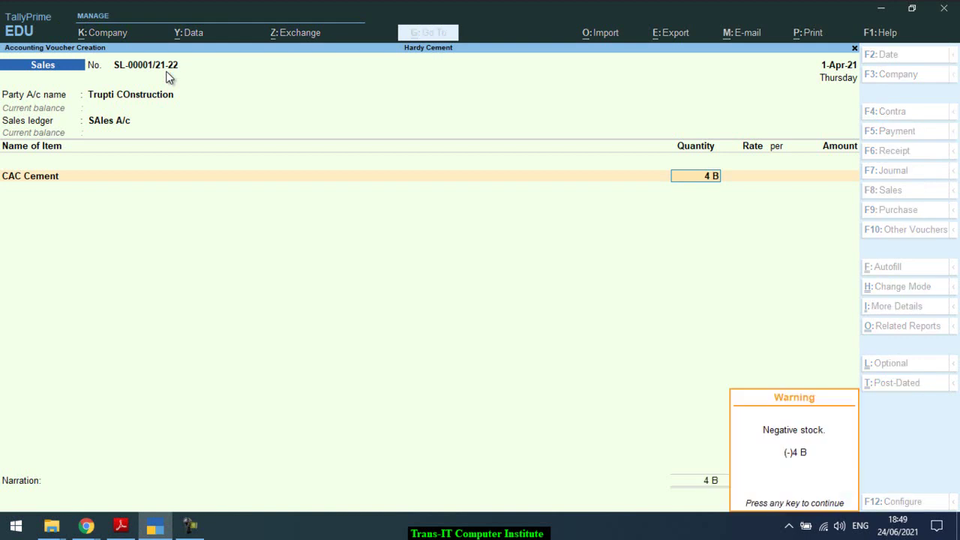
key(Return)
text(250)
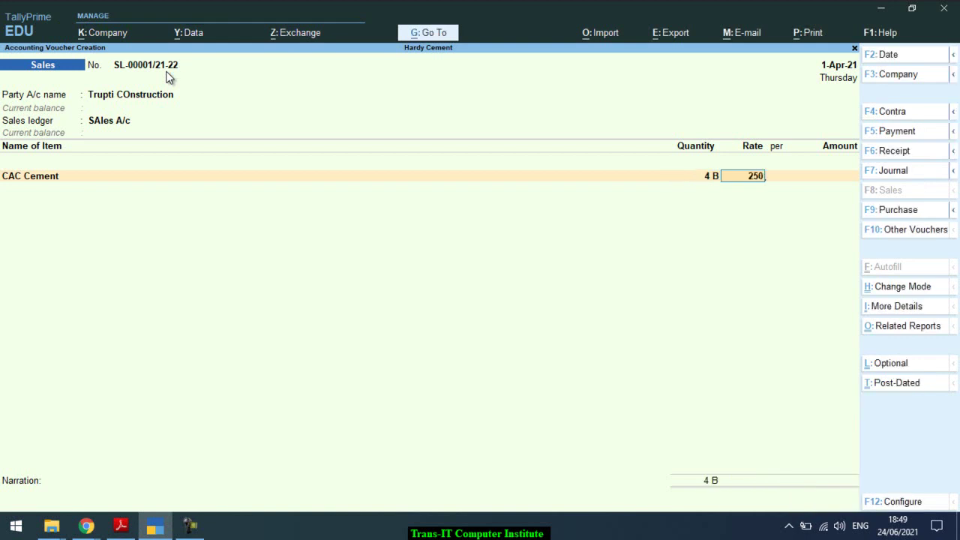
key(Return)
key(Return)
key(Return)
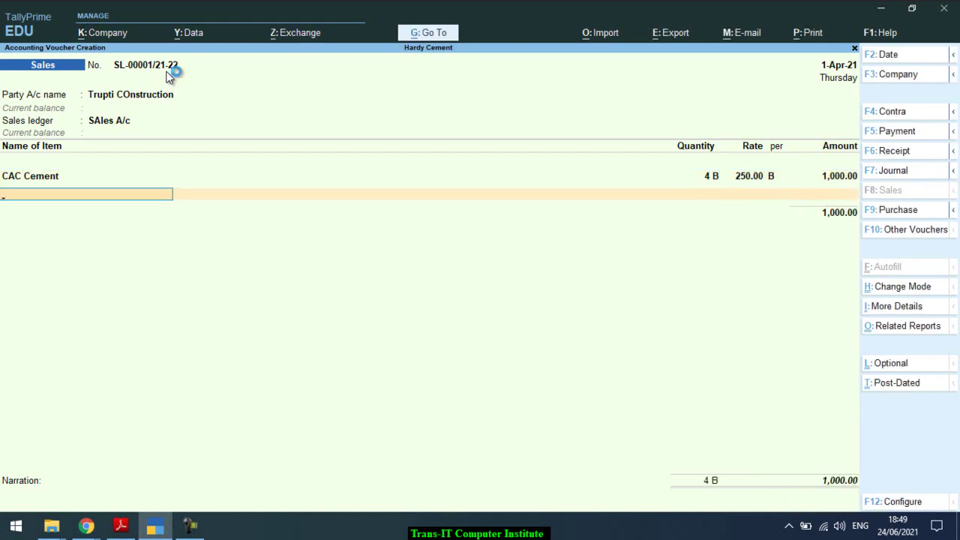
Switch to the PDF and review Entry No. 1's sales voucher and the bill-wise details required for its party
key(alt+Tab)
scroll(167, 71, down, 2)
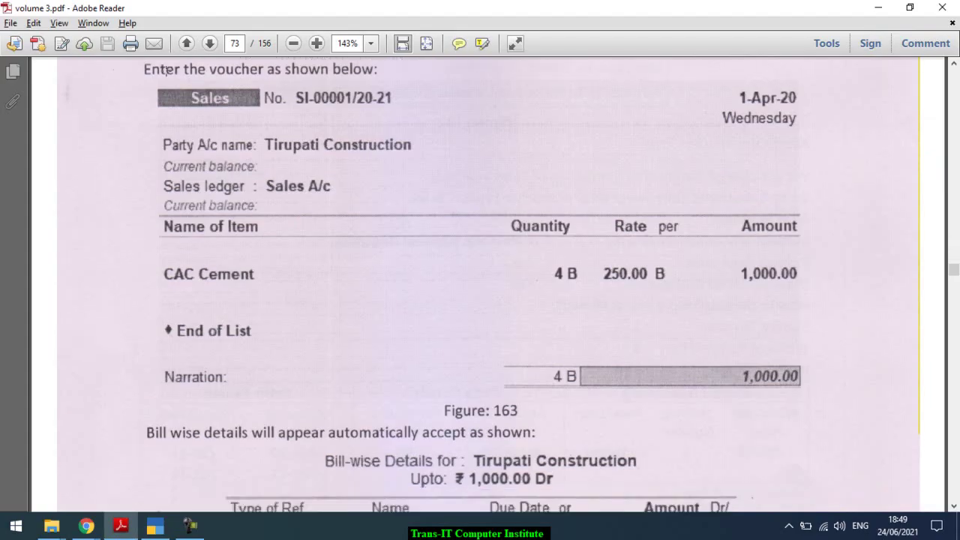
scroll(166, 72, up, 15)
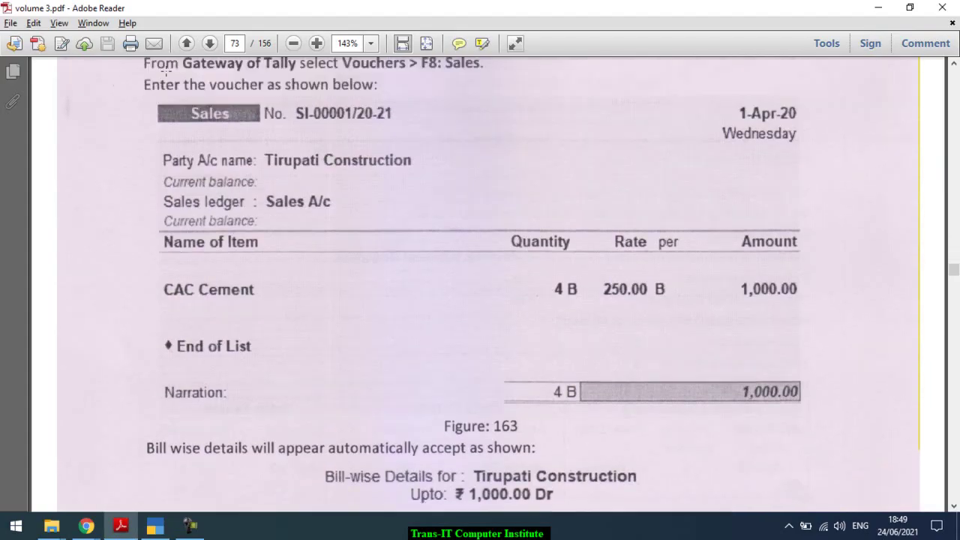
scroll(166, 70, up, 9)
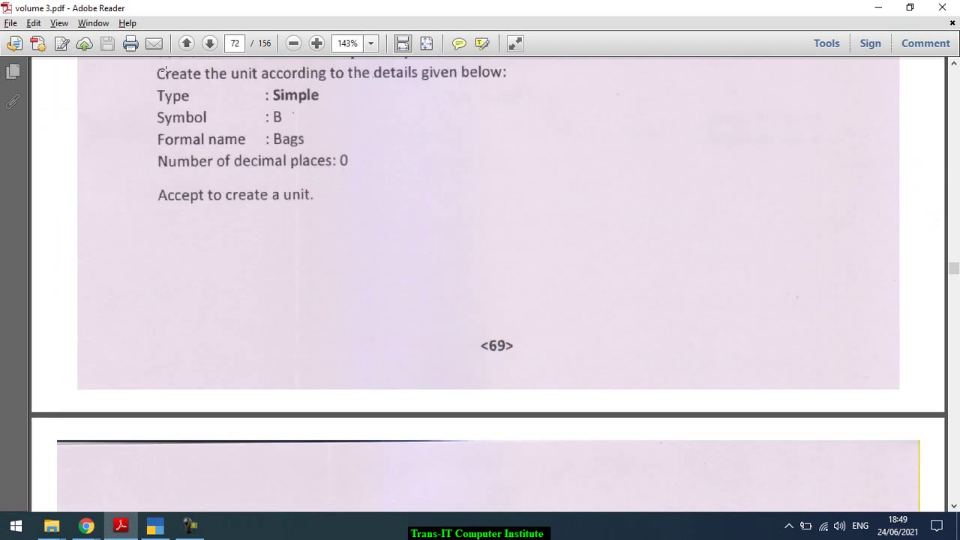
scroll(167, 70, down, 20)
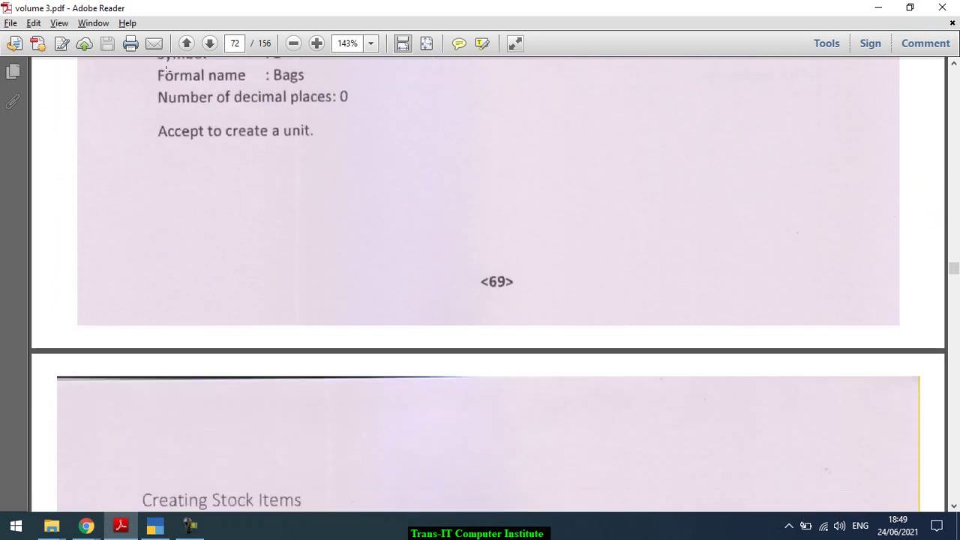
scroll(166, 72, down, 6)
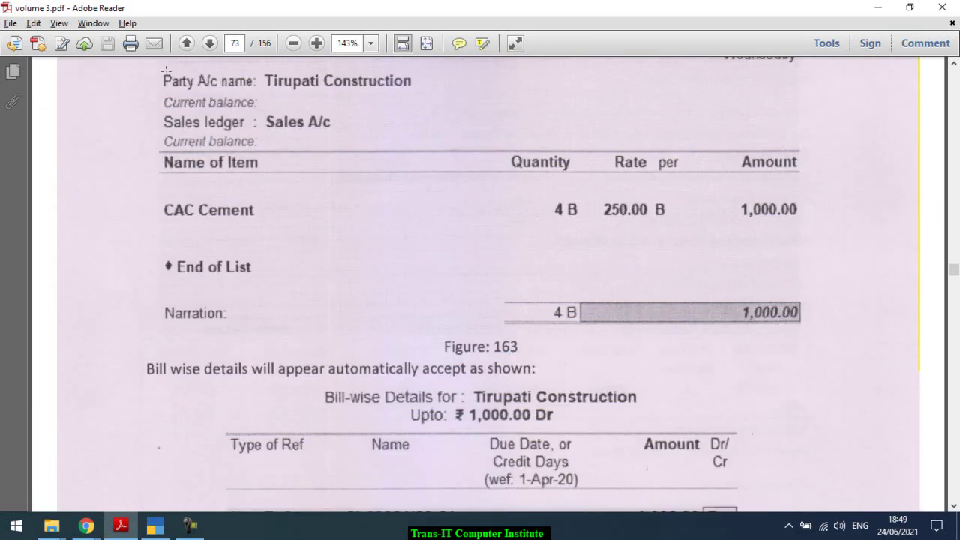
scroll(163, 69, down, 3)
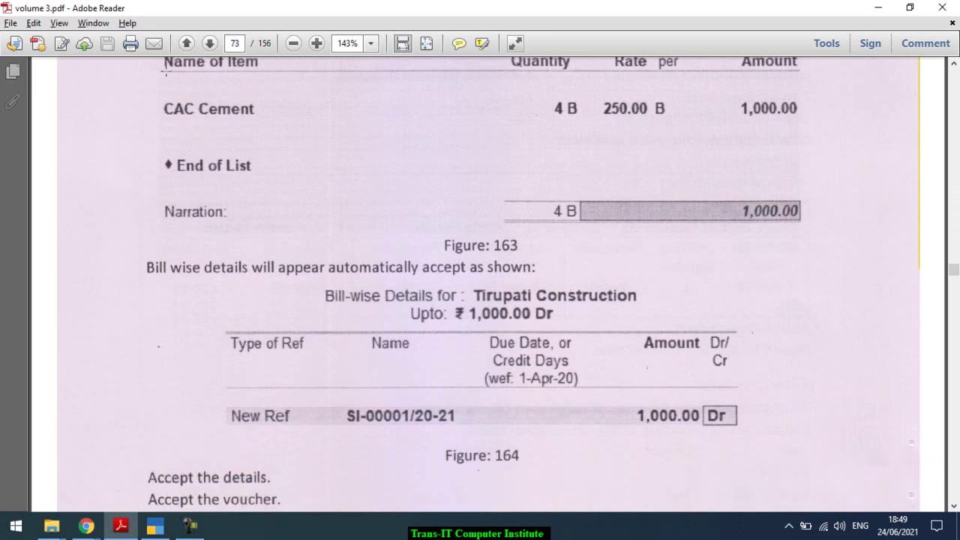
Return to TallyPrime, end the item list and accept the proposed bill-wise details for Trupti COnstruction, leaving the entry at the narration
key(alt+Tab)
key(Return)
key(Return)
key(Return)
key(Return)
key(Return)
key(Return)
key(Return)
key(Return)
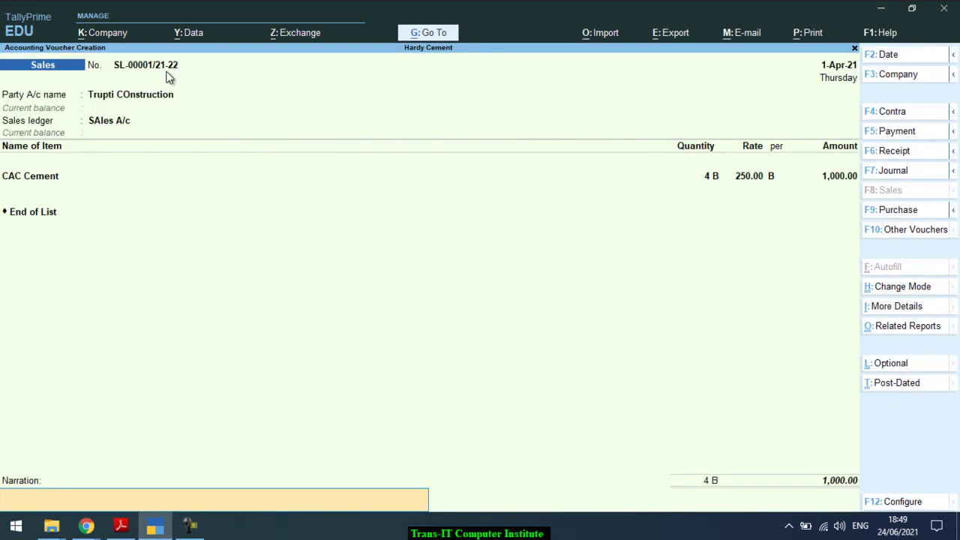
Read Entry No. 2 in the PDF for the sales voucher's party, item, quantity, rate and date
key(alt+Tab)
scroll(166, 71, down, 5)
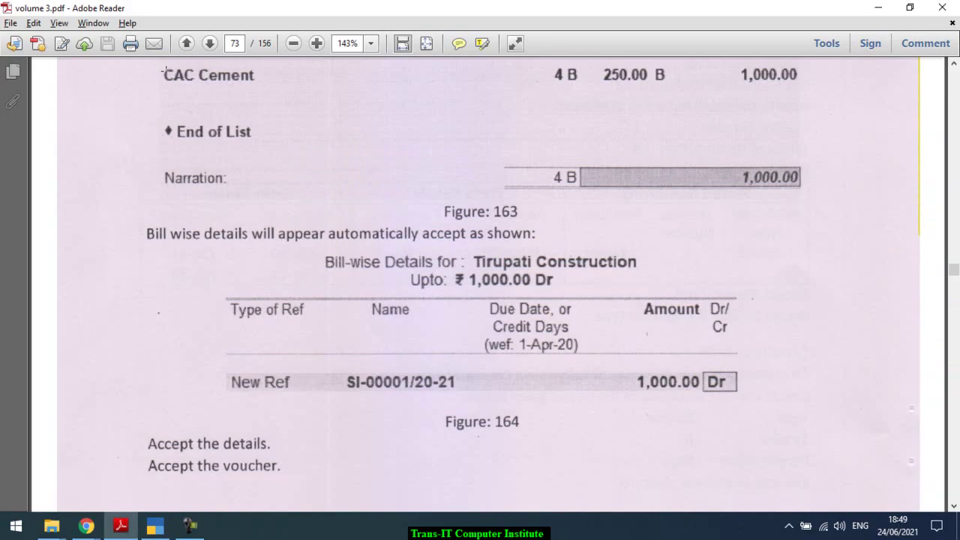
scroll(166, 70, down, 10)
scroll(166, 70, up, 3)
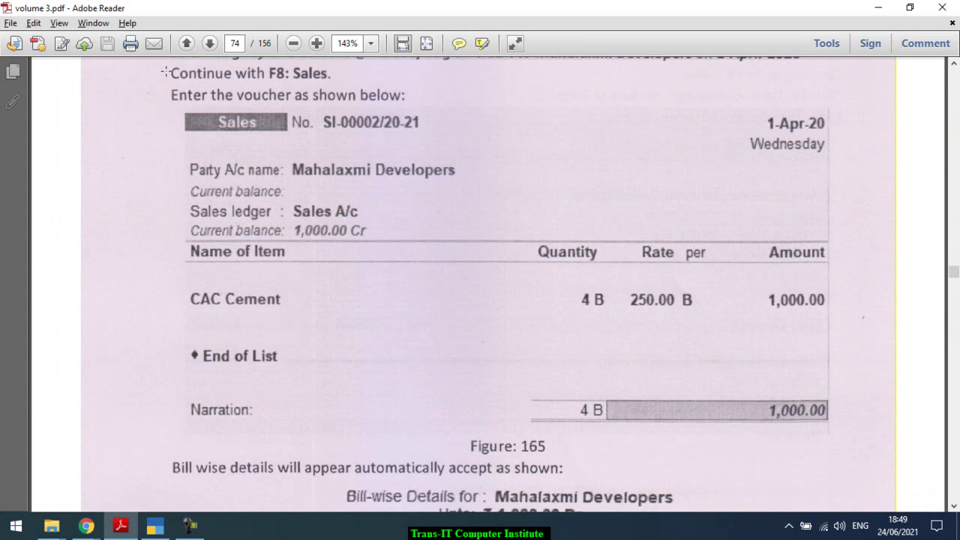
scroll(166, 71, down, 1)
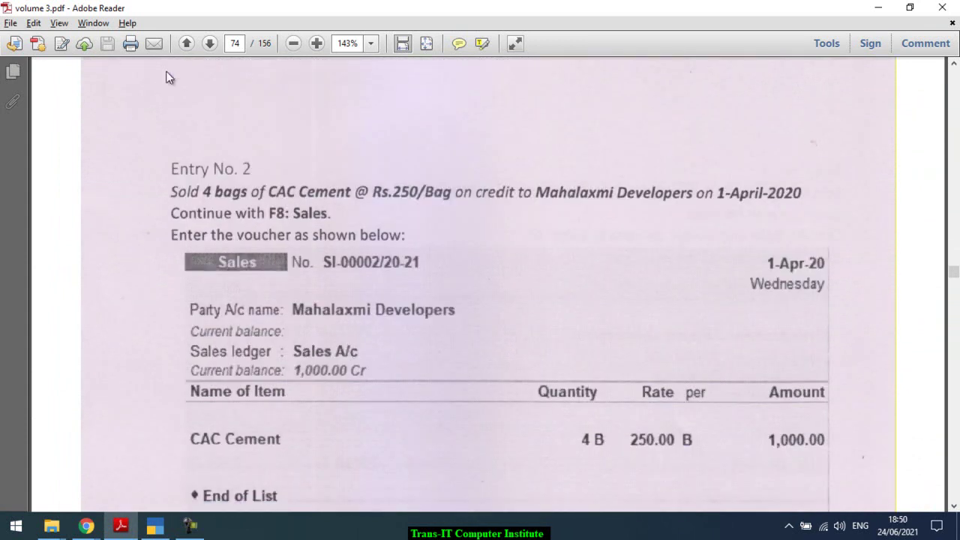
Switch back to TallyPrime, save the Trupti COnstruction sales voucher without a narration and keep the next voucher's proposed number
key(alt+Tab)
key(alt+Tab)
key(alt+Tab)
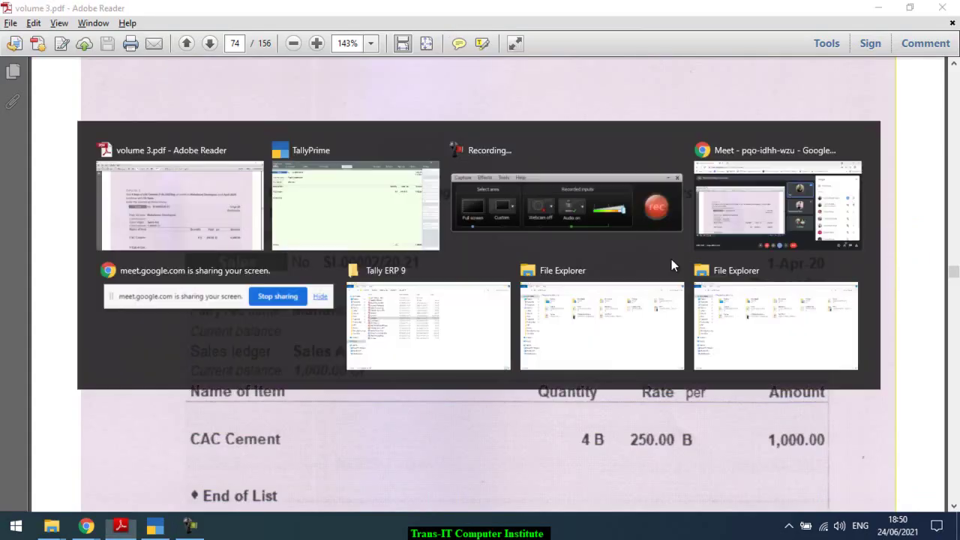
key(ctrl)
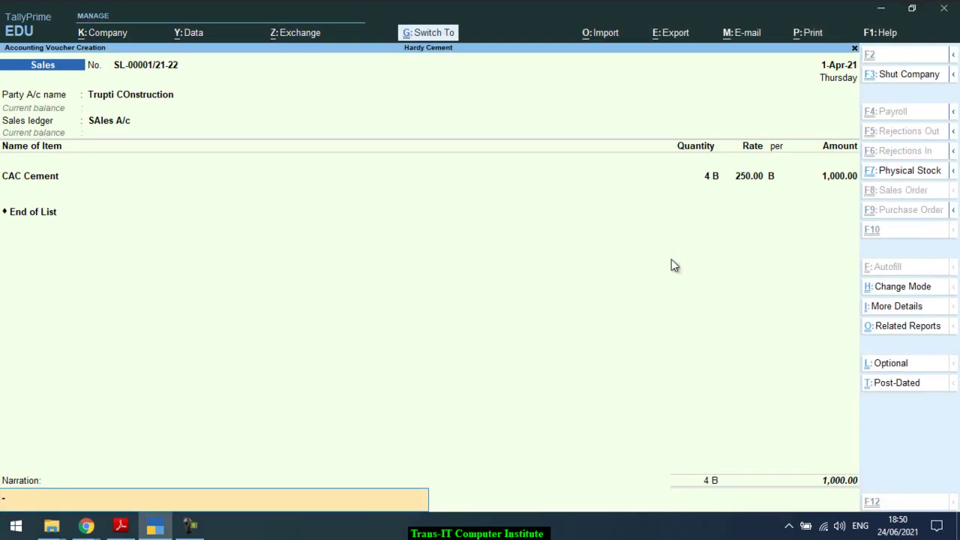
key(ctrl+a)
key(Return)
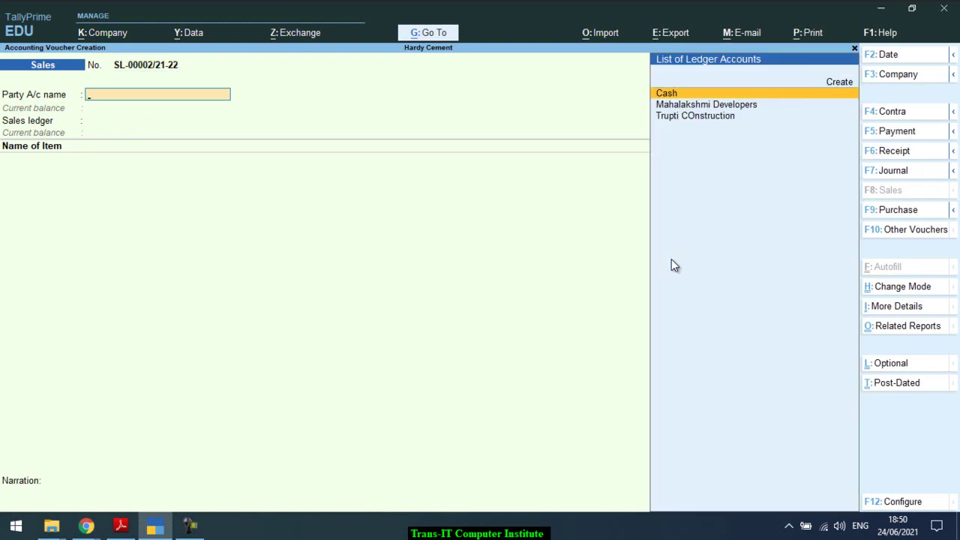
Choose Mahalakshmi Developers as the party account and SAles A/c as the sales ledger
key(Down)
key(Up)
key(Up)
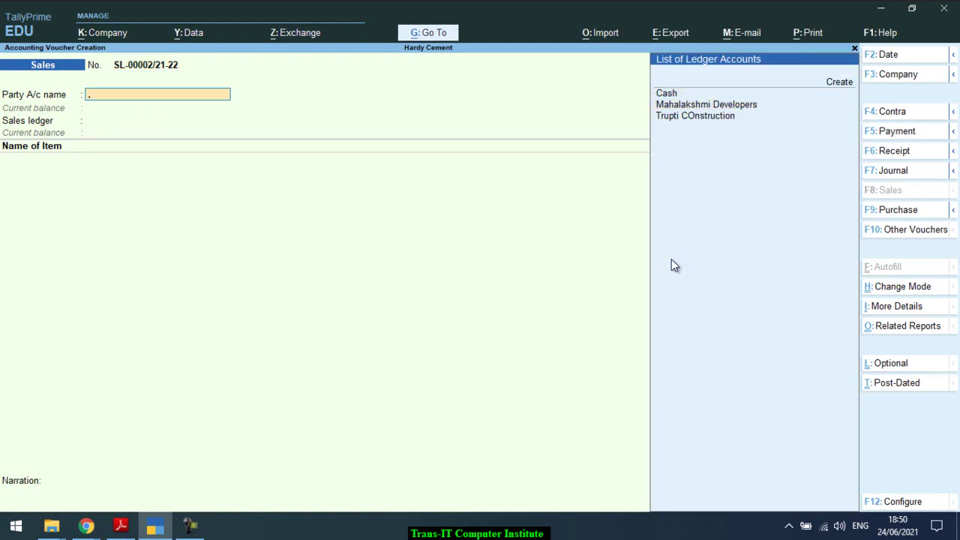
key(Down)
key(Down)
key(Return)
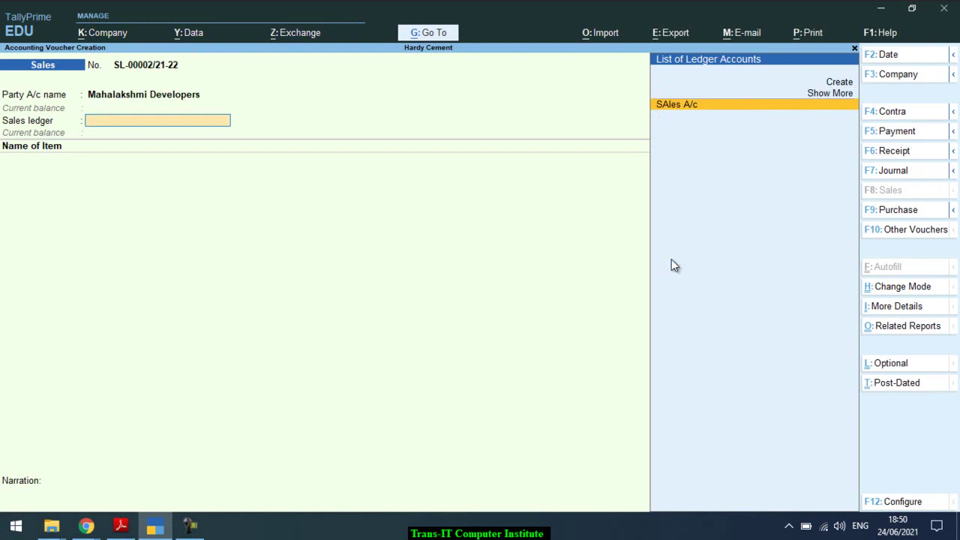
key(Return)
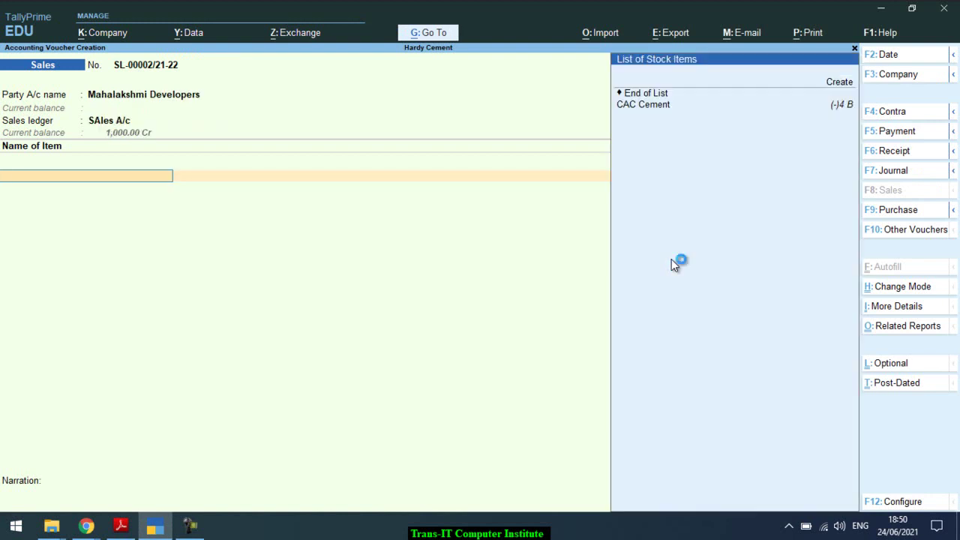
Add the item CAC Cement with a quantity of 4 B, keeping the rate of 250 per B
key(Down)
key(Return)
text(4)
key(Return)
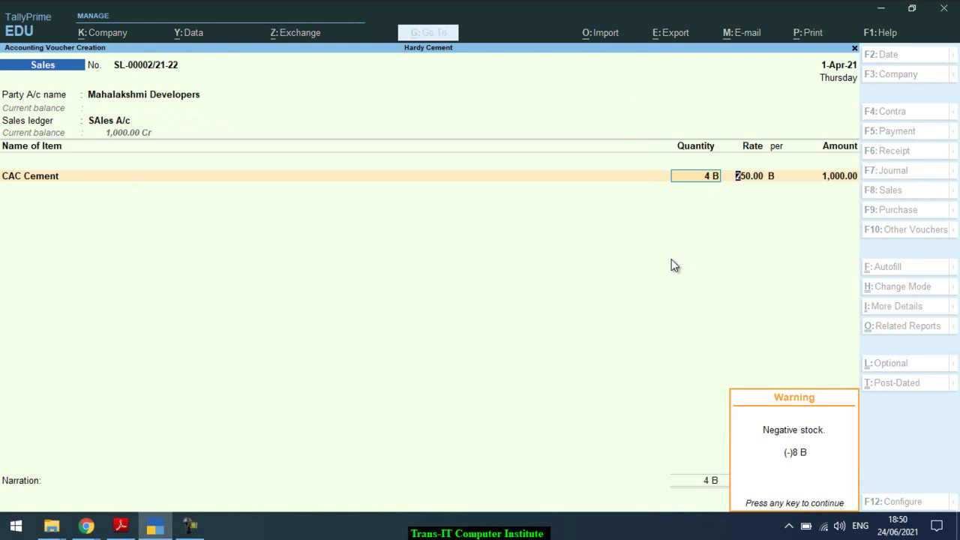
key(Return)
key(Return)
key(Return)
key(Return)
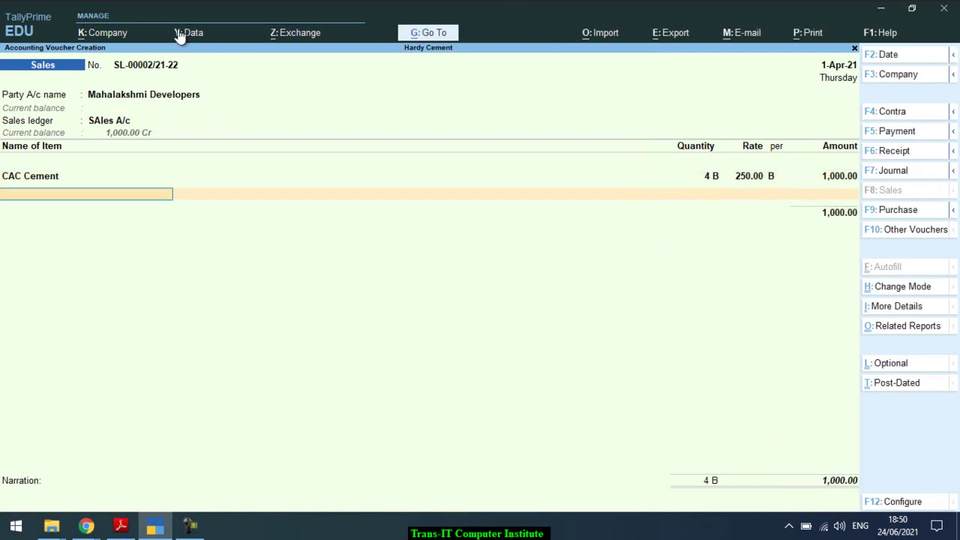
End the item list and accept Mahalakshmi Developers' bill-wise details as New Ref SL-00002/21-22 for 1,000.00 Dr, proceeding to the interest parameters
key(Return)
key(Return)
key(Return)
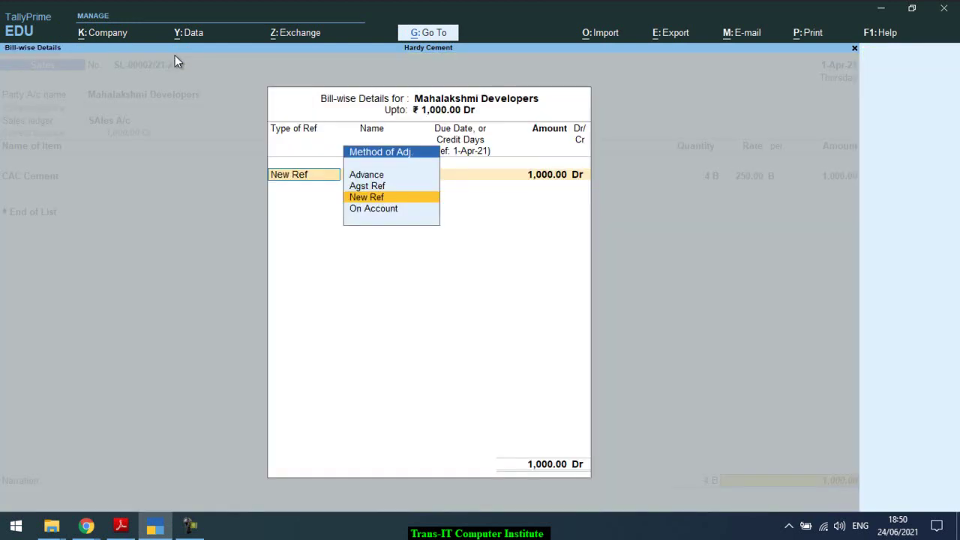
key(Return)
key(Return)
key(Return)
key(Return)
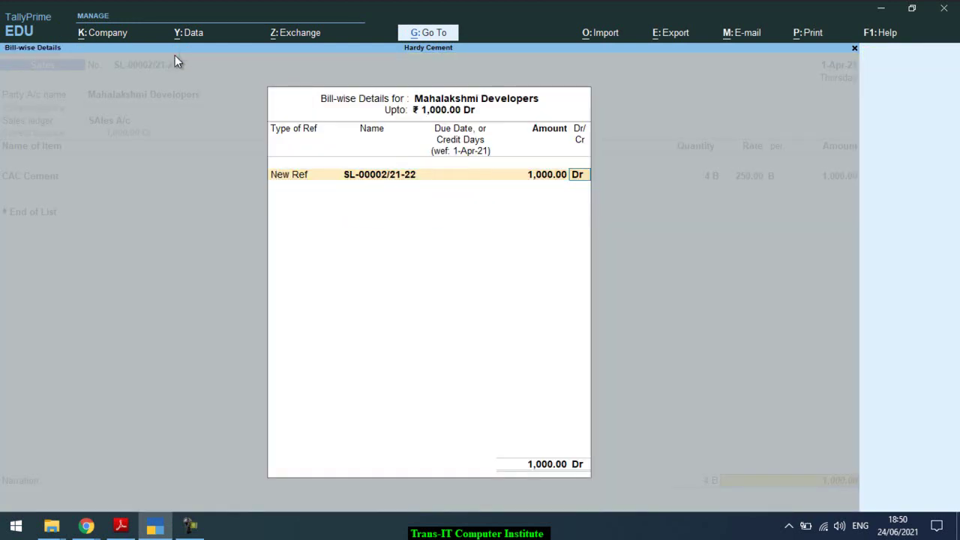
key(Return)
key(Return)
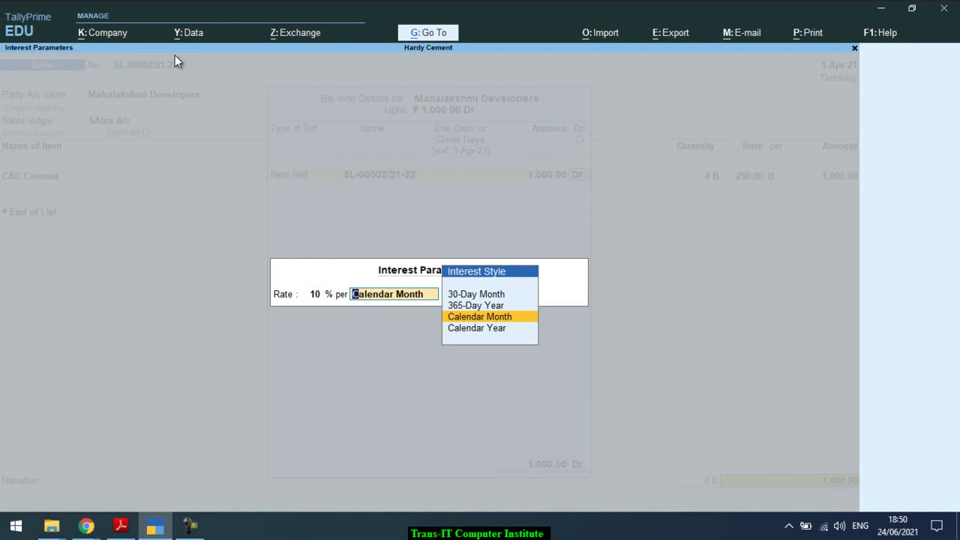
key(Return)
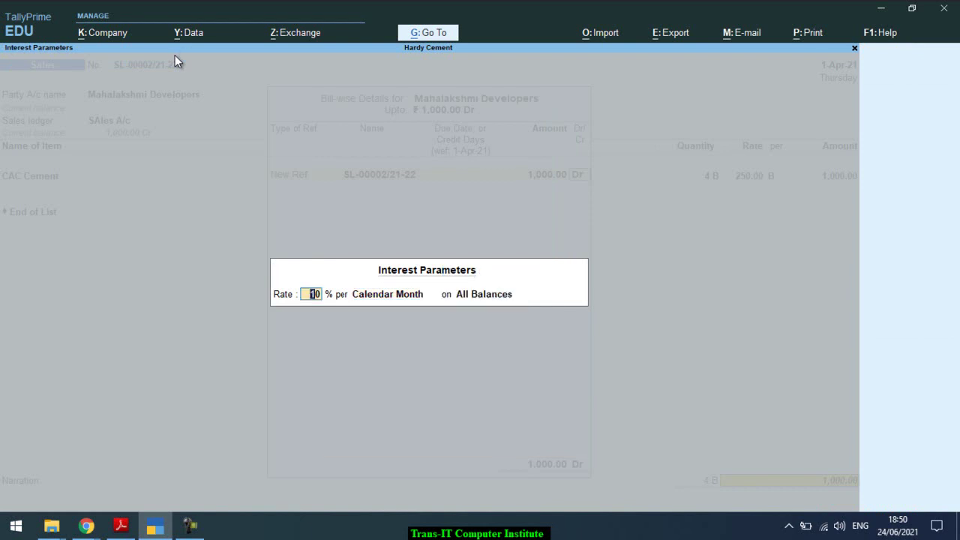
Switch to the PDF and read Entry No. 2's instructions on the bill-wise details and interest parameters for Mahalaxmi Developers
key(alt+Tab)
key(Down)
key(Down)
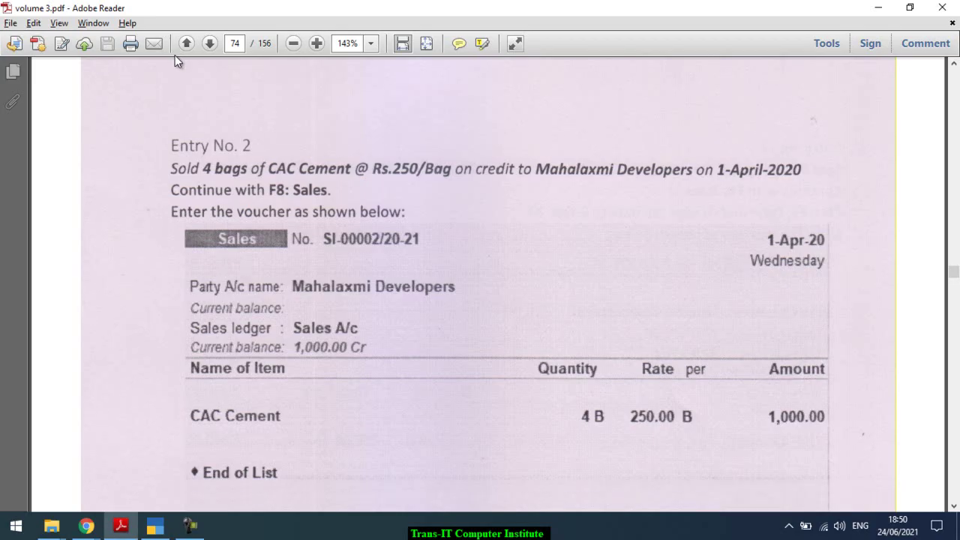
key(Page_Down)
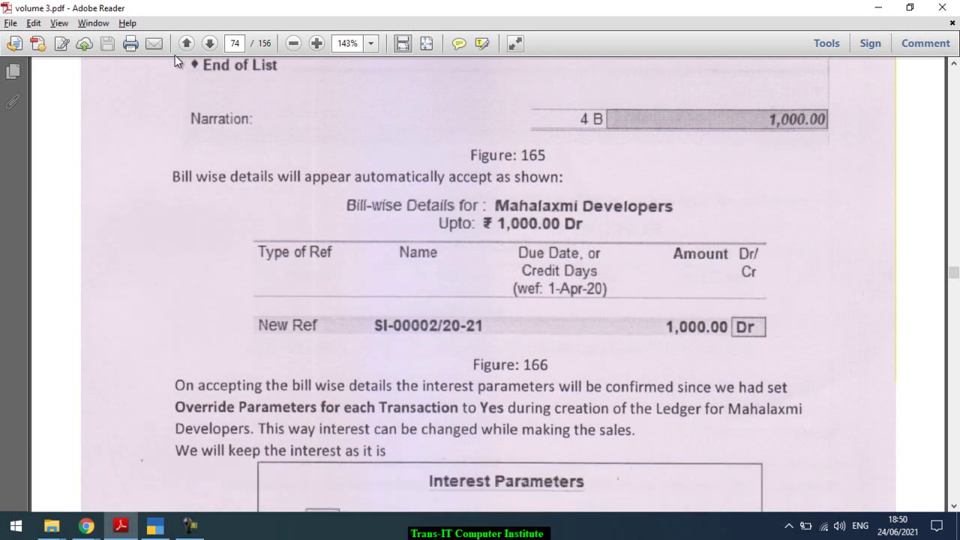
key(Down)
key(Down)
key(Down)
key(Down)
key(Down)
key(Down)
key(Down)
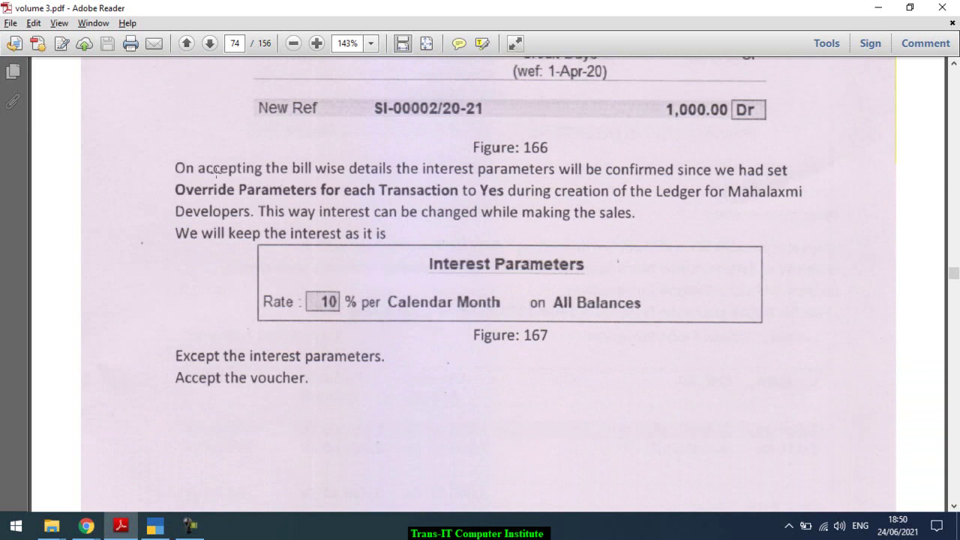
Mark the override-parameters phrase in the PDF workbook, then in TallyPrime accept the voucher's interest parameters: 10% per Calendar Month
drag(160, 178, 509, 196)
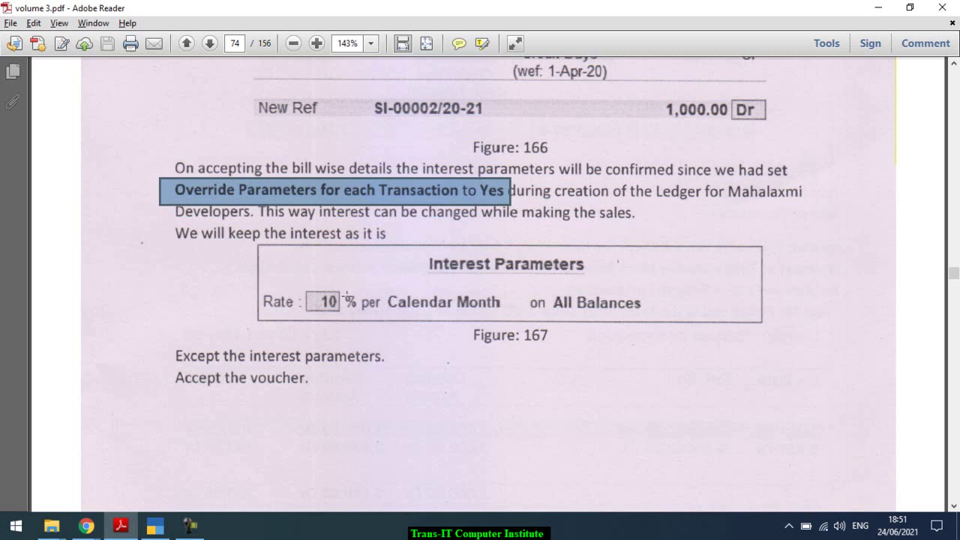
key(alt+Tab)
key(Return)
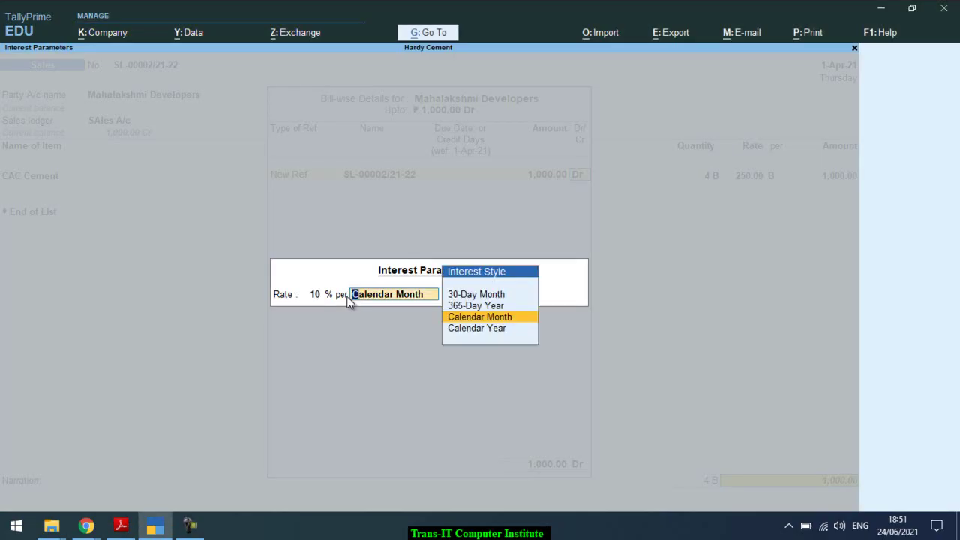
key(Return)
click(351, 295)
key(BackSpace)
key(Return)
key(Return)
key(Return)
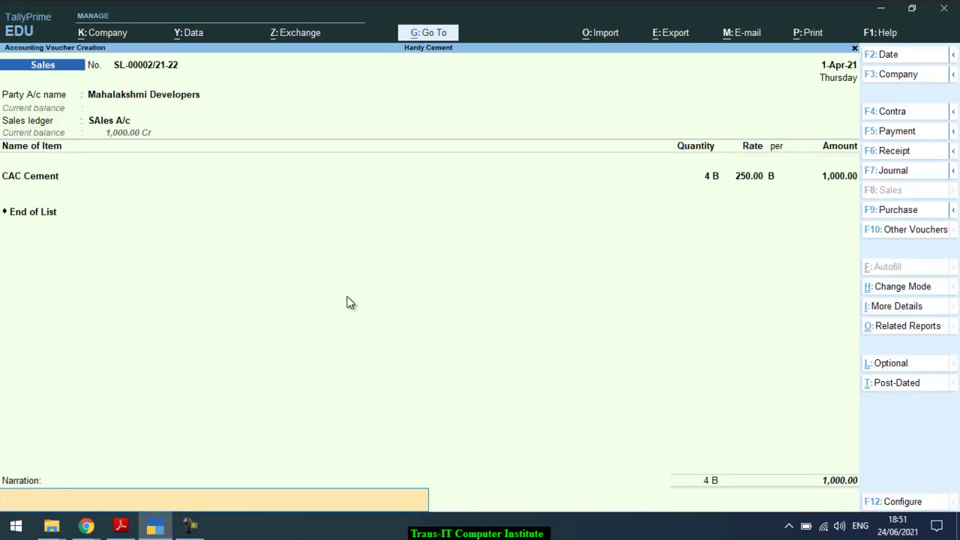
Check the workbook for the next entry, then save the Mahalakshmi Developers sales voucher in TallyPrime without a narration
key(alt+Tab)
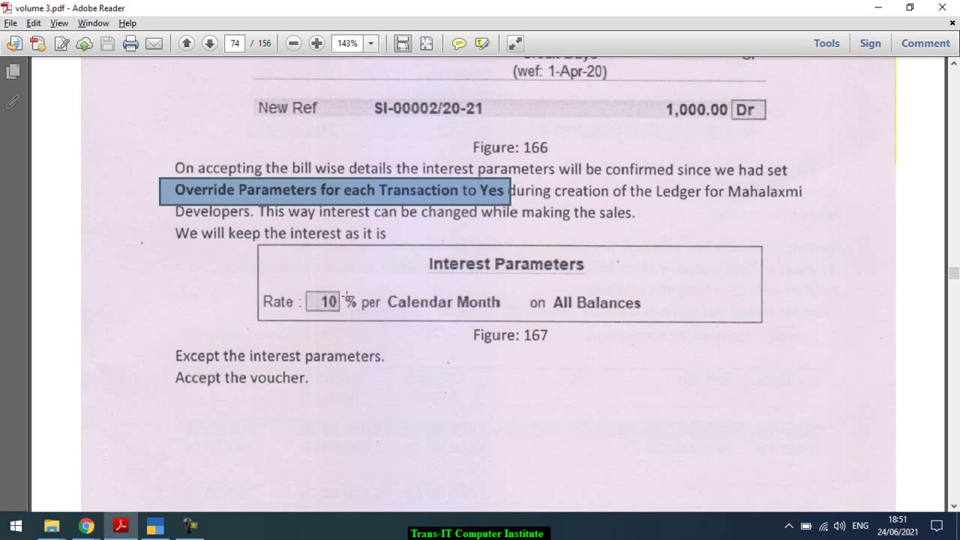
scroll(346, 298, down, 10)
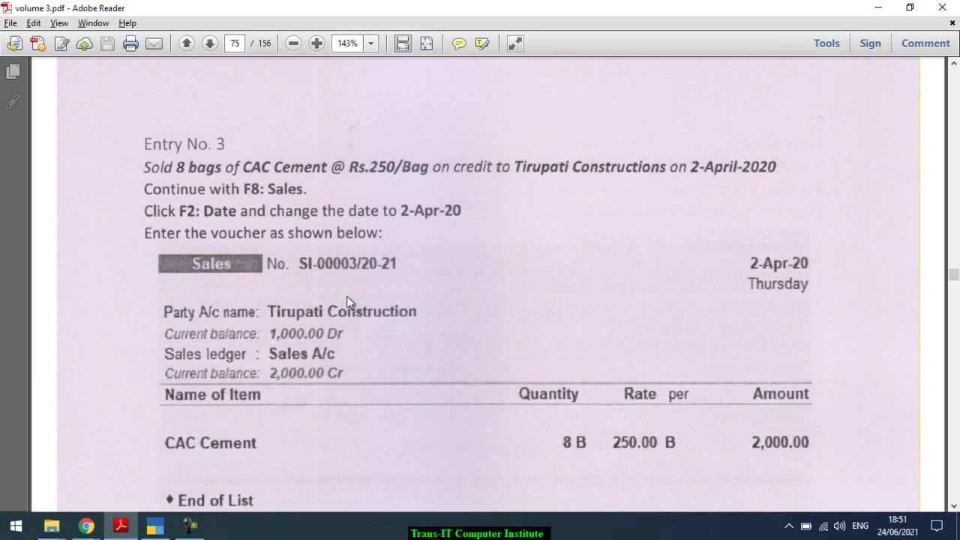
key(alt+Tab)
key(Return)
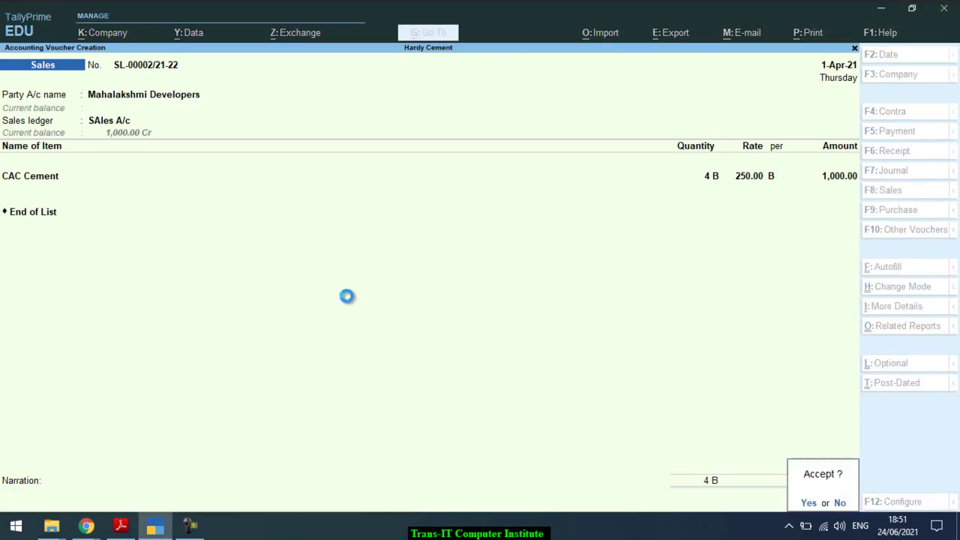
key(Return)
Switch to Adobe Reader and review the workbook's sample transactions on pages 73 to 75, including the instructions for Entry No. 3
key(alt+Tab)
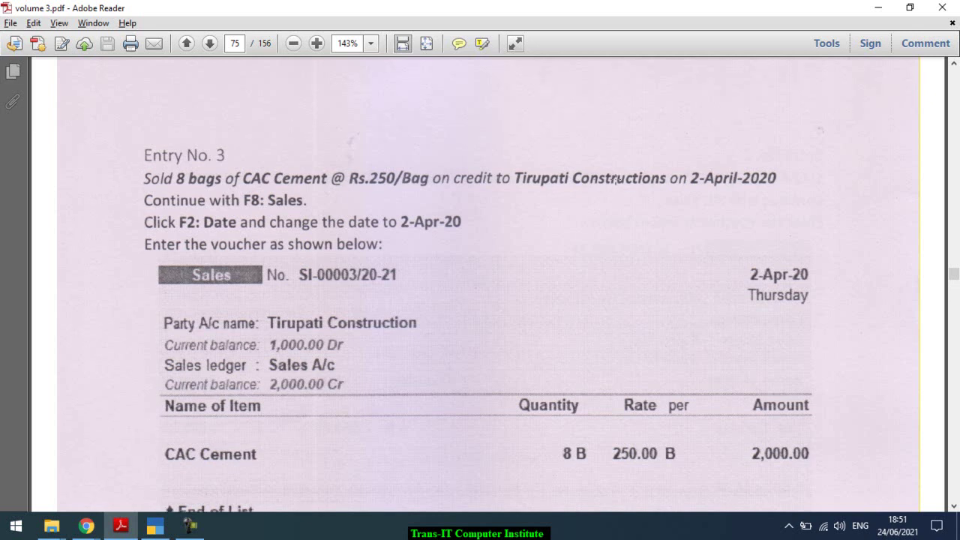
scroll(615, 179, up, 3)
scroll(615, 179, down, 3)
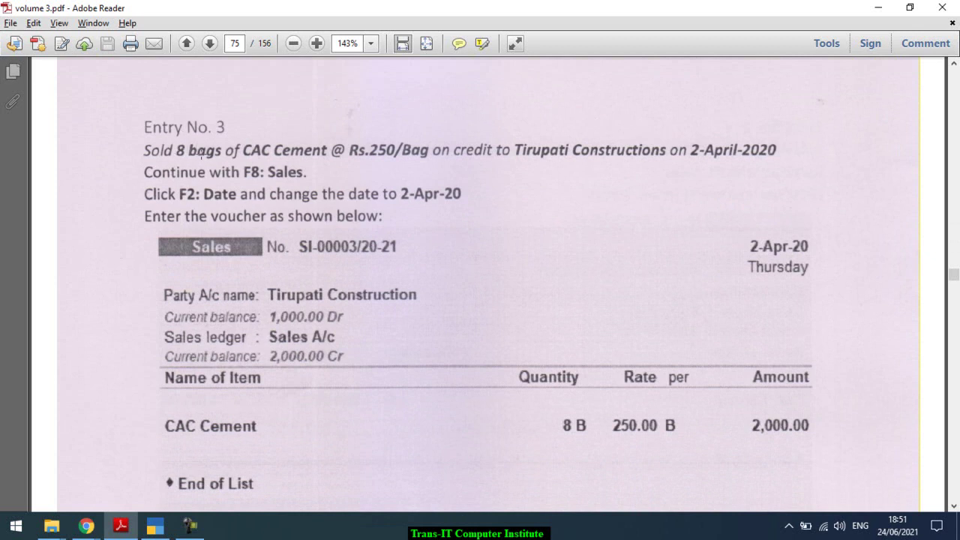
scroll(202, 153, up, 9)
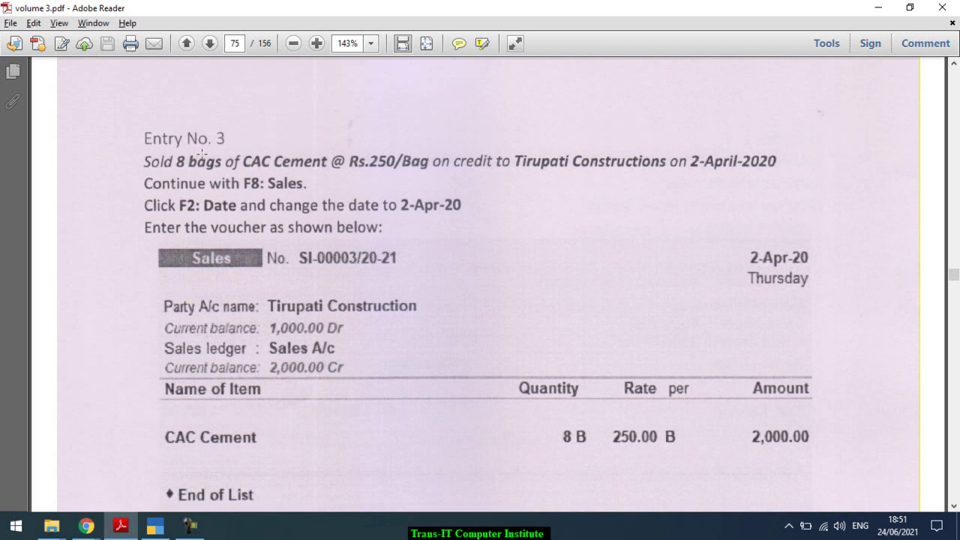
scroll(202, 153, up, 15)
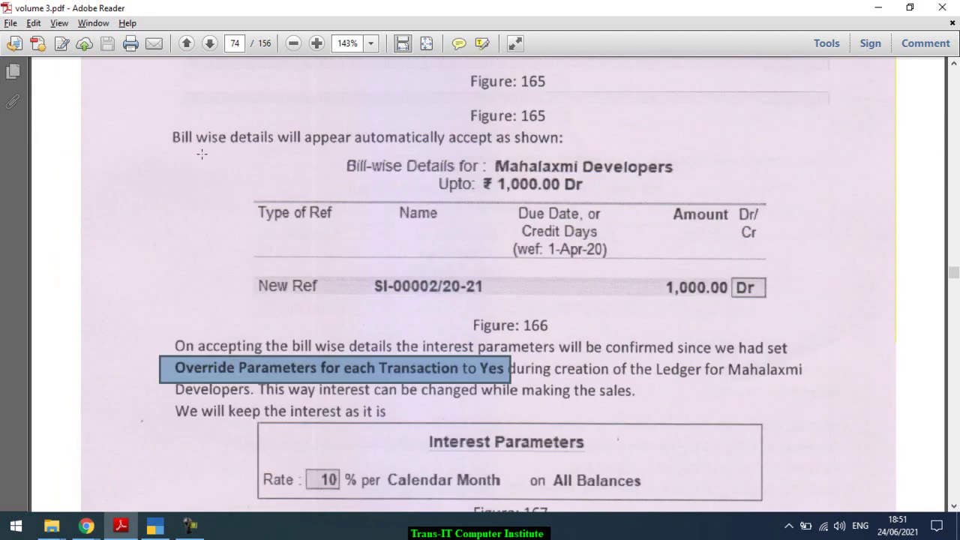
scroll(201, 154, up, 15)
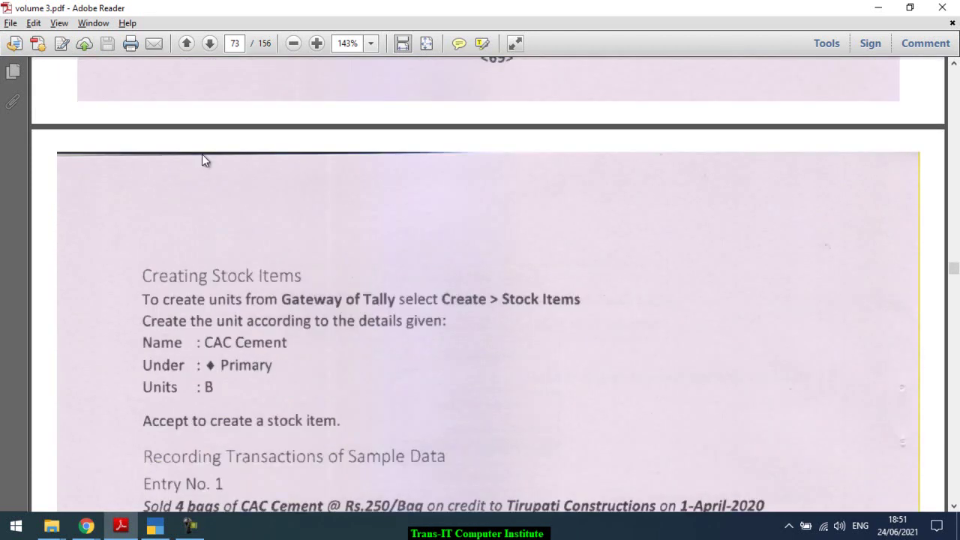
scroll(202, 156, up, 1)
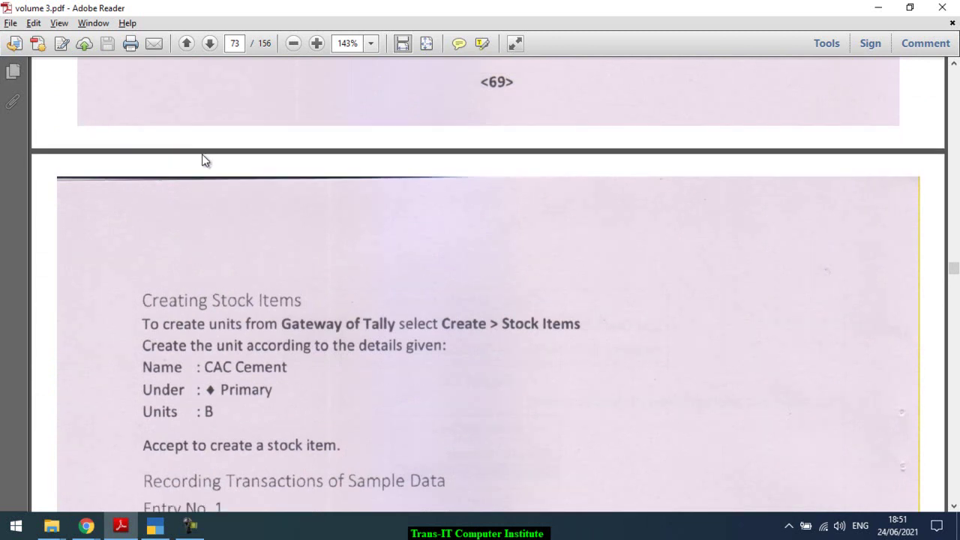
scroll(202, 155, down, 15)
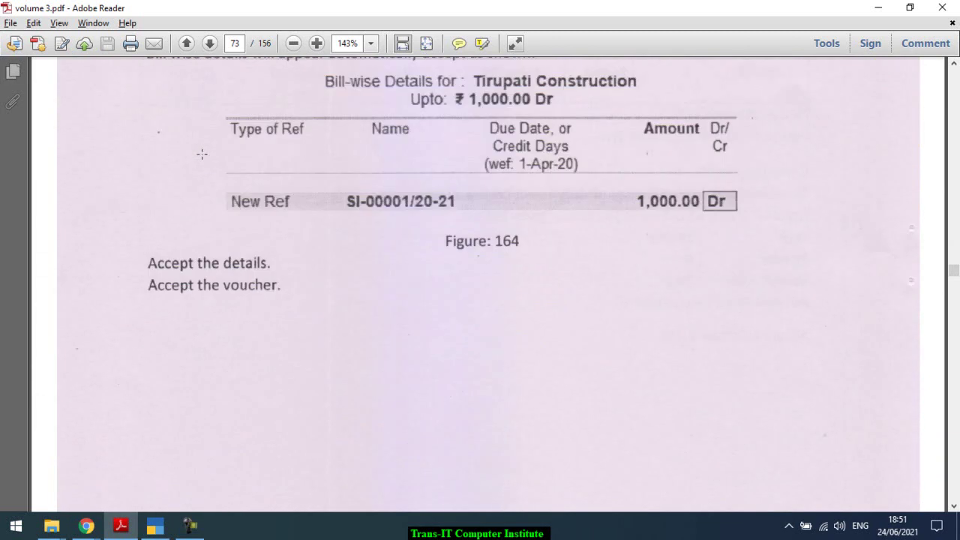
scroll(202, 154, down, 10)
scroll(201, 154, up, 3)
scroll(202, 154, down, 10)
scroll(202, 154, down, 10)
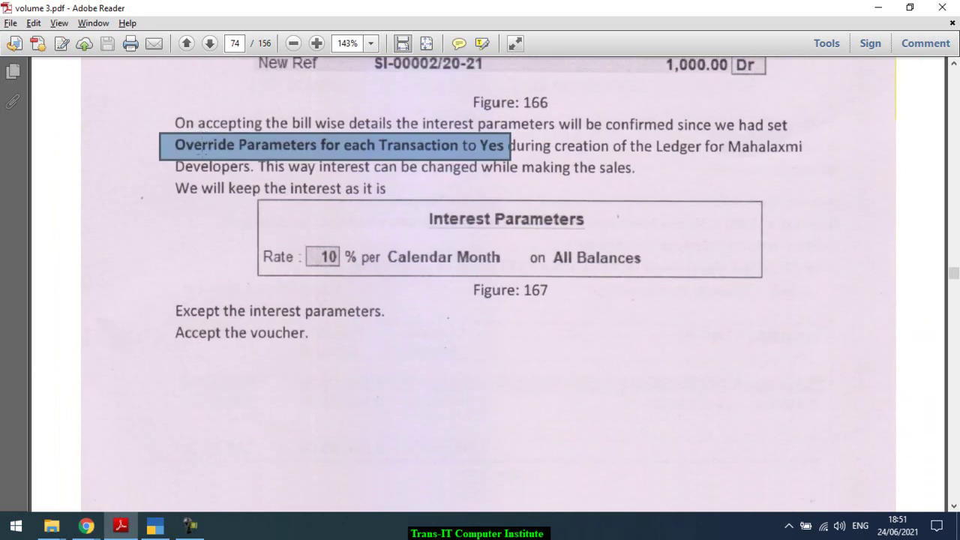
scroll(202, 154, down, 5)
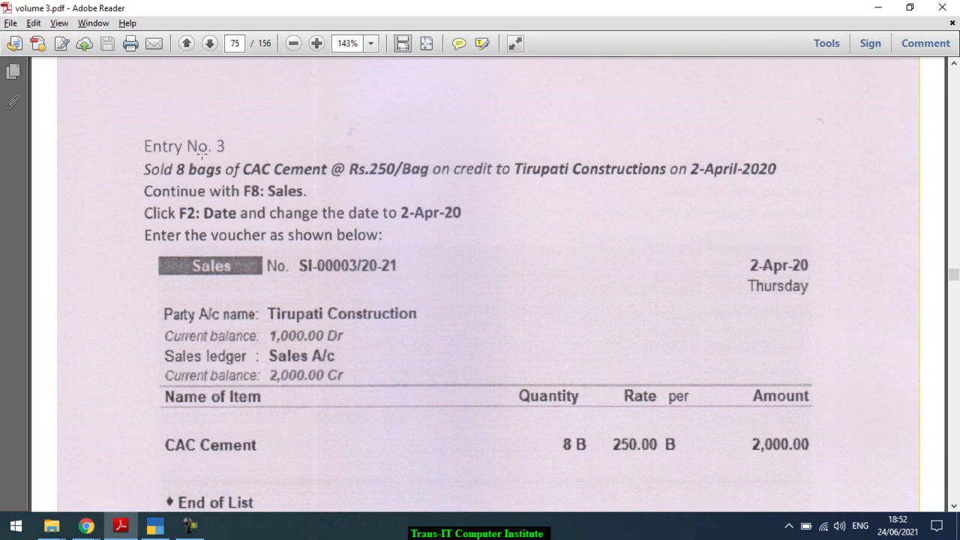
In TallyPrime, date the new sales voucher 2-4-2021, keep its proposed number and highlight Trupti COnstruction among the party ledgers
key(alt+Tab)
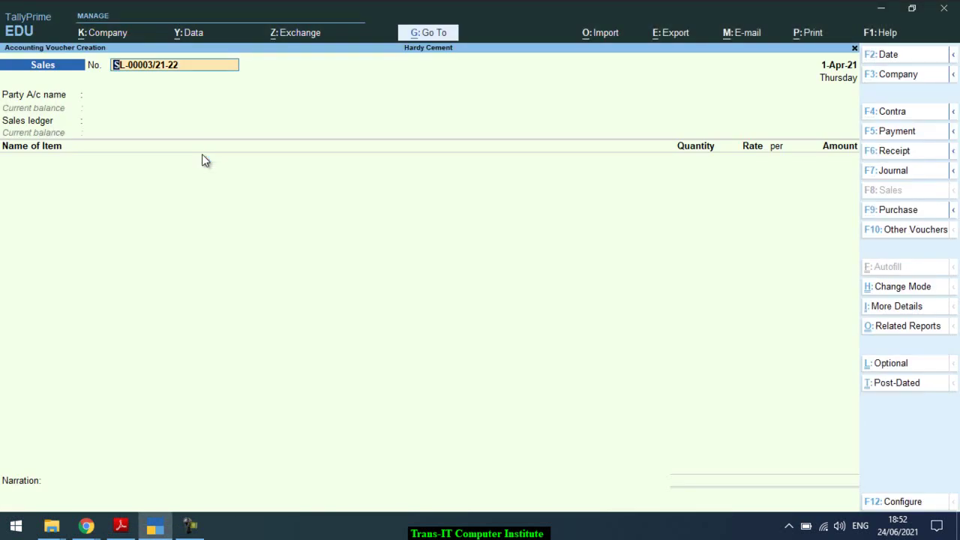
key(F2)
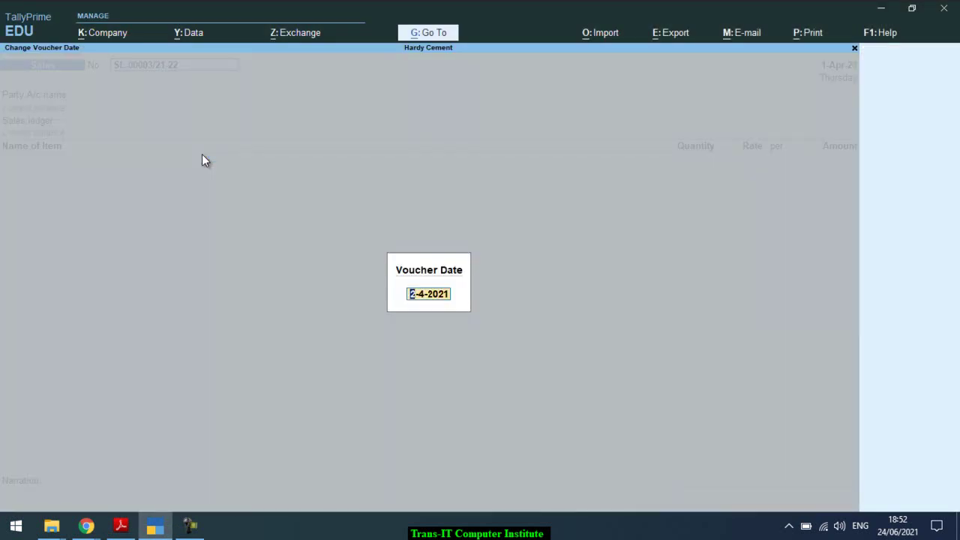
key(Return)
key(Return)
key(alt+Tab)
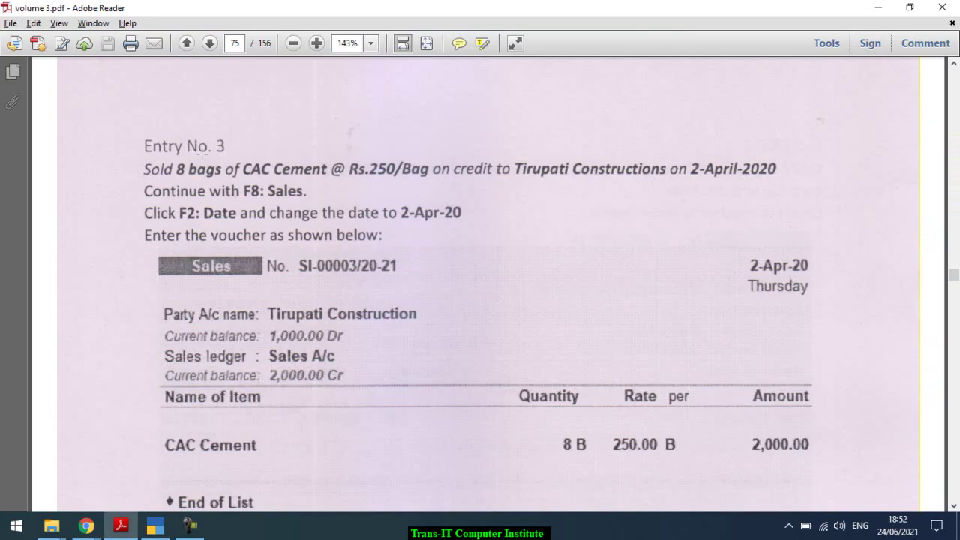
key(alt+Tab)
key(Down)
key(Down)
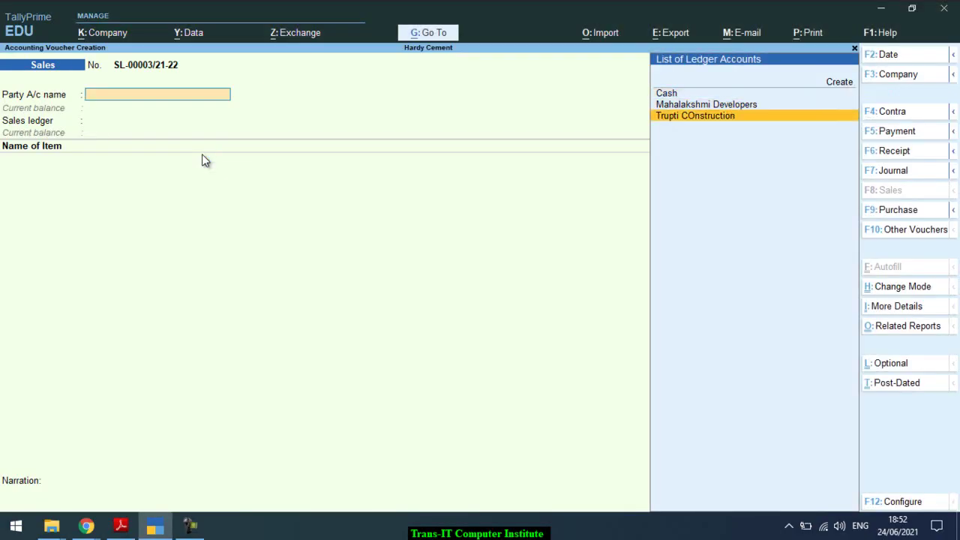
Switch to Adobe Reader and check the earlier entries and the Entry No. 3 voucher details in the workbook
key(alt+Tab)
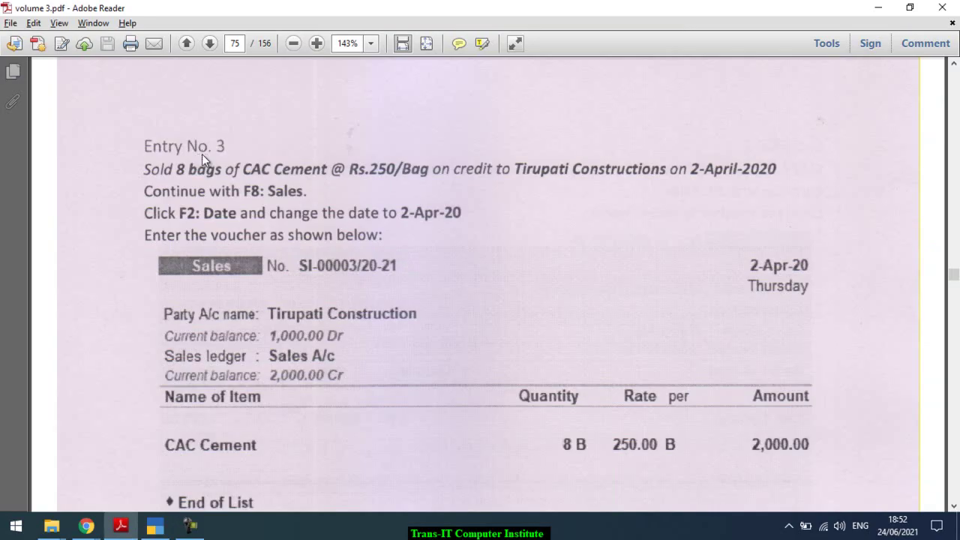
key(alt+Tab)
key(alt+Tab)
scroll(202, 154, up, 1)
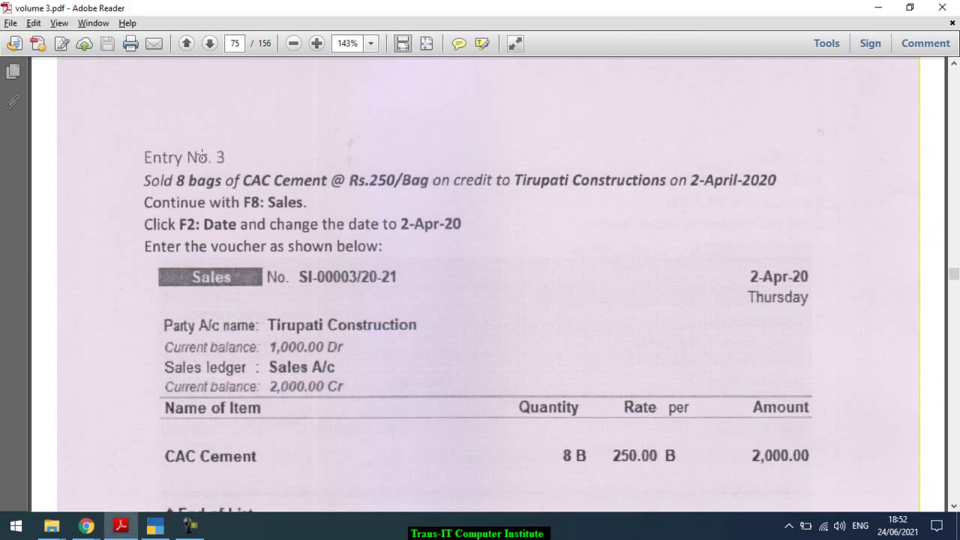
scroll(202, 154, up, 15)
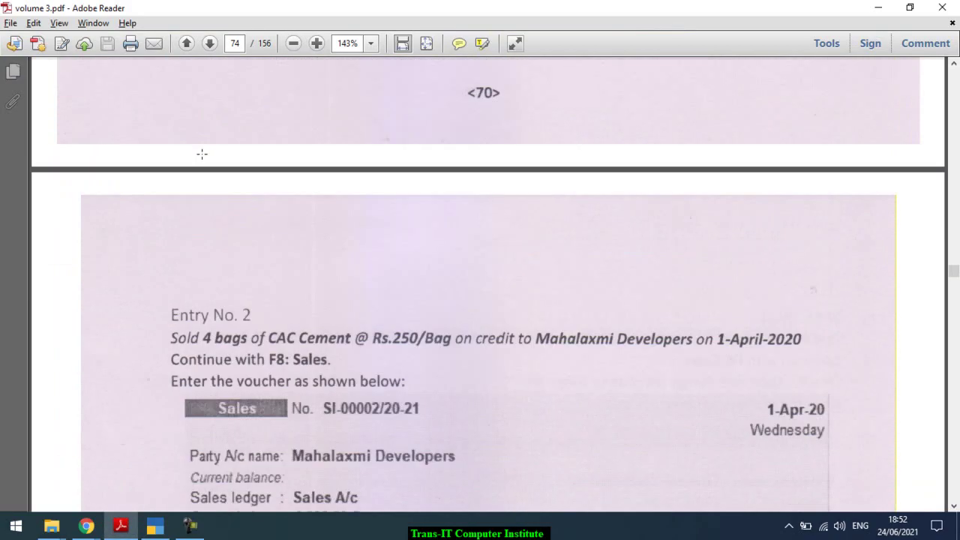
scroll(202, 153, up, 10)
scroll(202, 153, up, 8)
scroll(201, 154, down, 15)
scroll(202, 154, down, 15)
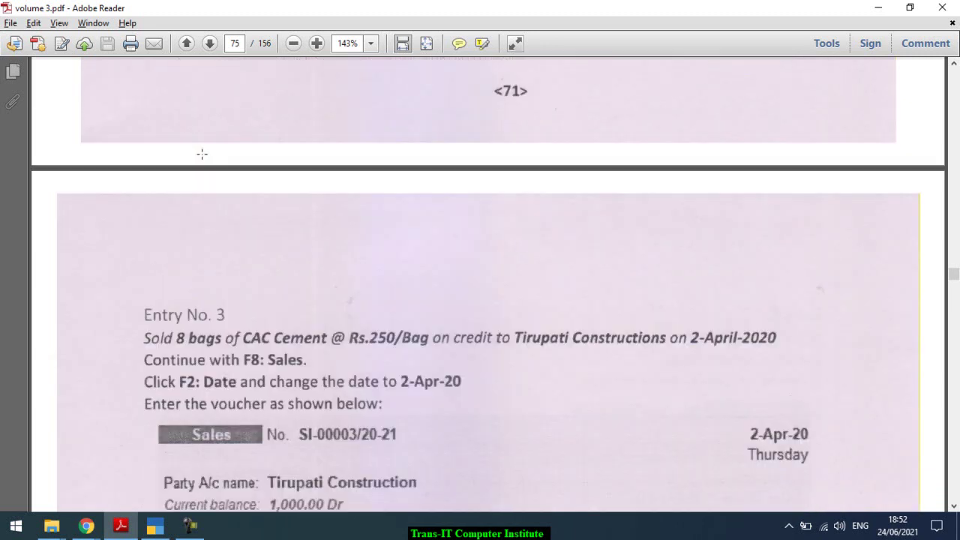
scroll(202, 154, down, 3)
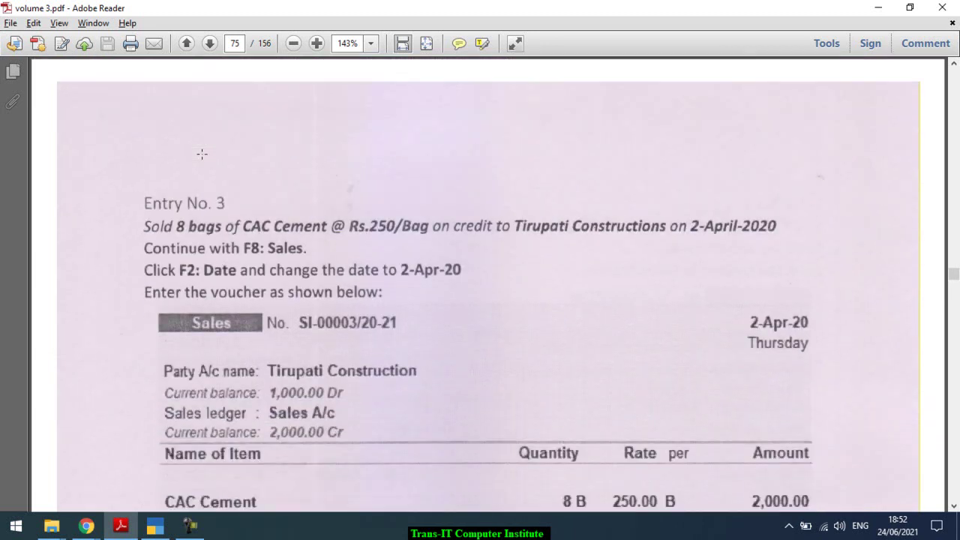
scroll(202, 154, down, 4)
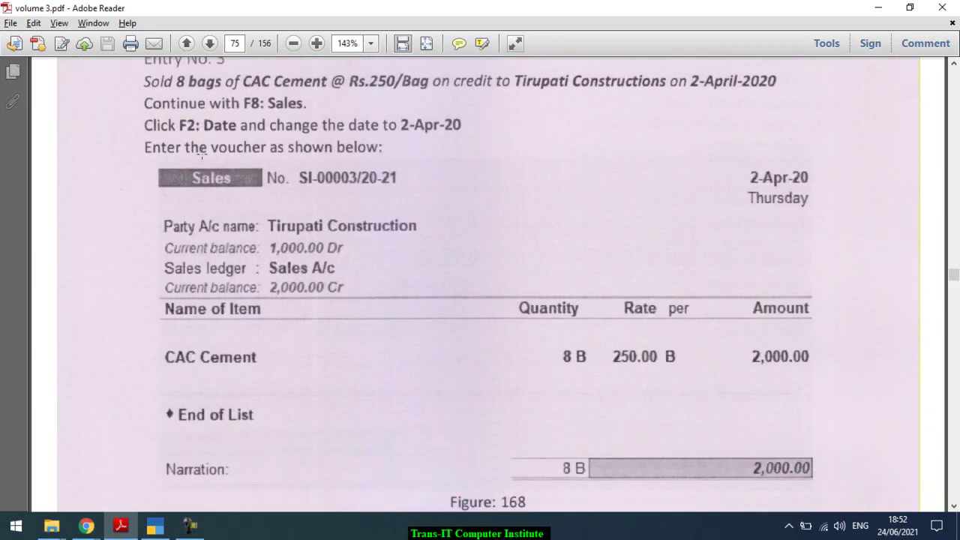
Back in TallyPrime, accept Trupti COnstruction as the party account and SAles A/c as the sales ledger
key(alt+Tab)
key(Return)
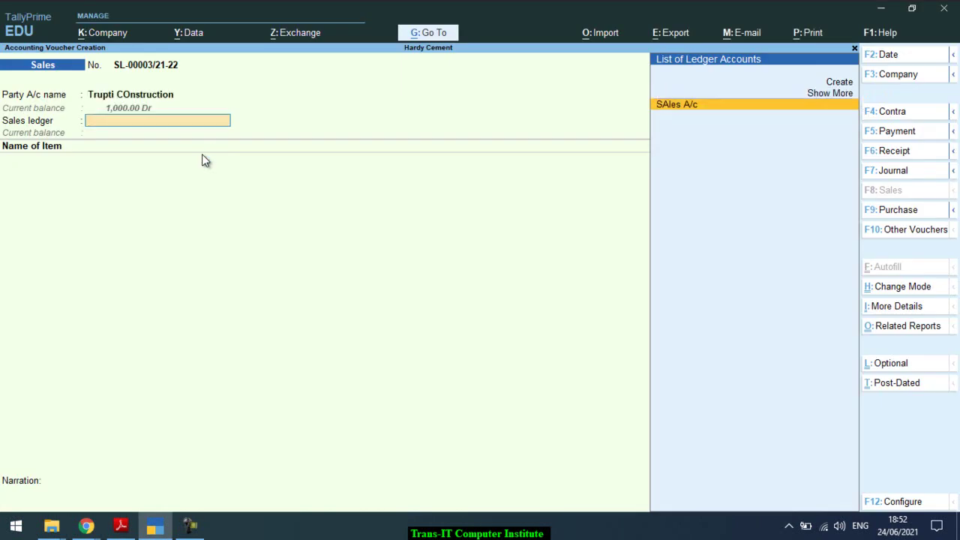
key(Return)
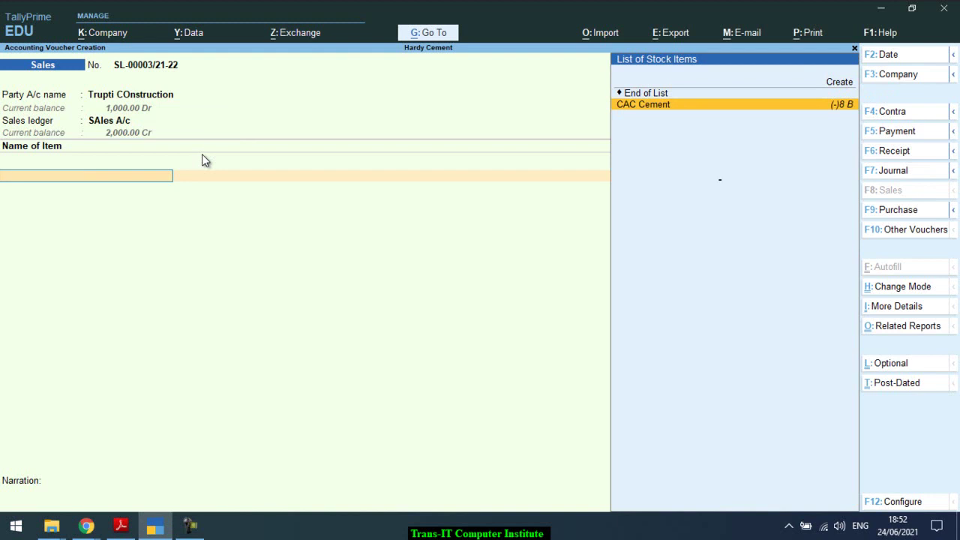
Add the stock item CAC Cement to the voucher with a quantity of 8 B at a rate of 250.00 per B
key(Return)
text(8 B)
key(Return)
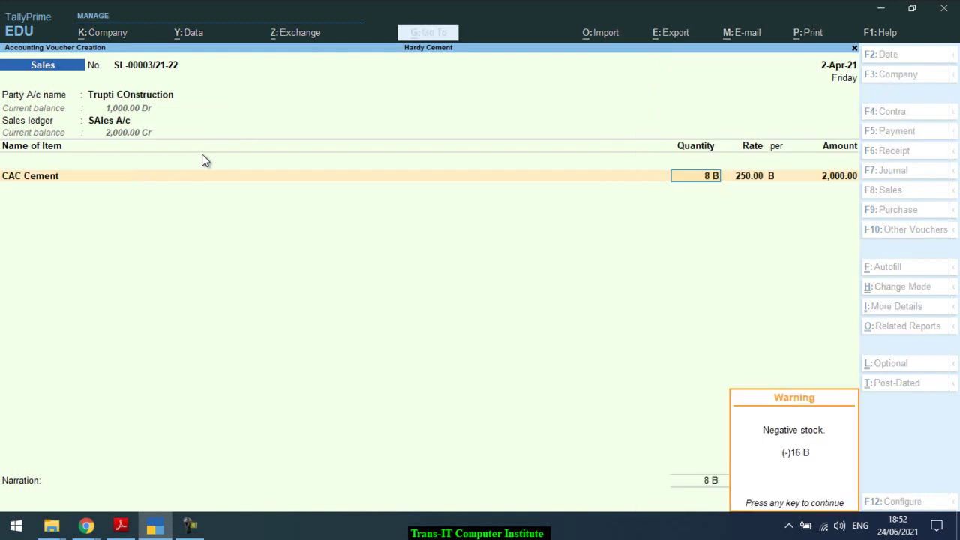
key(alt+Tab)
key(alt+Tab)
key(Return)
key(Return)
key(Return)
key(Return)
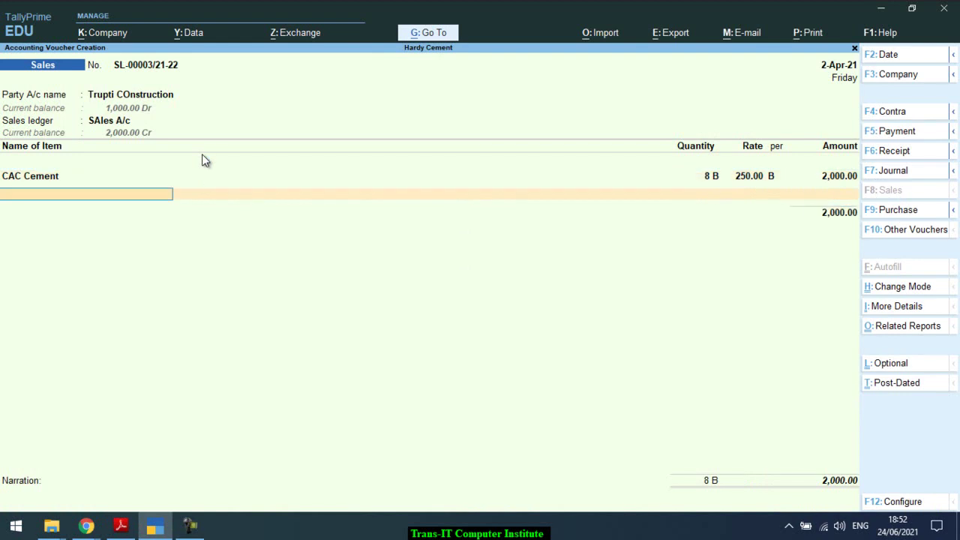
End the voucher's item list and choose New Ref as the reference type in the bill-wise details
key(Return)
key(Return)
key(Return)
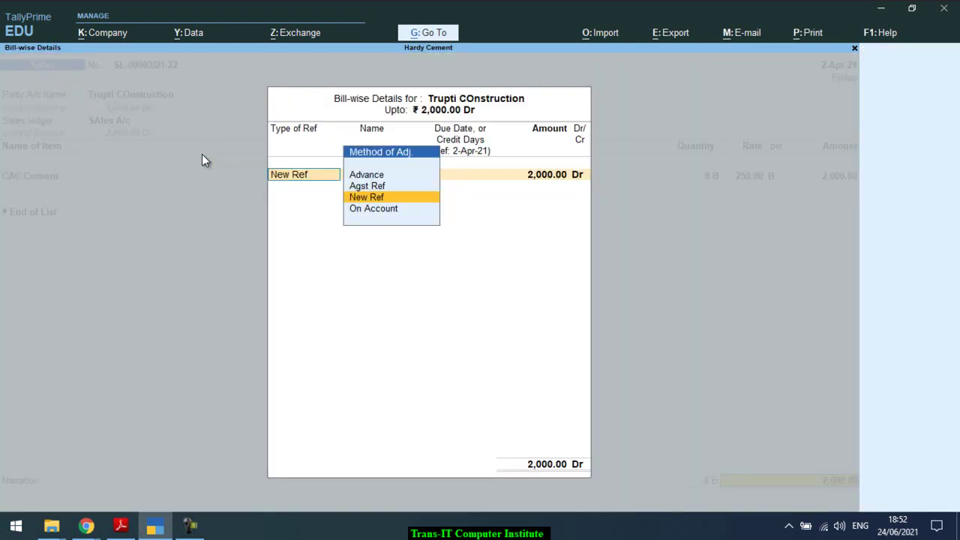
key(Return)
Check the workbook's bill-wise details for Entry No. 3, then accept the 2,000.00 Dr bill reference in TallyPrime and save the voucher
key(alt+Tab)
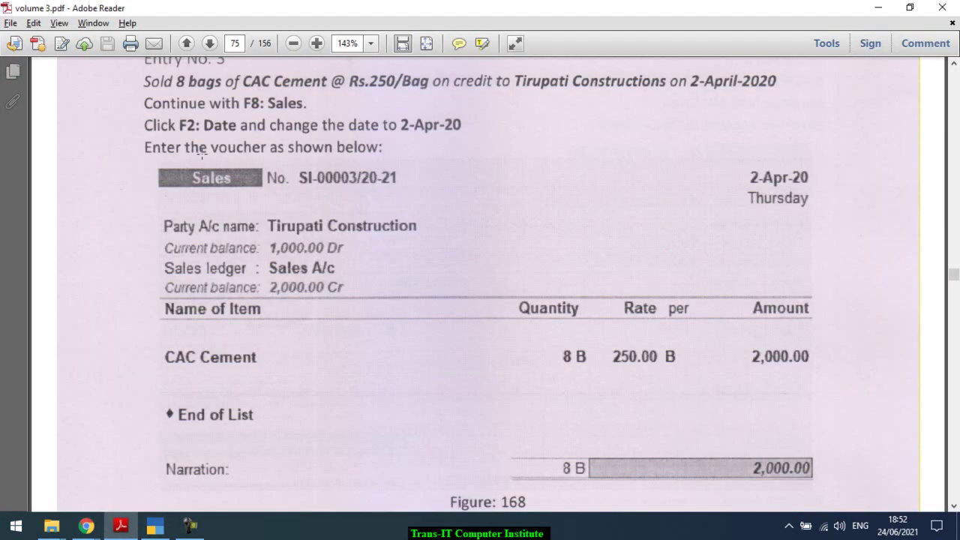
scroll(202, 154, down, 10)
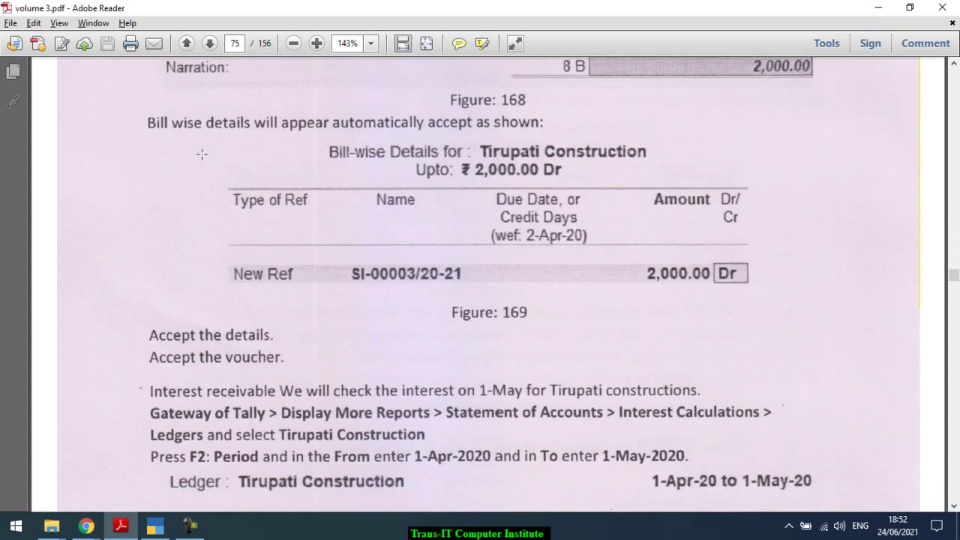
scroll(201, 154, down, 2)
key(alt+Tab)
key(Return)
key(Return)
key(Return)
key(Return)
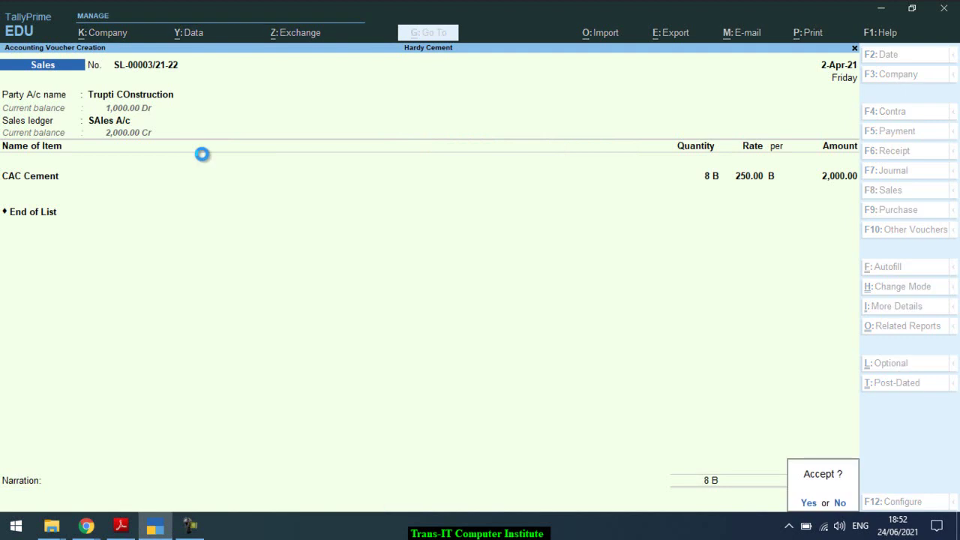
key(Return)
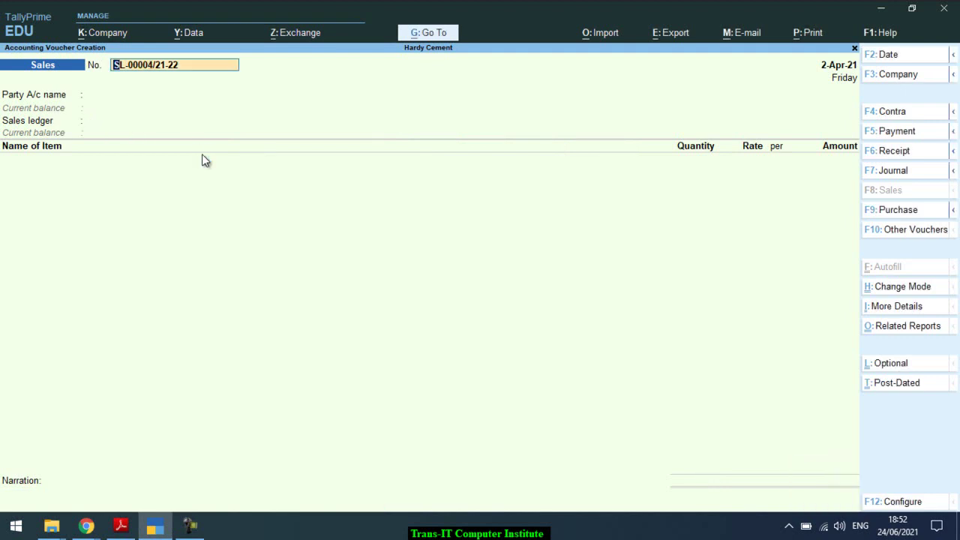
Switch to Adobe Reader and read the workbook's instructions for checking interest receivable from Tirupati Construction
key(alt)
key(alt+Tab)
scroll(202, 154, down, 3)
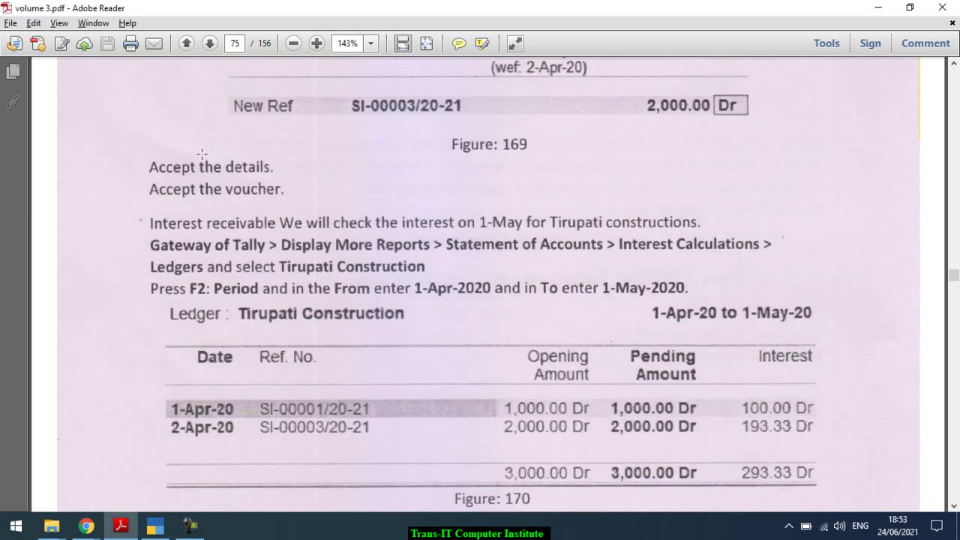
Switch to TallyPrime, leave the blank sales voucher and open Display More Reports from the Gateway of Tally
scroll(201, 153, down, 1)
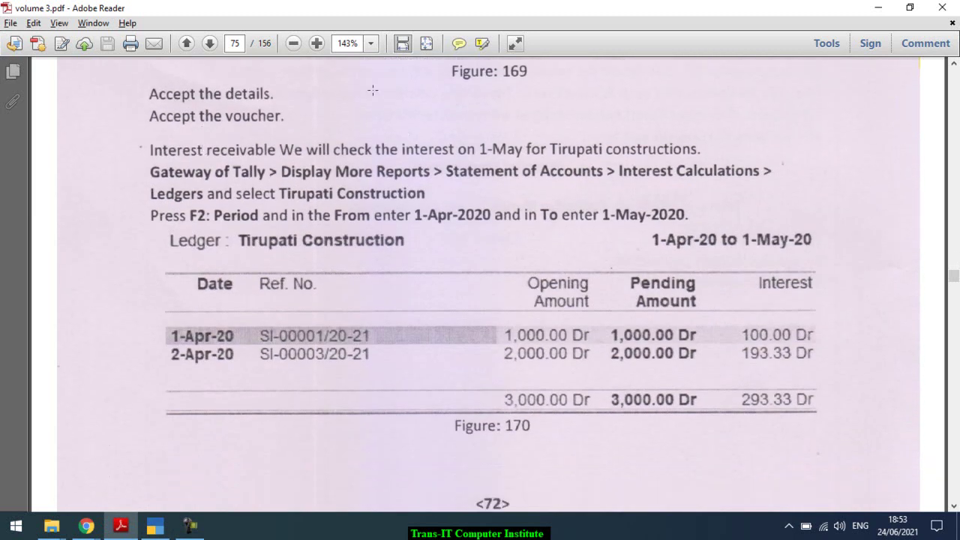
key(alt+Tab)
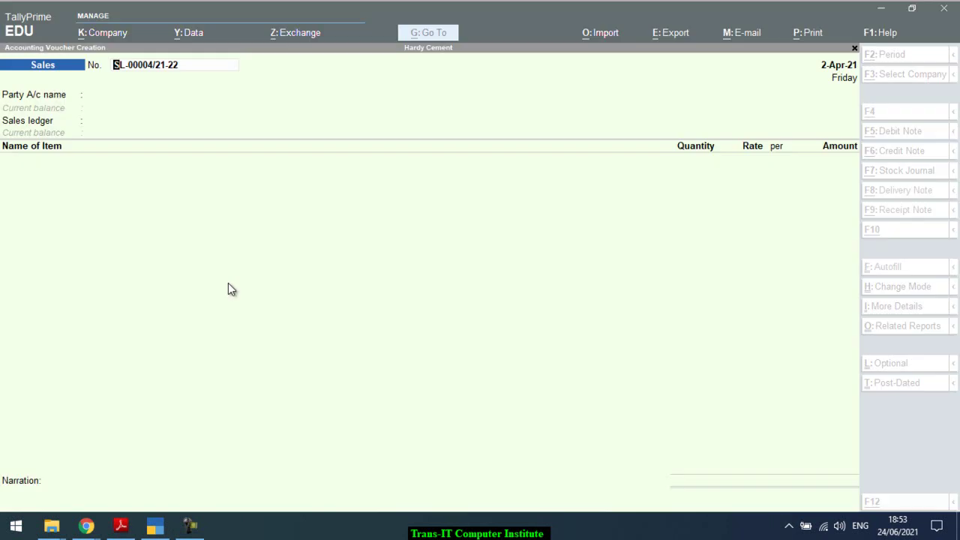
key(BackSpace)
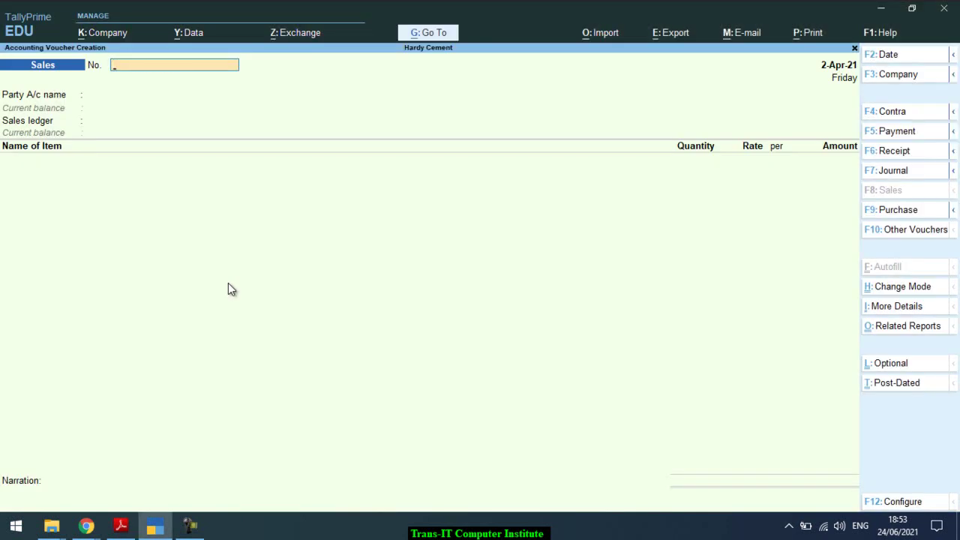
key(Escape)
key(Down)
key(Down)
key(Down)
key(Down)
key(Down)
key(Down)
key(Down)
key(Down)
key(Up)
key(Return)
Open the Interest Receivable report from Interest Calculations within the Statements of Accounts
key(Down)
key(Down)
key(Down)
key(Down)
key(Down)
key(Return)
key(Down)
key(Down)
key(Up)
key(Return)
key(Down)
key(Up)
key(Return)
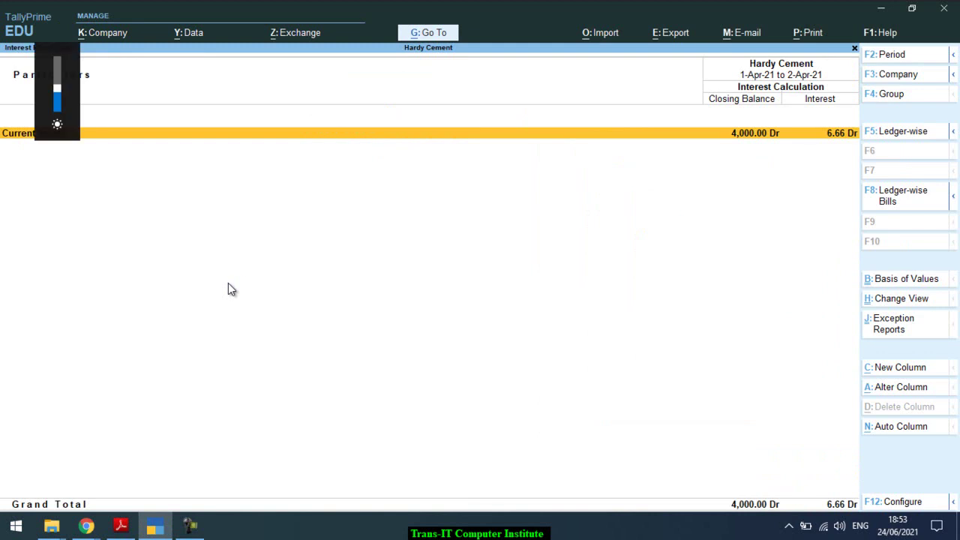
key(Escape)
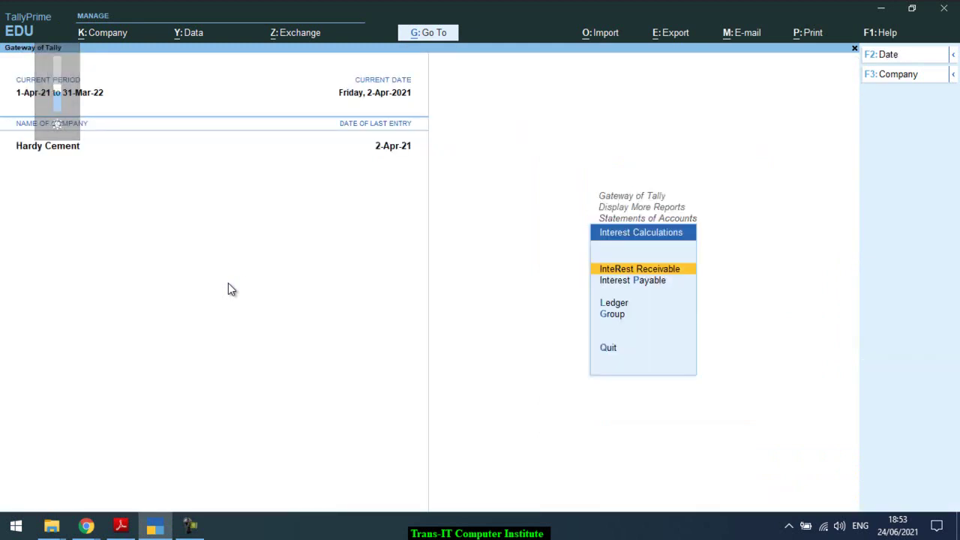
key(Return)
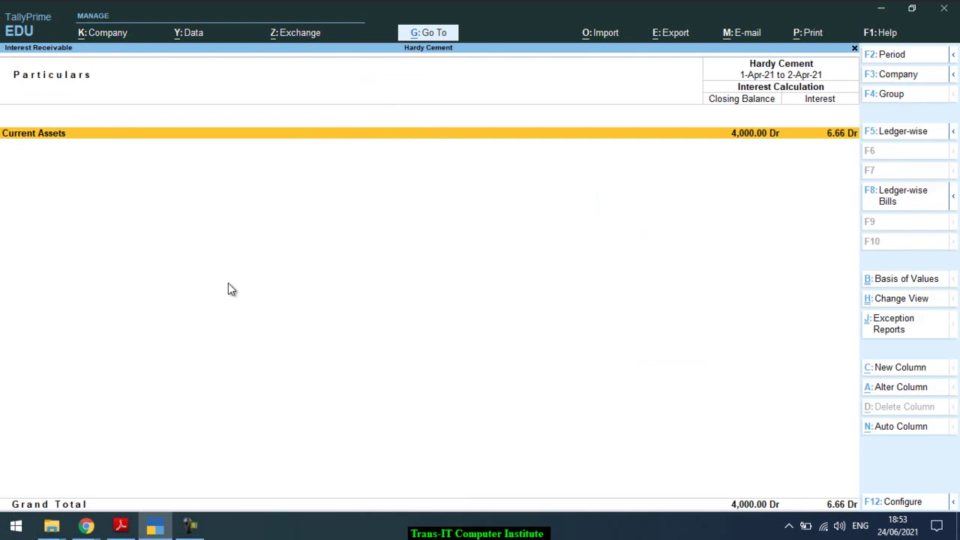
Check the workbook's period and set the Interest Receivable report to end on 1-May-21, keeping the 1-Apr-21 start
key(F2)
key(Return)
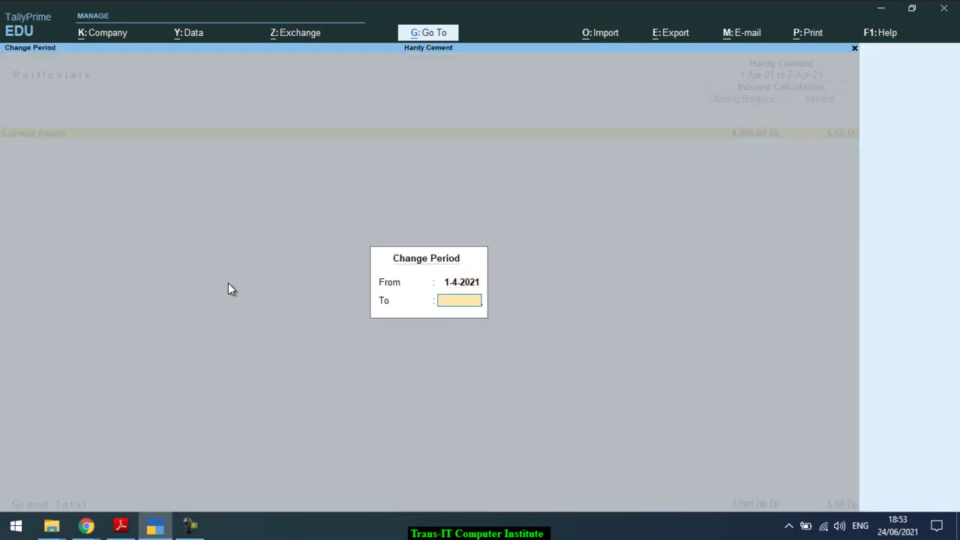
key(alt+Tab)
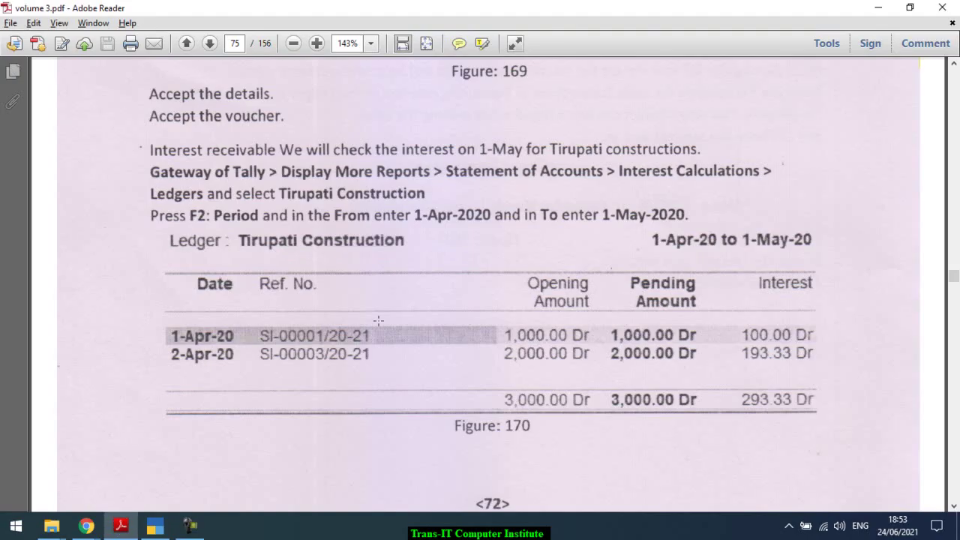
key(alt+Tab)
text(1/5)
key(Return)
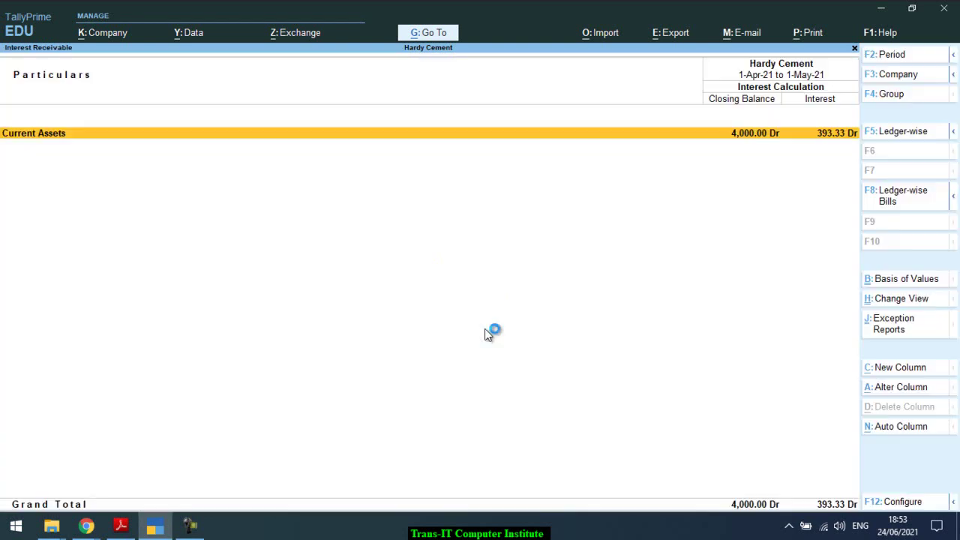
Expand Current Assets in the Interest Receivable report and drill down into the Sundry Debtors group
key(alt+F5)
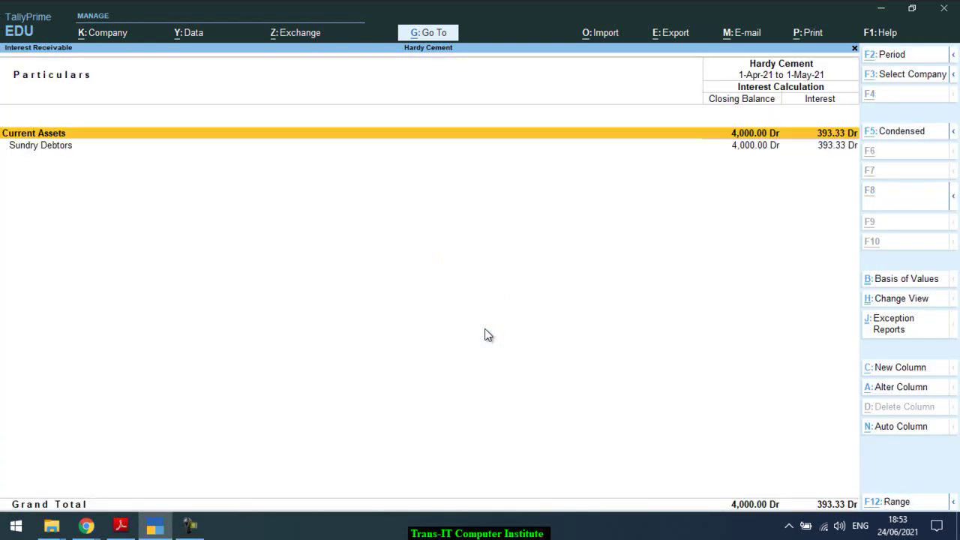
key(Down)
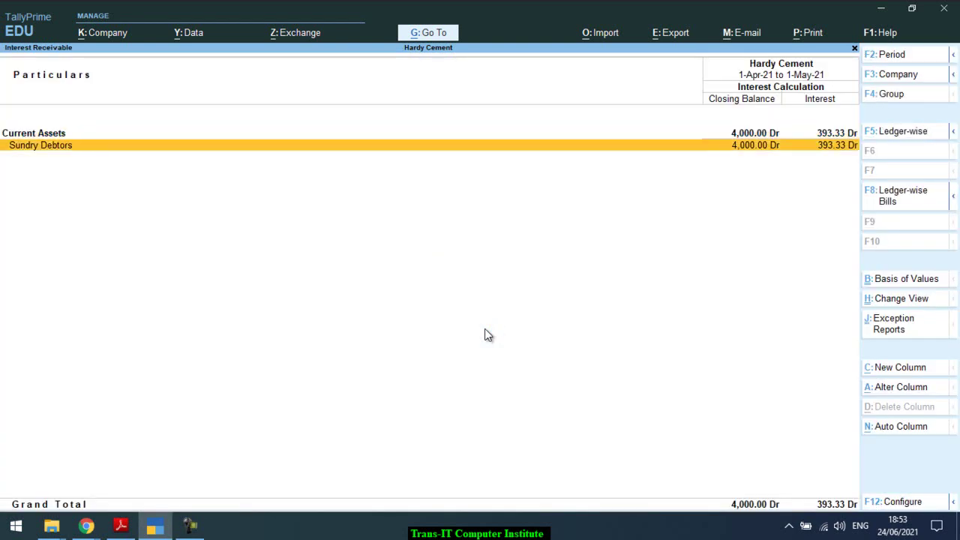
key(Return)
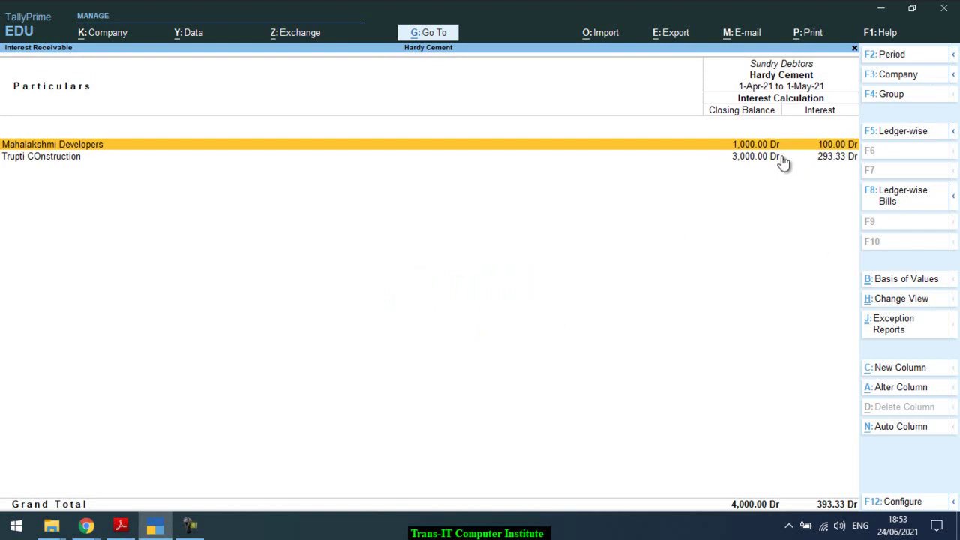
Check Trupti COnstruction's interest against the workbook's figure, then open its ledger interest calculation in TallyPrime
double_click(833, 159)
key(alt+Tab)
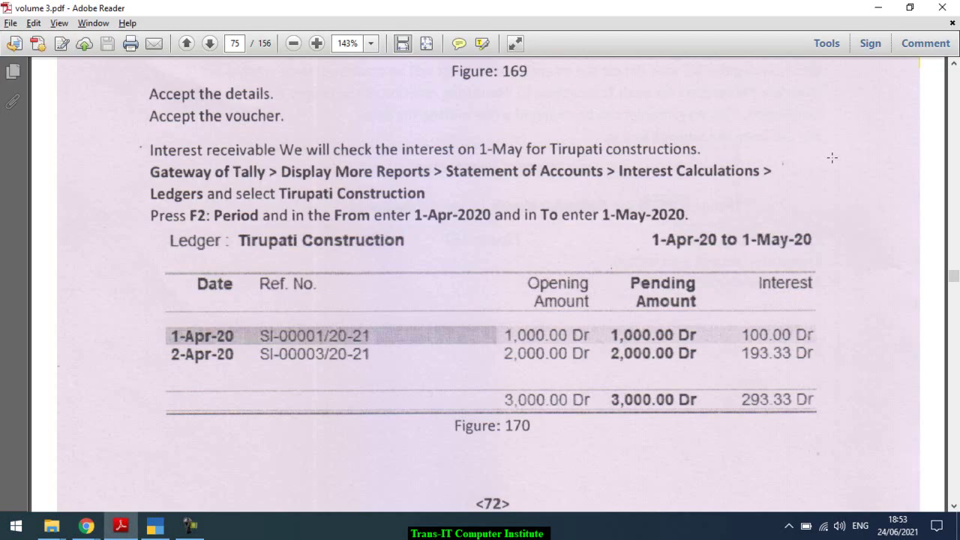
scroll(831, 157, down, 3)
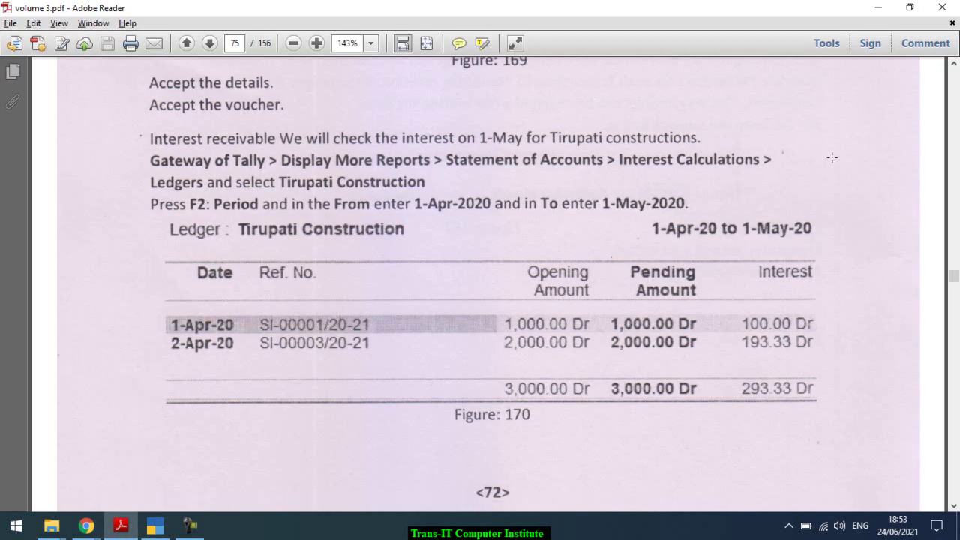
key(alt+Tab)
click(834, 159)
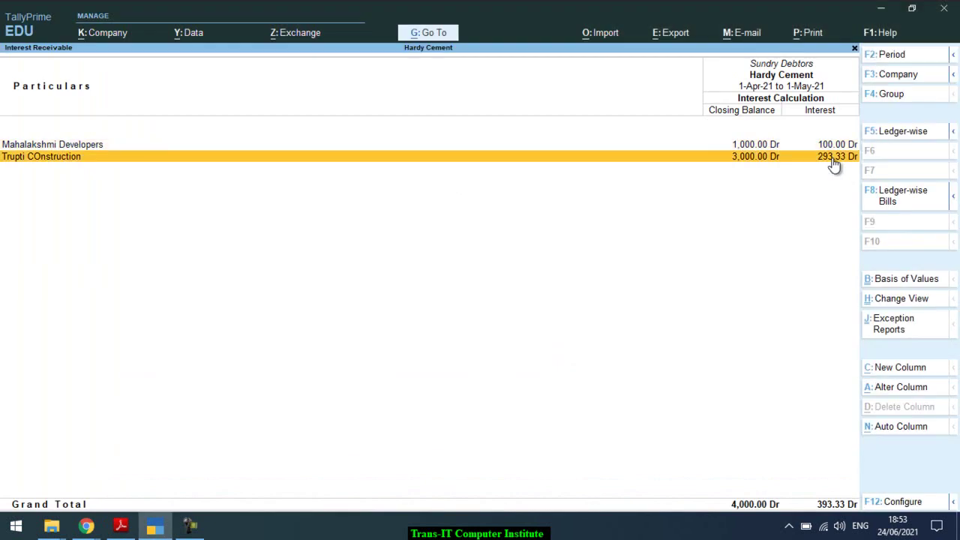
click(834, 159)
Compare the pending amounts and interest of Trupti COnstruction's two bills with the workbook's Figure 170
key(Down)
key(Up)
key(Right)
key(Down)
key(Right)
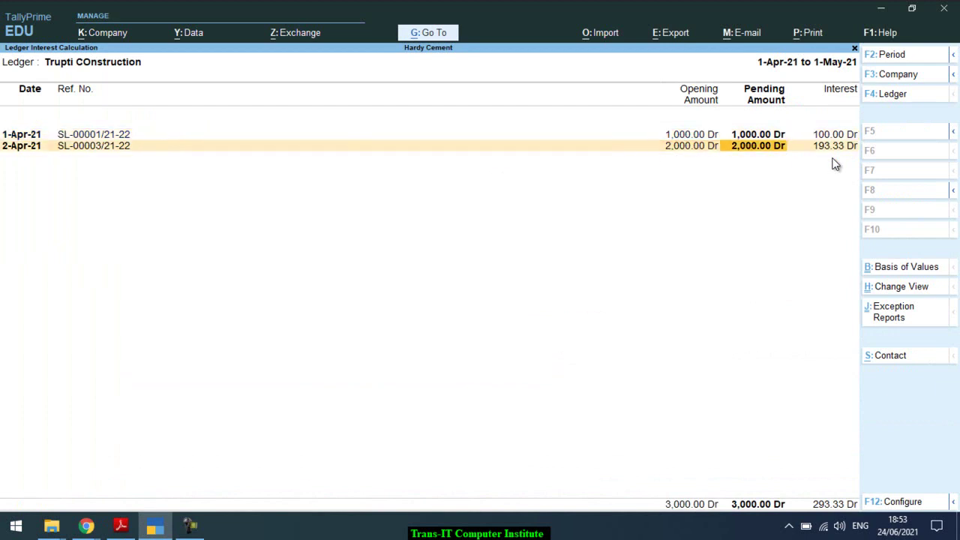
key(Right)
key(alt+Tab)
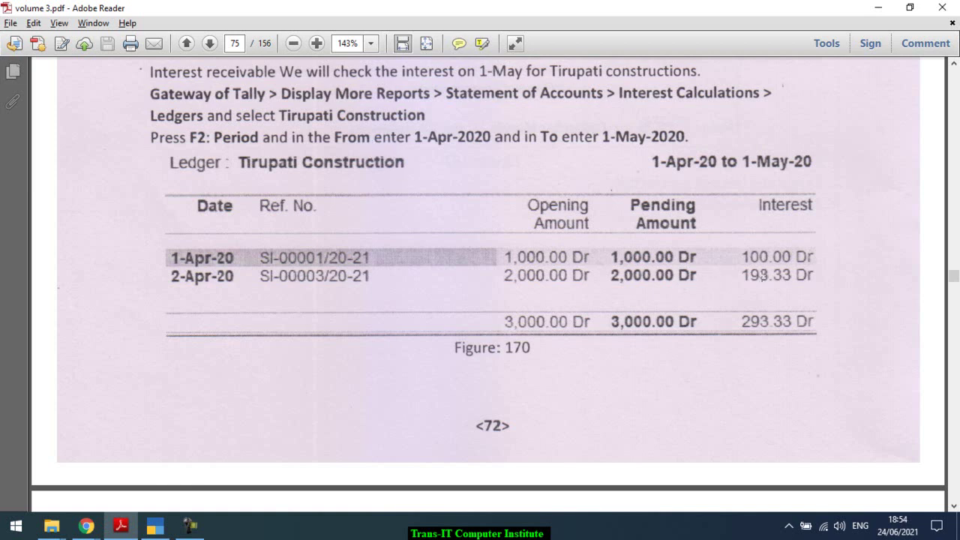
key(alt+Tab)
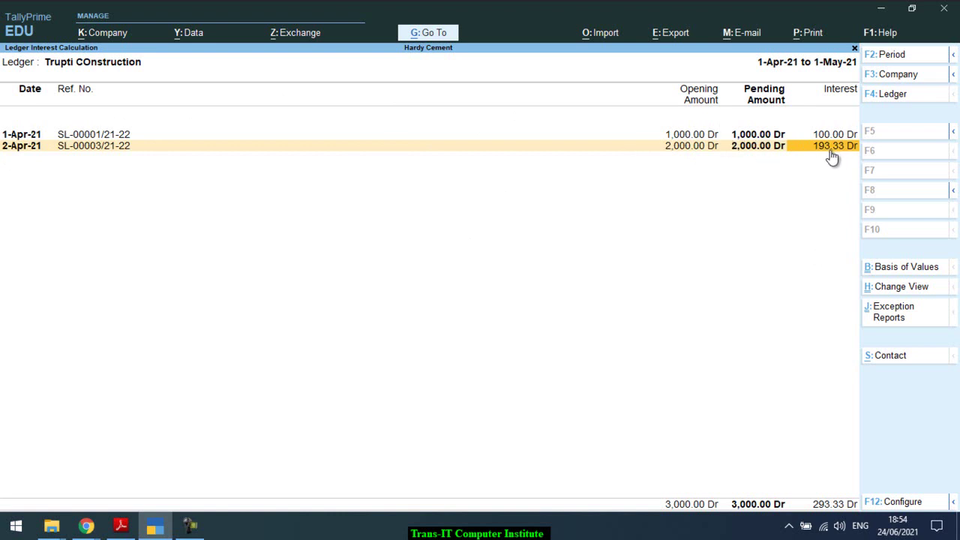
Switch to Adobe Reader and read the workbook's Entry No. 4 instructions on the Debit Note voucher type and class
key(alt+Tab)
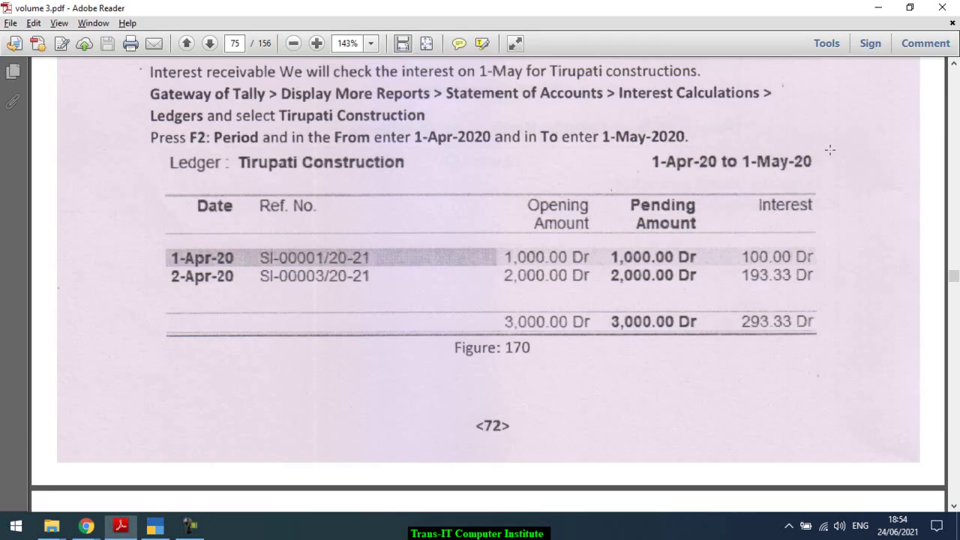
scroll(830, 150, down, 10)
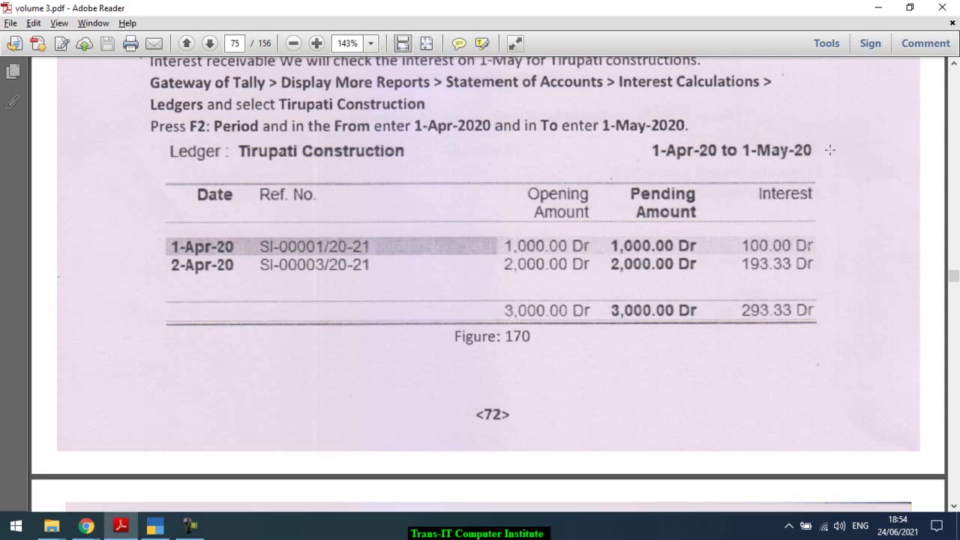
scroll(830, 150, down, 3)
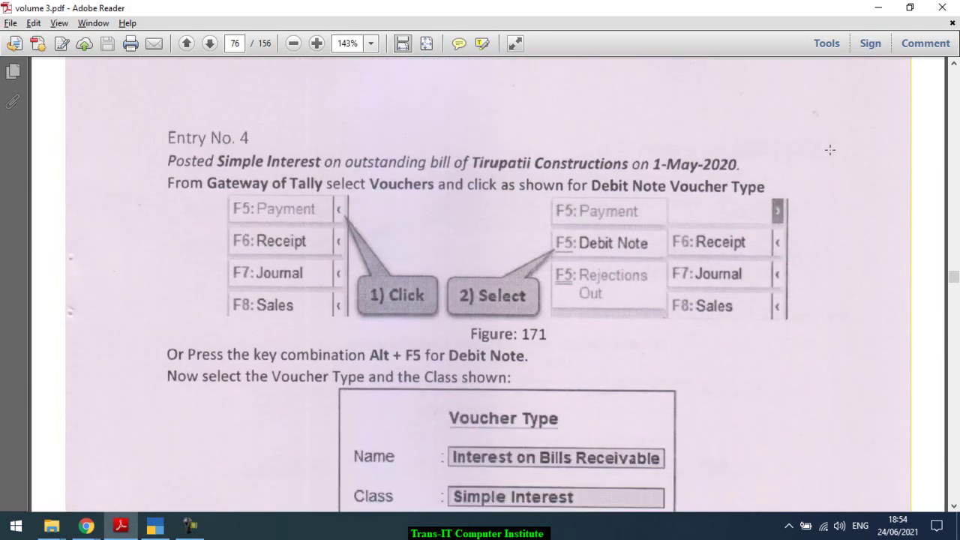
scroll(830, 150, up, 1)
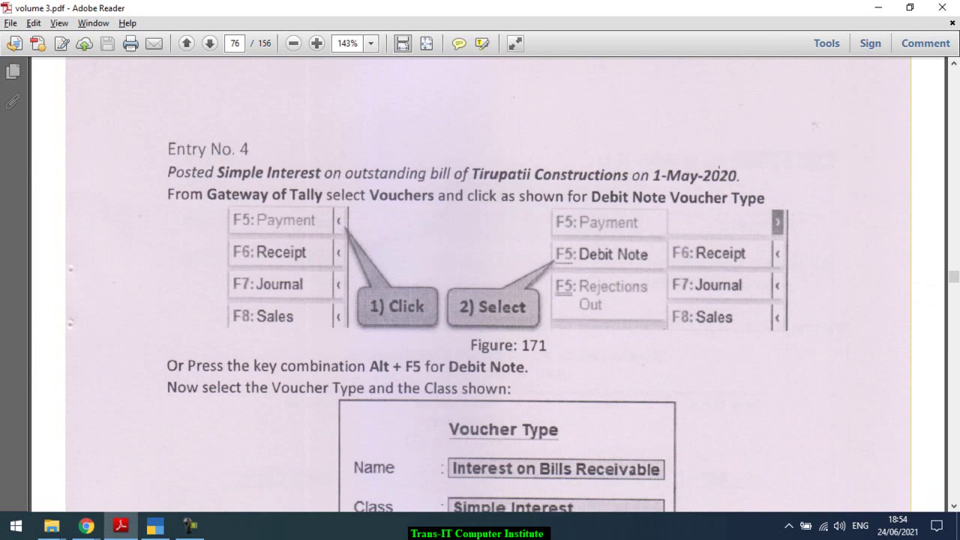
scroll(392, 194, down, 1)
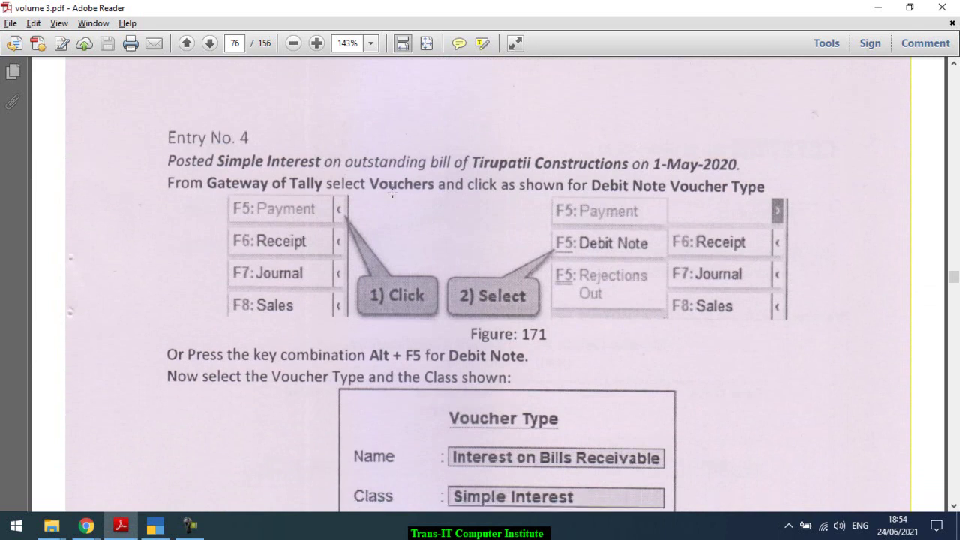
key(alt+Tab)
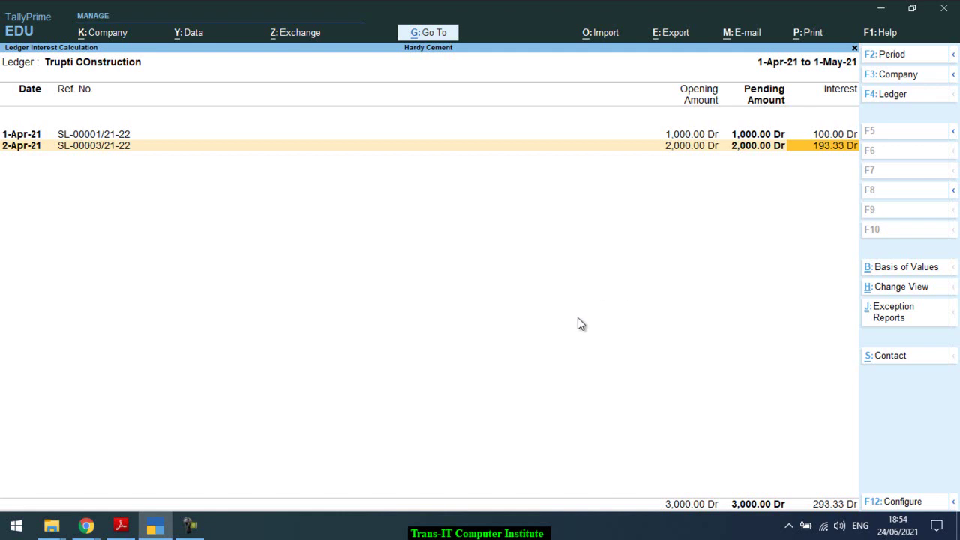
key(alt+Tab)
scroll(577, 317, down, 2)
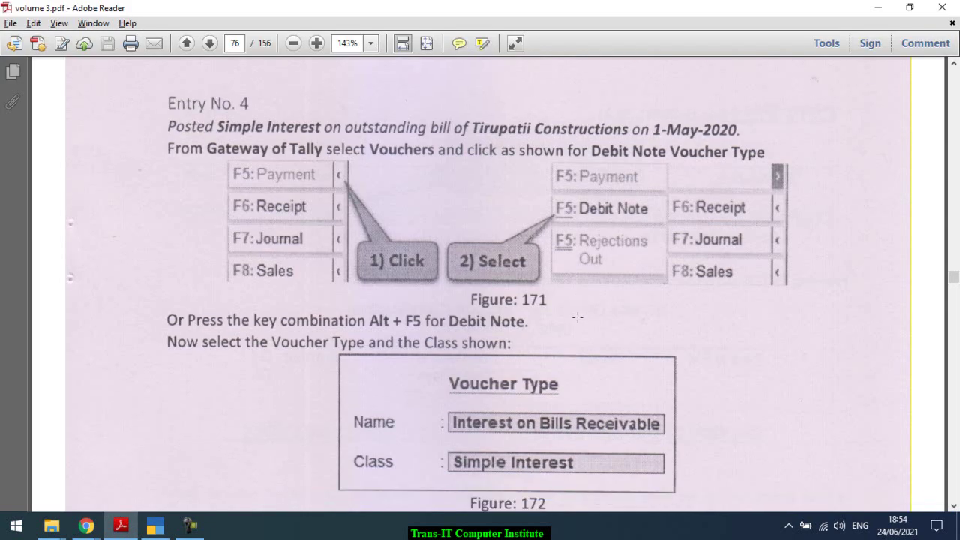
scroll(578, 317, down, 1)
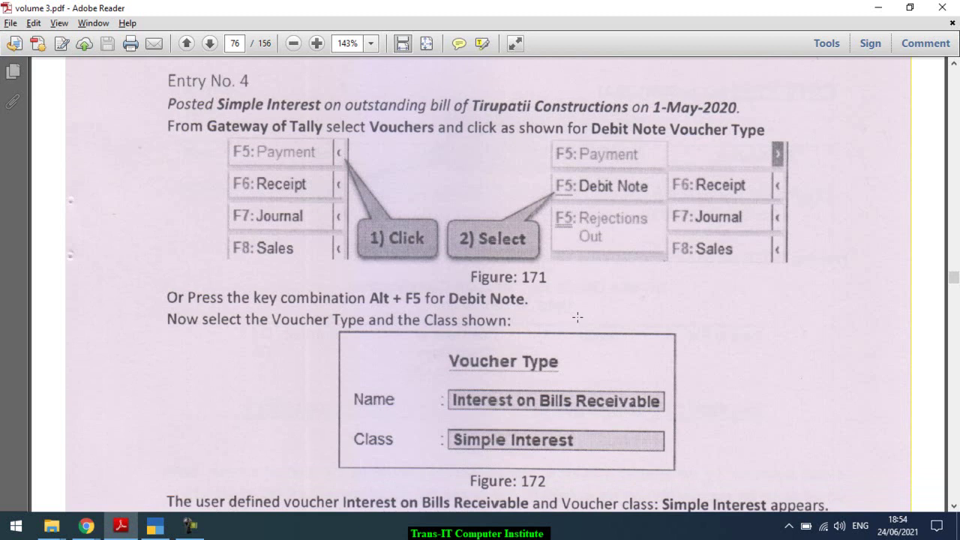
Review the workbook's remaining Entry No. 4 figures and the start of Entry No. 5, then return to Entry No. 4
scroll(578, 318, down, 10)
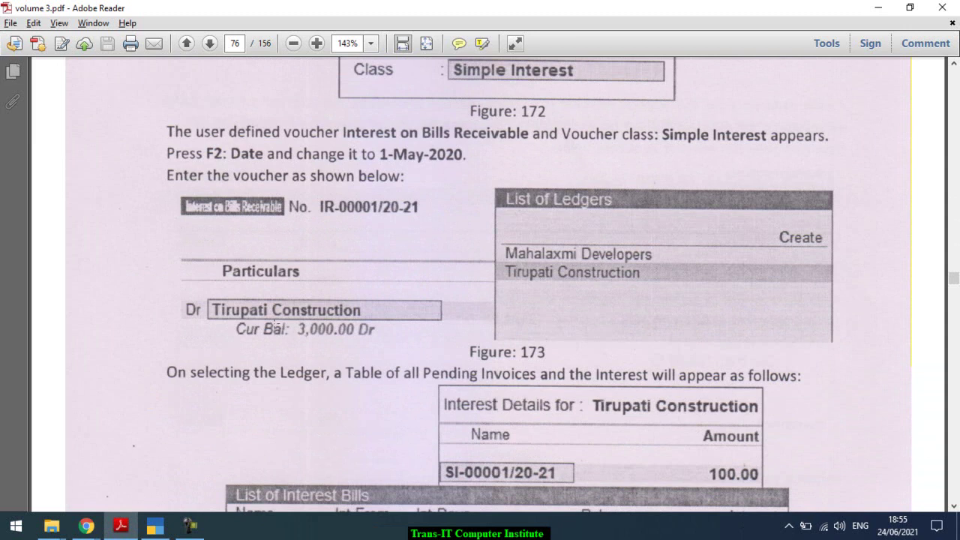
scroll(324, 324, down, 3)
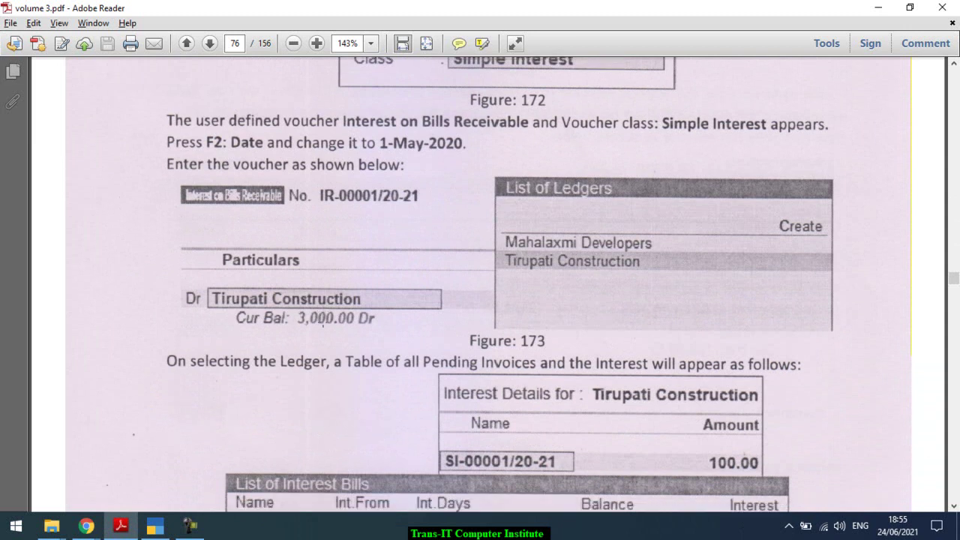
scroll(322, 322, down, 6)
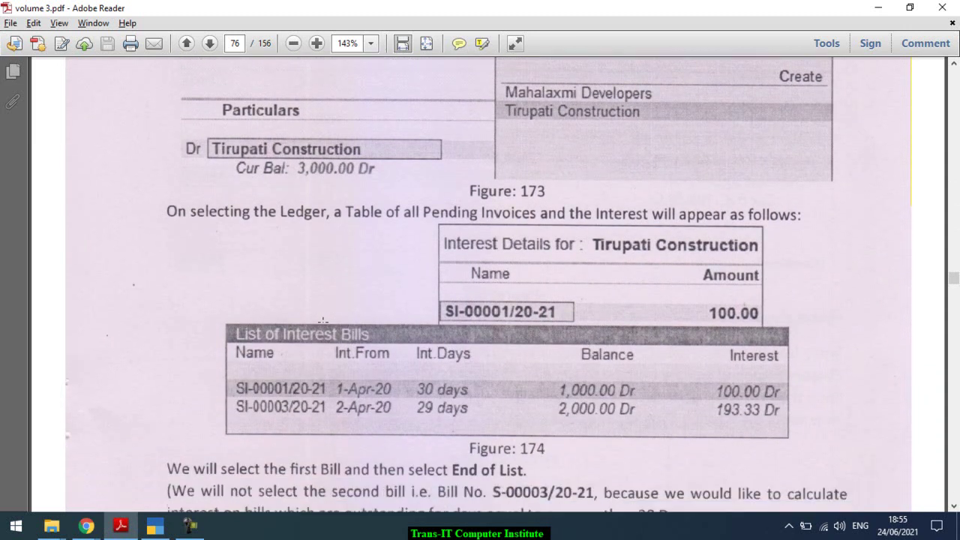
scroll(323, 321, down, 1)
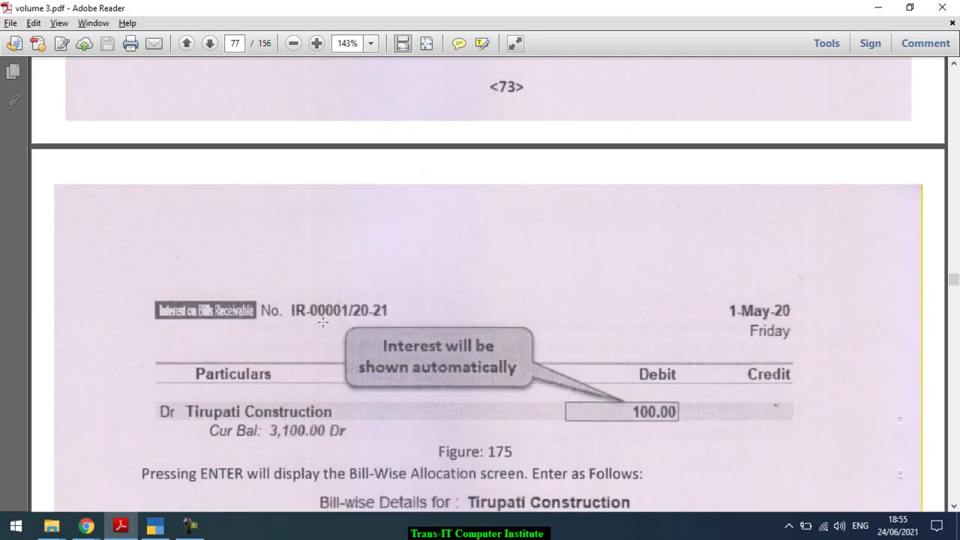
scroll(323, 321, down, 5)
scroll(322, 321, down, 8)
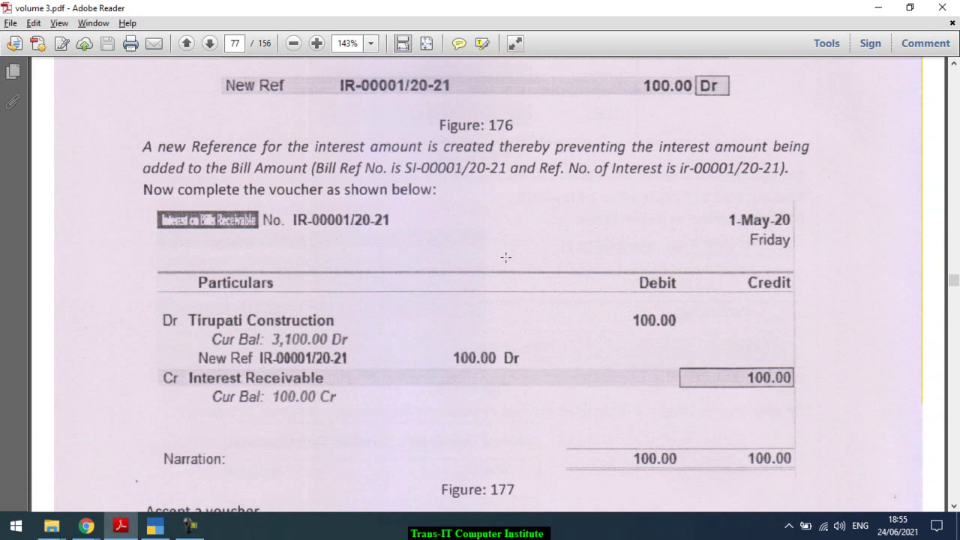
scroll(505, 258, down, 5)
scroll(506, 258, down, 3)
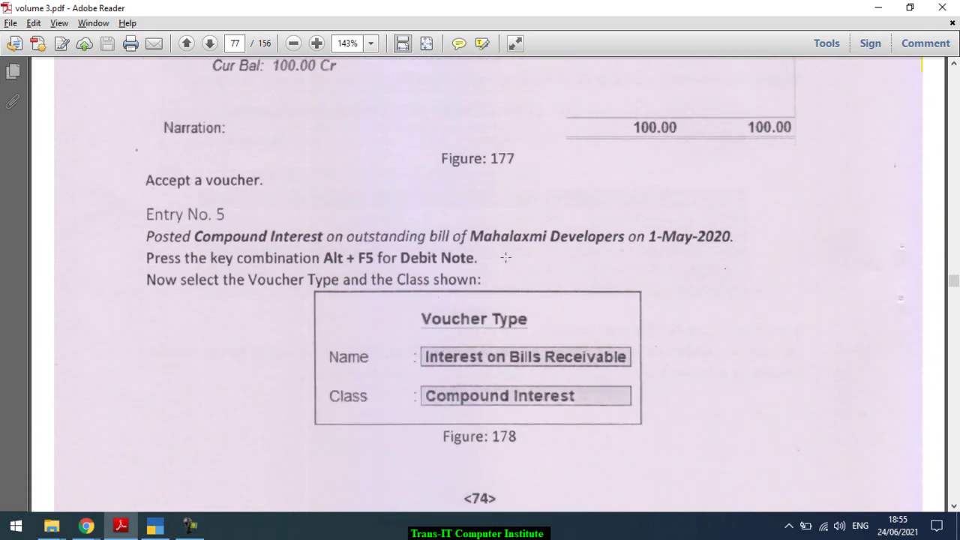
scroll(506, 257, up, 20)
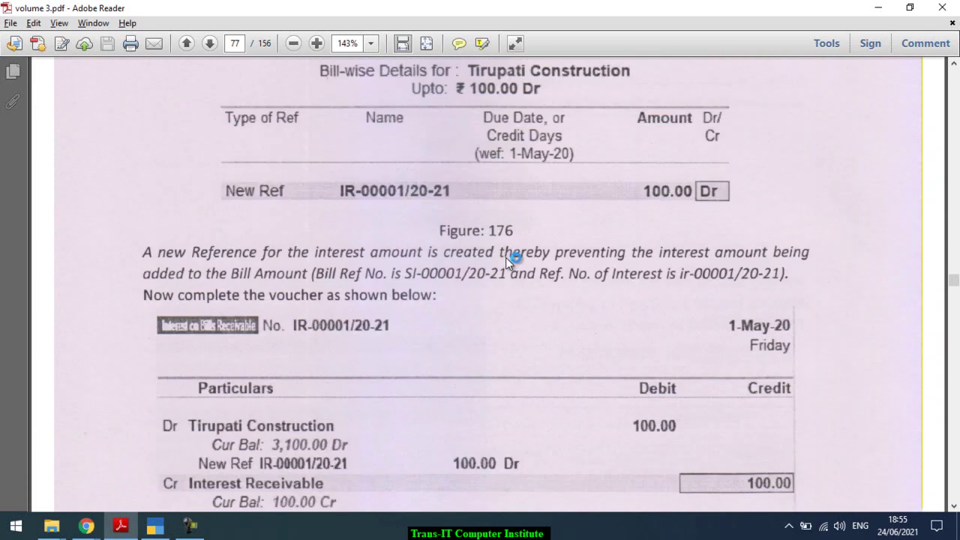
scroll(506, 257, up, 18)
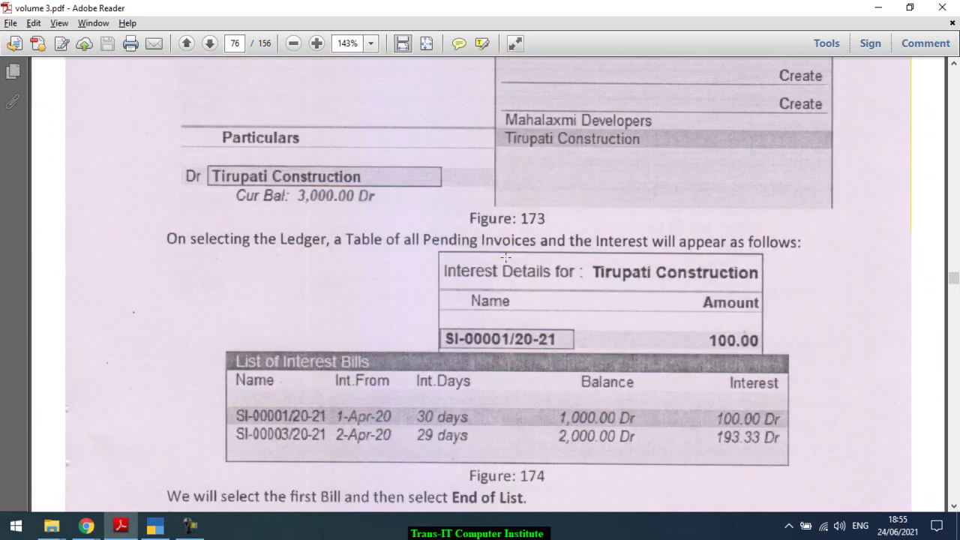
scroll(506, 258, up, 14)
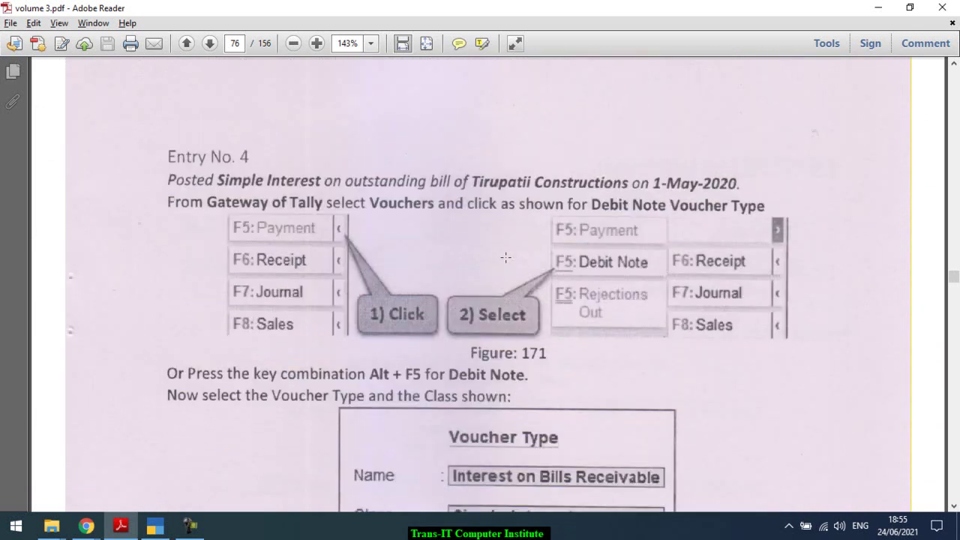
Switch to TallyPrime, close the interest reports and open voucher entry, checking the workbook's Debit Note instruction
key(alt+Tab)
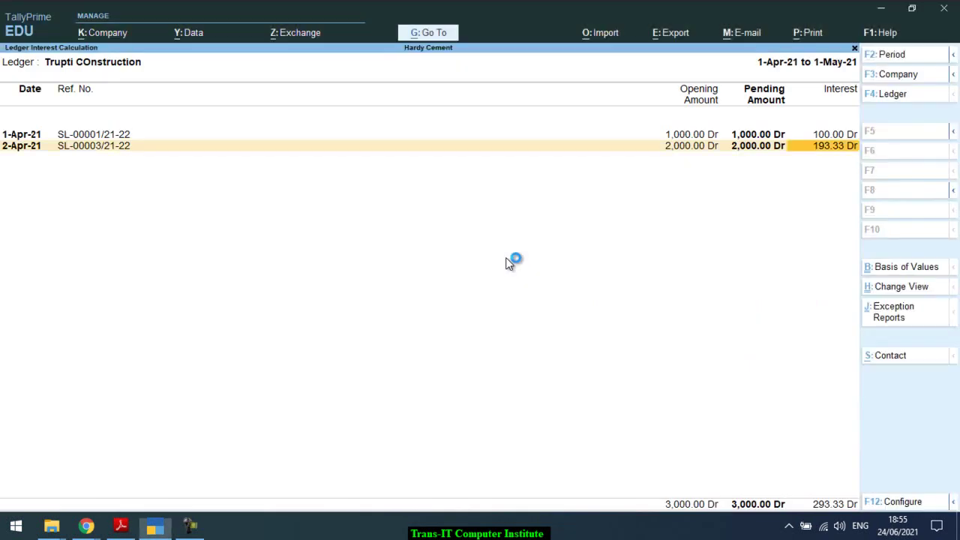
key(Escape)
key(Escape)
key(Escape)
key(Escape)
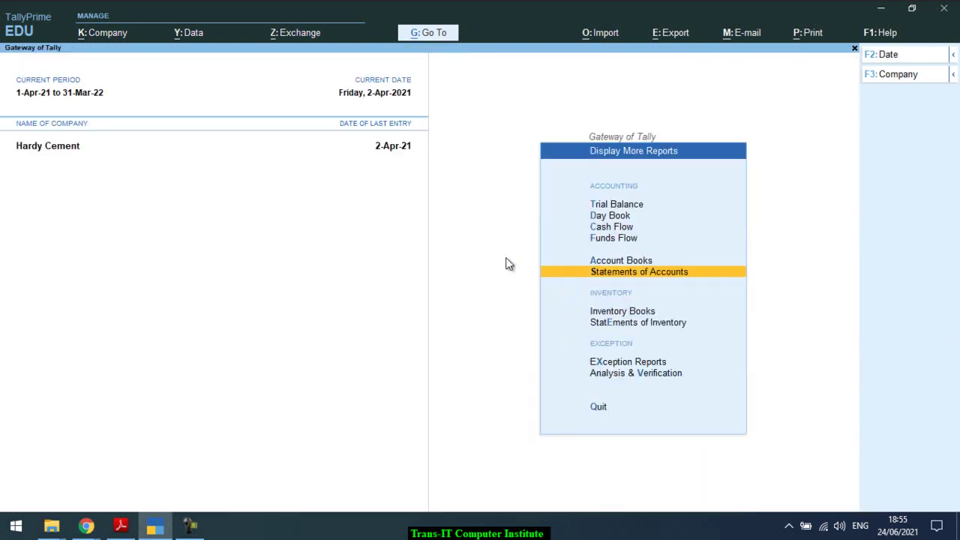
key(Escape)
key(v)
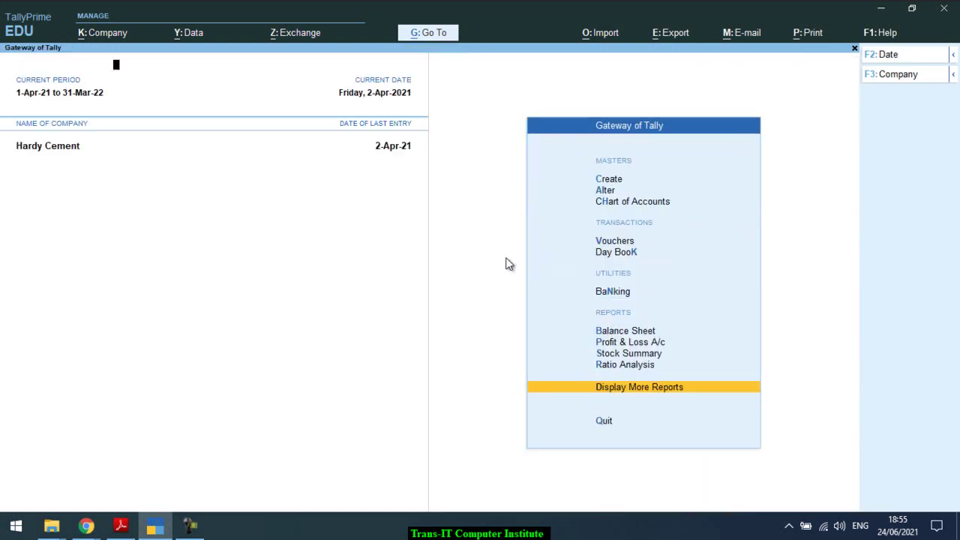
key(alt+Tab)
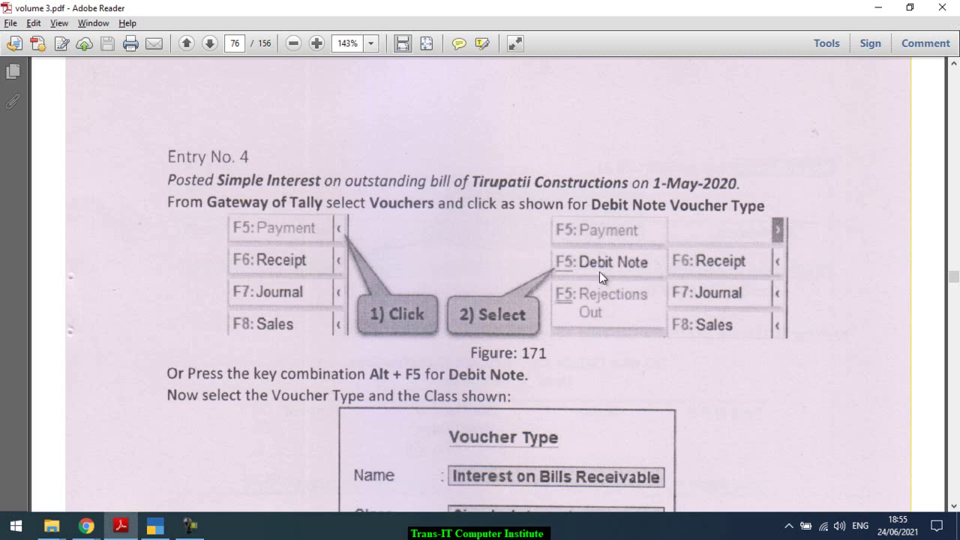
key(alt+Tab)
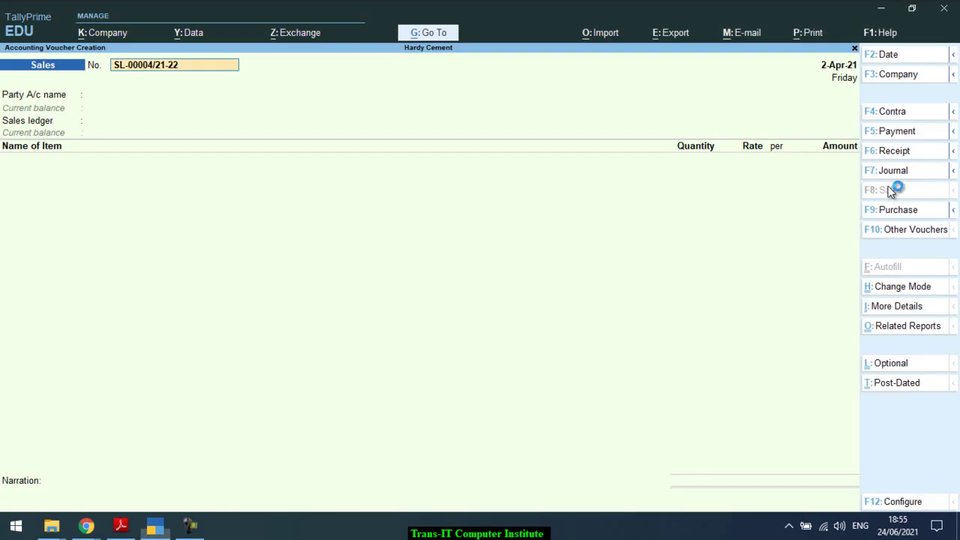
click(955, 135)
click(789, 156)
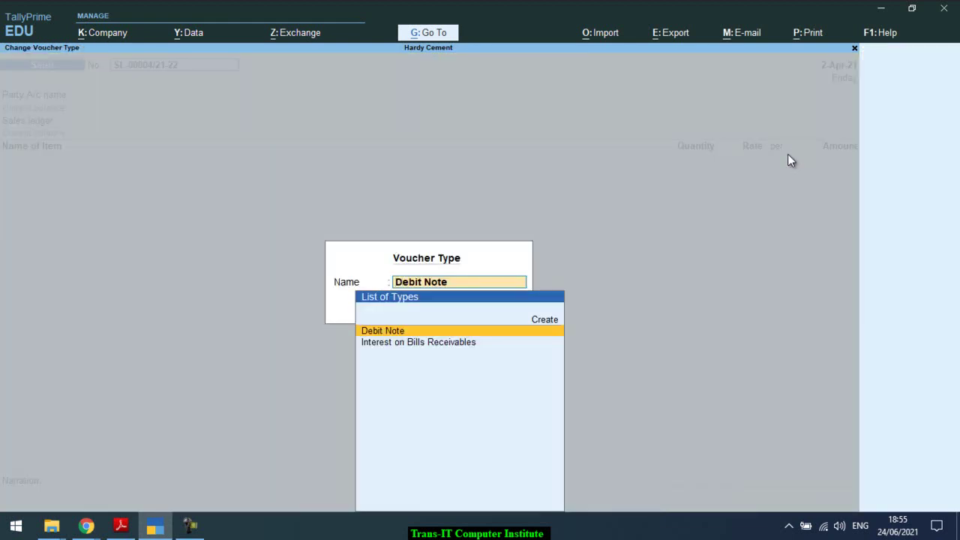
key(Down)
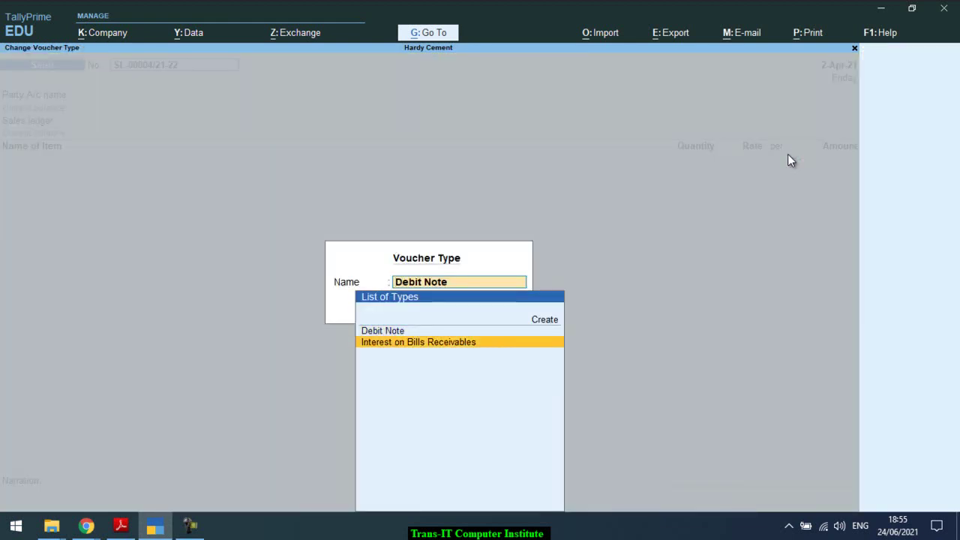
key(BackSpace)
key(Escape)
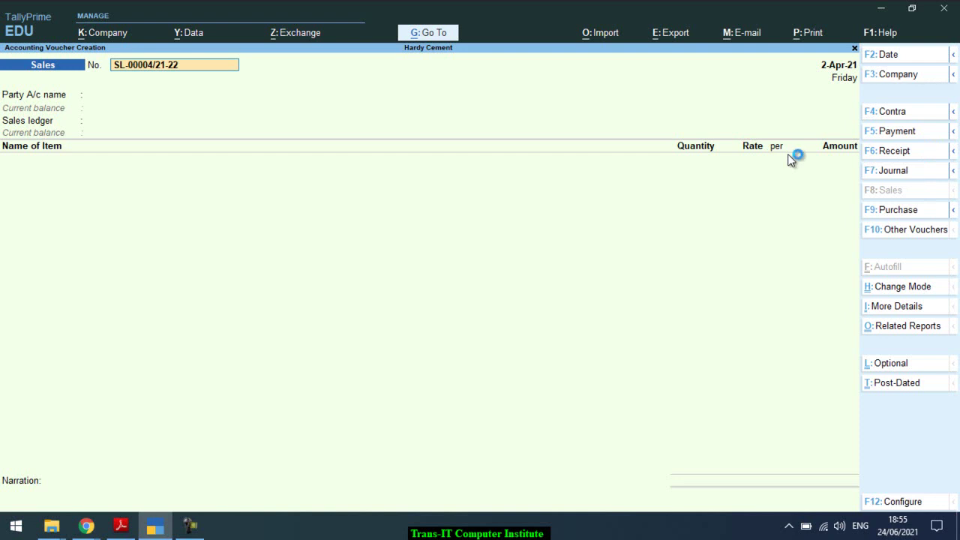
key(alt+Tab)
key(alt+Tab)
key(Escape)
key(Escape)
key(y)
Open Display More Reports from the Gateway of Tally to reach the statements
key(Down)
key(Down)
key(Down)
key(Down)
key(Down)
key(Down)
key(Down)
key(Down)
key(Down)
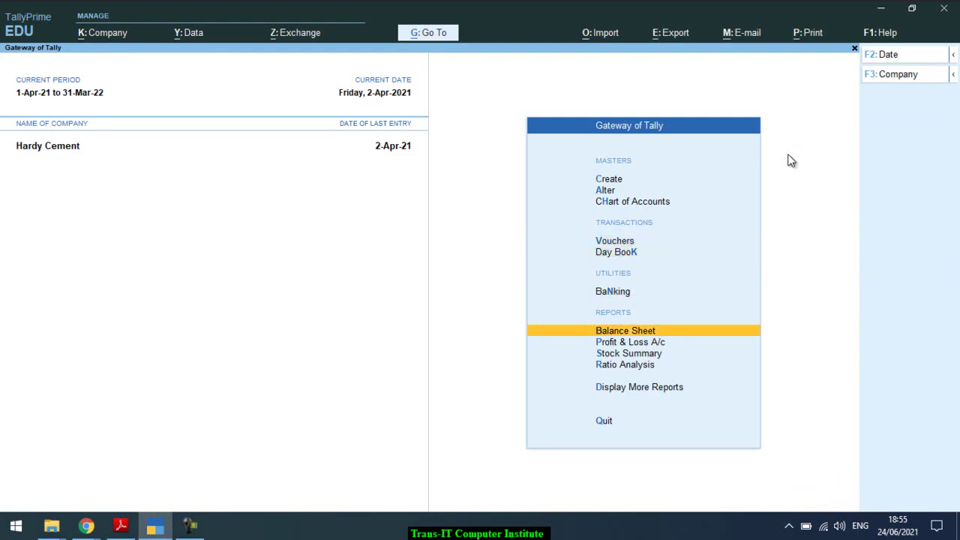
key(Up)
key(Up)
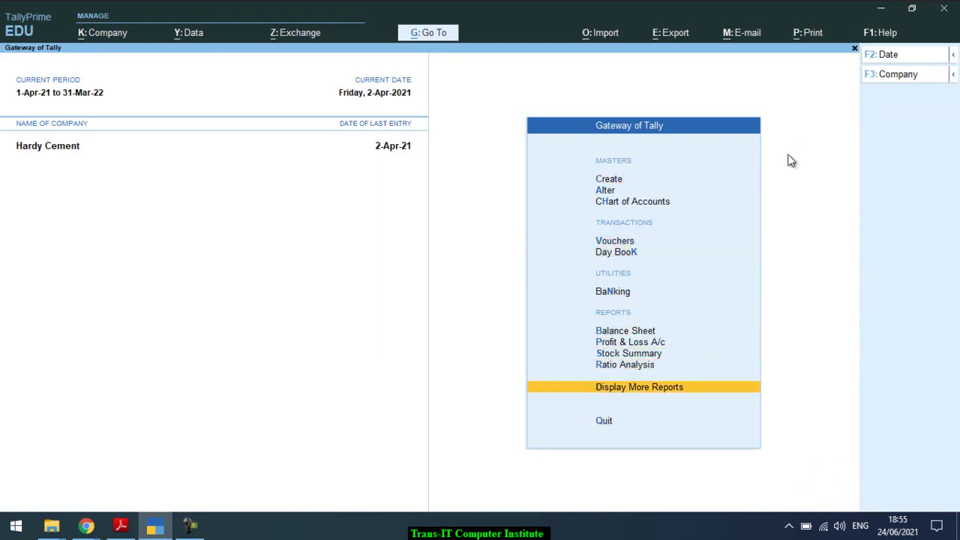
key(Return)
key(Down)
key(Down)
key(Down)
key(Down)
key(Down)
key(Down)
key(Down)
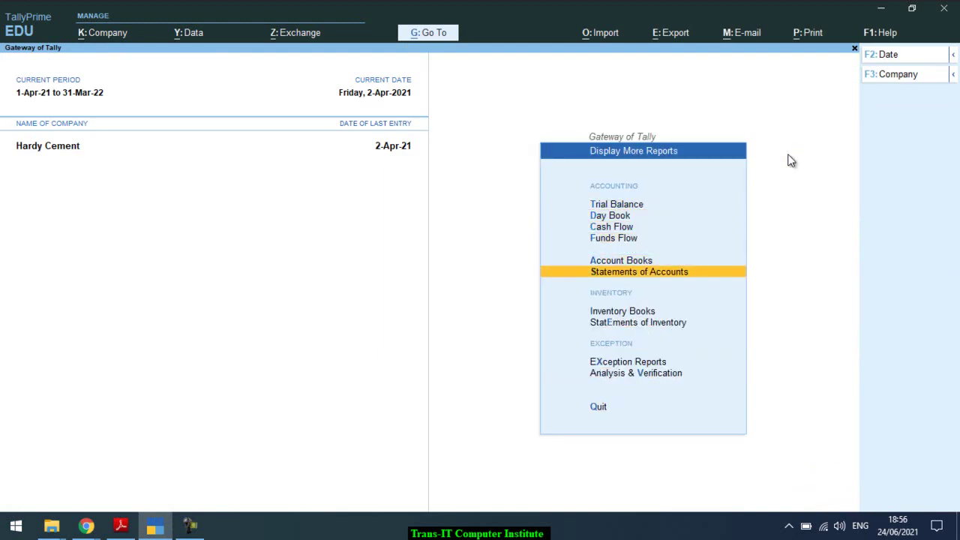
key(Return)
key(Down)
key(Down)
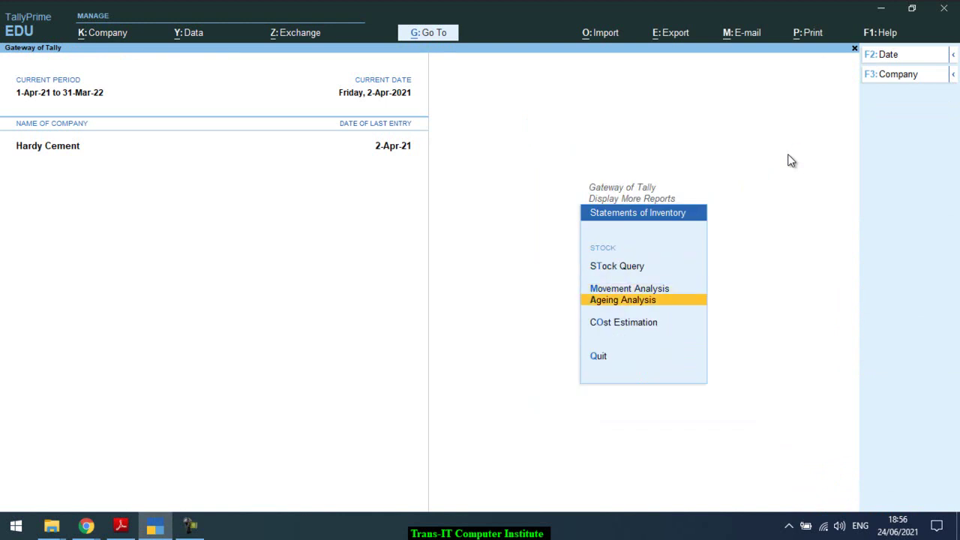
key(Escape)
key(Down)
key(Down)
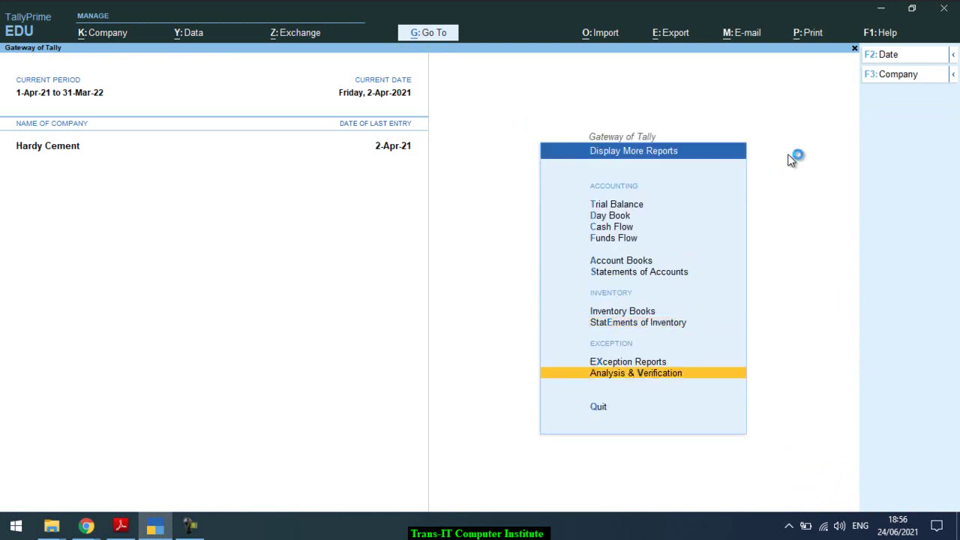
Open Trupti COnstruction's ledger interest calculation through Interest Calculations in the Statements of Accounts
key(Up)
key(Up)
key(Up)
key(Up)
key(Return)
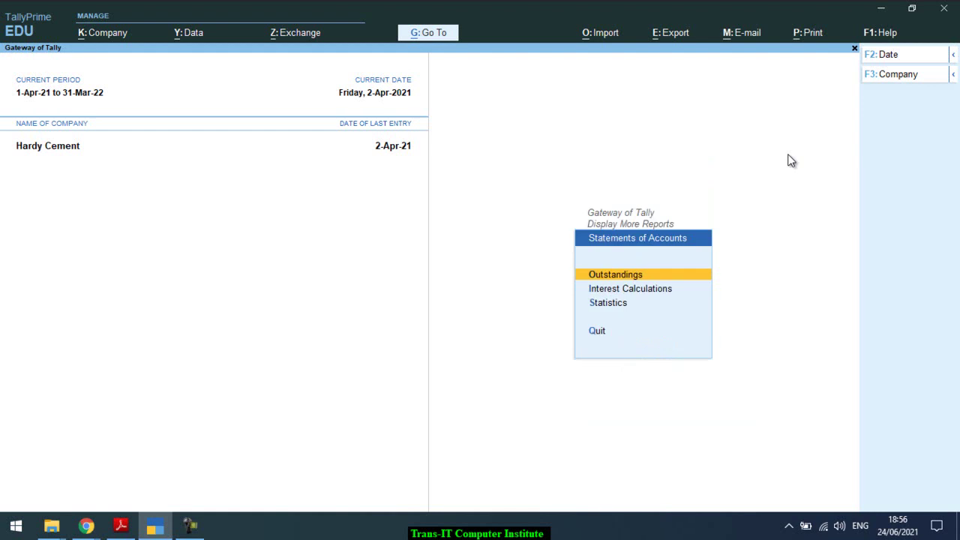
key(Down)
key(Return)
key(Down)
key(Up)
key(Return)
key(Return)
key(Return)
key(Down)
key(Return)
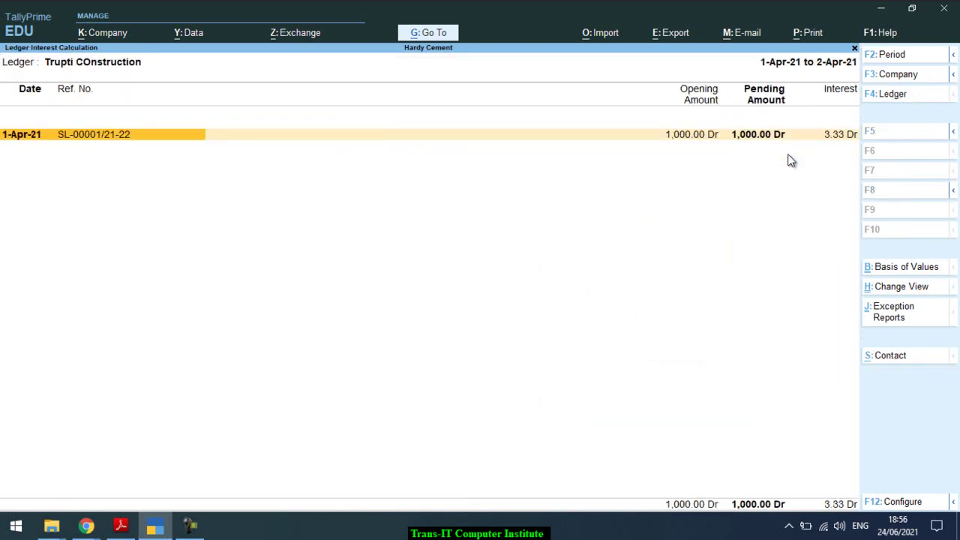
Set the report period to end on 1-May-21 and examine the interest on Trupti COnstruction's two bills
key(F2)
key(Return)
text(1-5)
key(Return)
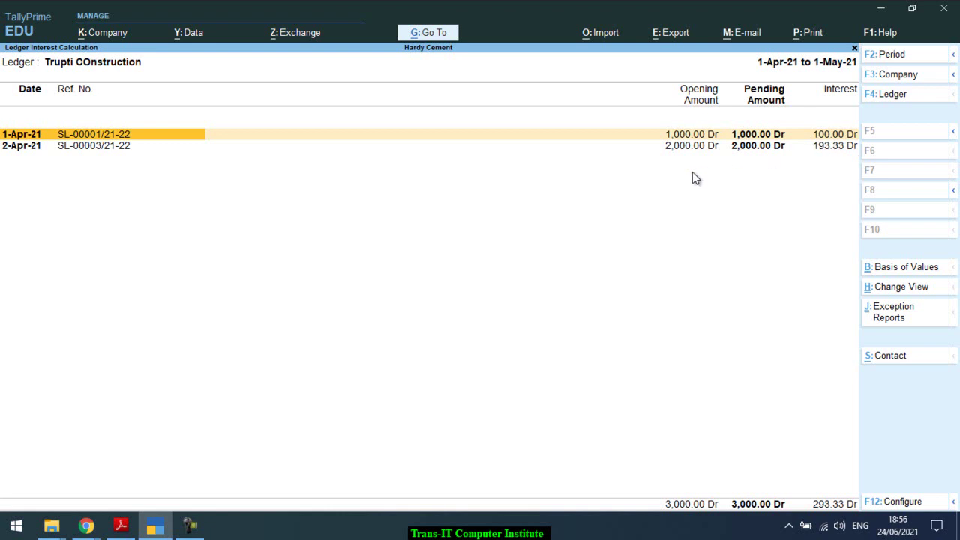
click(827, 147)
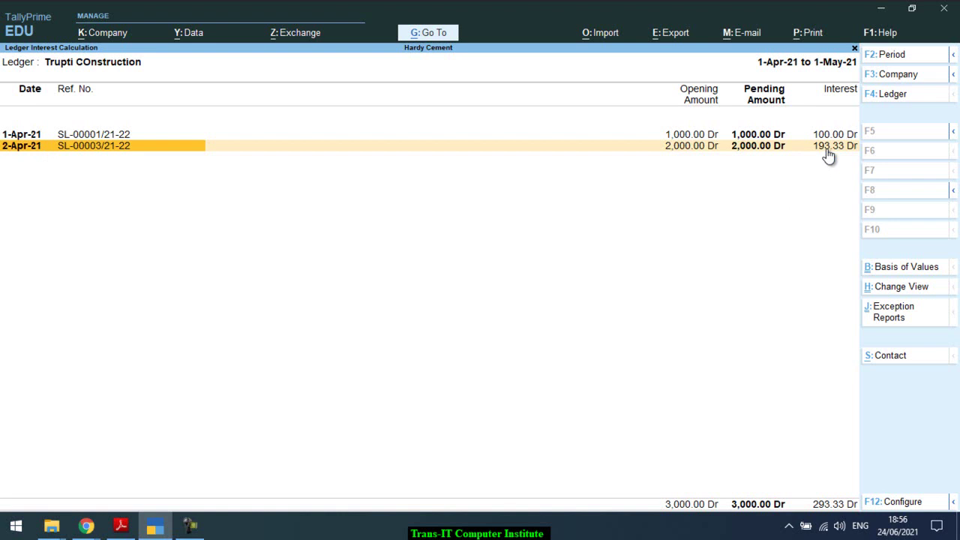
Close the interest reports and return to the Gateway of Tally
key(Escape)
key(Escape)
key(Escape)
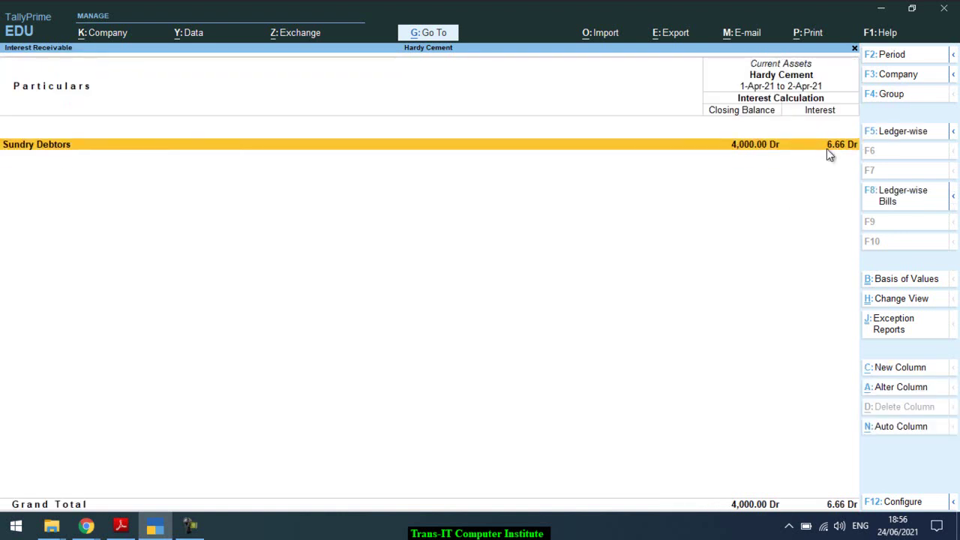
key(Escape)
key(Escape)
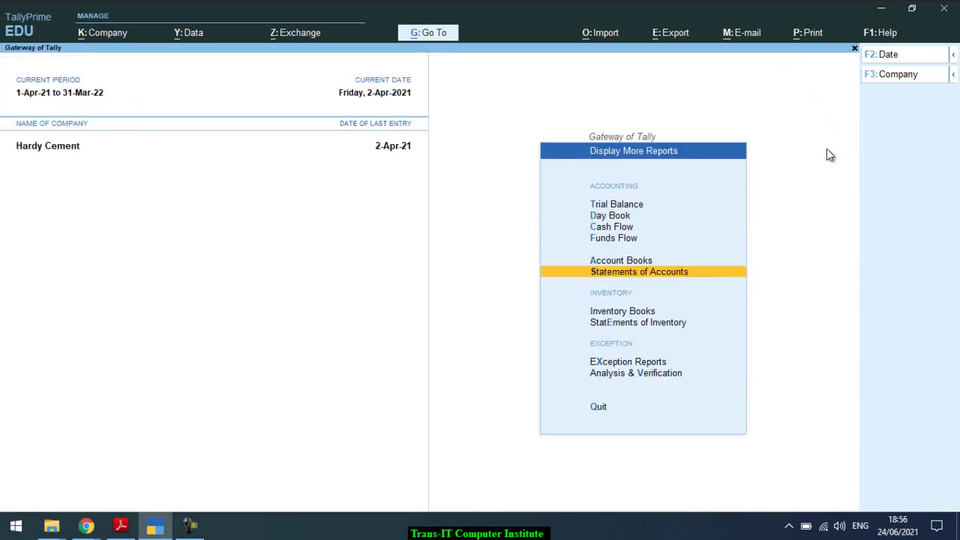
key(Up)
key(Up)
key(Escape)
key(Up)
key(Up)
key(Up)
key(Up)
key(Up)
key(Up)
key(Up)
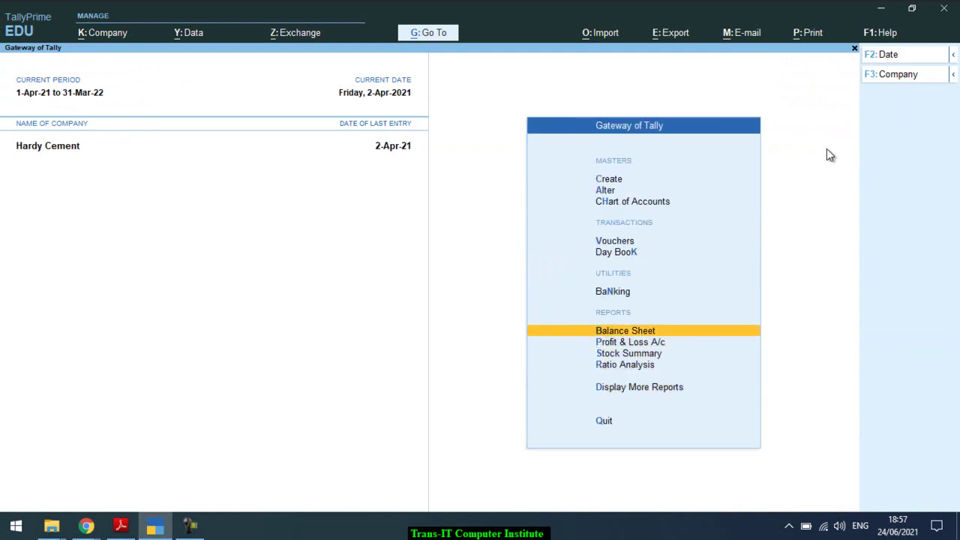
Open voucher entry and set the voucher date to 1-May-21
key(Return)
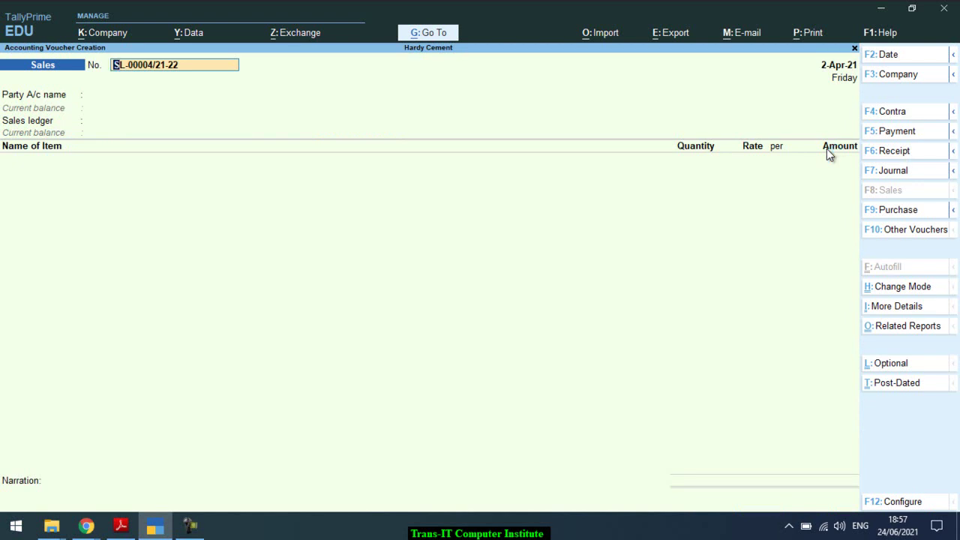
key(F2)
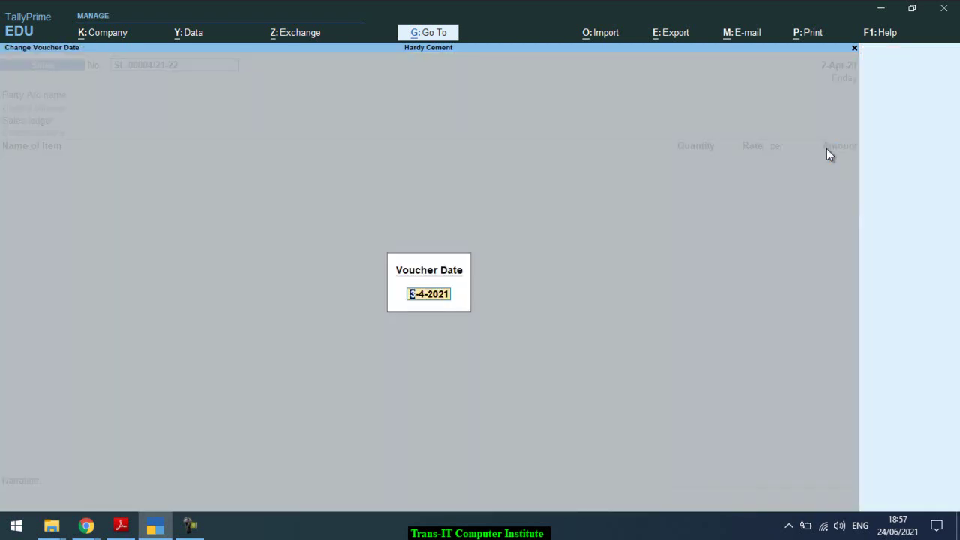
text(1/5)
key(Return)
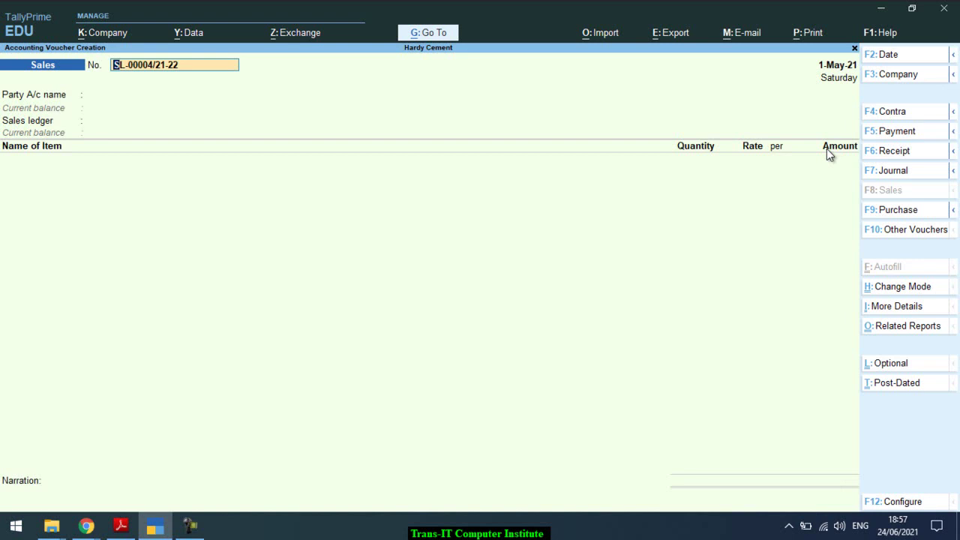
key(ctrl)
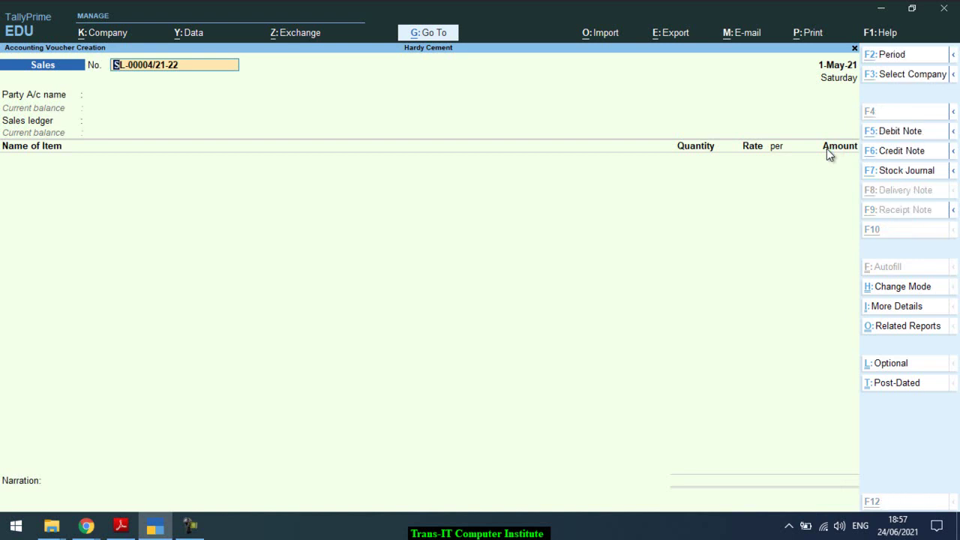
Switch to Adobe Reader and reread Entry No. 4's Debit Note, voucher type and class instructions in Figures 171 and 172
key(alt+Tab)
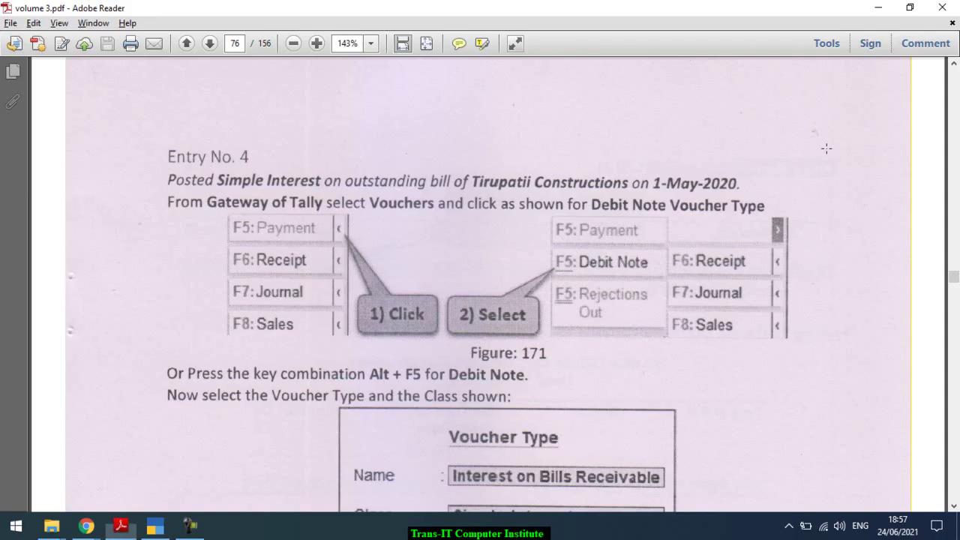
scroll(826, 149, down, 1)
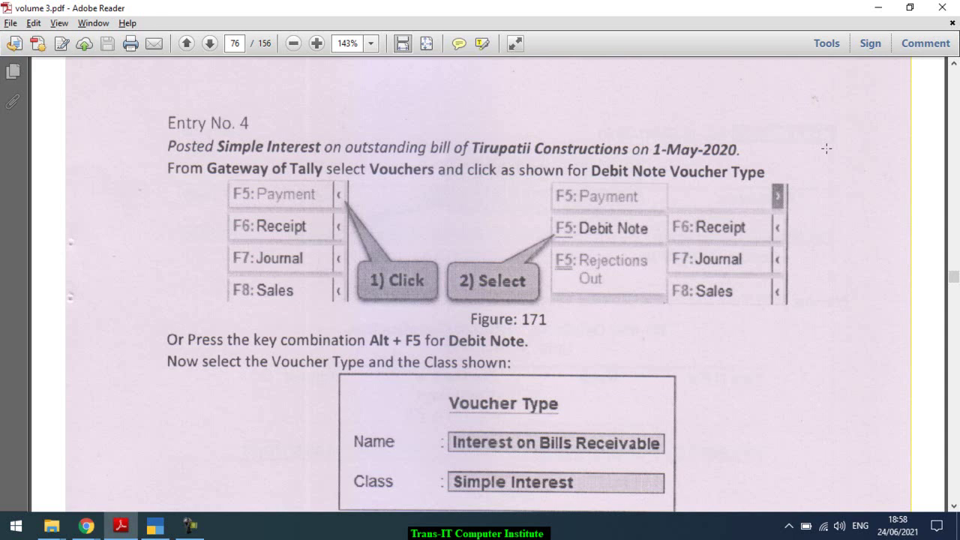
scroll(827, 148, down, 3)
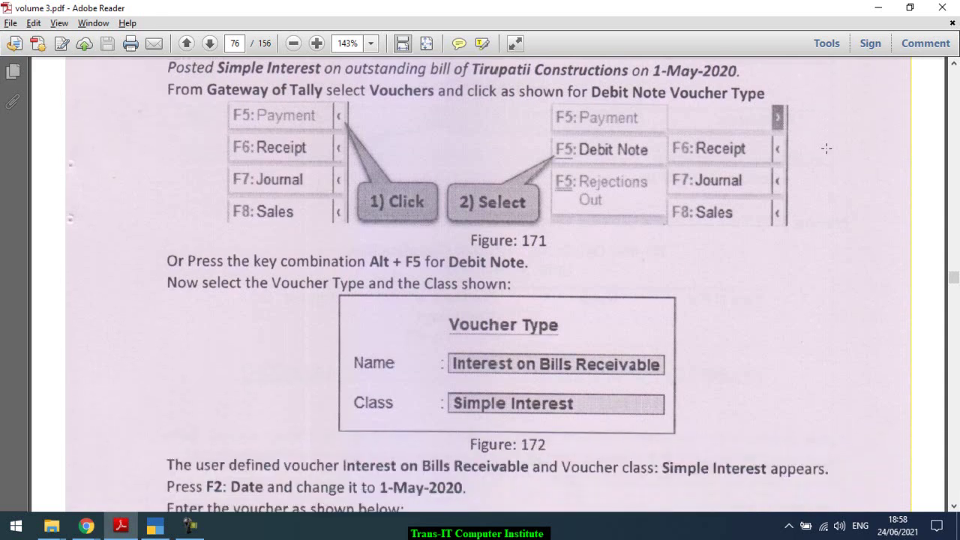
scroll(826, 148, down, 2)
scroll(827, 149, up, 4)
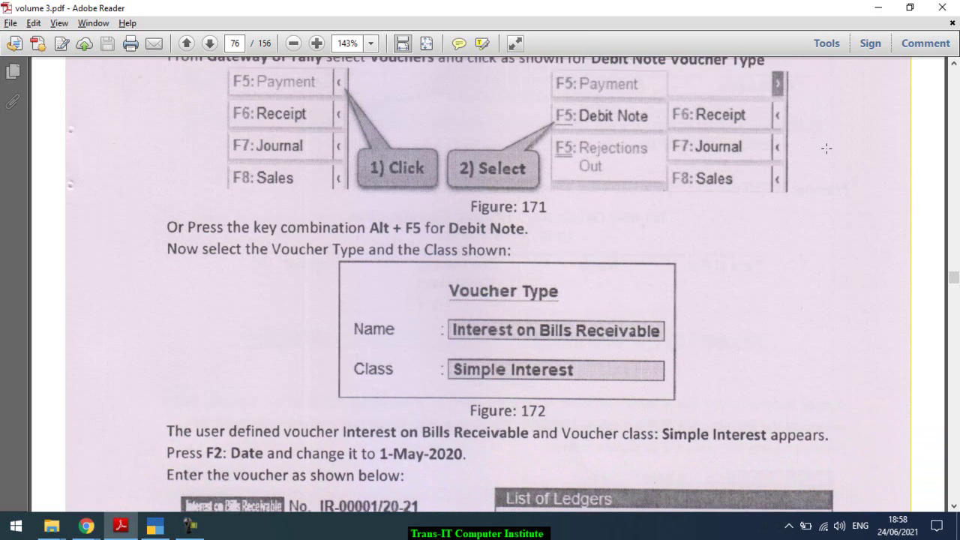
scroll(827, 149, down, 2)
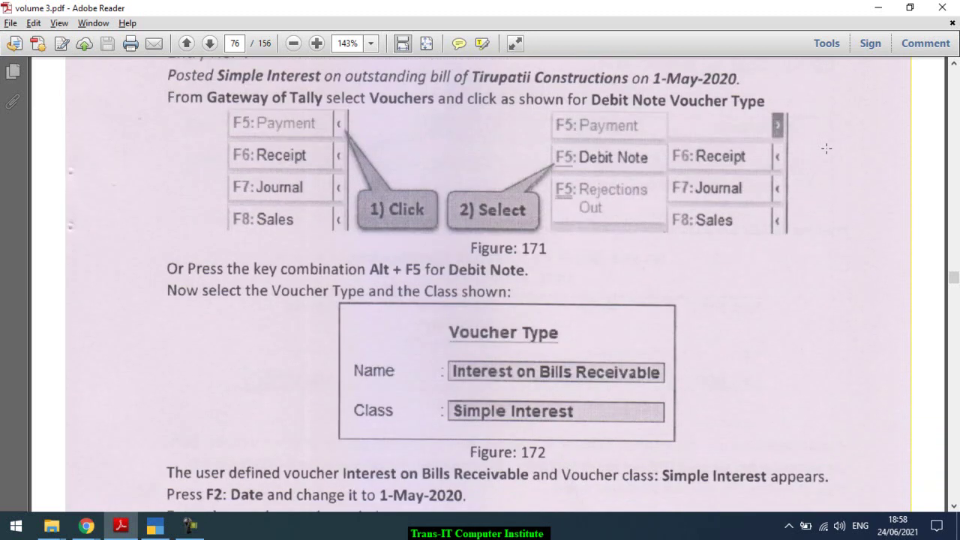
Switch to TallyPrime and change the voucher to the Debit Note type Interest on Bills Receivables with class Simple Interest
key(alt+Tab)
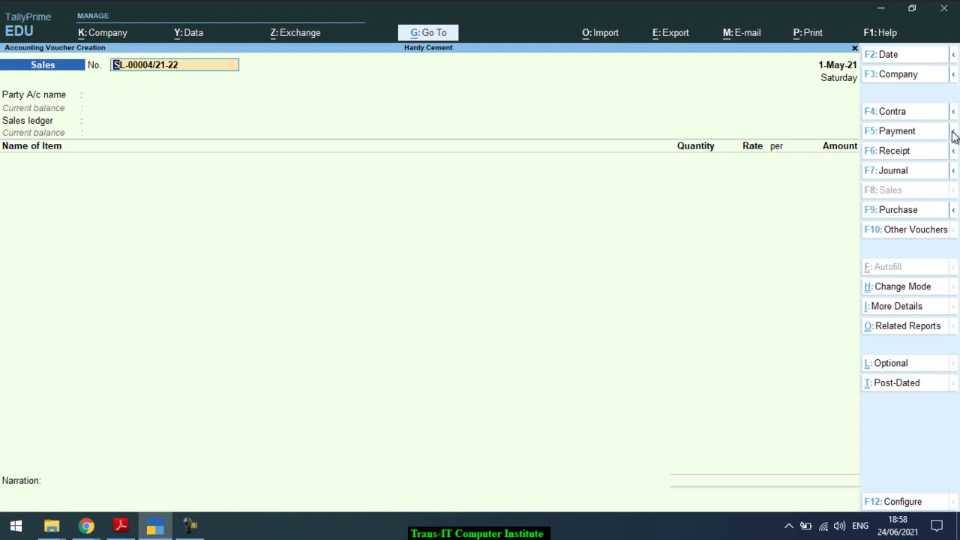
click(953, 132)
click(800, 153)
key(Down)
key(Return)
key(Down)
key(Down)
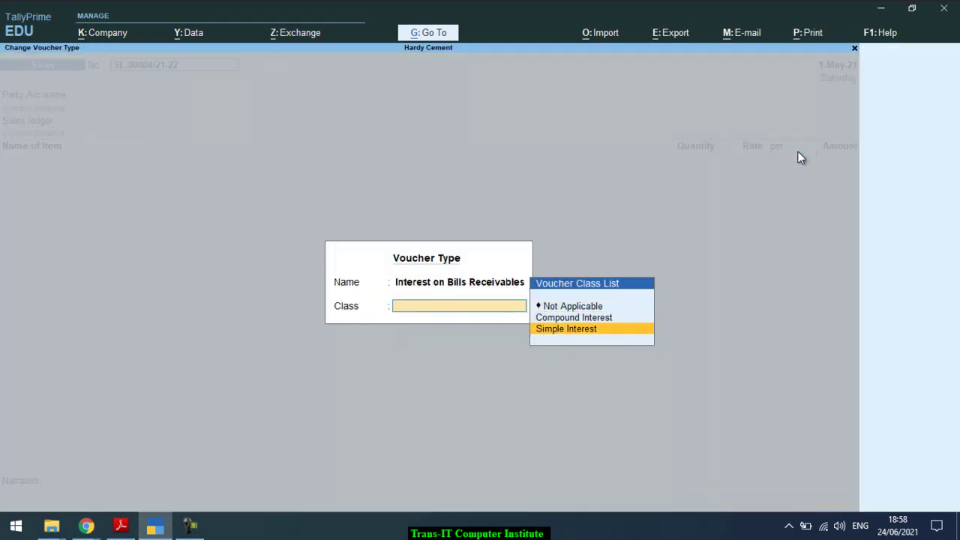
key(Return)
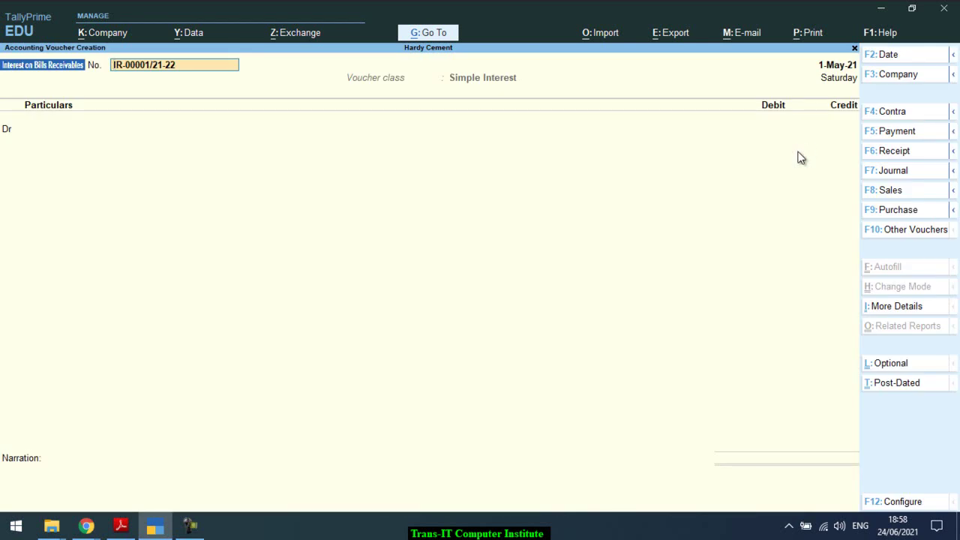
Keep the voucher number, switch to Adobe Reader and check which ledger Figure 173 debits
key(Return)
key(alt)
key(alt+Tab)
scroll(797, 151, down, 1)
scroll(798, 151, down, 3)
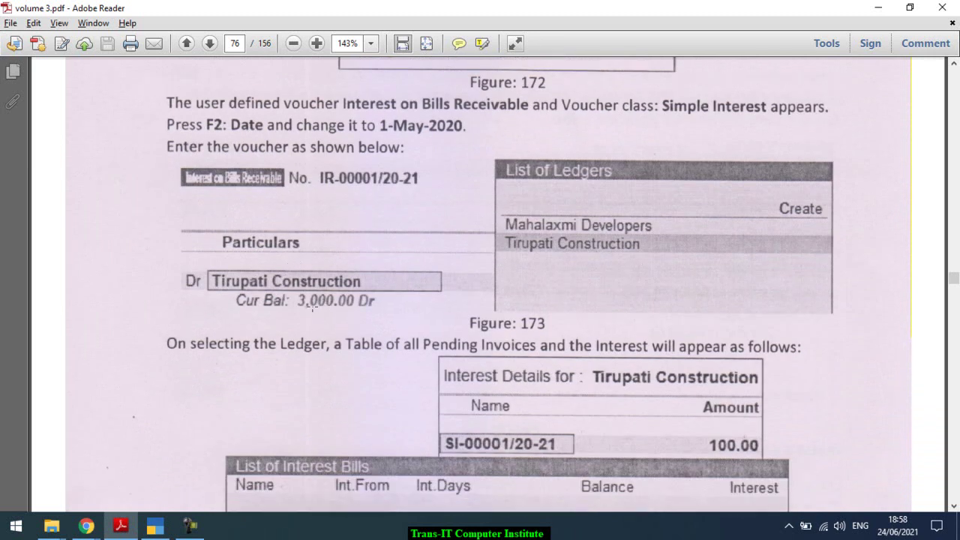
Switch to TallyPrime and debit Trupti COnstruction with the 100.00 interest on bill SL-00001/21-22 only
key(alt+Tab)
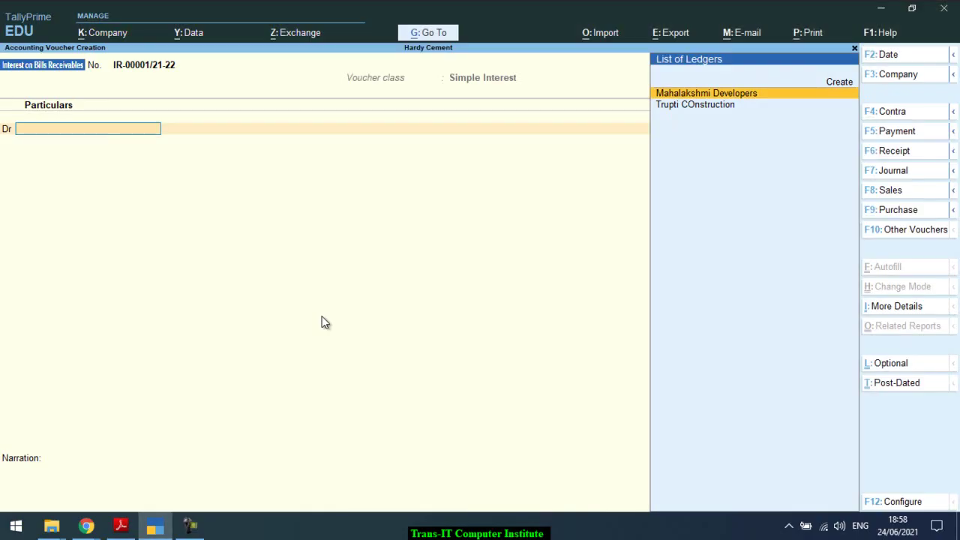
key(Down)
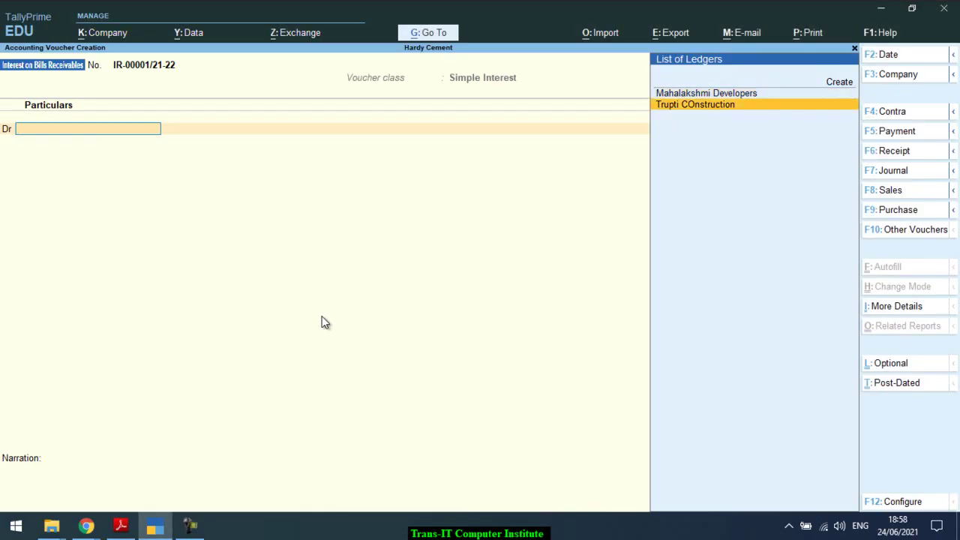
key(Return)
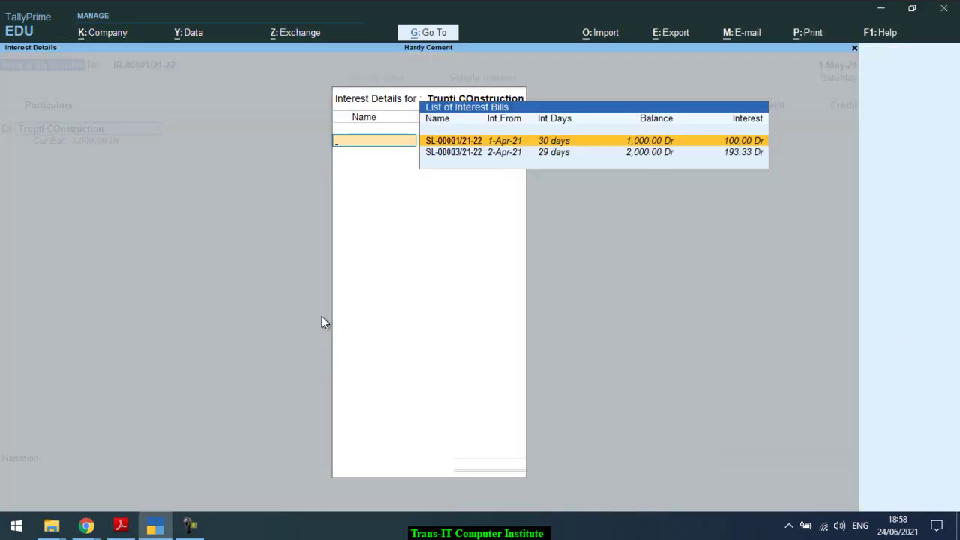
key(Return)
key(Return)
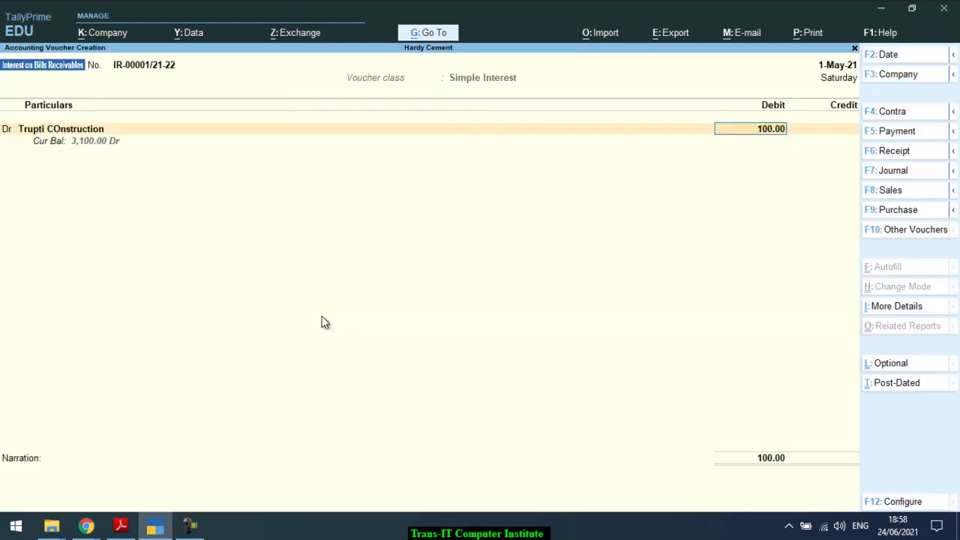
key(Return)
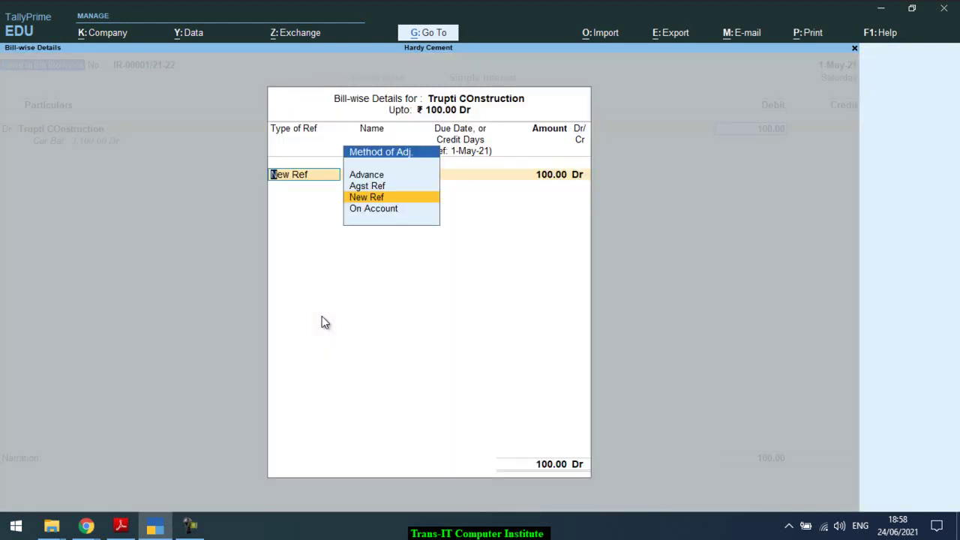
Switch to Adobe Reader and read Figures 174 to 177 on bill selection, bill-wise allocation and completing the voucher
key(alt+Tab)
scroll(321, 315, down, 5)
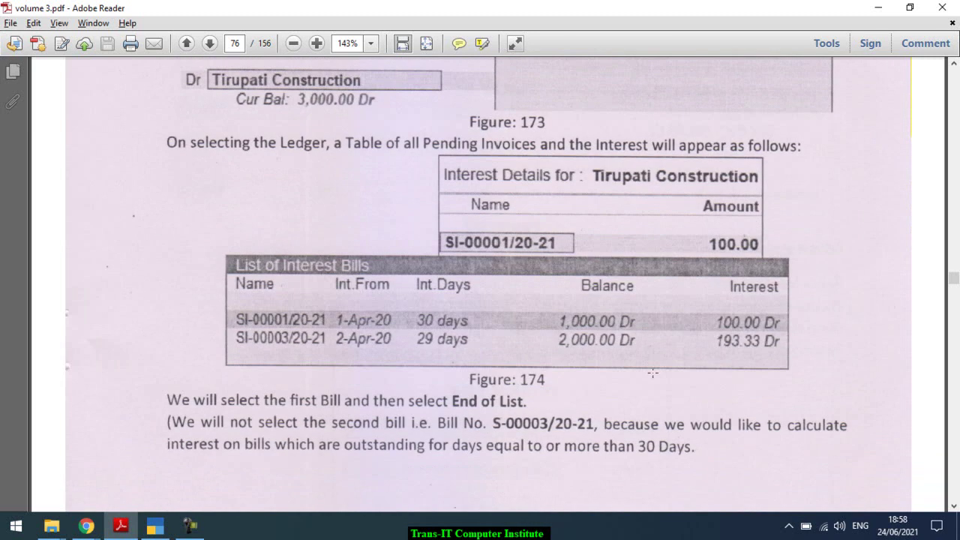
scroll(736, 328, down, 4)
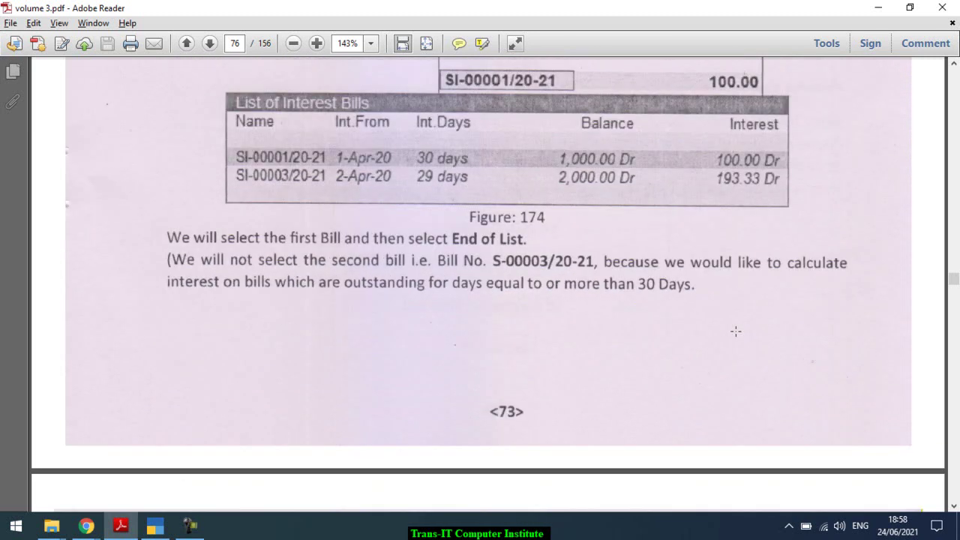
scroll(736, 331, down, 1)
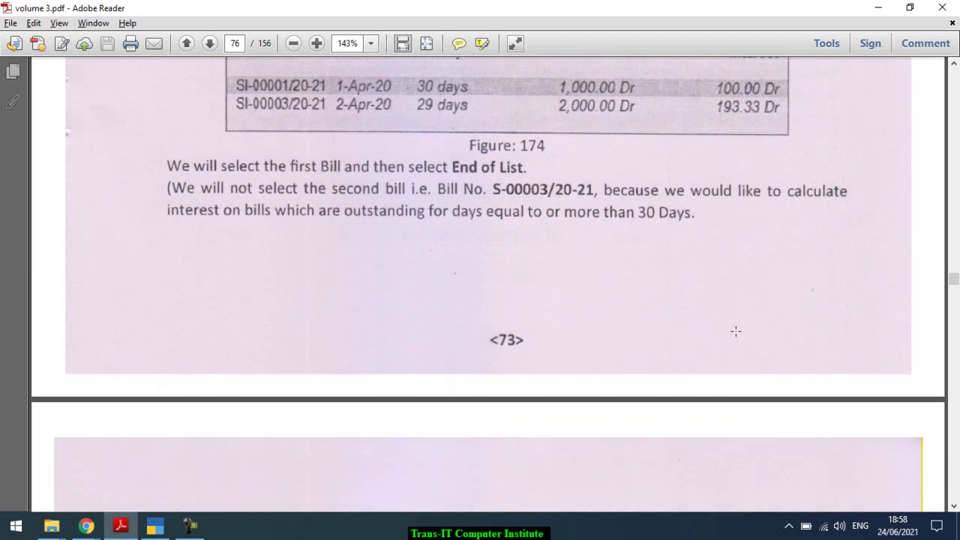
scroll(736, 331, down, 1)
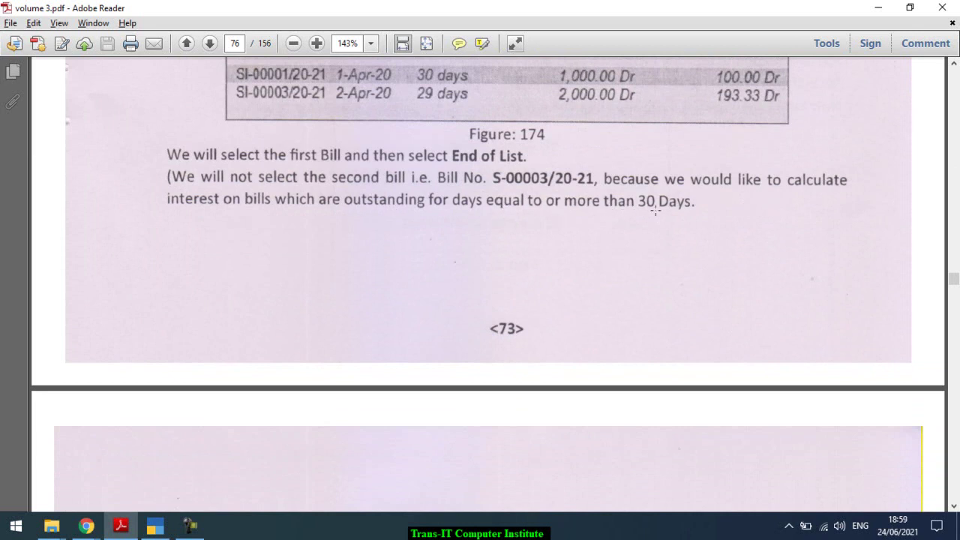
scroll(678, 211, down, 8)
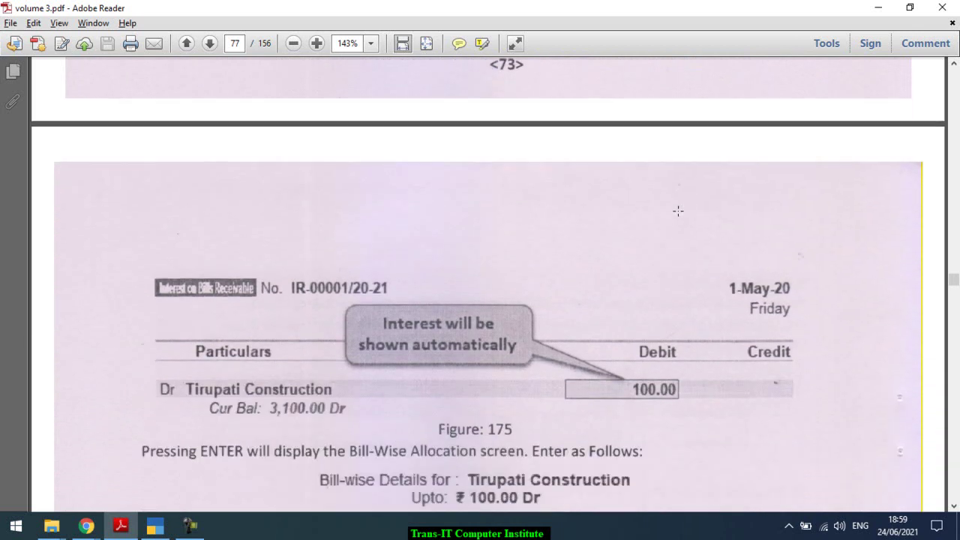
scroll(678, 211, down, 8)
scroll(678, 211, up, 1)
scroll(678, 211, down, 6)
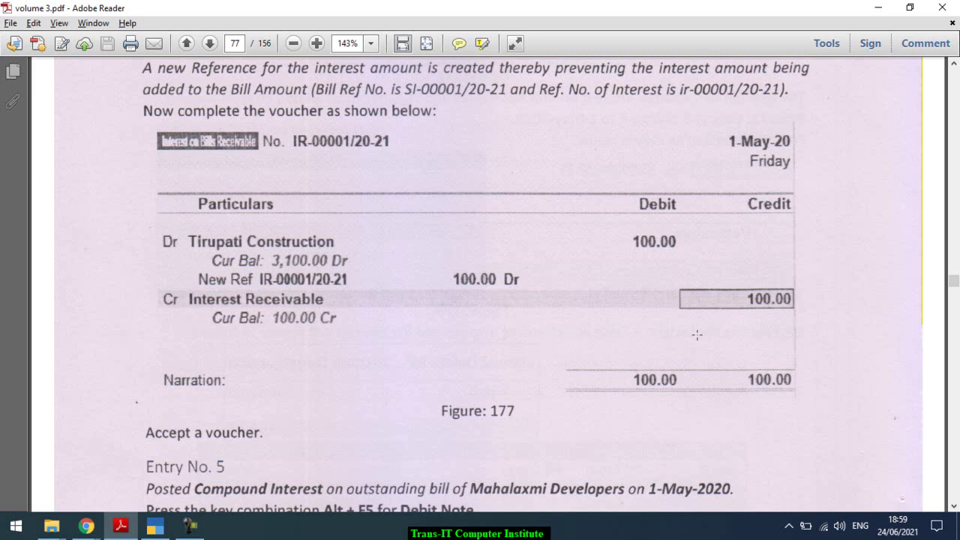
scroll(705, 330, up, 7)
scroll(714, 337, down, 3)
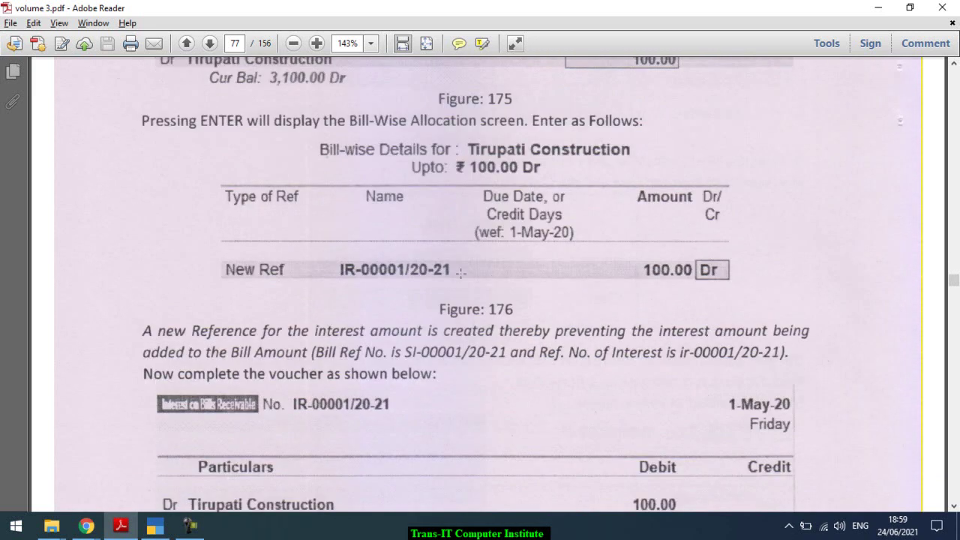
Switch to TallyPrime and allocate Trupti COnstruction's 100.00 Dr interest to New Ref IR-00001/21-22
key(alt+Tab)
key(Return)
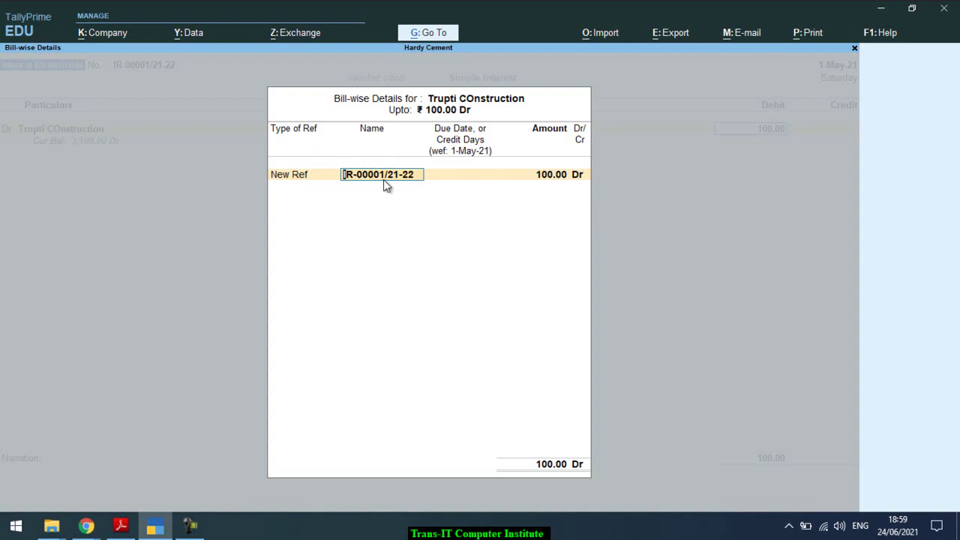
key(Return)
key(Return)
key(Return)
key(Return)
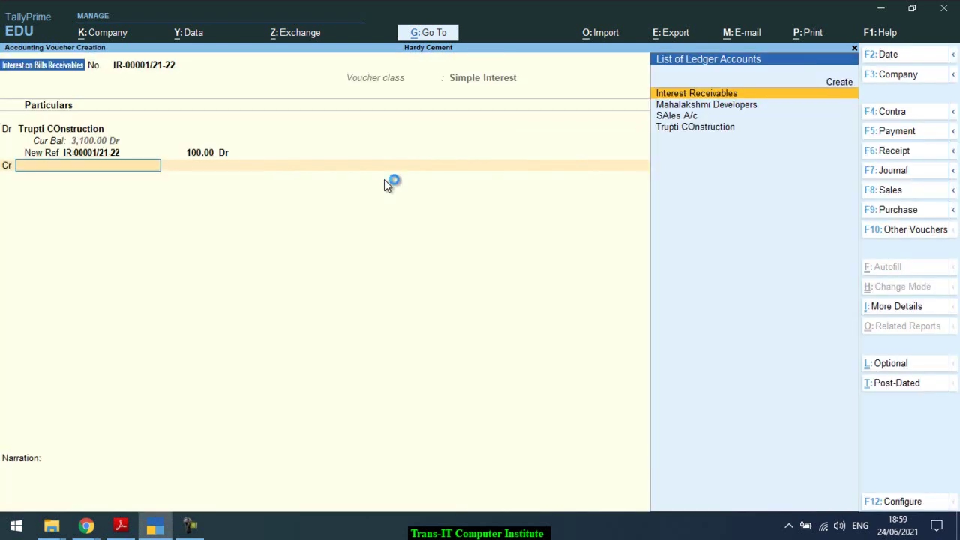
Switch to Adobe Reader and check the credit ledger of the completed voucher in Figure 177
key(alt+Tab)
scroll(384, 179, down, 2)
scroll(384, 180, down, 5)
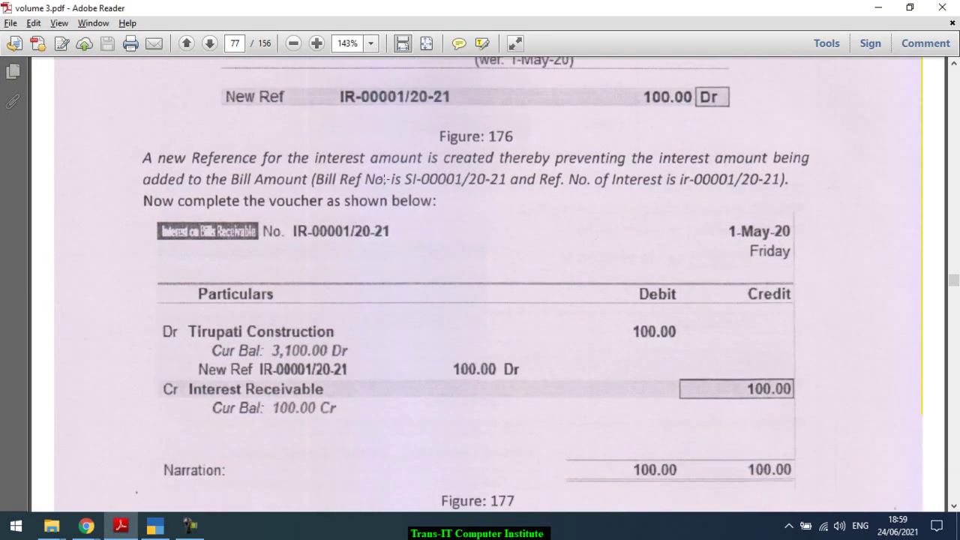
Switch to TallyPrime, credit Interest Receivables with 100.00 and save the voucher without a narration
key(alt+Tab)
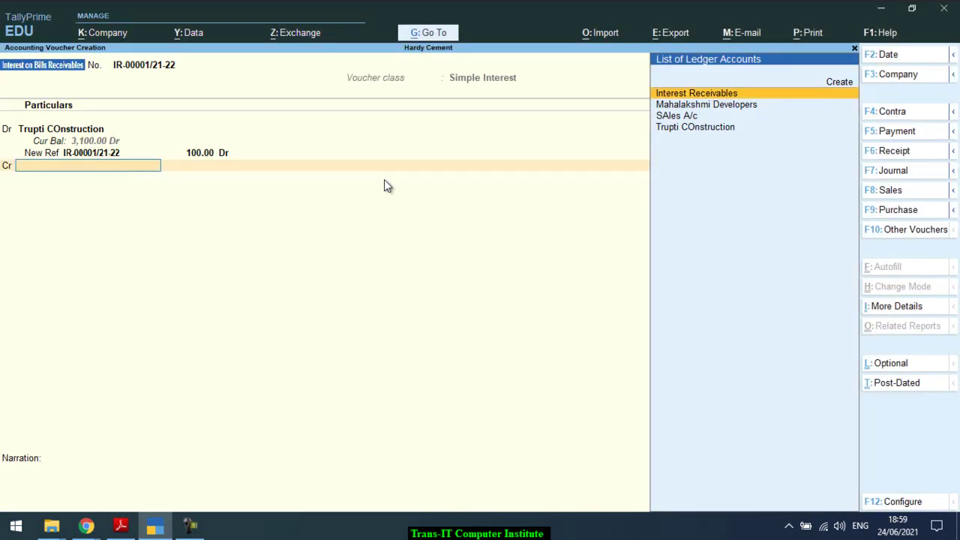
key(Return)
key(Return)
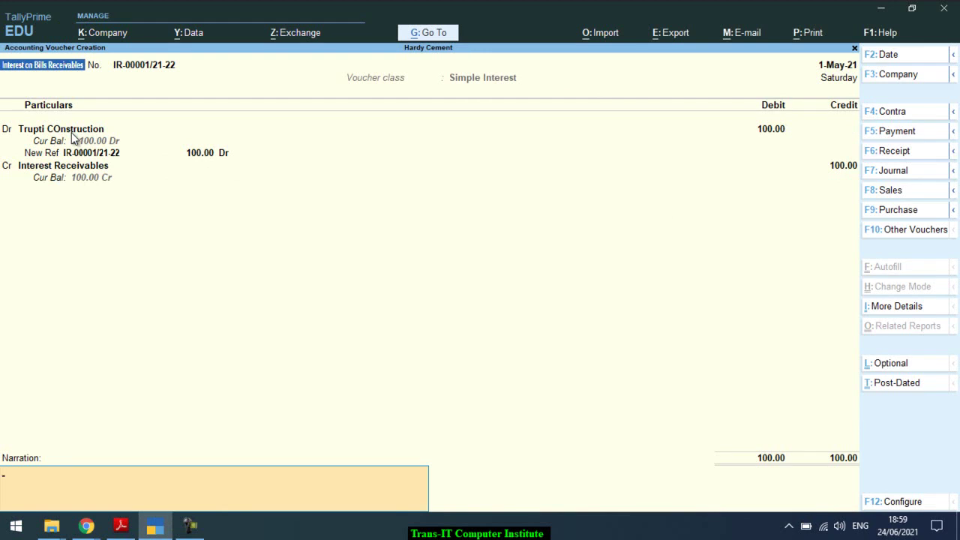
key(Return)
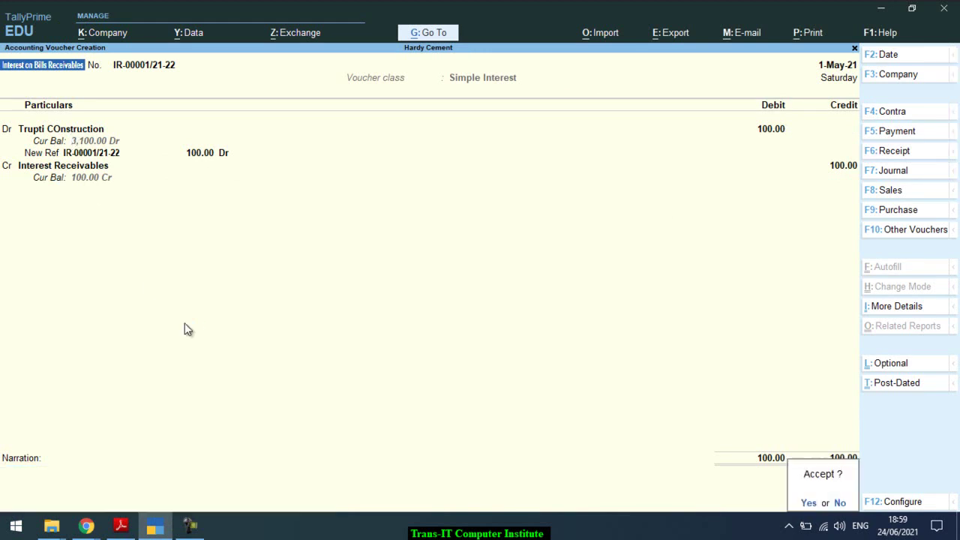
key(Return)
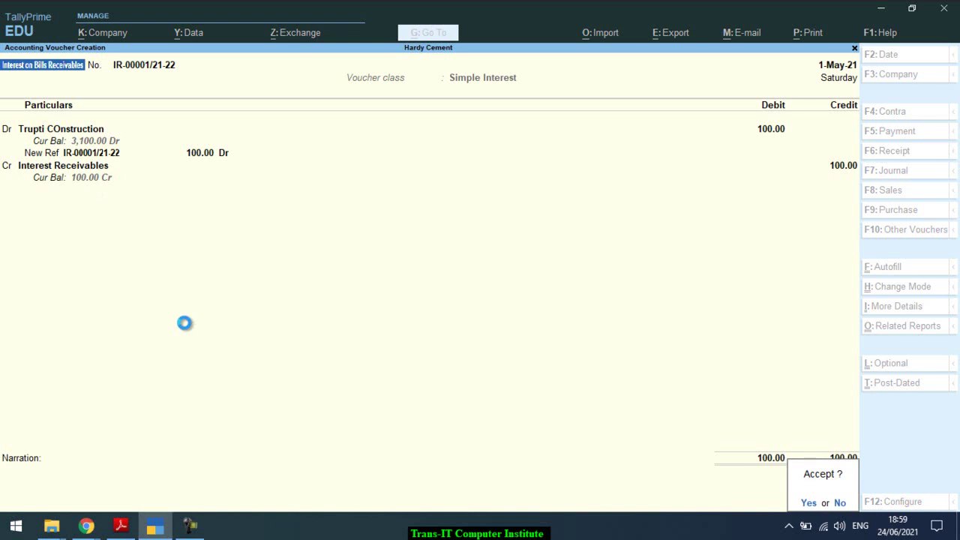
Switch to Adobe Reader and read Entry No. 5's compound interest instructions, including the voucher type and class in Figure 178
key(alt+Tab)
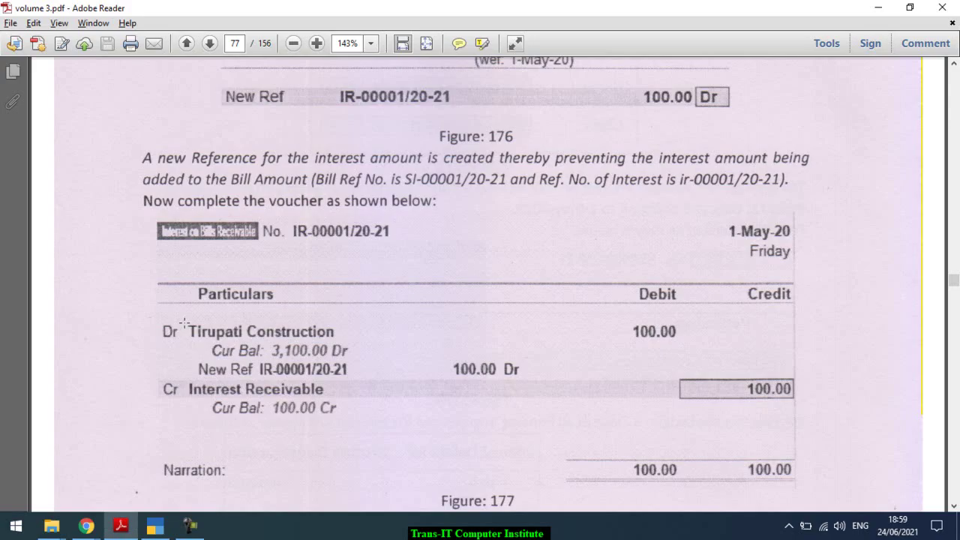
scroll(183, 322, down, 10)
scroll(184, 322, down, 1)
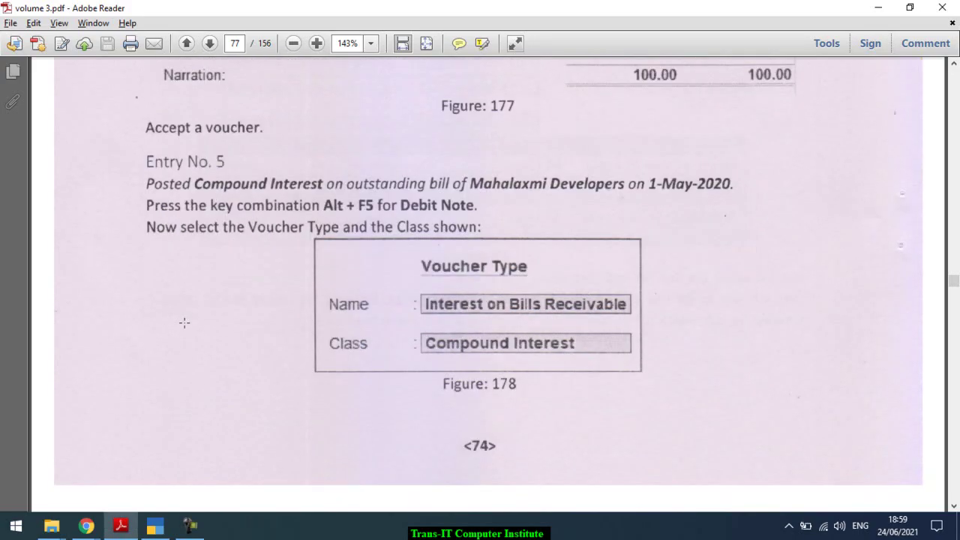
scroll(184, 323, down, 8)
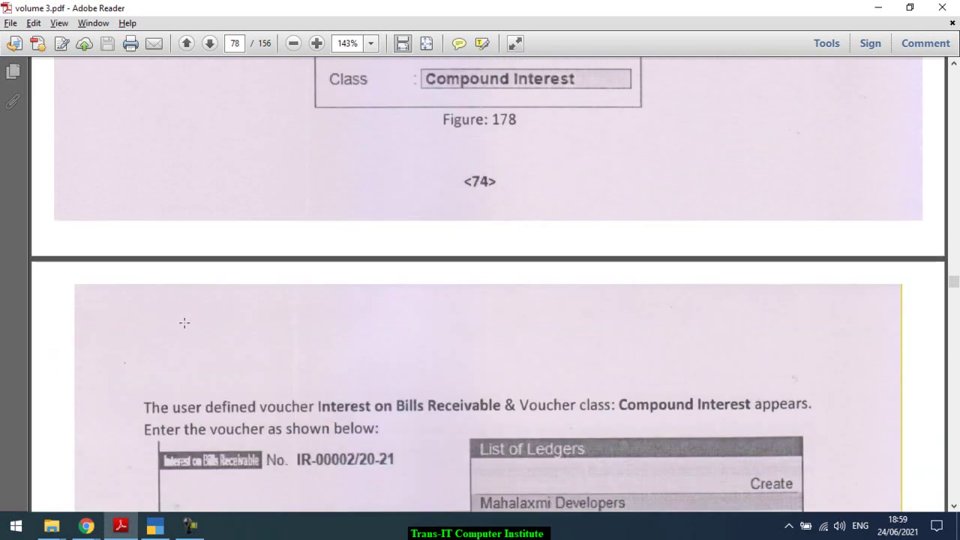
scroll(184, 322, down, 3)
scroll(184, 322, up, 9)
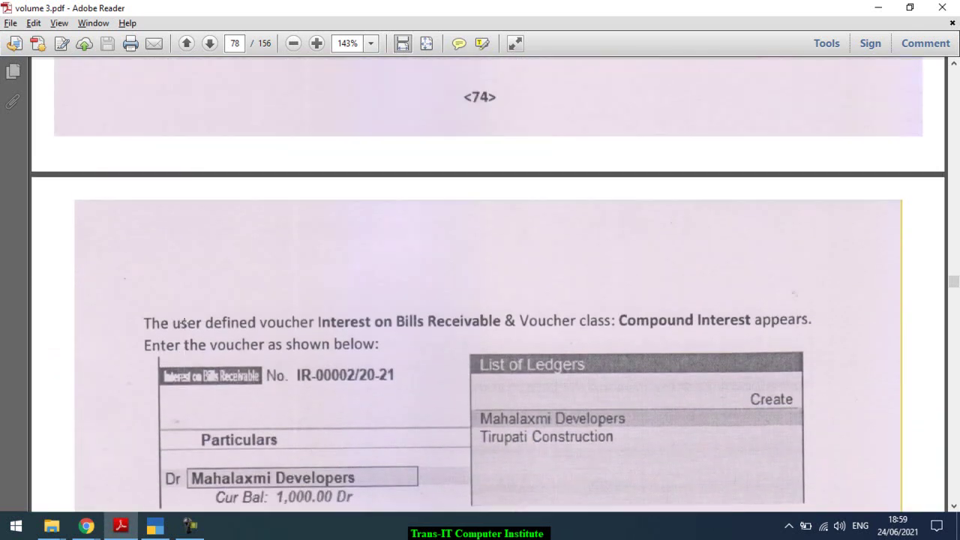
scroll(184, 323, up, 6)
scroll(185, 323, down, 3)
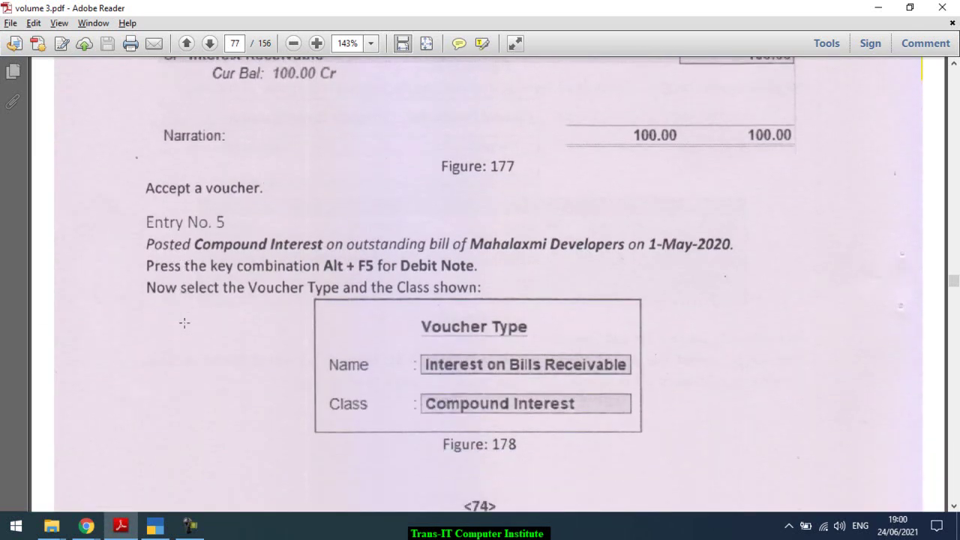
Switch to TallyPrime and change the Interest on Bills Receivables voucher's class to Compound Interest
key(alt+Tab)
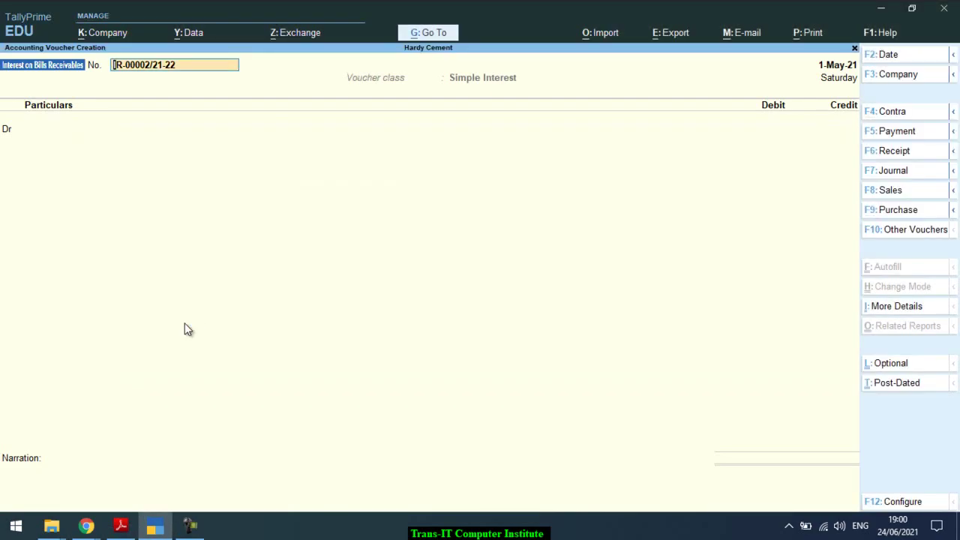
key(Return)
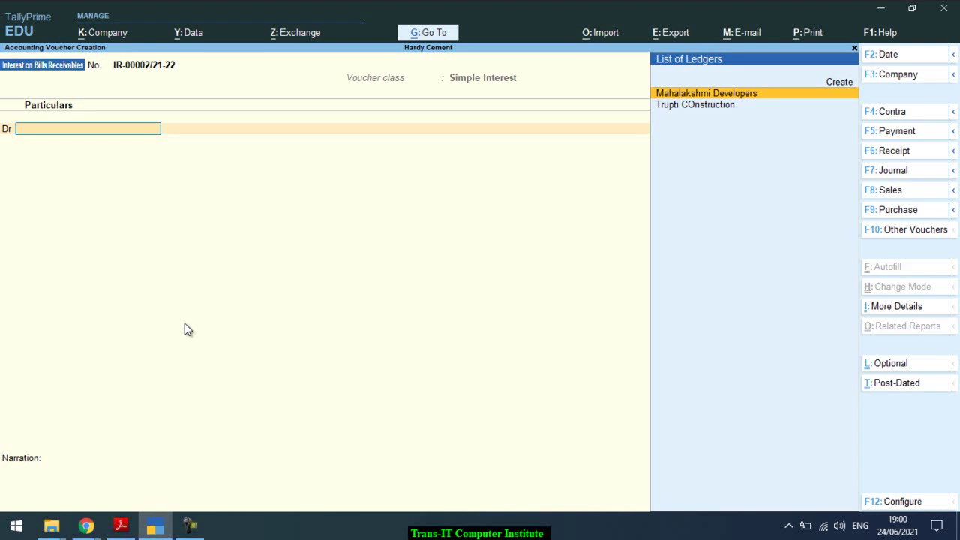
click(954, 139)
click(823, 155)
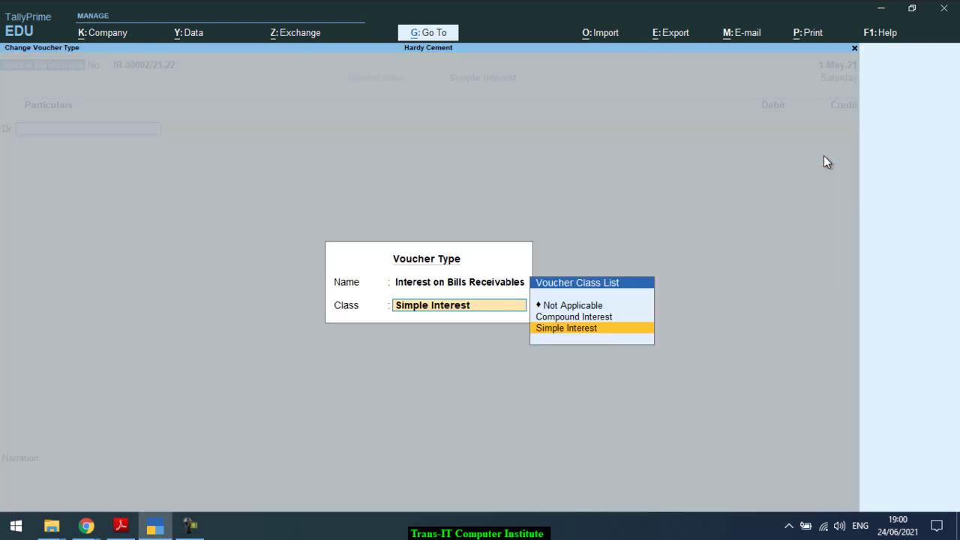
key(Up)
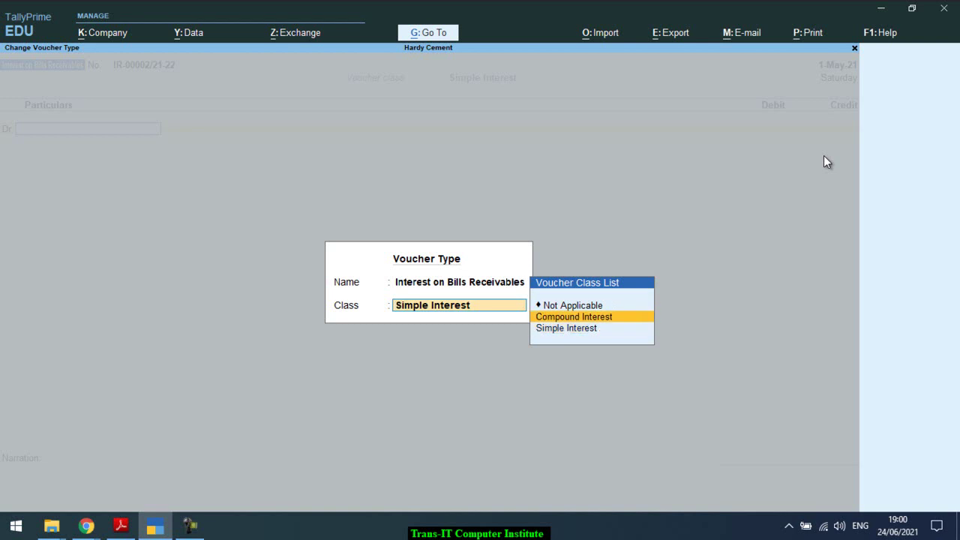
key(Return)
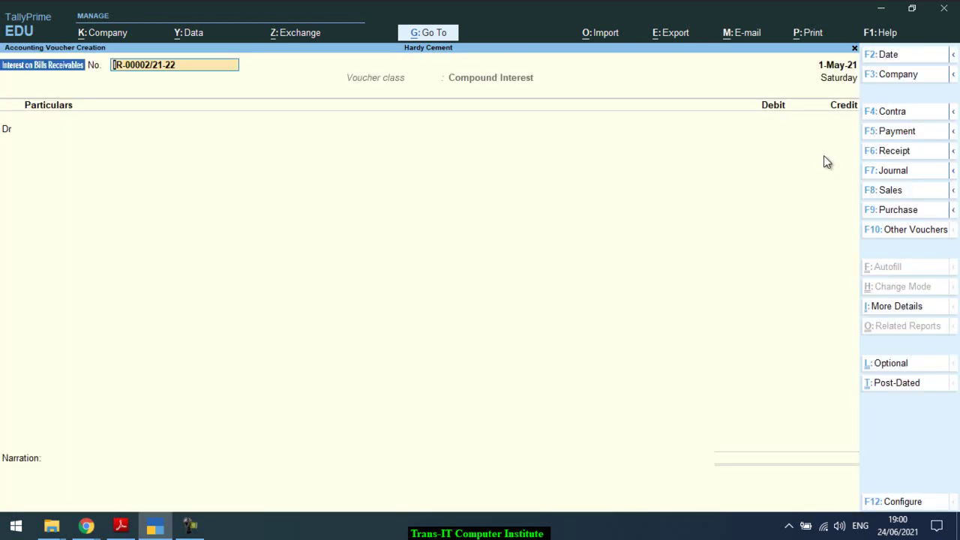
Debit Mahalakshmi Developers with the 100.00 interest on bill SL-00002/21-22 and end the bill list
key(Return)
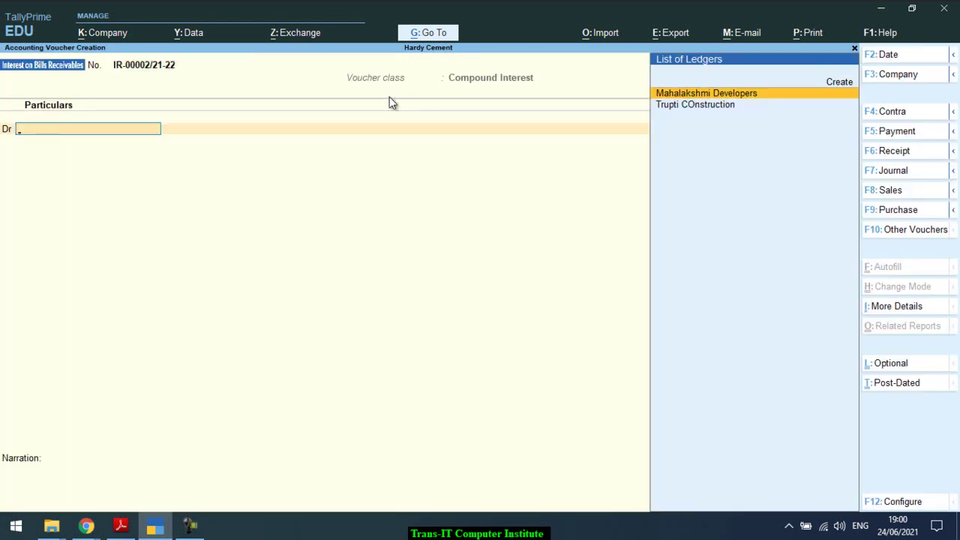
key(Return)
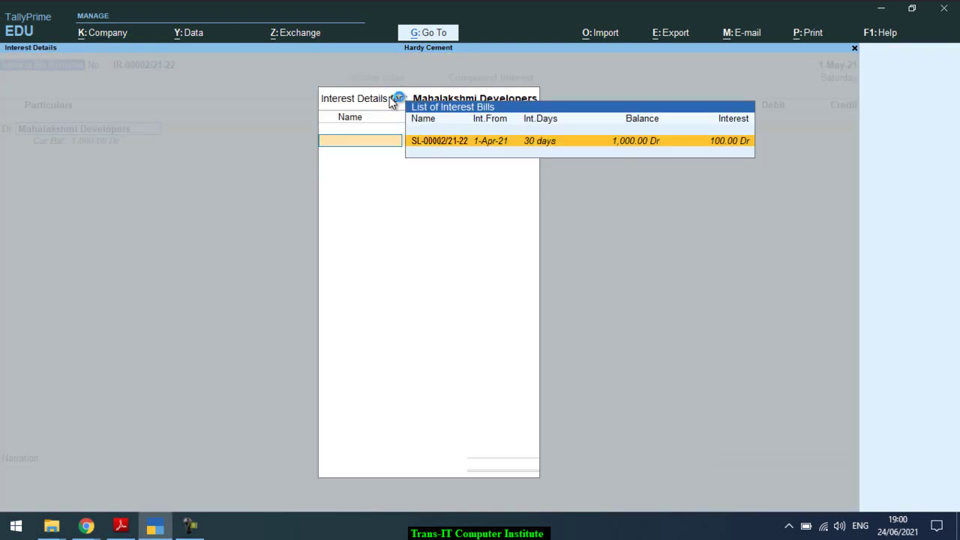
key(Return)
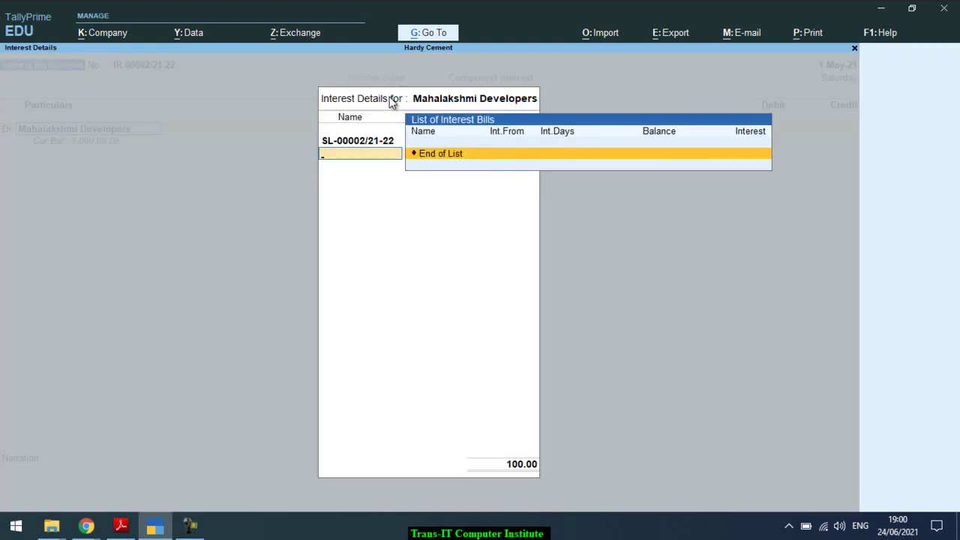
key(Return)
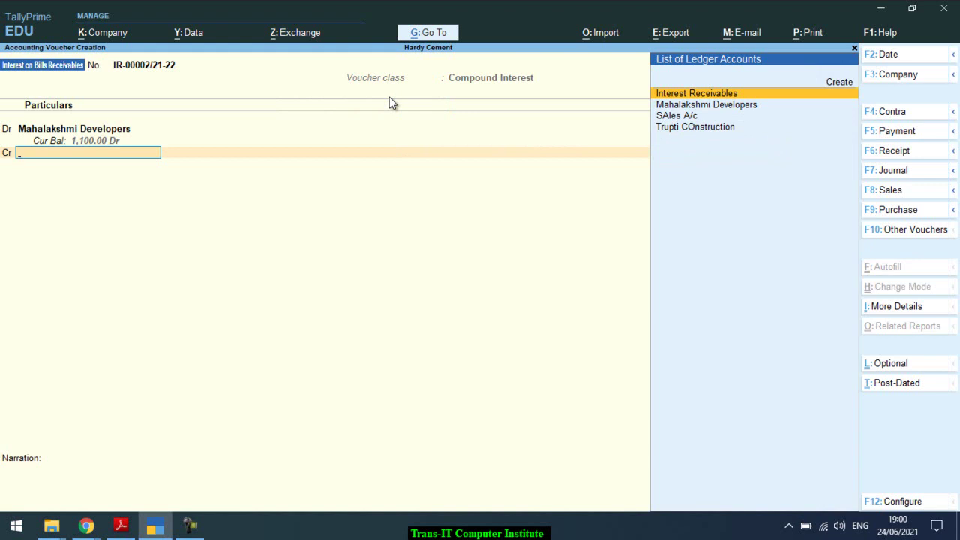
key(Return)
Switch to Adobe Reader and read the completed compound interest voucher for Mahalaxmi Developers in Figure 181
key(alt+Tab)
scroll(389, 96, down, 1)
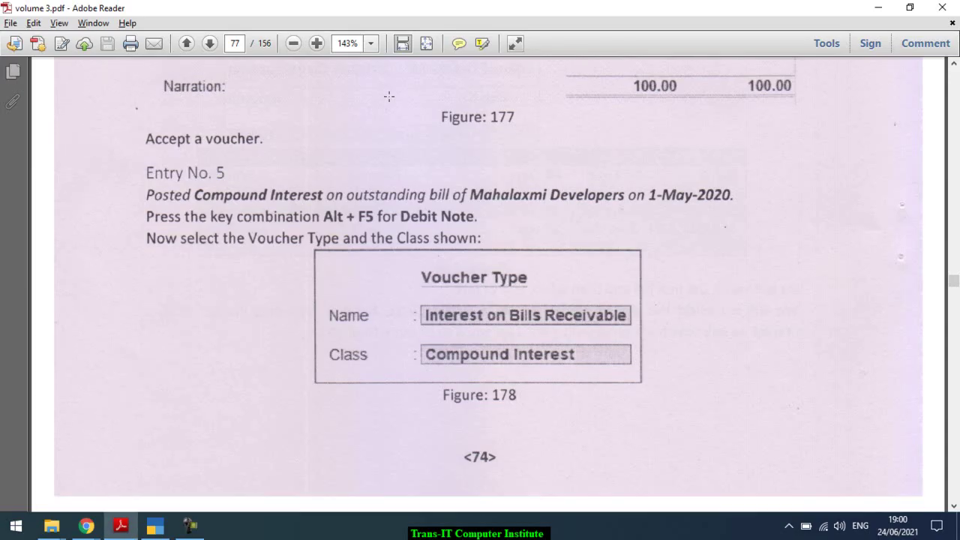
scroll(390, 96, down, 10)
scroll(389, 96, down, 10)
scroll(390, 96, down, 3)
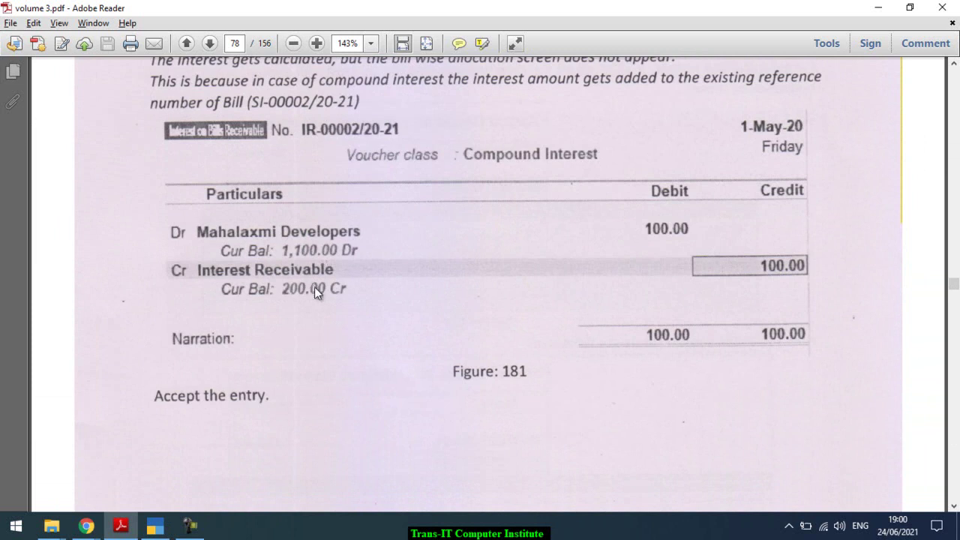
Switch to TallyPrime, credit Interest Receivables with 100.00 and save the compound interest voucher without a narration
key(alt+Tab)
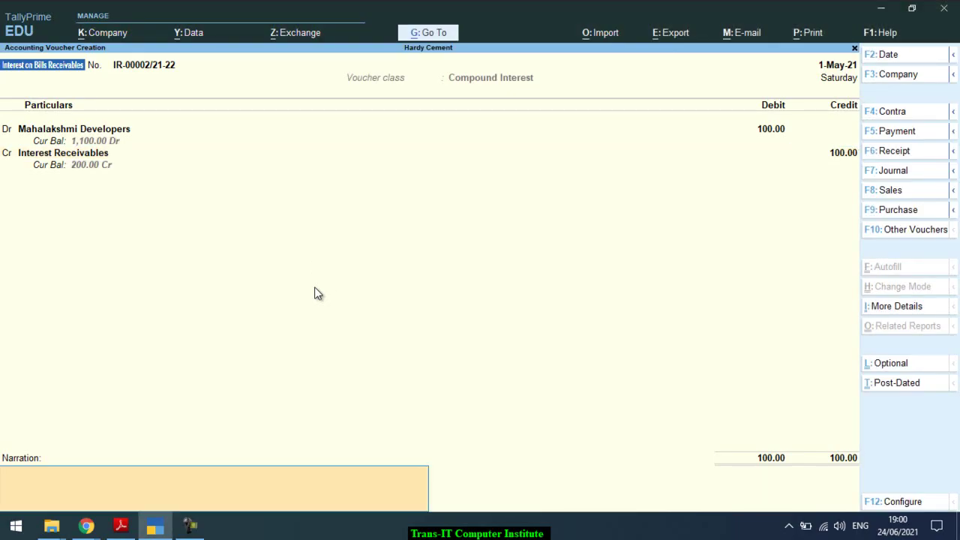
key(Return)
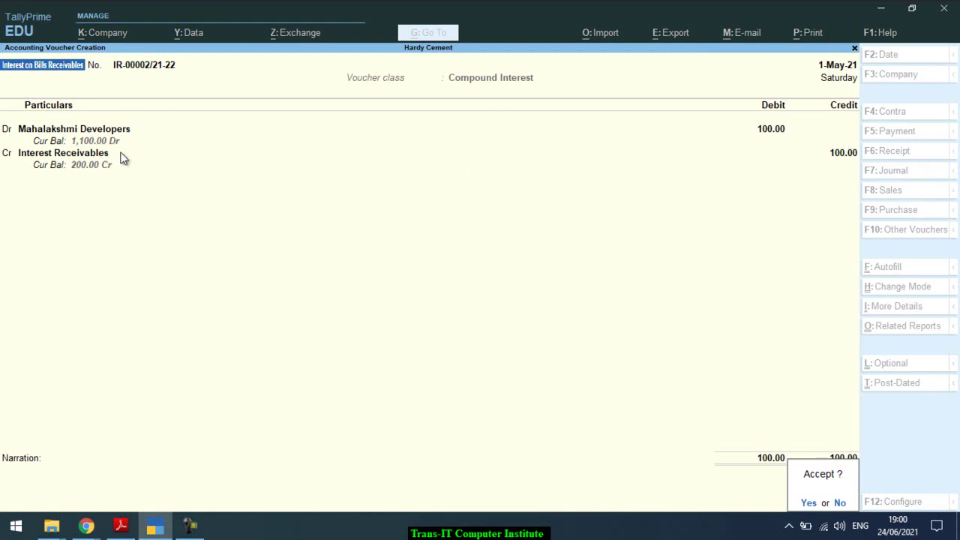
key(y)
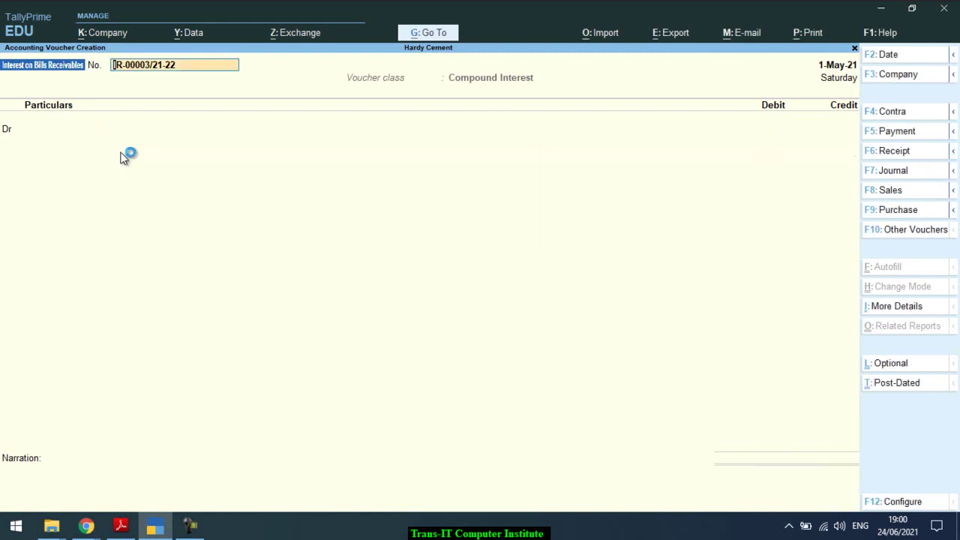
Switch to Adobe Reader and read Entry No. 6's simple interest instructions, including the date, class, ledger and Figure 184's bill list
key(alt+Tab)
scroll(120, 152, down, 2)
scroll(120, 152, down, 15)
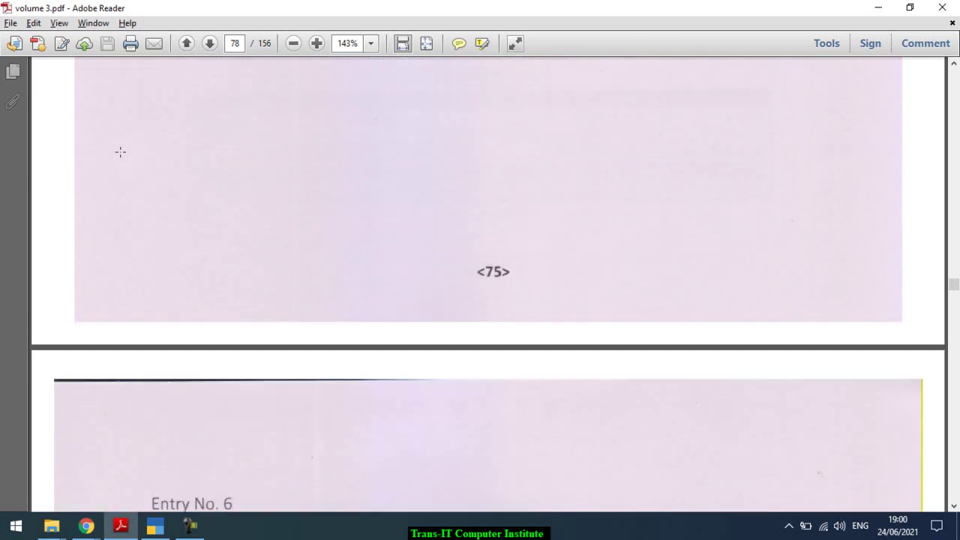
scroll(120, 153, down, 1)
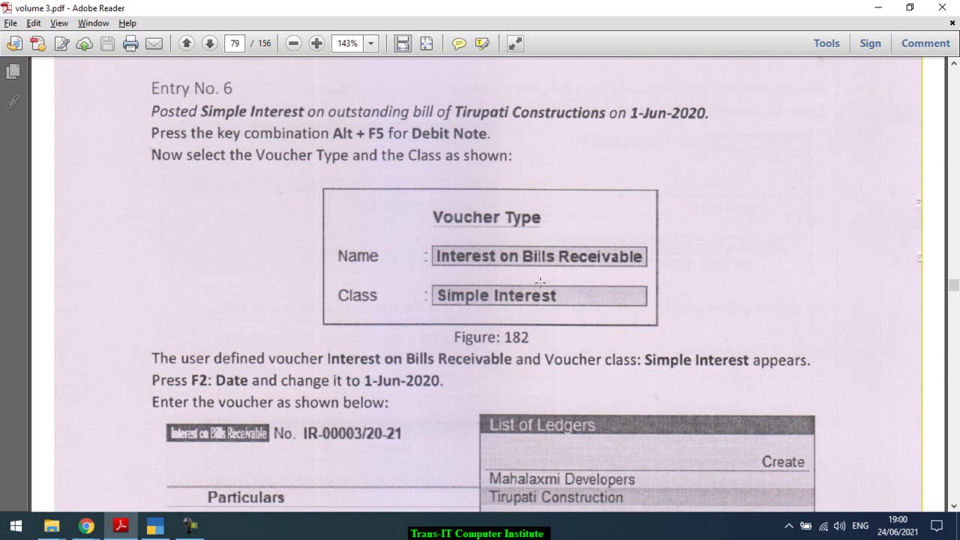
scroll(540, 282, down, 5)
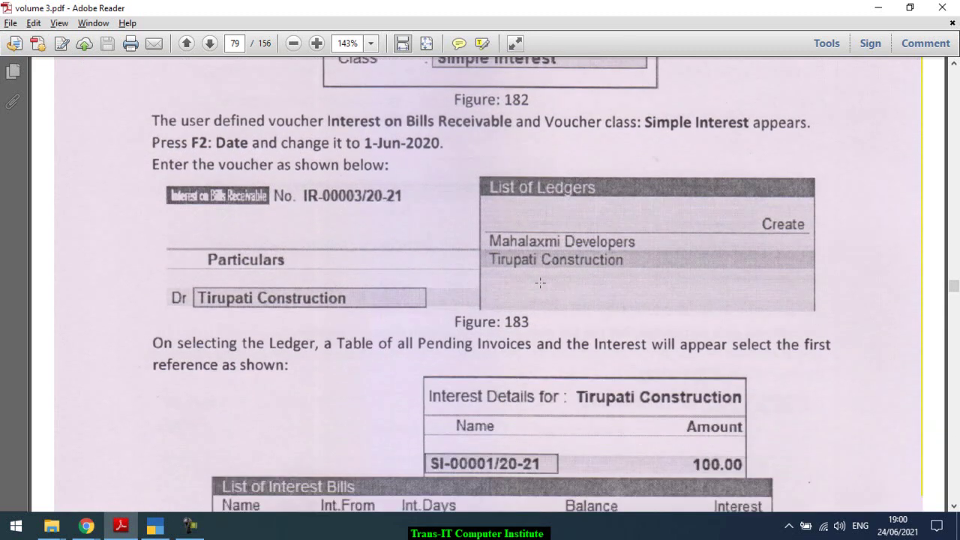
scroll(540, 283, down, 3)
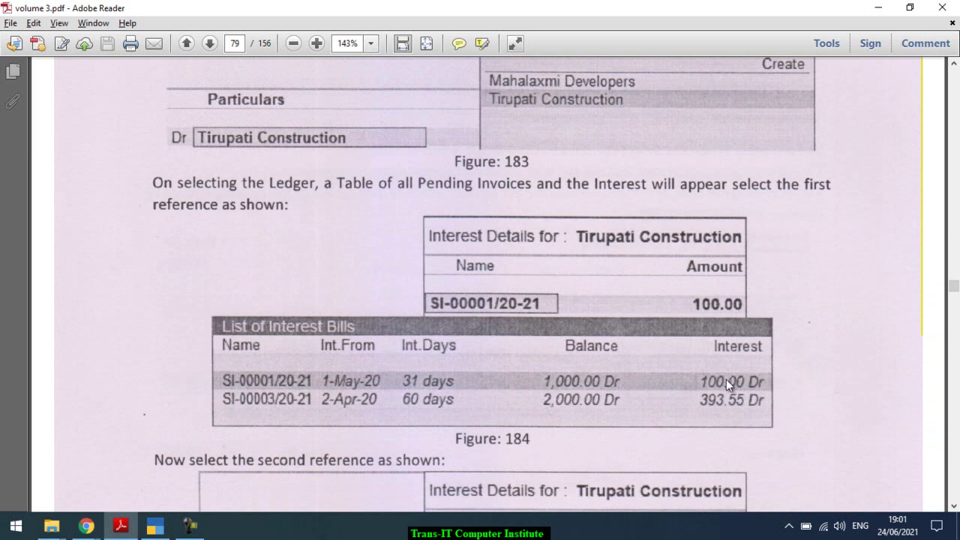
Switch to TallyPrime, date the new Interest on Bills Receivables voucher 1-Jun-21 and change its class to Simple Interest
key(alt+Tab)
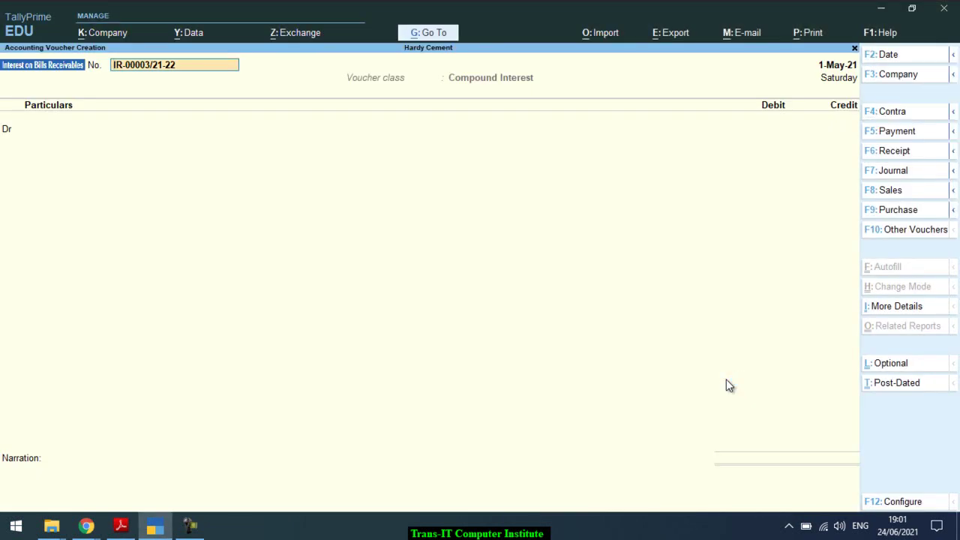
key(F2)
text(1/6)
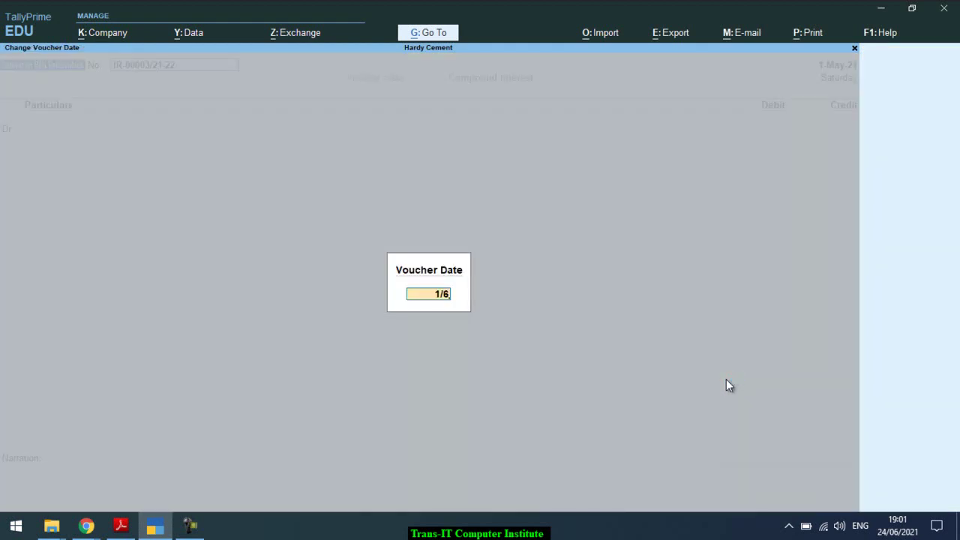
key(Return)
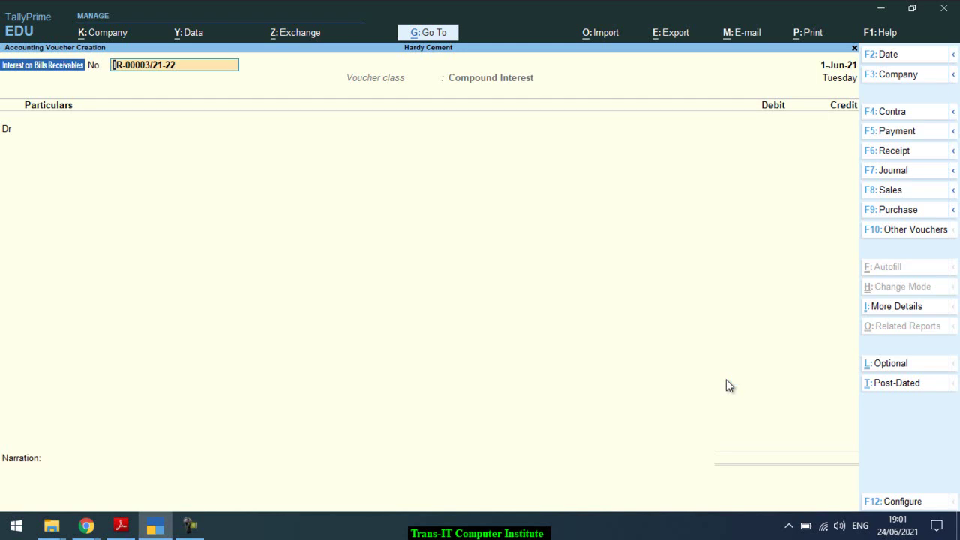
key(Return)
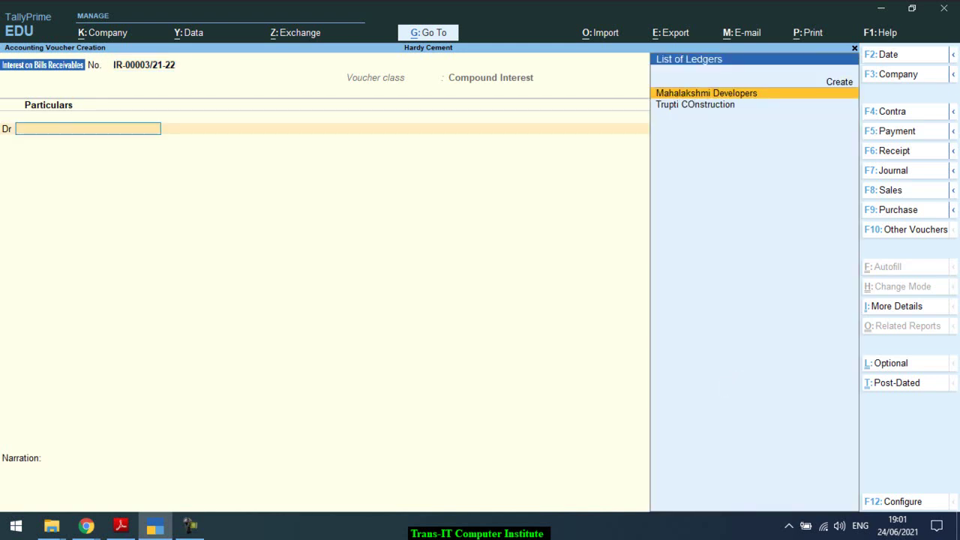
click(953, 137)
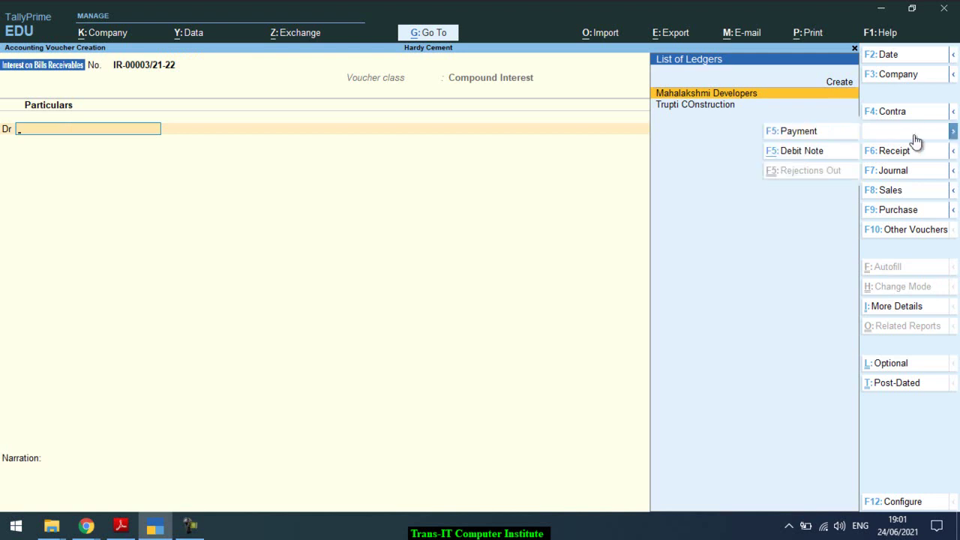
click(802, 152)
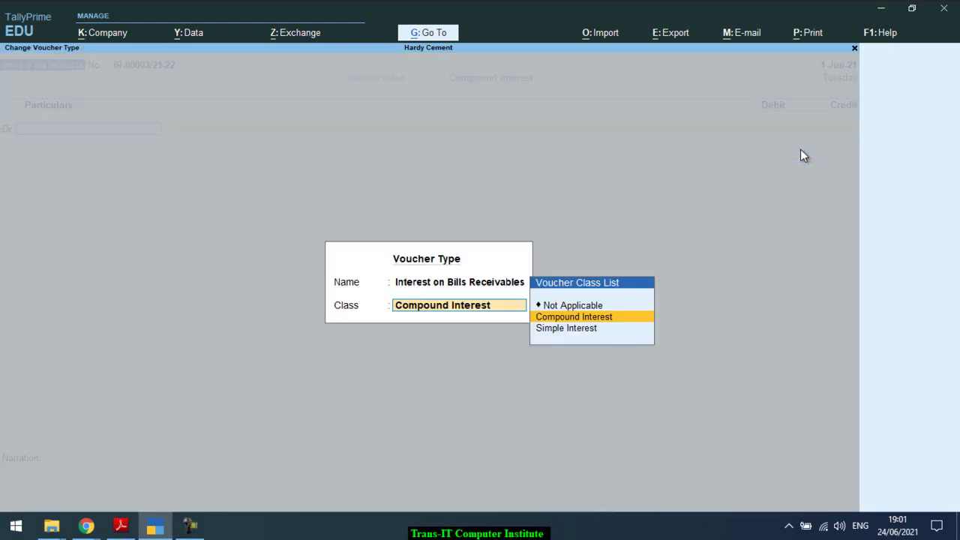
click(575, 329)
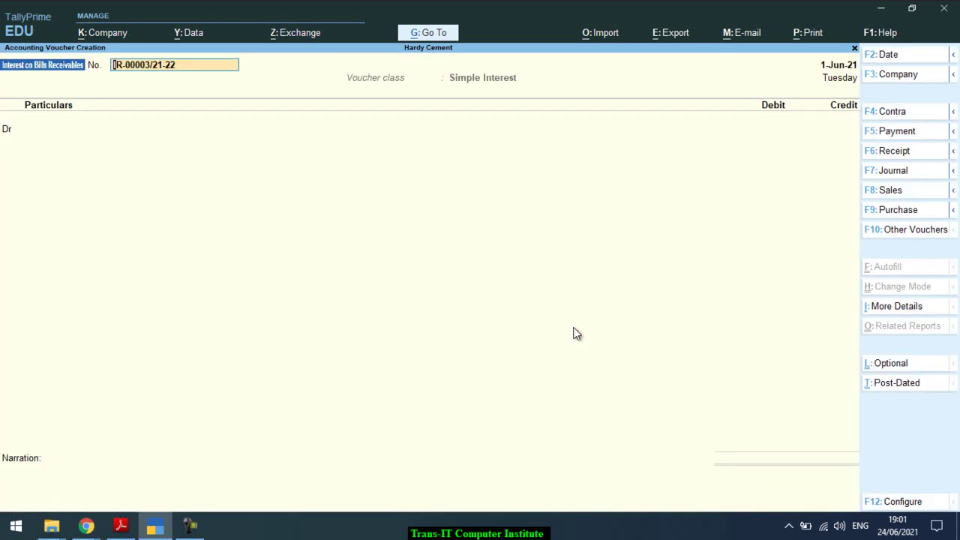
Debit Trupti COnstruction with the 100.00 interest on bill SL-00001/21-22 and end the bill list
key(Return)
key(Down)
key(Return)
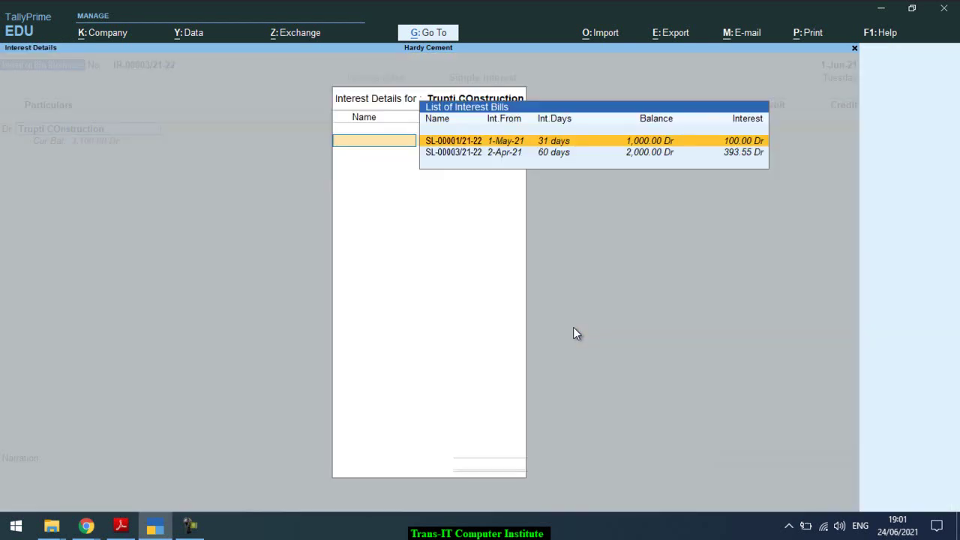
key(Return)
key(Return)
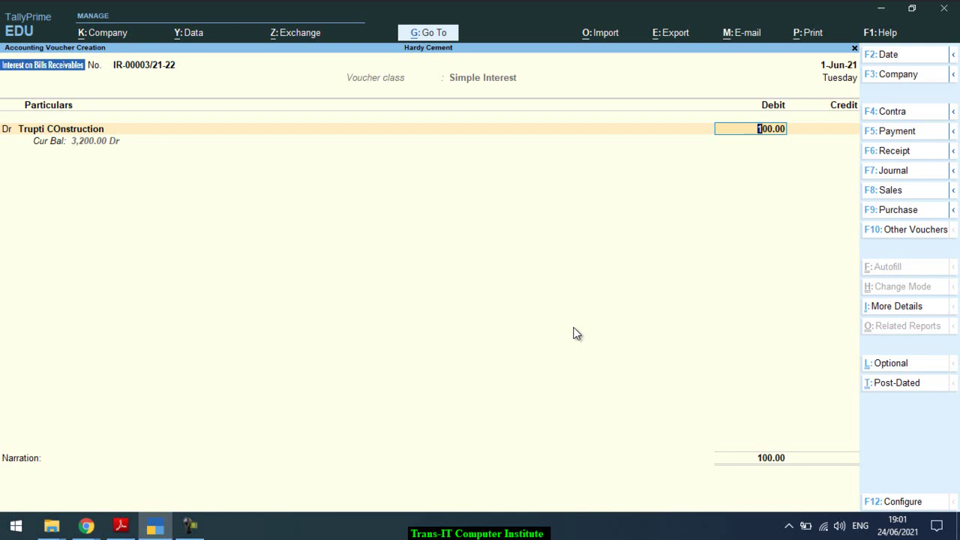
Allocate the 100.00 debit to a new reference, IR-00003/21-22, in Trupti COnstruction's bill-wise details
click(83, 152)
key(Return)
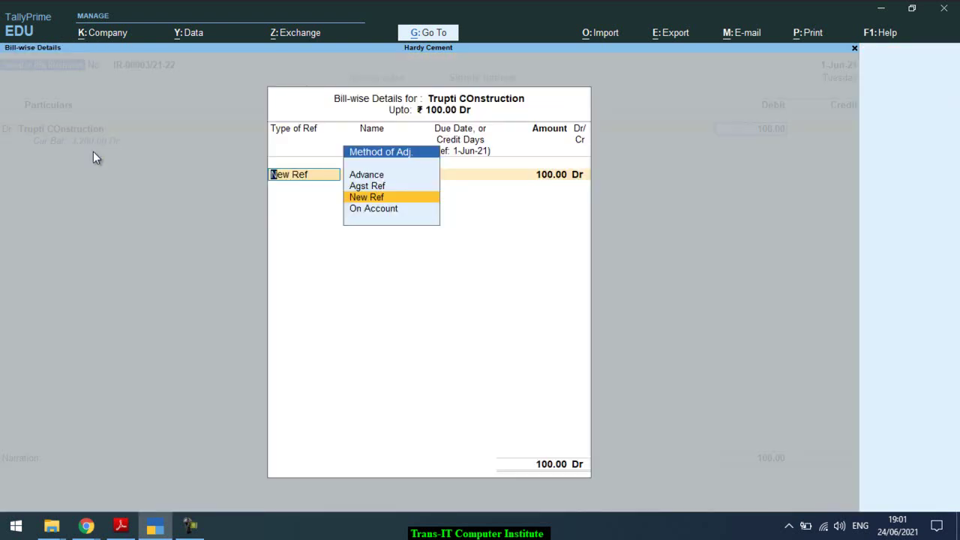
key(Return)
key(Return)
key(Return)
key(Return)
key(Return)
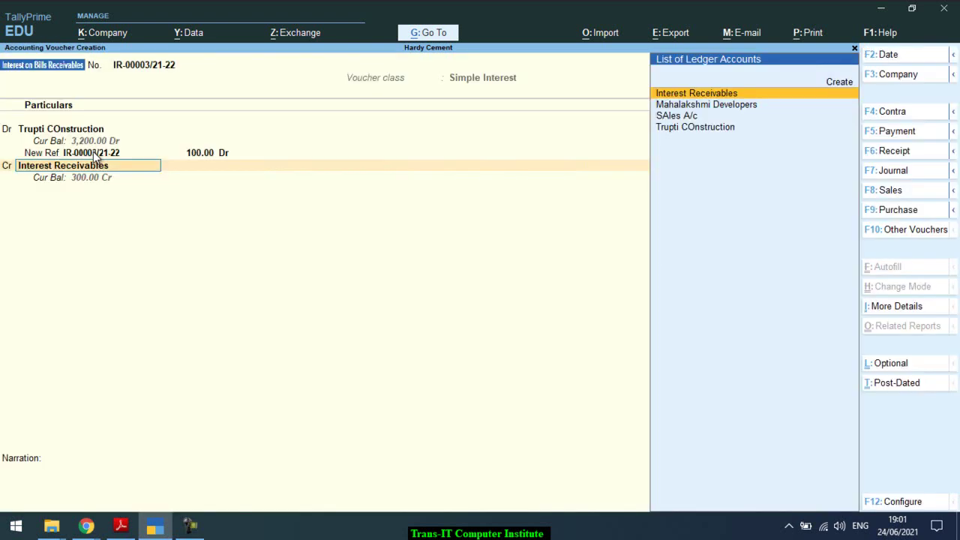
Credit Interest Receivables with 100.00 and save the simple interest voucher dated 1-Jun-21 without a narration
key(Return)
key(Return)
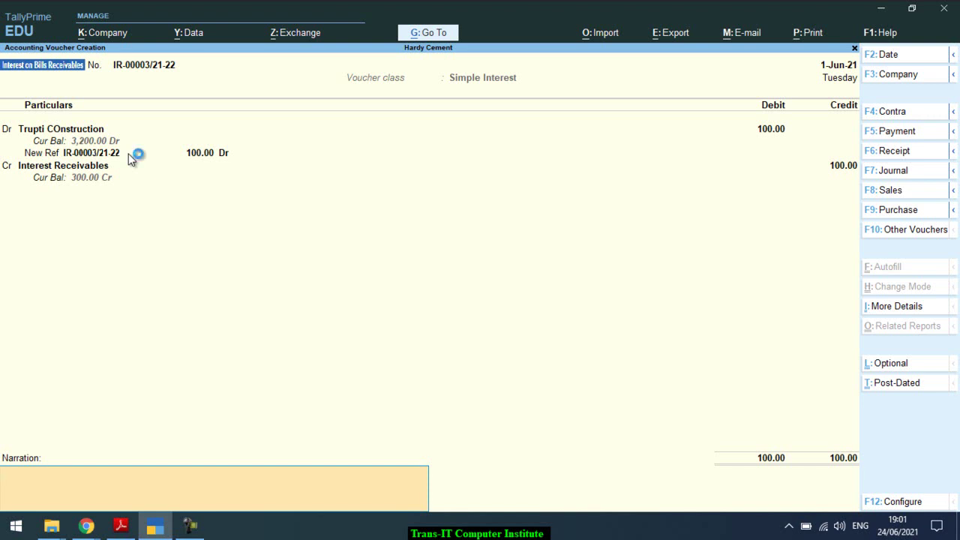
key(Return)
key(Return)
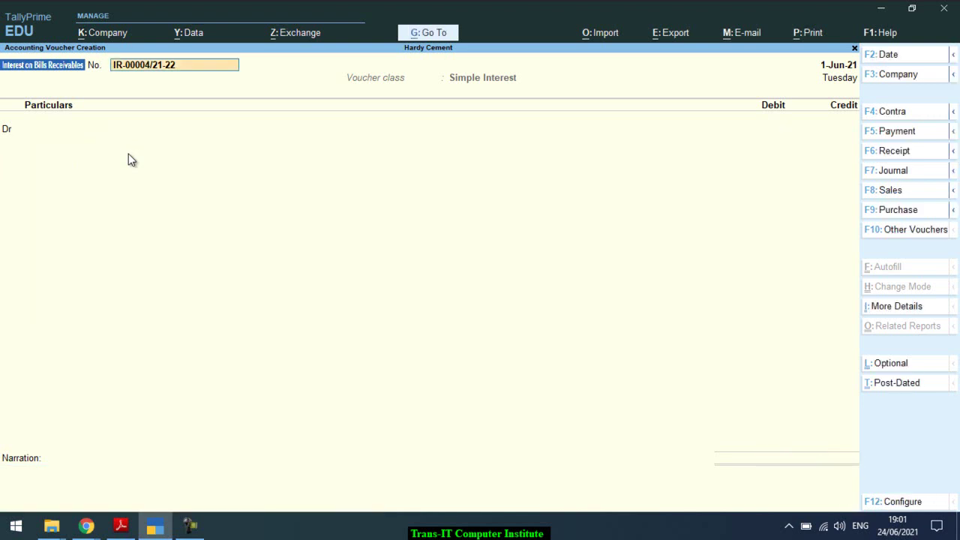
Switch to Adobe Reader and examine how Figures 184 to 186 select the interest bills and total them in Entry No. 6
key(alt+Tab)
scroll(128, 153, down, 10)
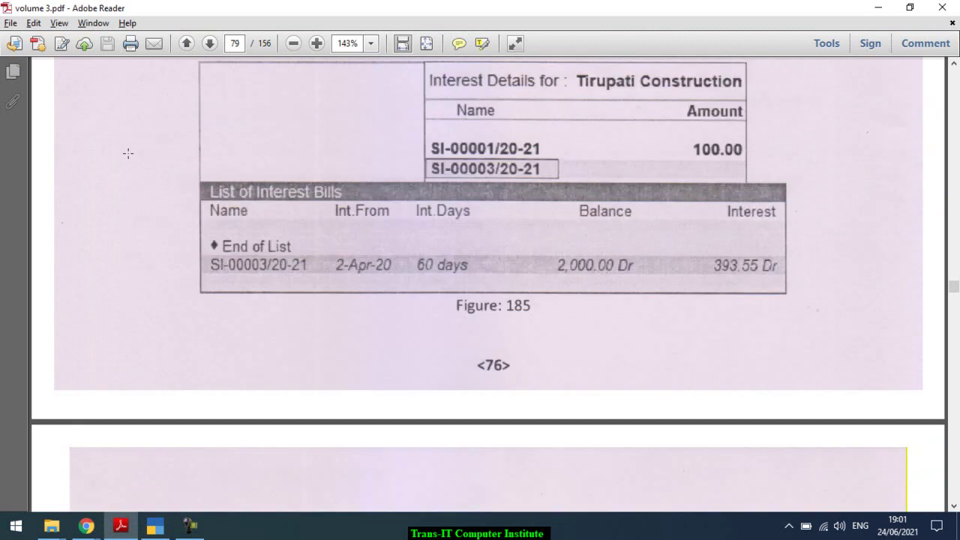
scroll(127, 153, down, 8)
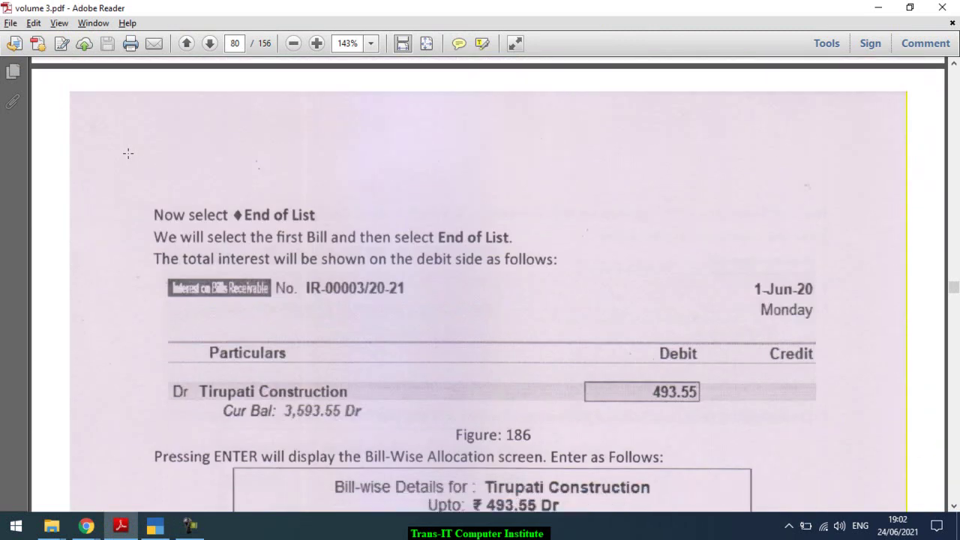
scroll(128, 153, down, 4)
scroll(128, 153, up, 18)
scroll(127, 153, up, 14)
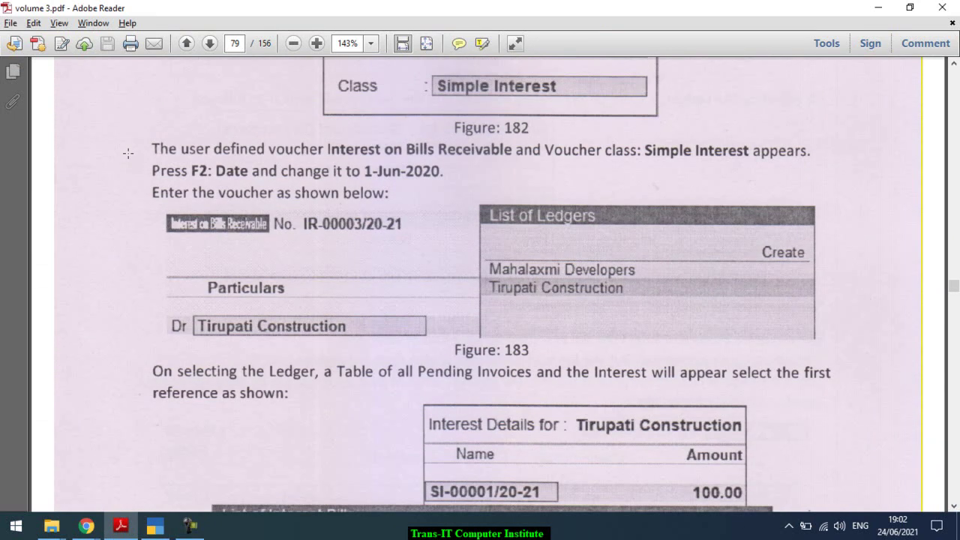
scroll(127, 153, down, 13)
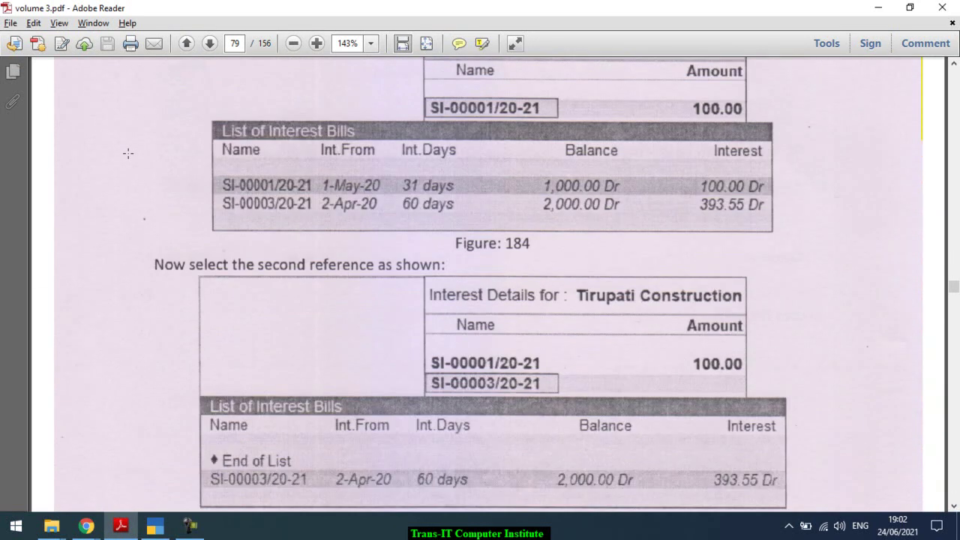
scroll(127, 153, down, 3)
scroll(128, 153, down, 1)
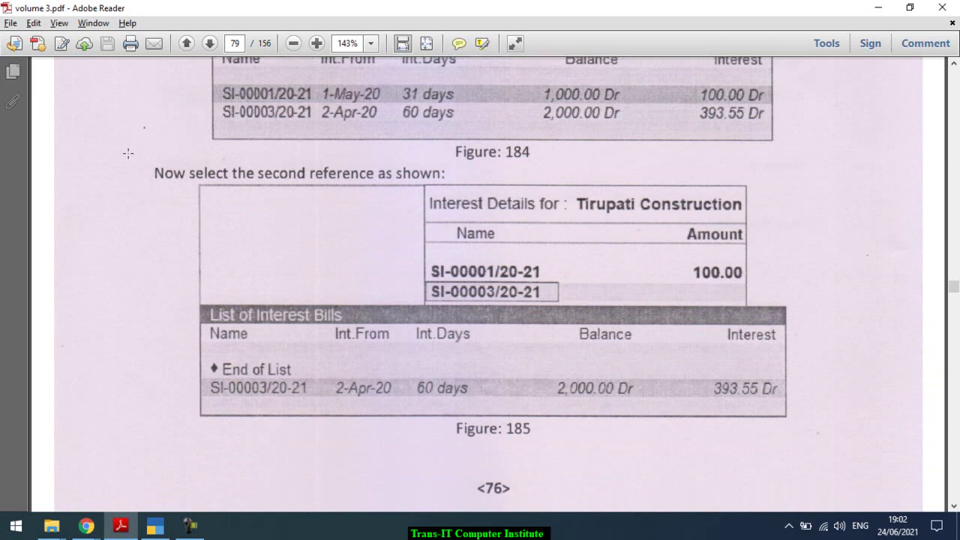
scroll(127, 153, down, 10)
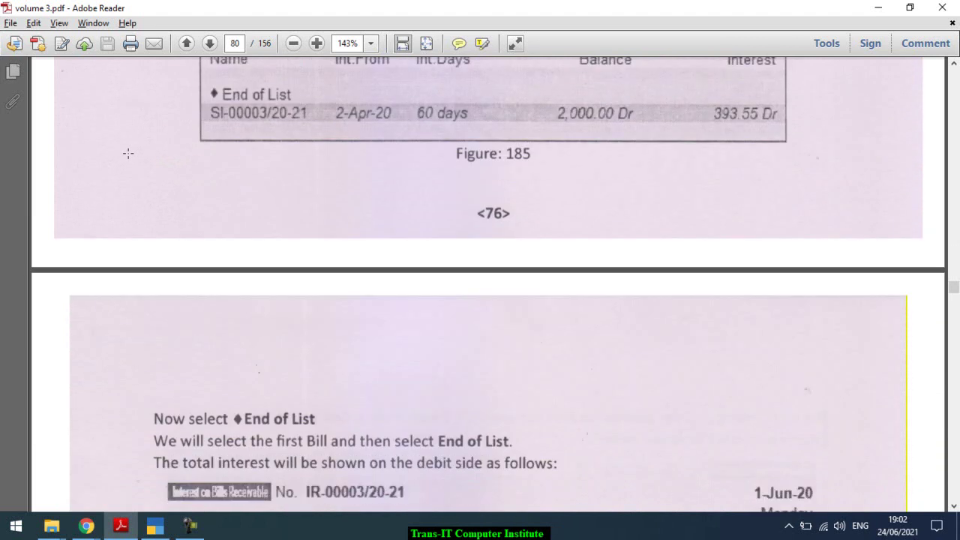
scroll(128, 153, down, 2)
Switch to TallyPrime, reopen saved voucher IR-00003/21-22 and go through Trupti COnstruction's interest bill details
key(alt+Tab)
key(Page_Up)
key(Return)
key(Return)
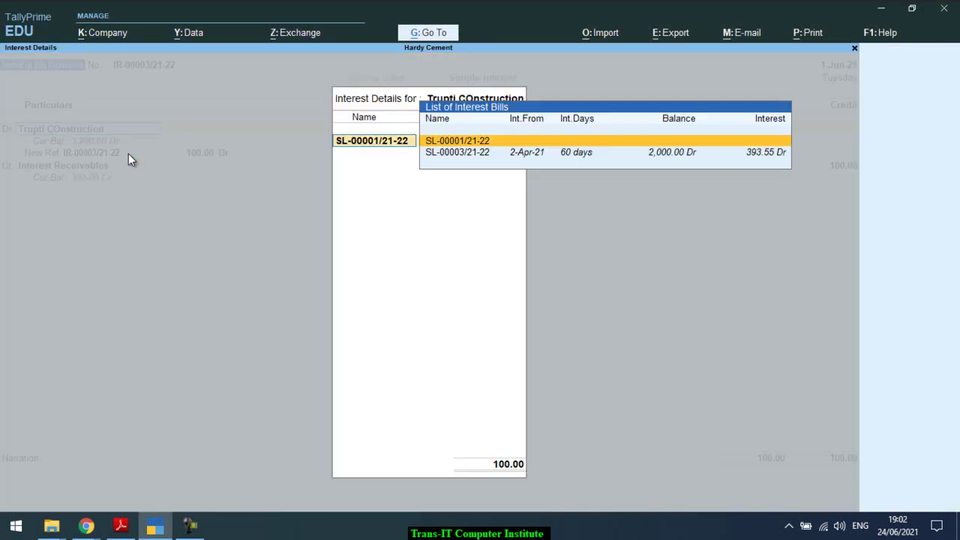
key(Return)
key(Return)
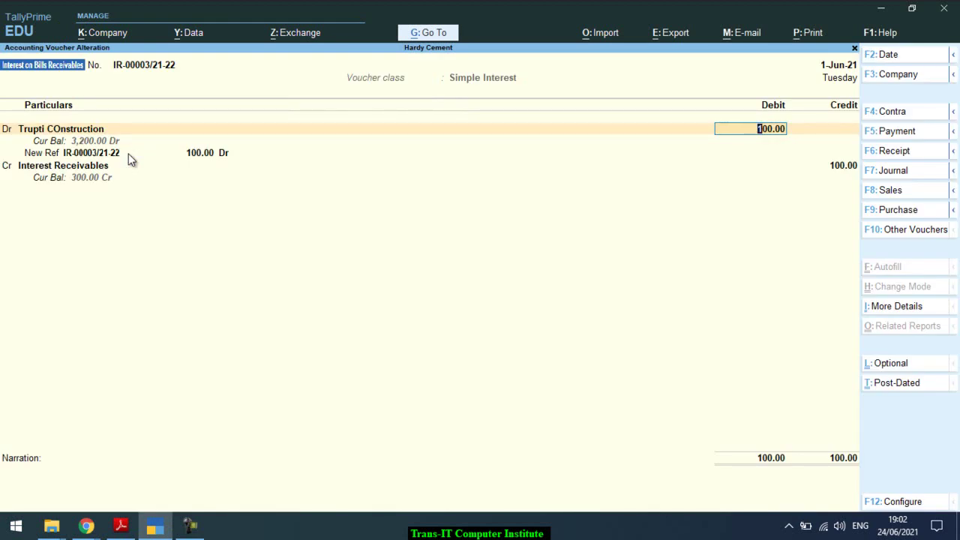
Replace bill SL-00001/21-22 with SL-00003/21-22 in Trupti COnstruction's interest details and end the list
key(BackSpace)
key(Return)
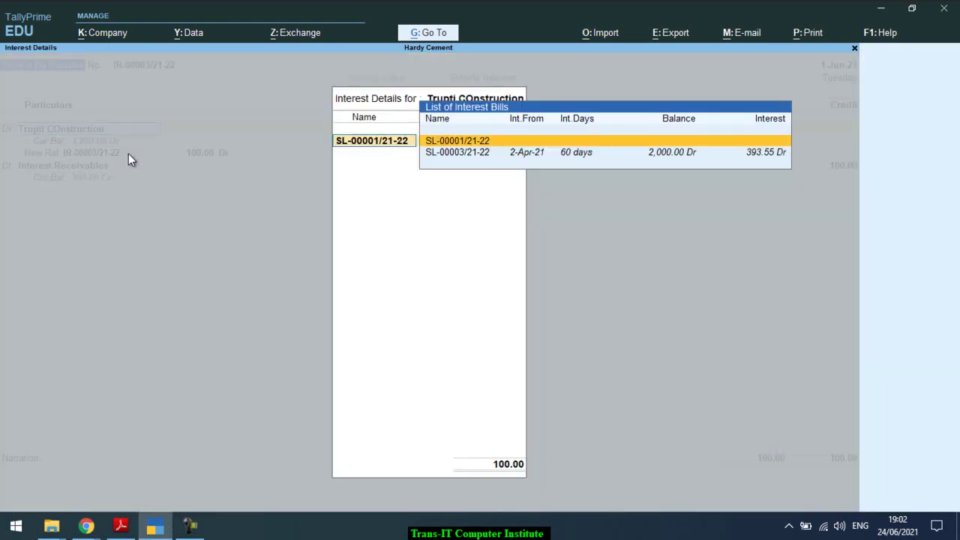
key(Down)
key(Return)
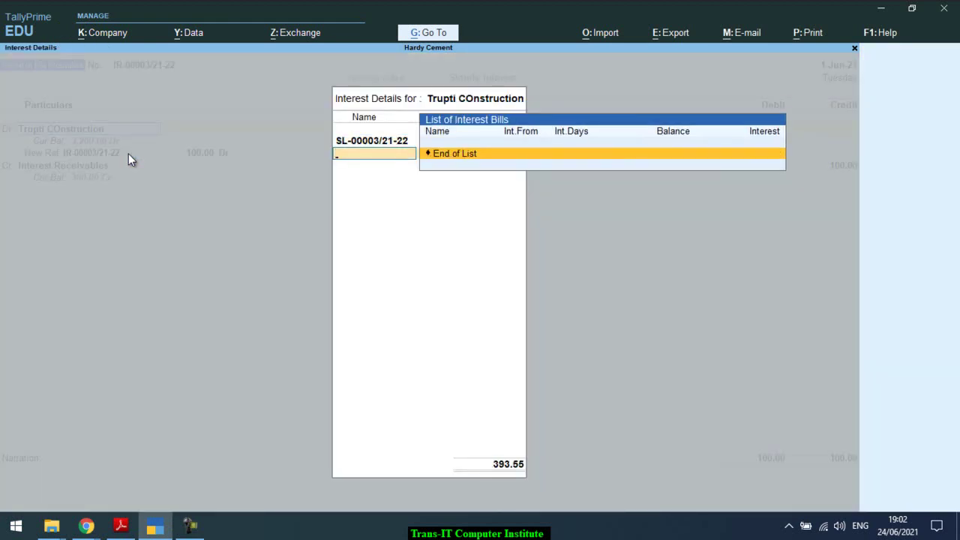
key(Return)
key(BackSpace)
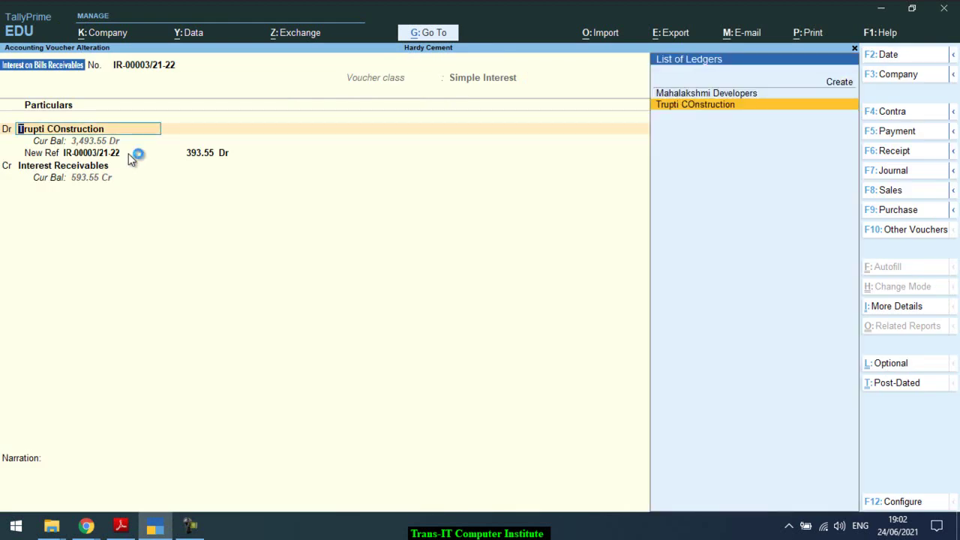
key(Return)
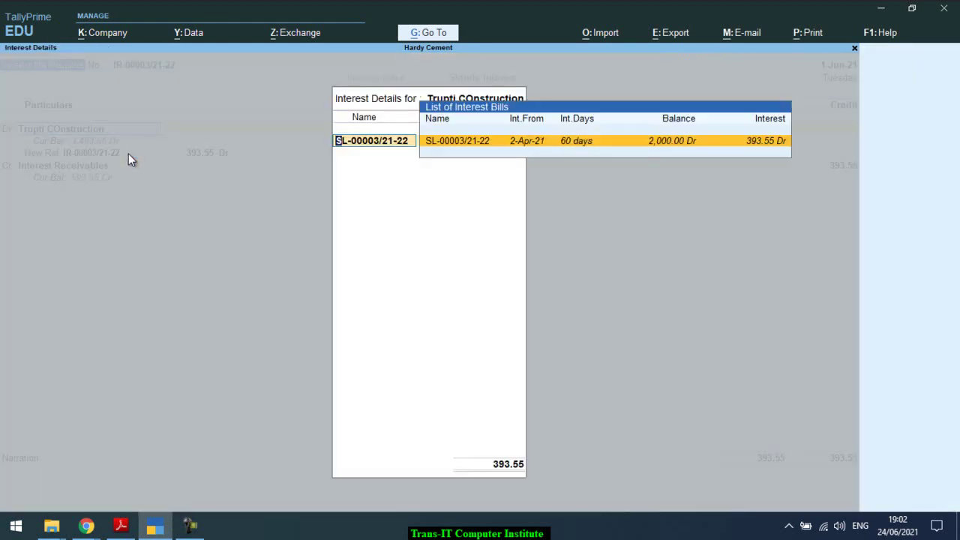
key(BackSpace)
key(BackSpace)
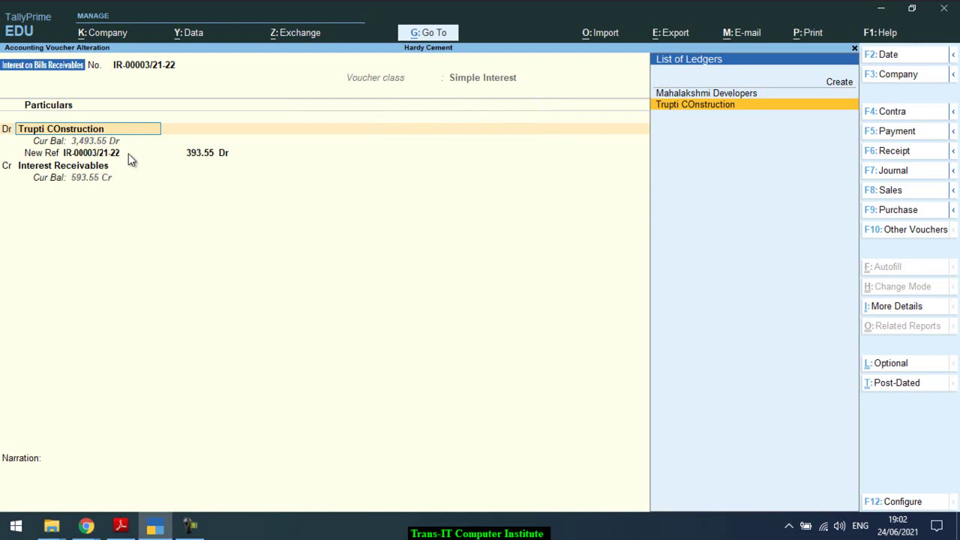
key(ctrl+BackSpace)
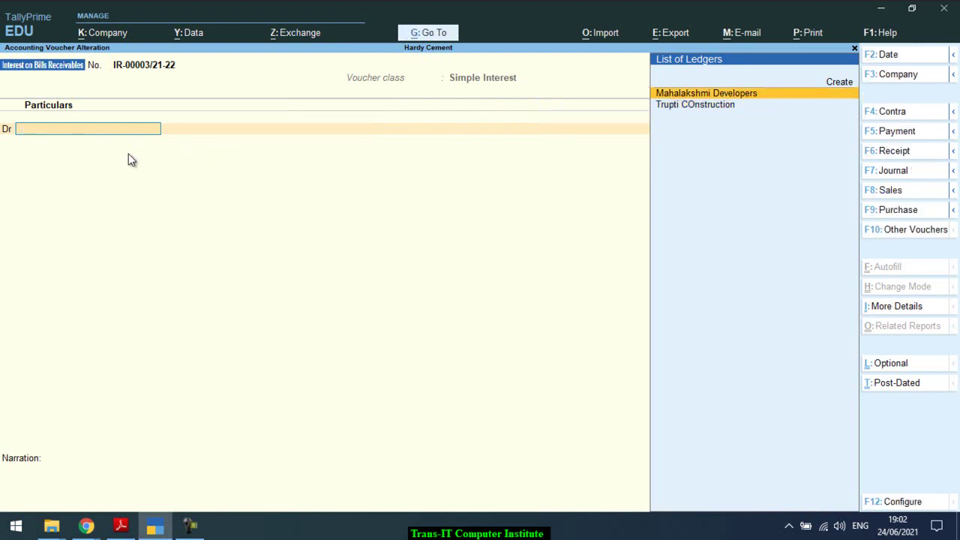
Discard the unsaved changes to simple interest voucher IR-00003/21-22 and delete the saved voucher
key(alt)
key(Escape)
key(y)
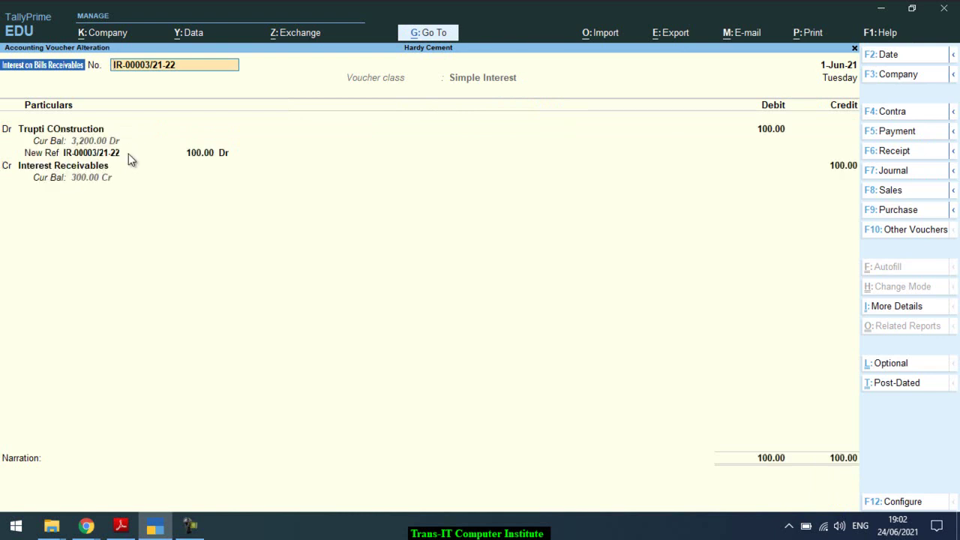
key(alt+d)
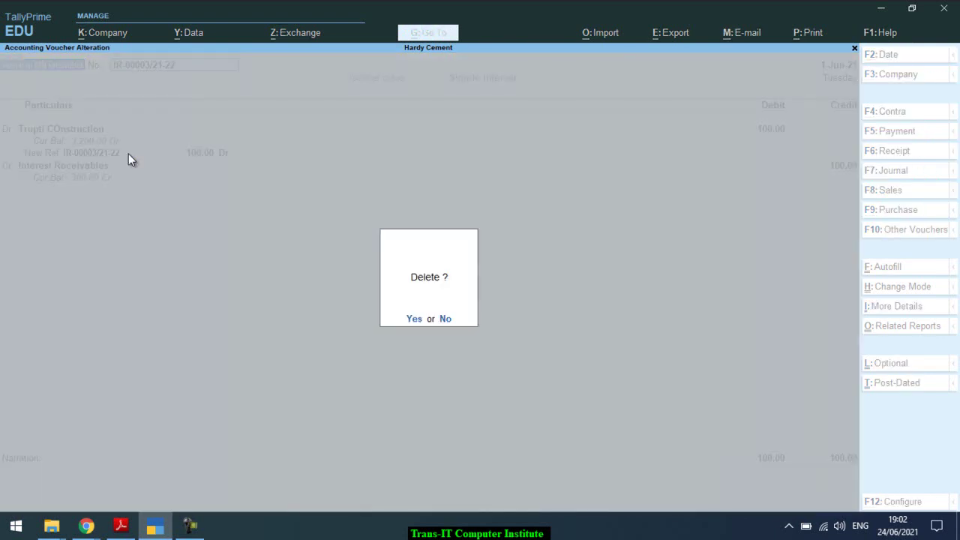
key(y)
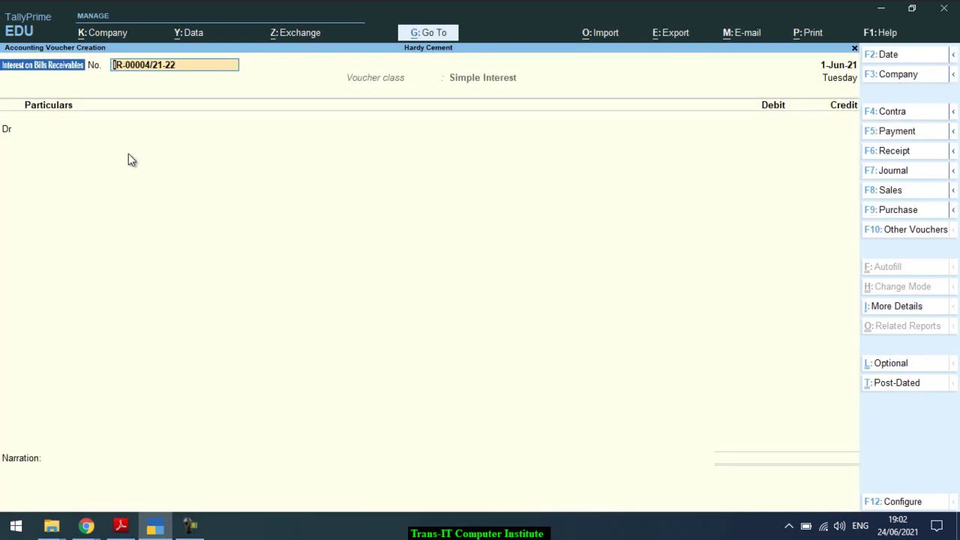
Debit Trupti COnstruction in voucher IR-00004/21-22, selecting interest bills SL-00001/21-22 and SL-00003/21-22
key(Return)
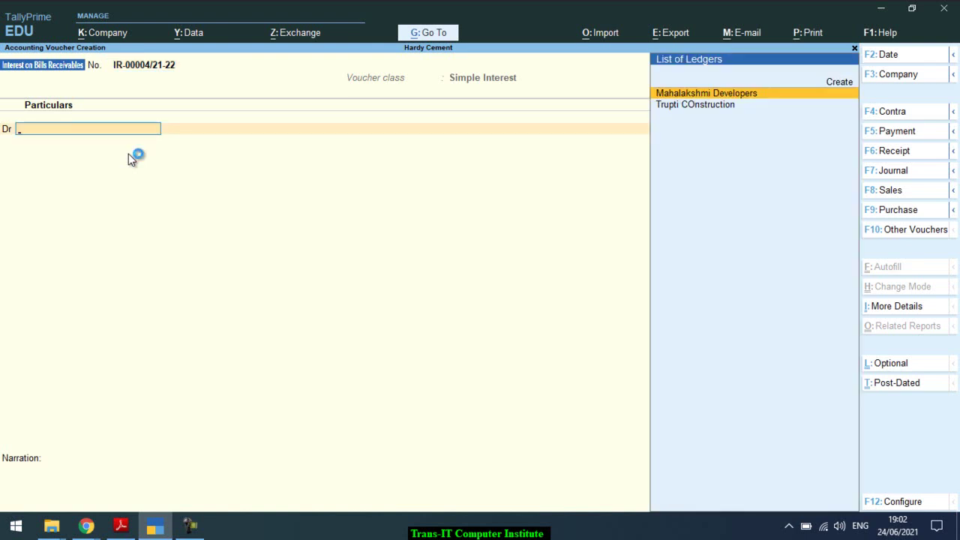
key(Down)
key(Return)
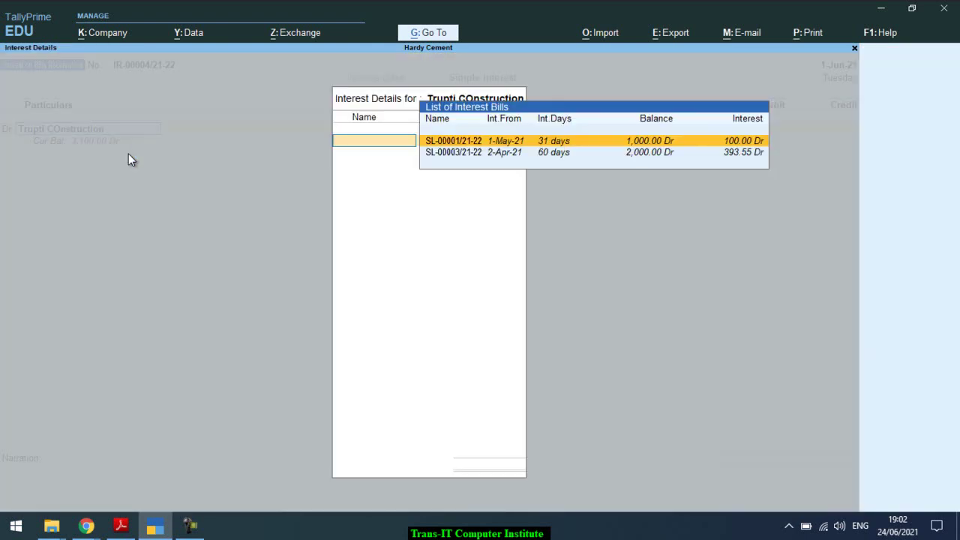
key(Return)
key(Down)
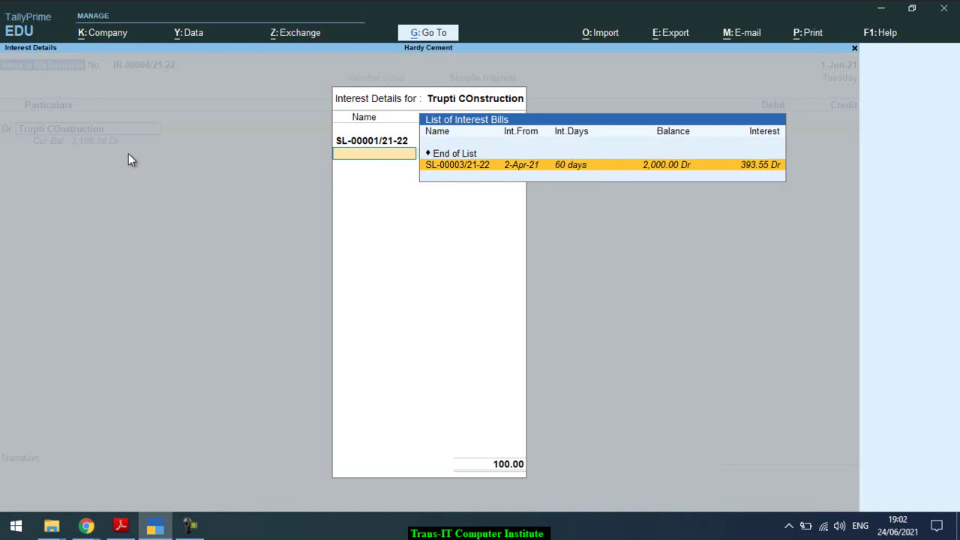
key(Return)
key(Return)
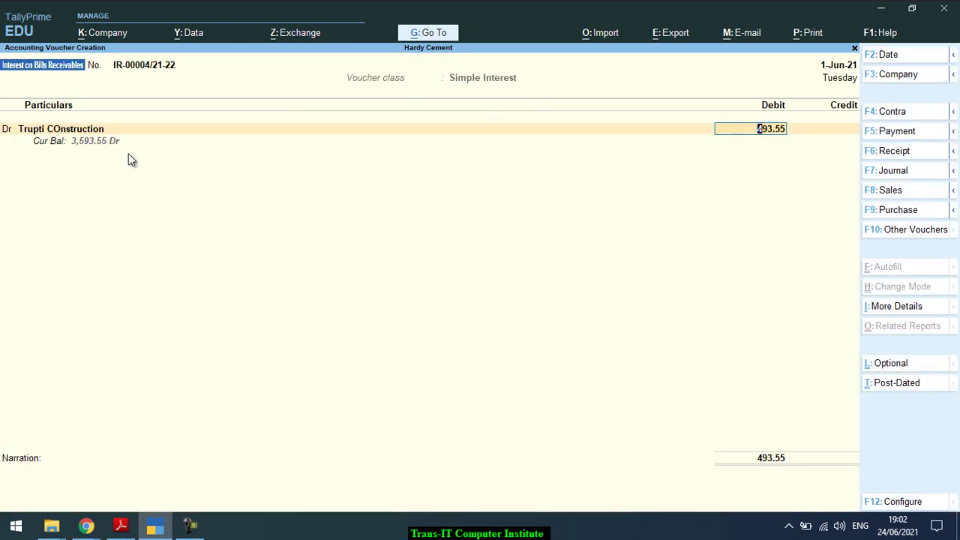
Accept the 493.55 debit and allocate it to Trupti COnstruction as New Ref IR-00004/21-22
key(Return)
key(Return)
key(Return)
key(Return)
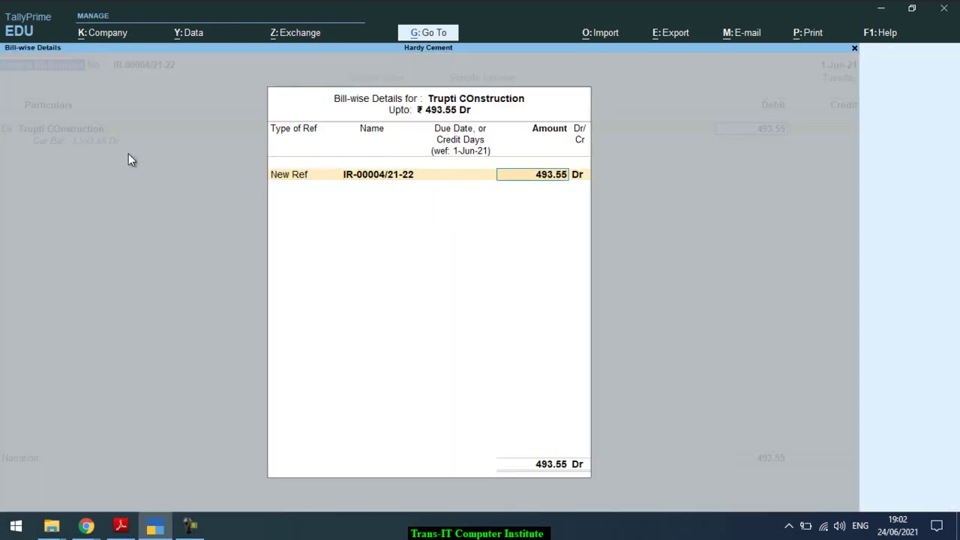
key(Return)
Credit Interest Receivables with 493.55 and save the simple interest voucher without a narration
key(Return)
key(Return)
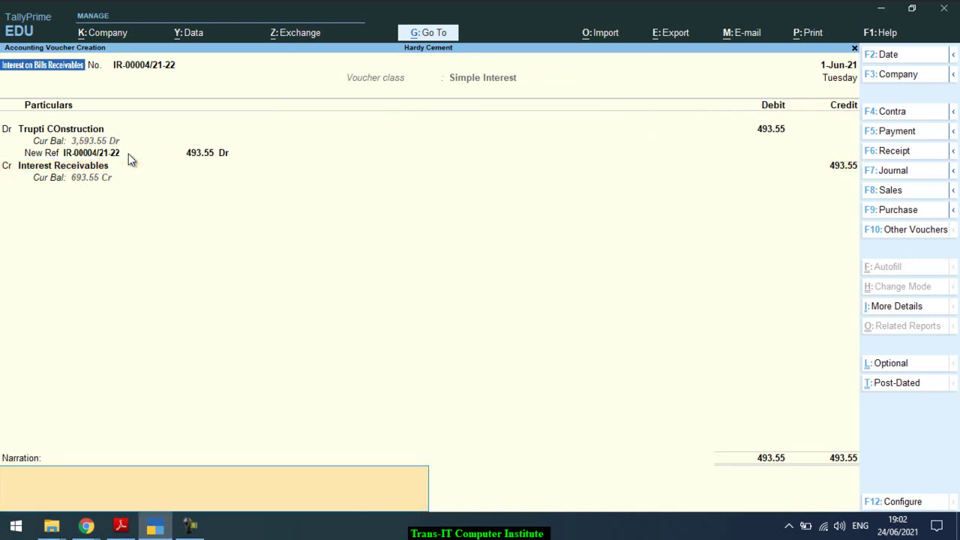
key(Return)
key(Return)
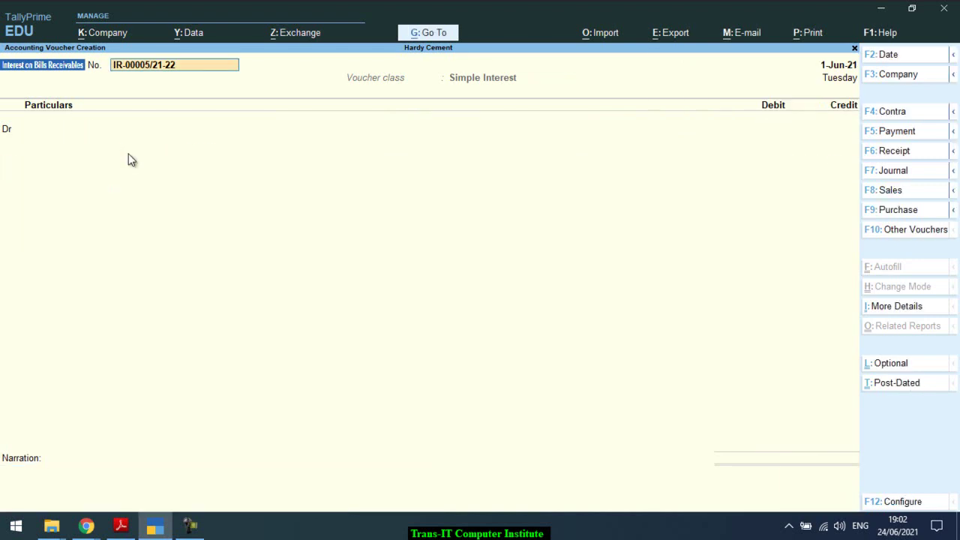
Switch to Adobe Reader and examine Figures 186 to 188 and the voucher type and class required for Entry No. 7
key(alt+Tab)
scroll(128, 154, down, 5)
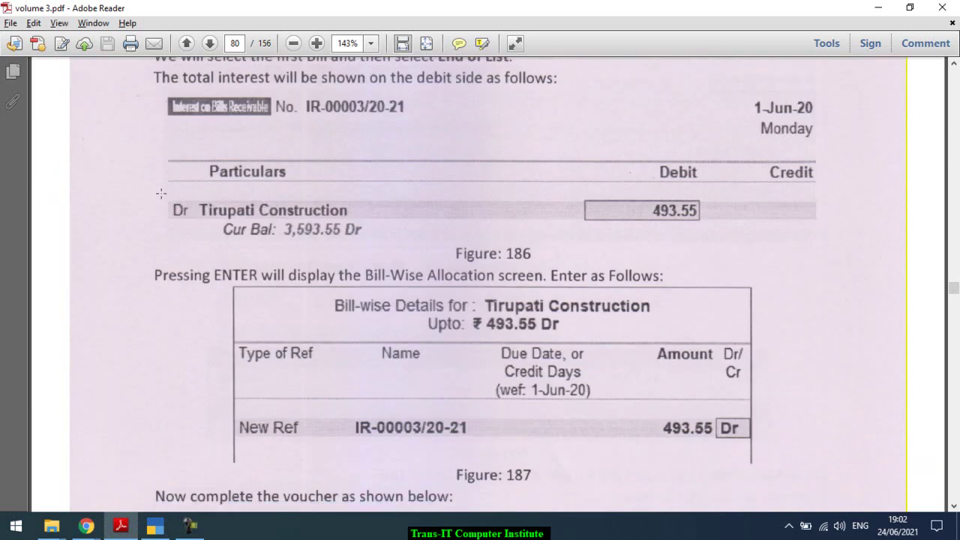
scroll(334, 237, down, 10)
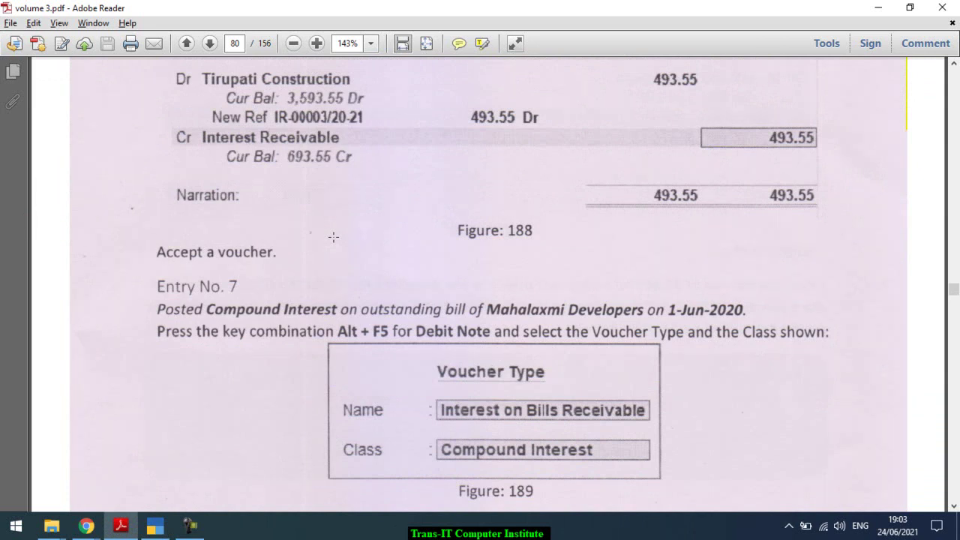
scroll(334, 237, down, 5)
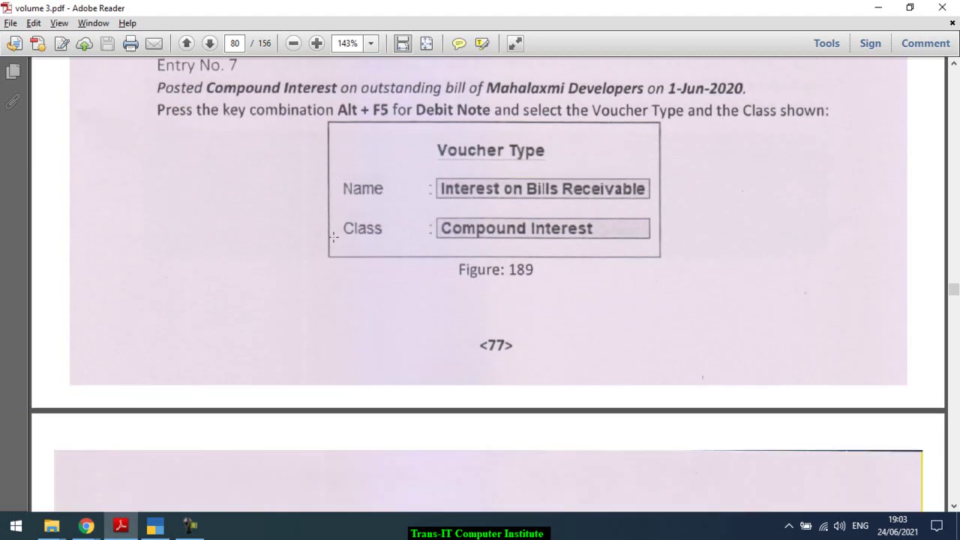
Switch to TallyPrime and start an Interest on Bills Receivables debit note with the Compound Interest class
key(alt+Tab)
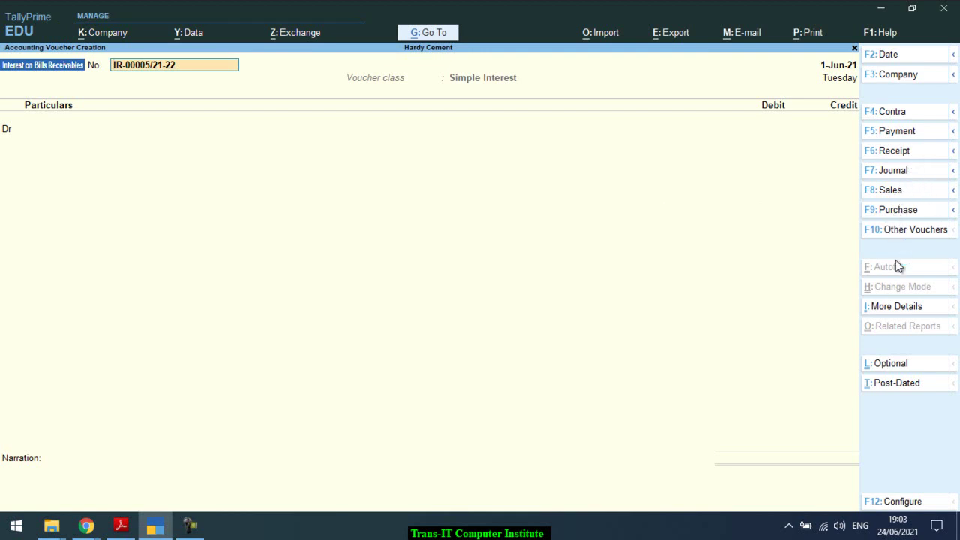
click(953, 134)
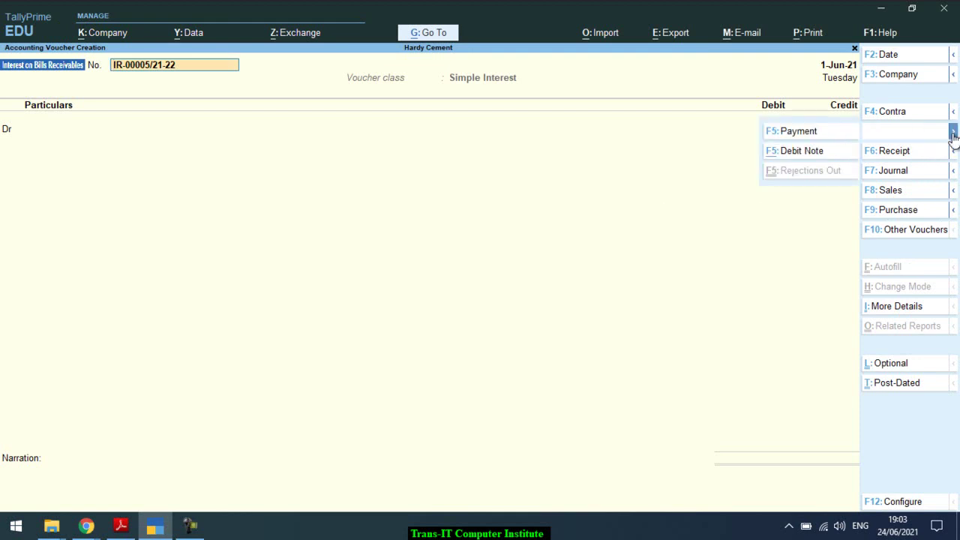
click(811, 156)
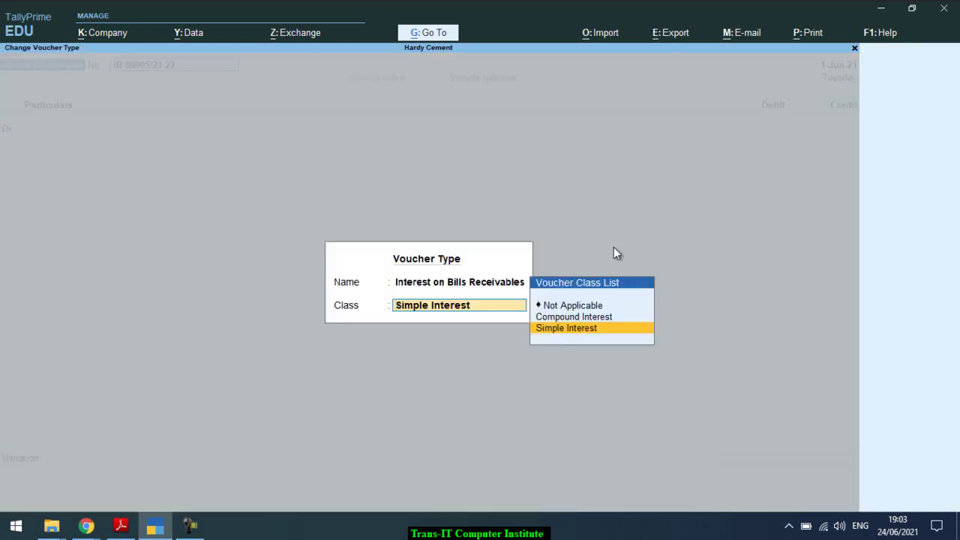
click(598, 319)
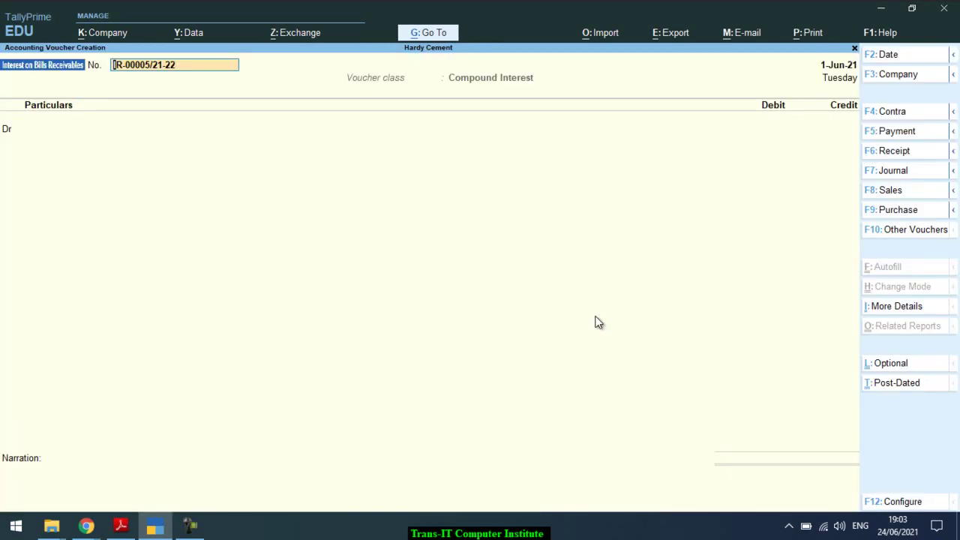
Debit Mahalakshmi Developers with 110.00 for interest bill SL-00002/21-22 and credit Interest Receivables with the same amount
key(Return)
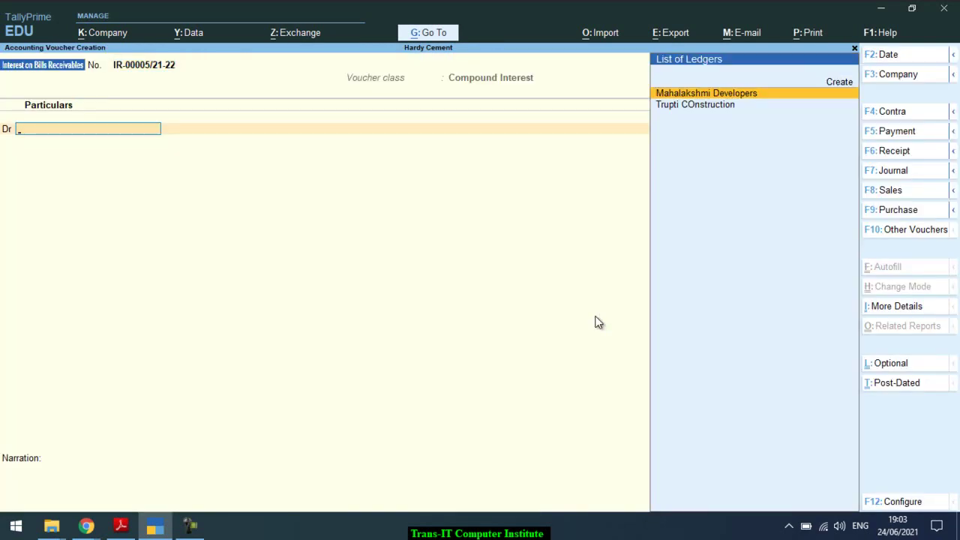
key(Return)
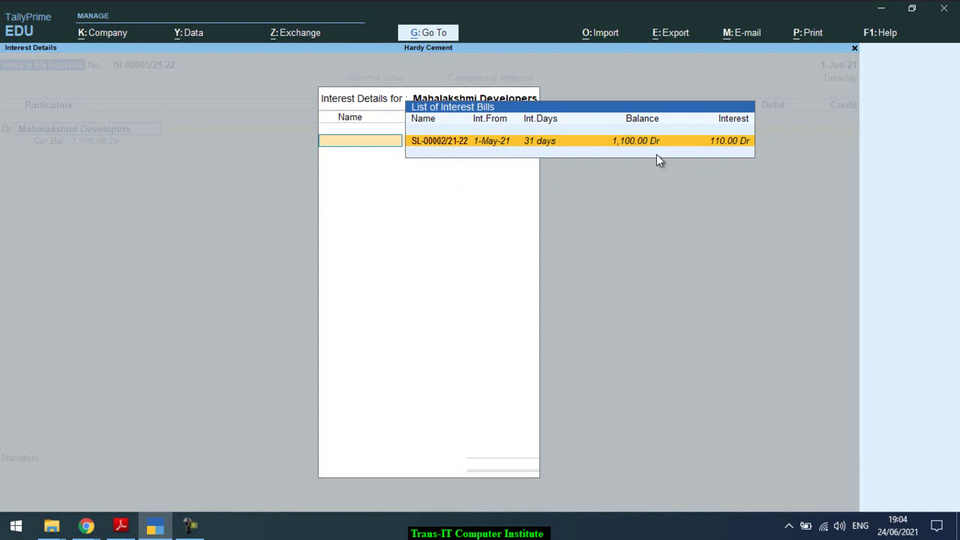
key(Return)
key(Return)
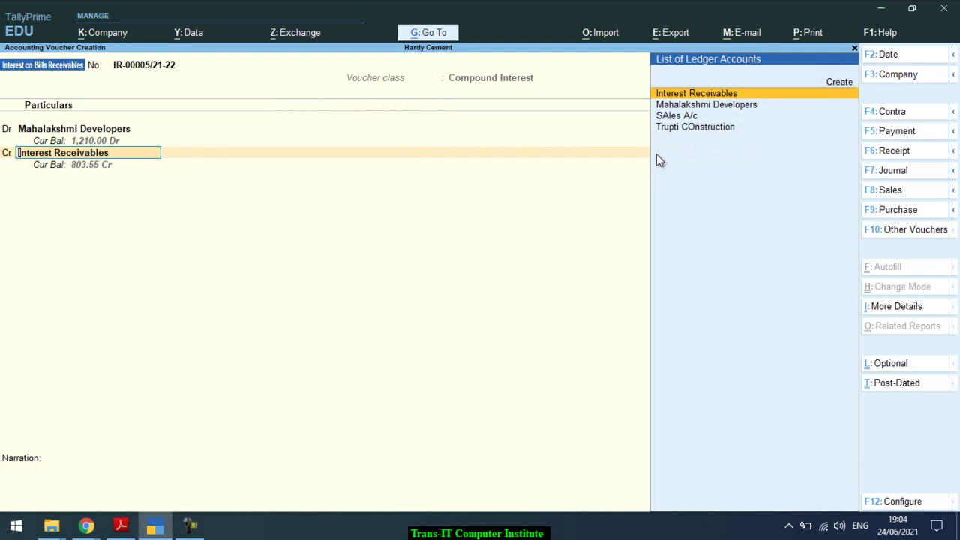
key(Return)
key(Return)
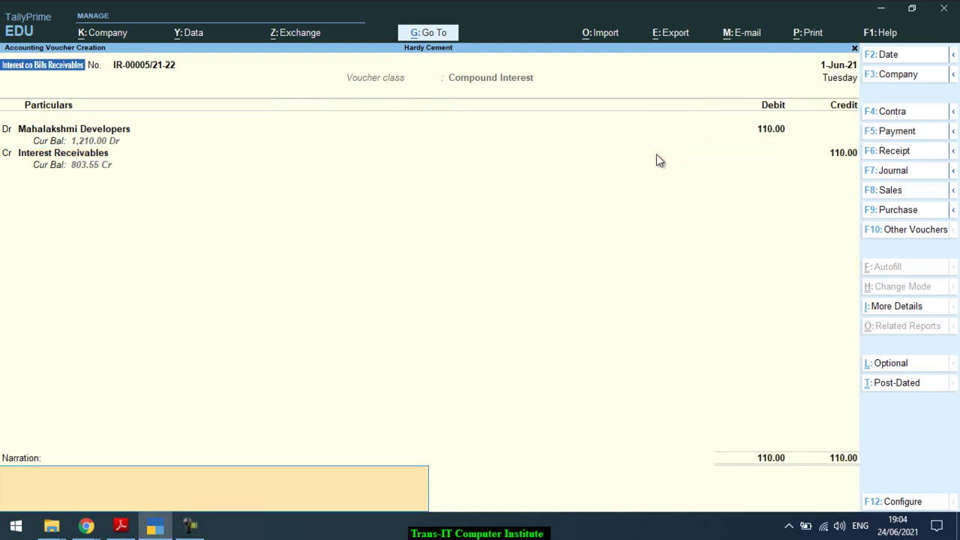
Switch to Adobe Reader and compare the compound interest entry with Figures 190 to 192
key(alt+Tab)
scroll(656, 154, down, 3)
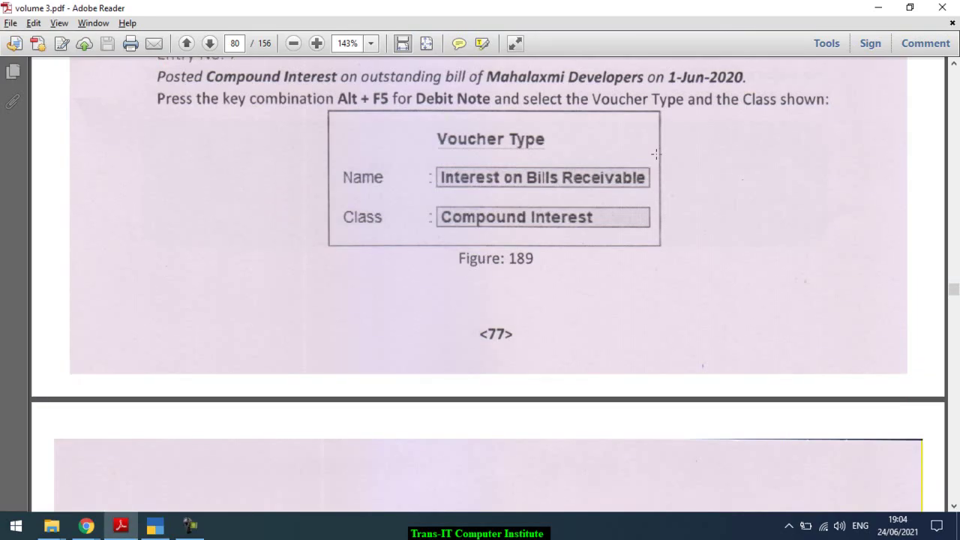
scroll(657, 154, down, 10)
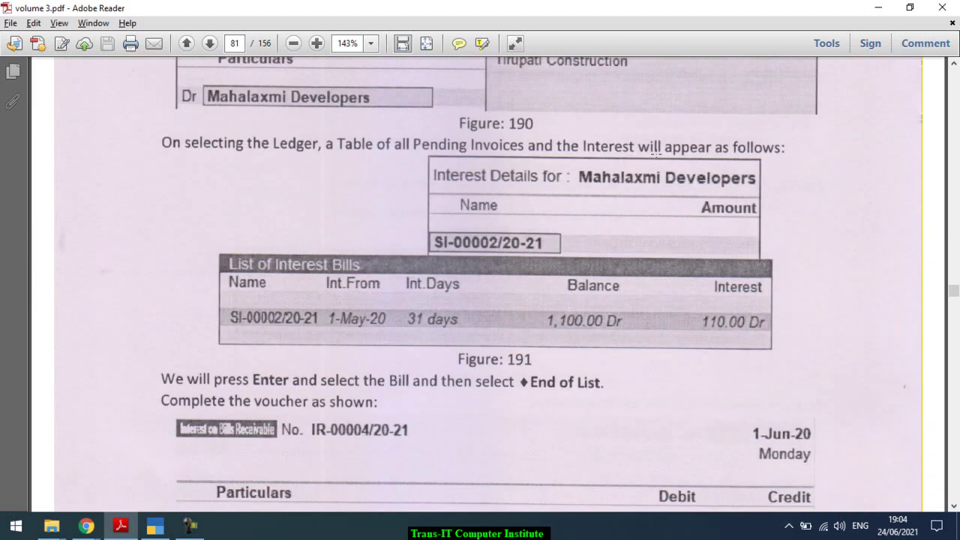
scroll(657, 154, down, 6)
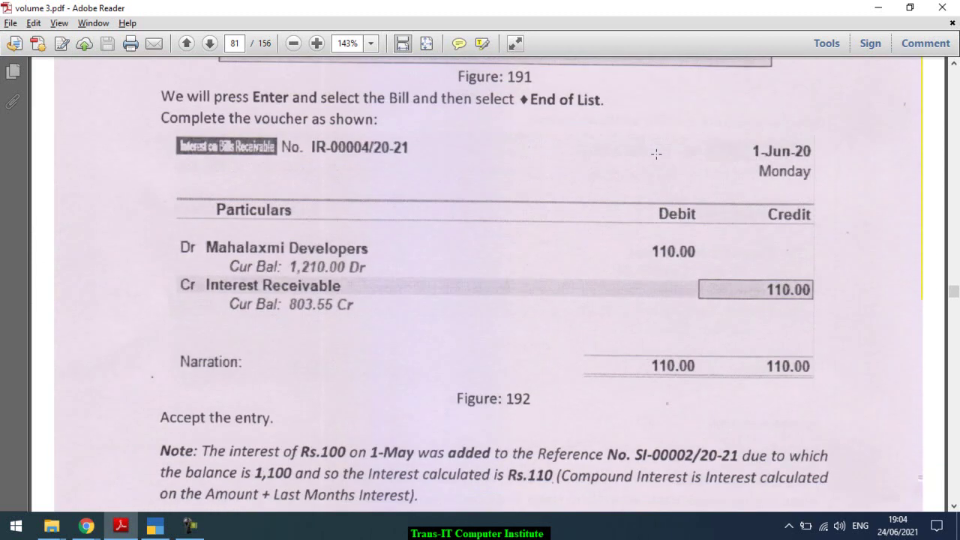
Switch to TallyPrime and save compound interest voucher IR-00005/21-22 without a narration
key(alt+Tab)
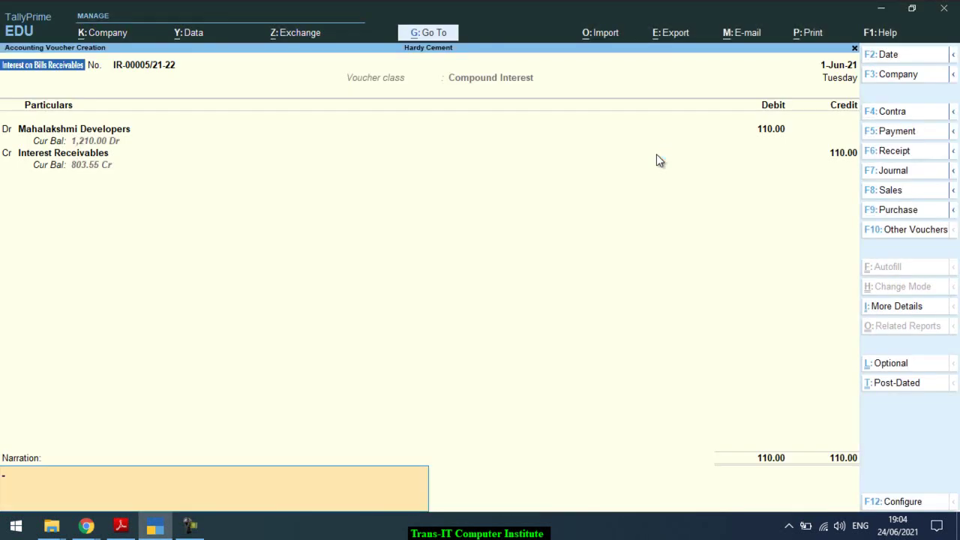
key(Return)
key(Return)
Switch to Adobe Reader and read the simple and compound interest notes and the Reports instructions for bill-wise outstanding receivables
key(alt+Tab)
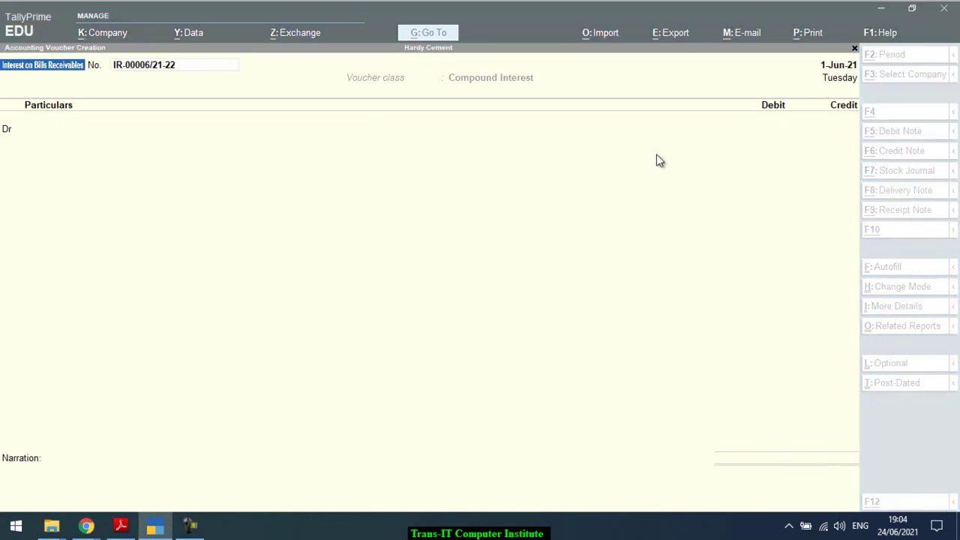
scroll(654, 154, down, 4)
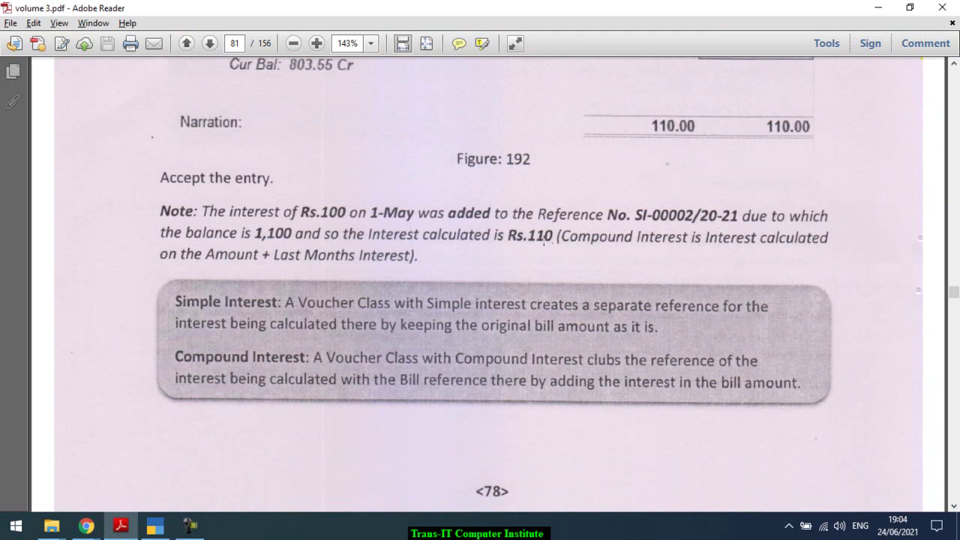
scroll(539, 238, down, 8)
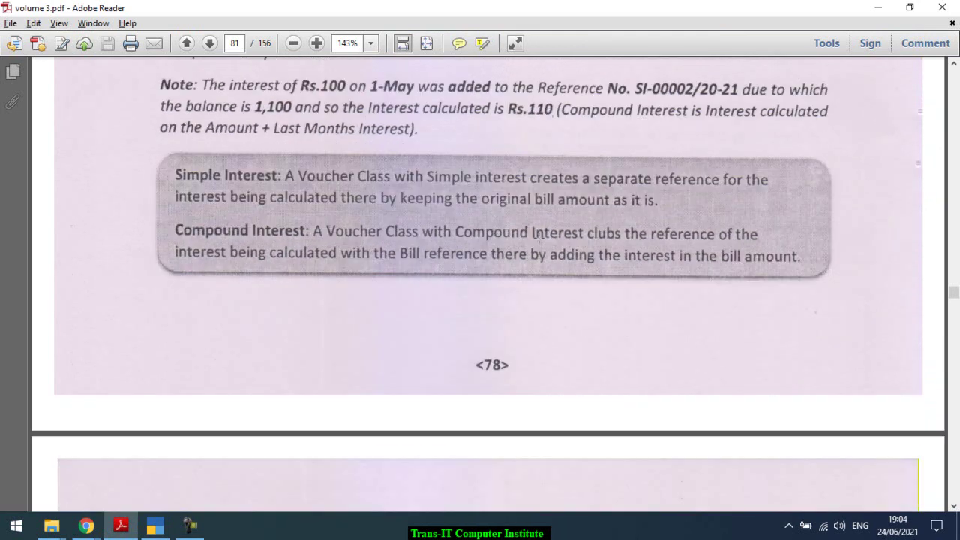
scroll(538, 238, down, 8)
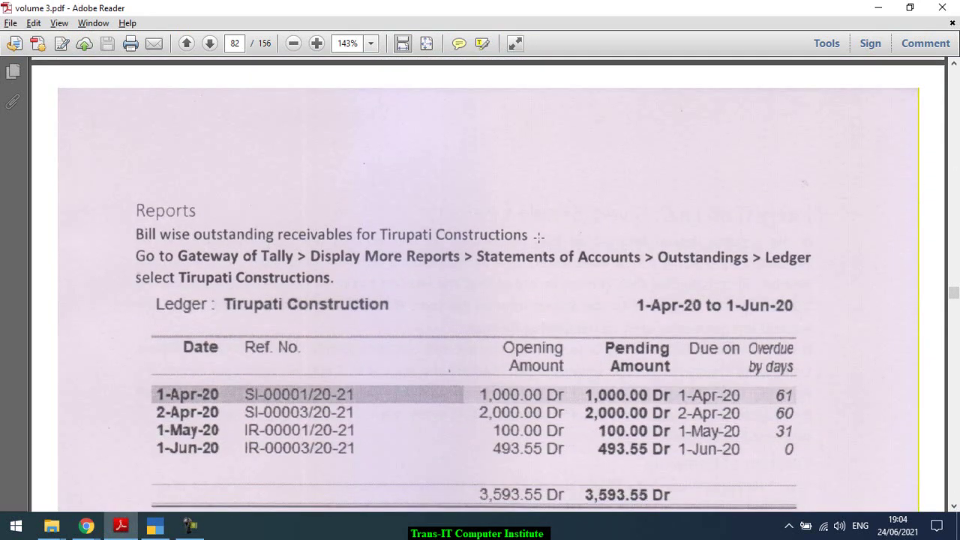
scroll(538, 238, down, 2)
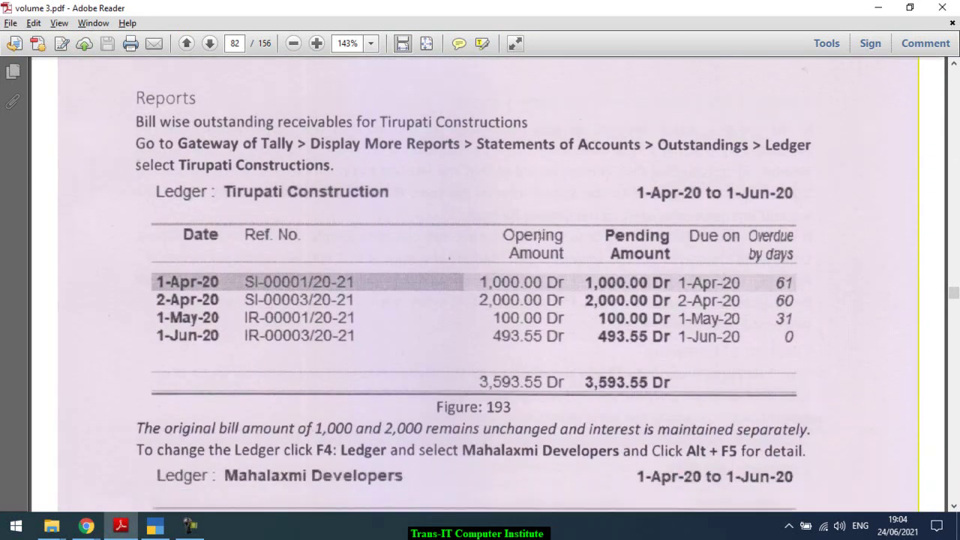
scroll(539, 238, down, 1)
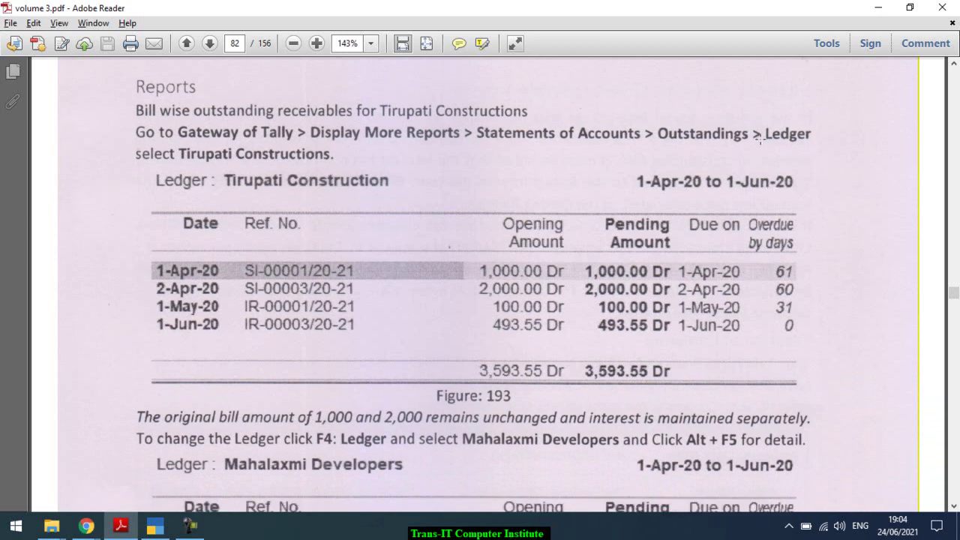
Switch to TallyPrime and open the outstanding Receivables report from the Statements of Accounts
key(alt+Tab)
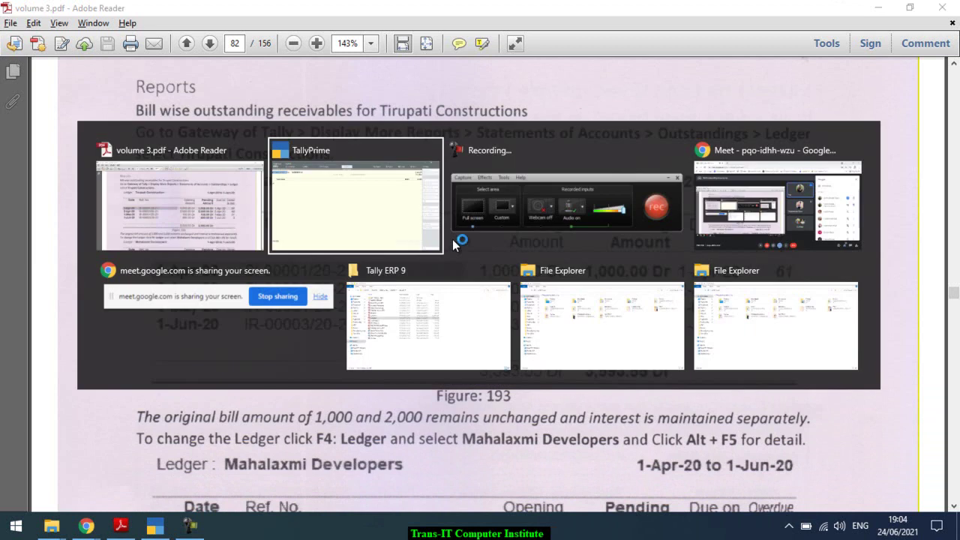
key(Escape)
key(Escape)
key(n)
key(d)
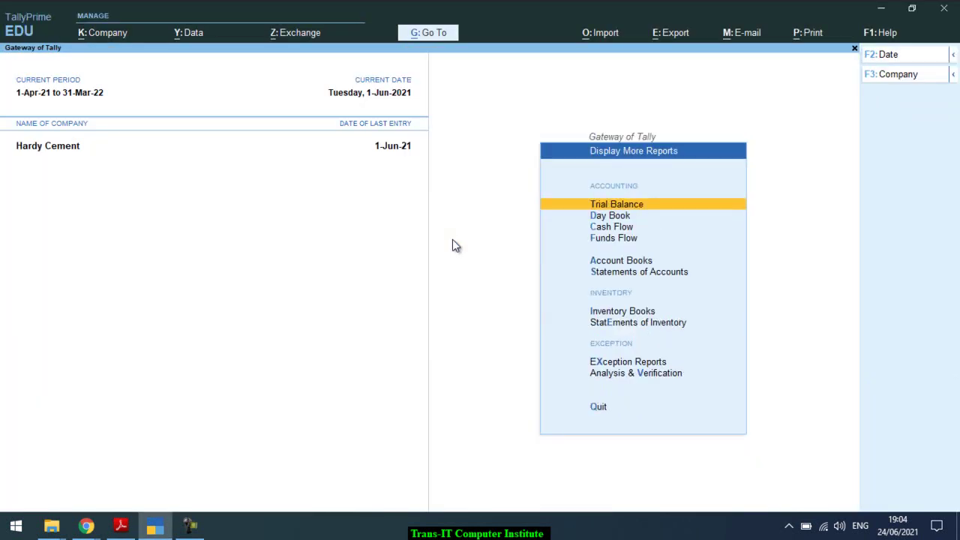
key(s)
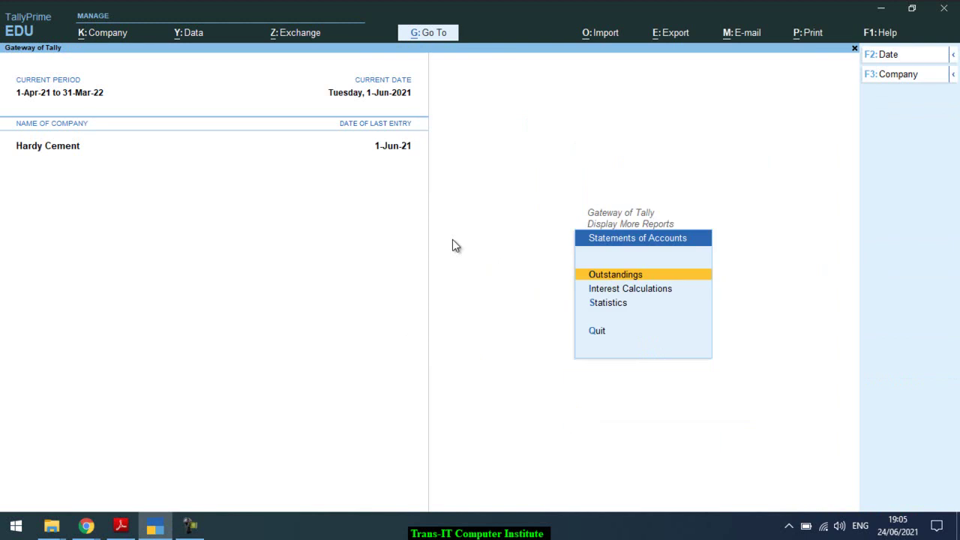
key(o)
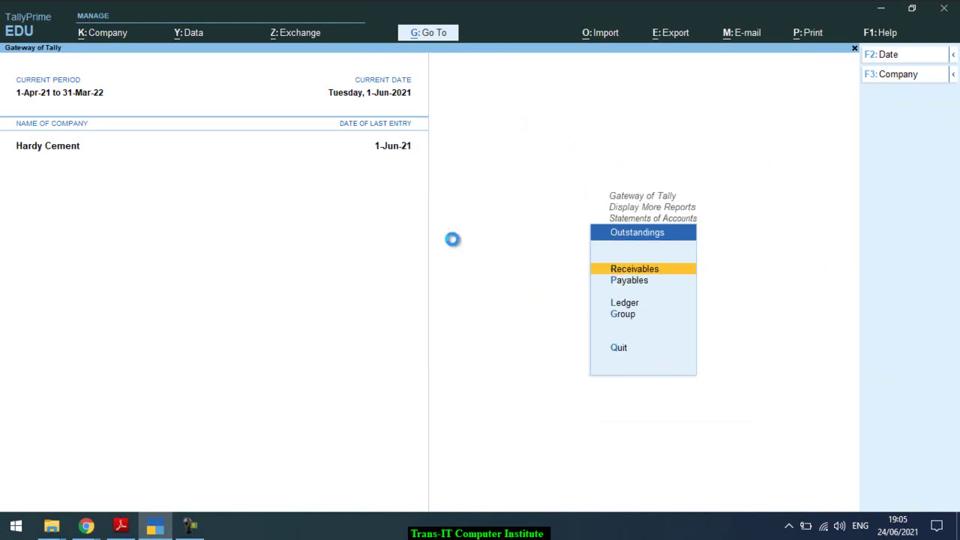
key(r)
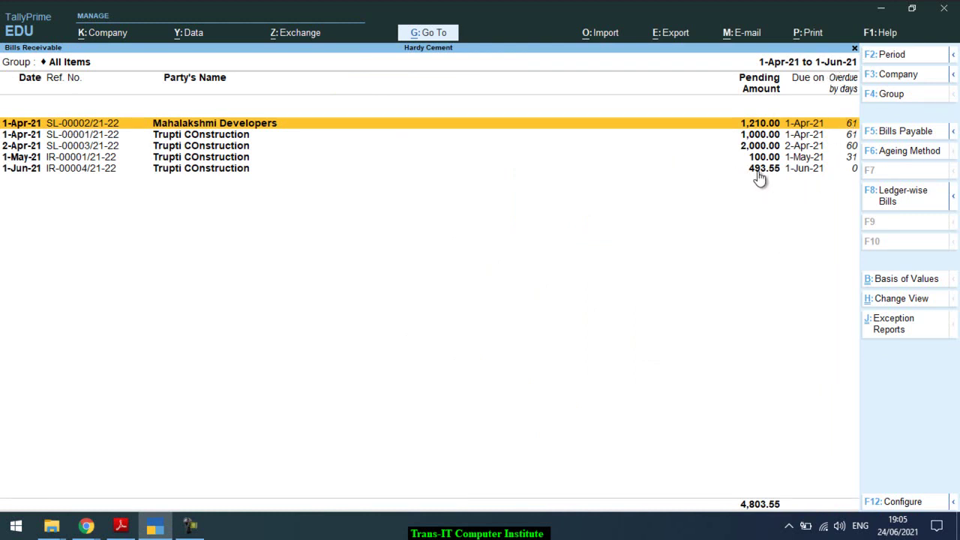
Review each pending bill in the Bills Receivable report and compare the list with Figures 193 and 194 in Adobe Reader
key(Down)
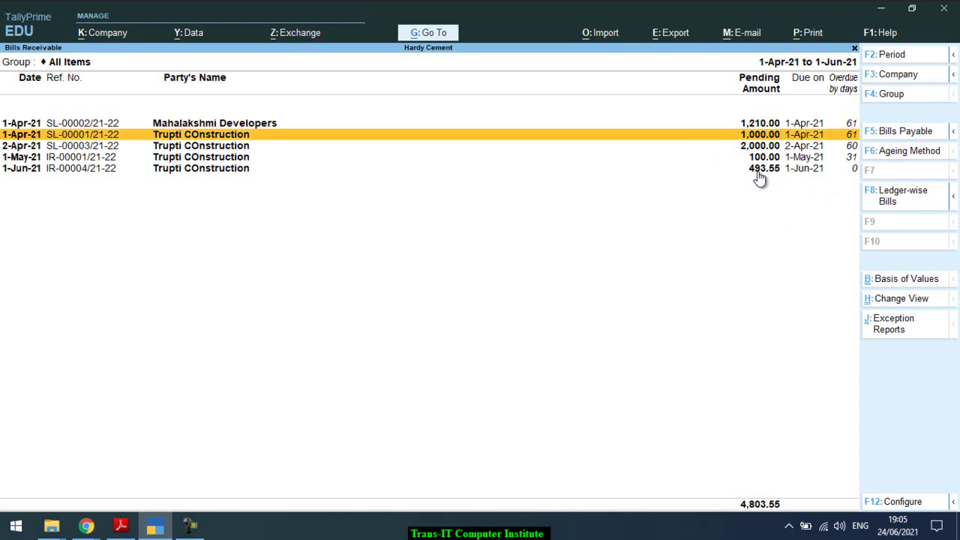
key(Up)
key(Down)
key(Down)
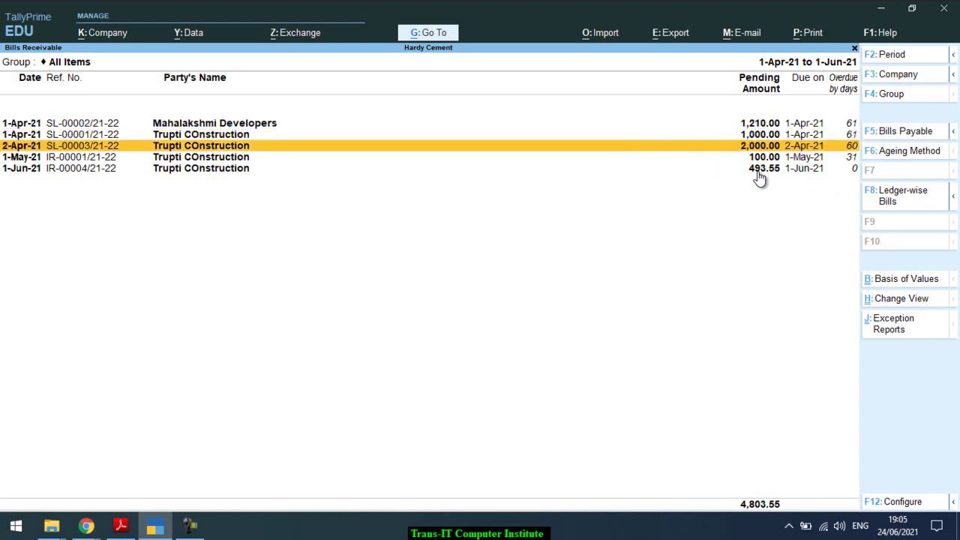
key(Down)
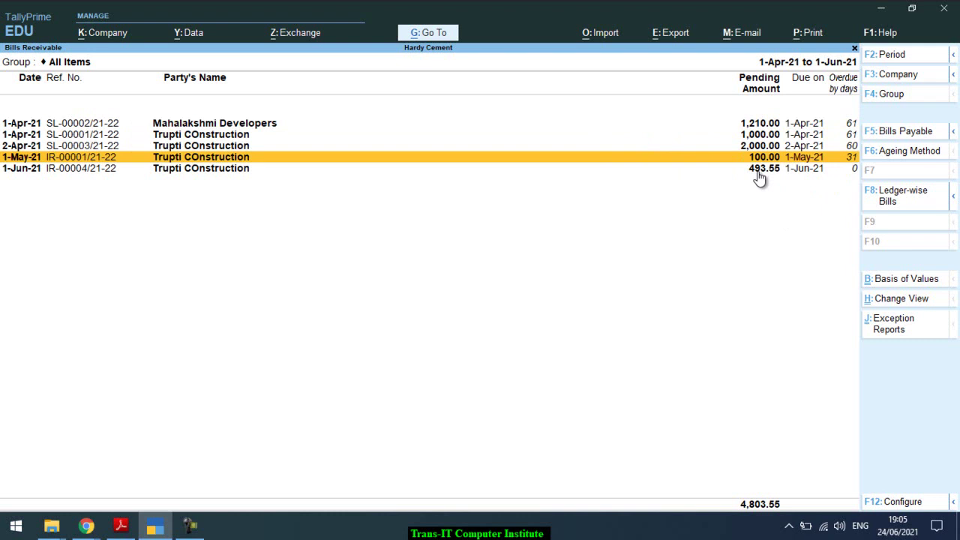
key(Down)
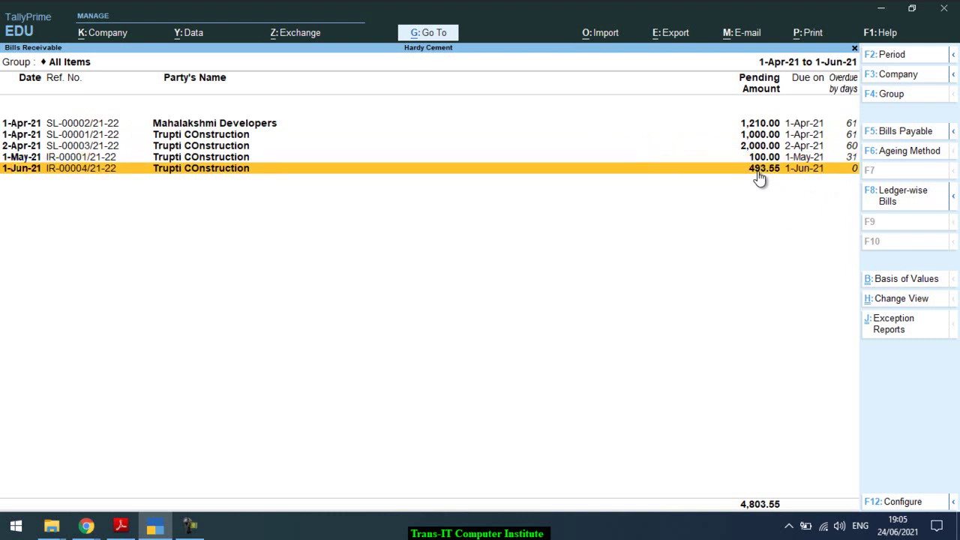
key(alt+Tab)
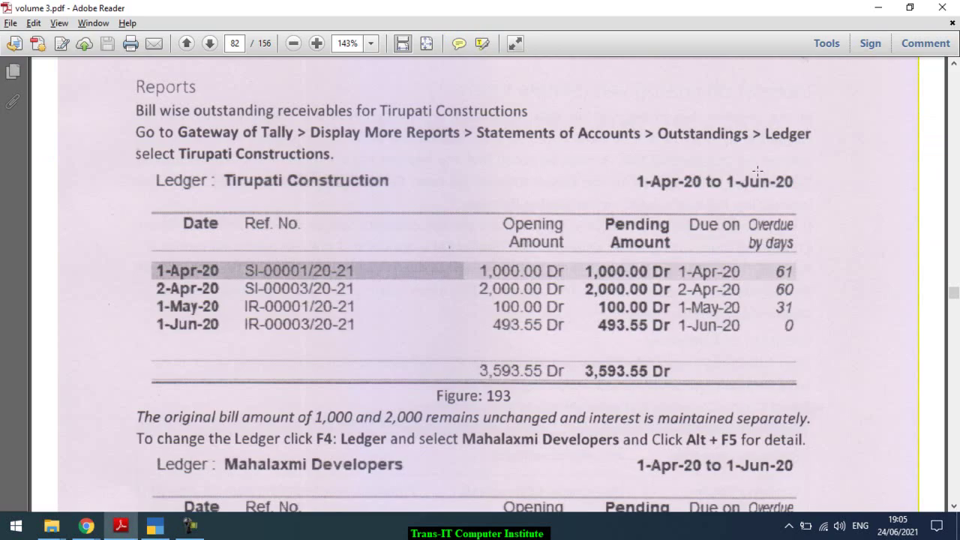
scroll(755, 171, down, 1)
scroll(755, 171, down, 5)
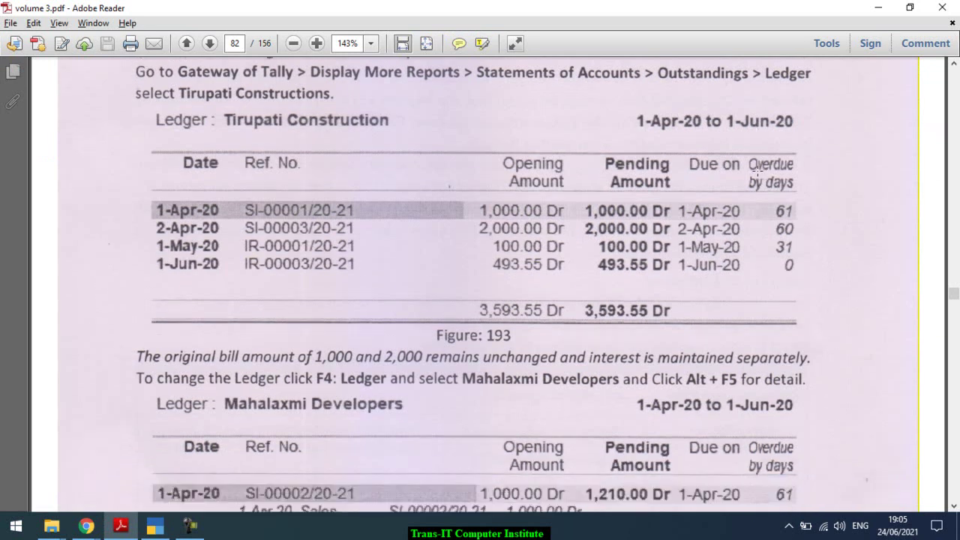
scroll(758, 171, down, 3)
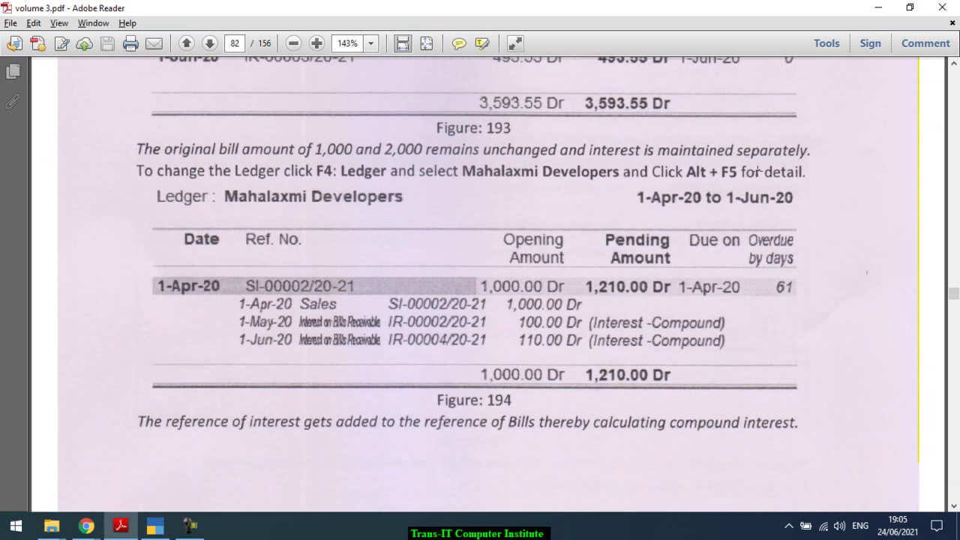
Switch to TallyPrime and expand Mahalakshmi Developers' bill SL-00002/21-22 to review its sales and compound interest entries
key(alt+Tab)
key(Up)
key(Up)
key(Up)
key(Up)
key(shift+Return)
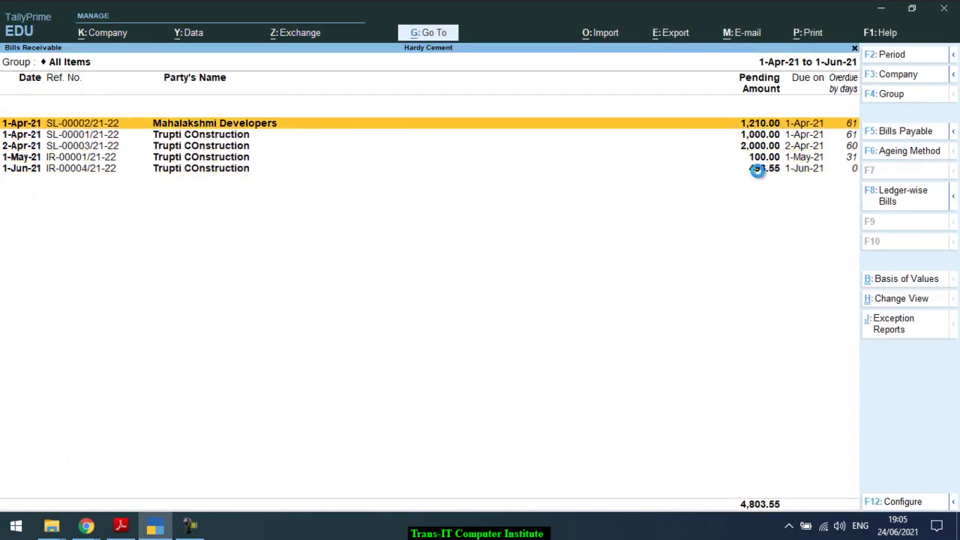
key(Down)
key(Down)
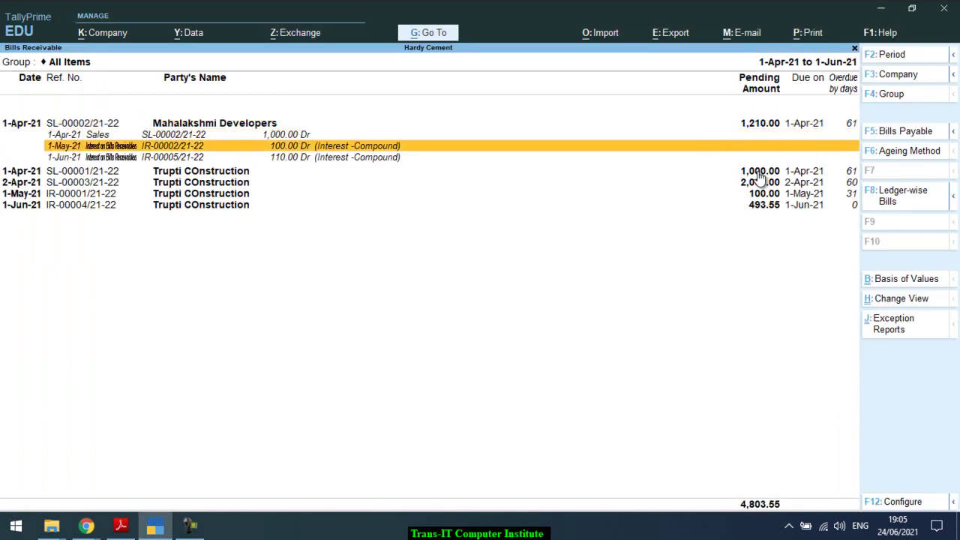
key(Down)
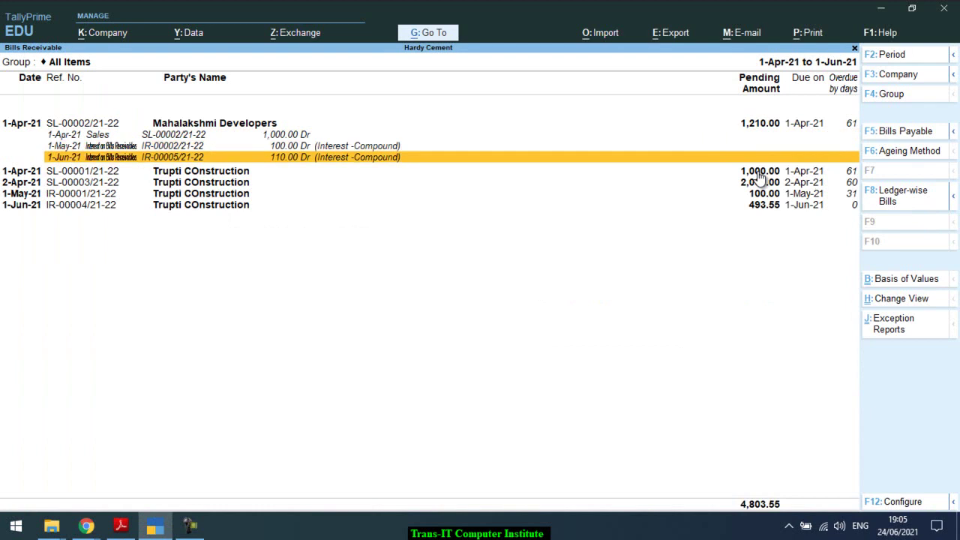
key(Up)
key(Up)
key(Up)
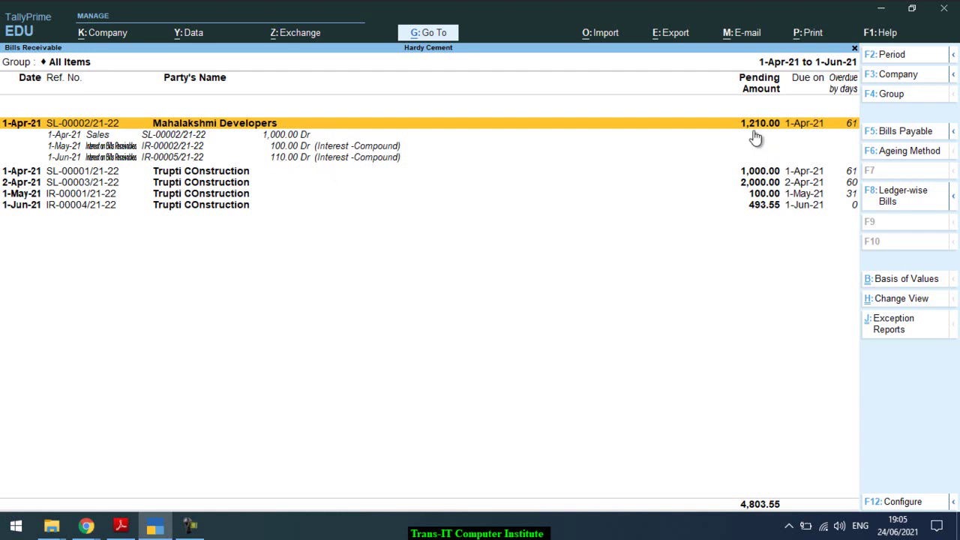
Check the expanded Mahalakshmi Developers bill against Figure 194 in Adobe Reader and return to TallyPrime
key(alt+Tab)
scroll(753, 132, down, 10)
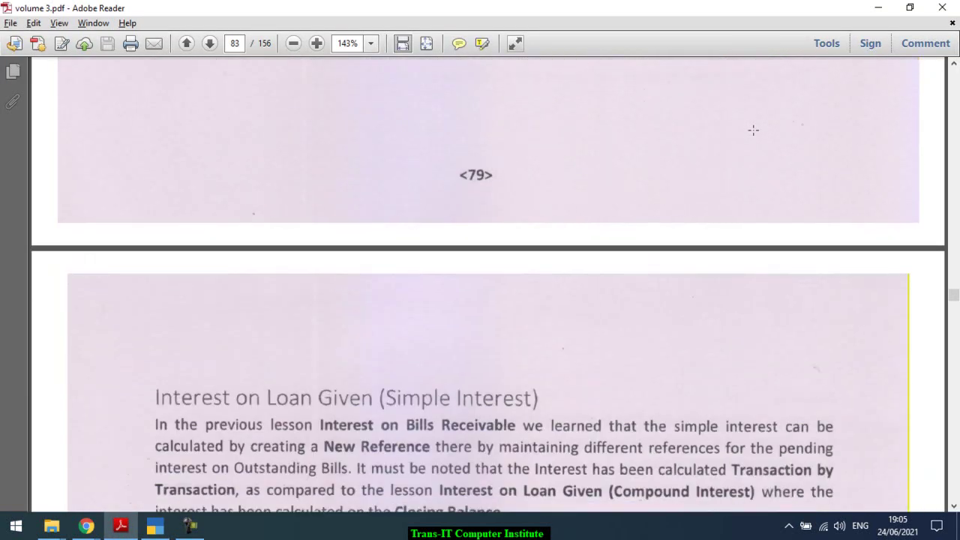
scroll(754, 129, up, 10)
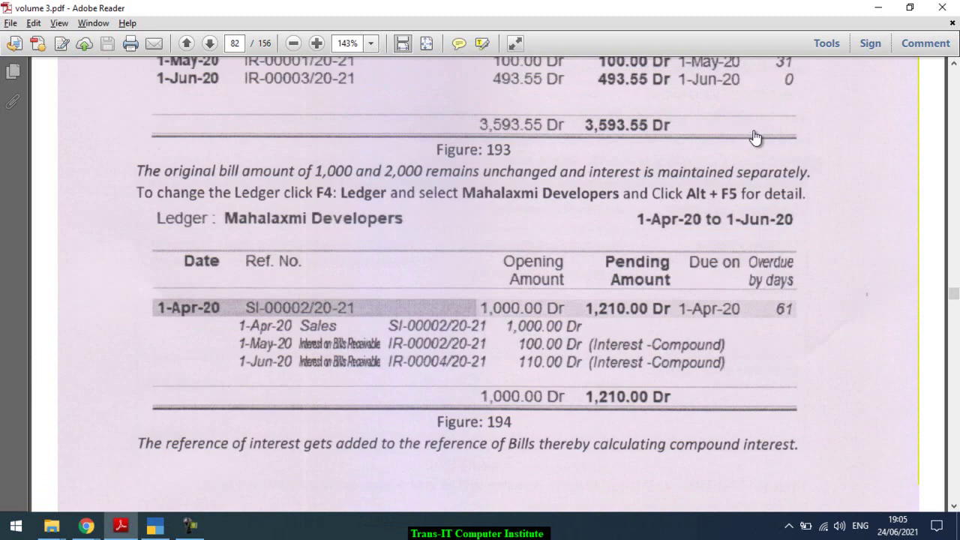
key(alt+Tab)
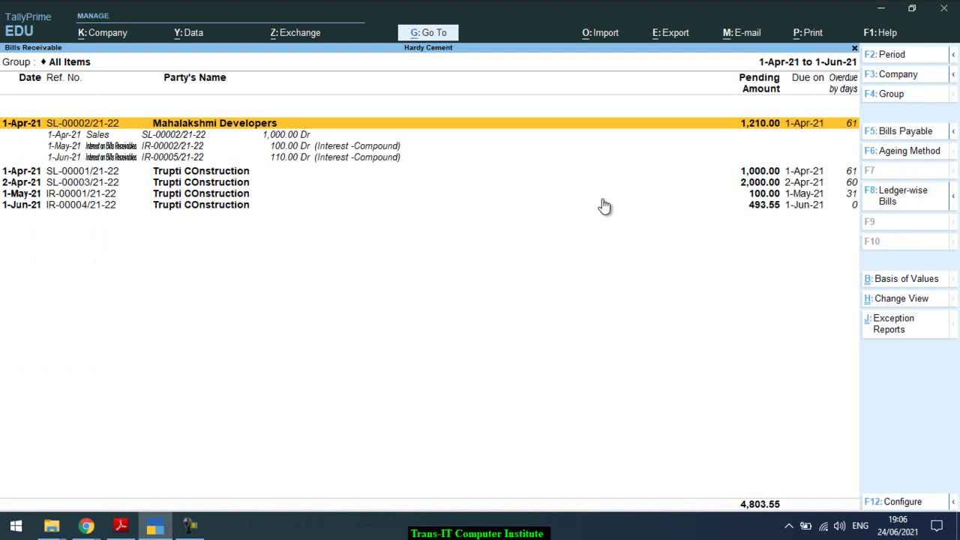
click(192, 528)
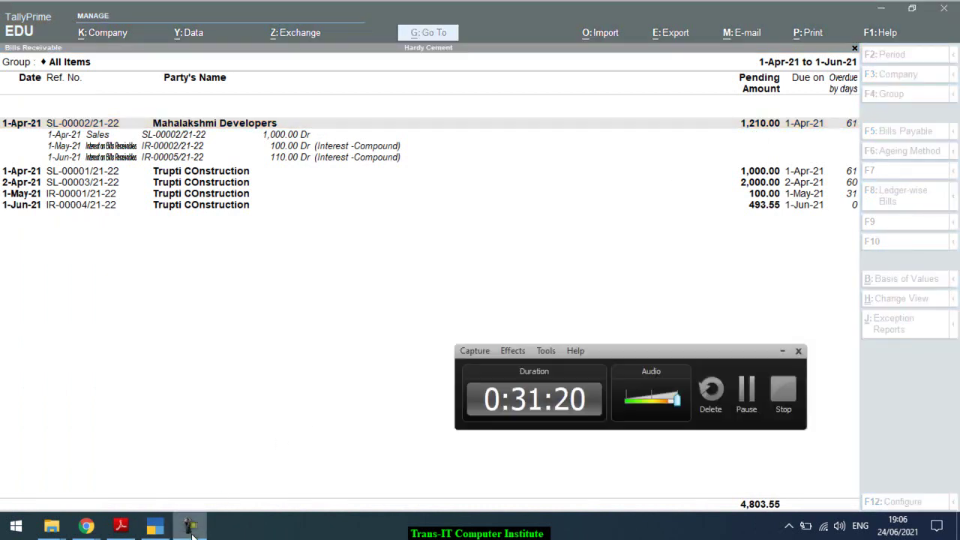